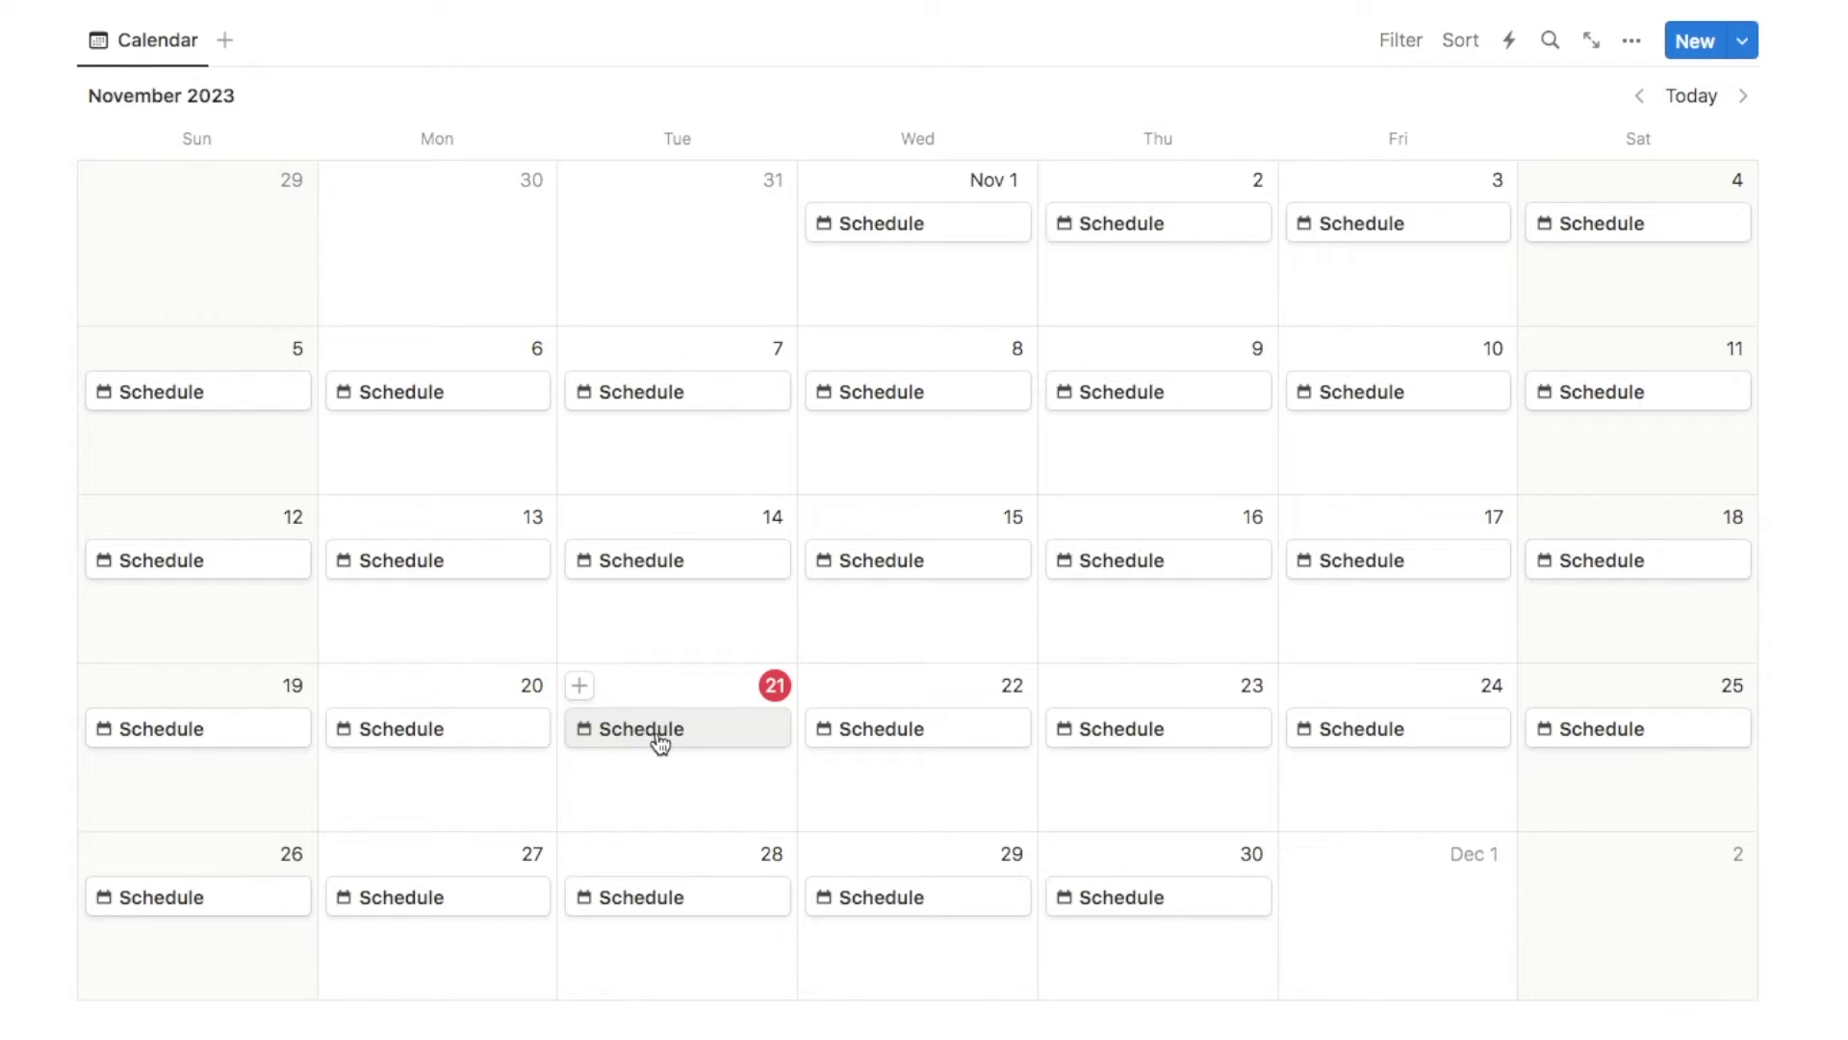
# Step: Preview the November 20 Schedule page and scroll through its colour-coded time tables
pyautogui.scroll(1, 396, 771)
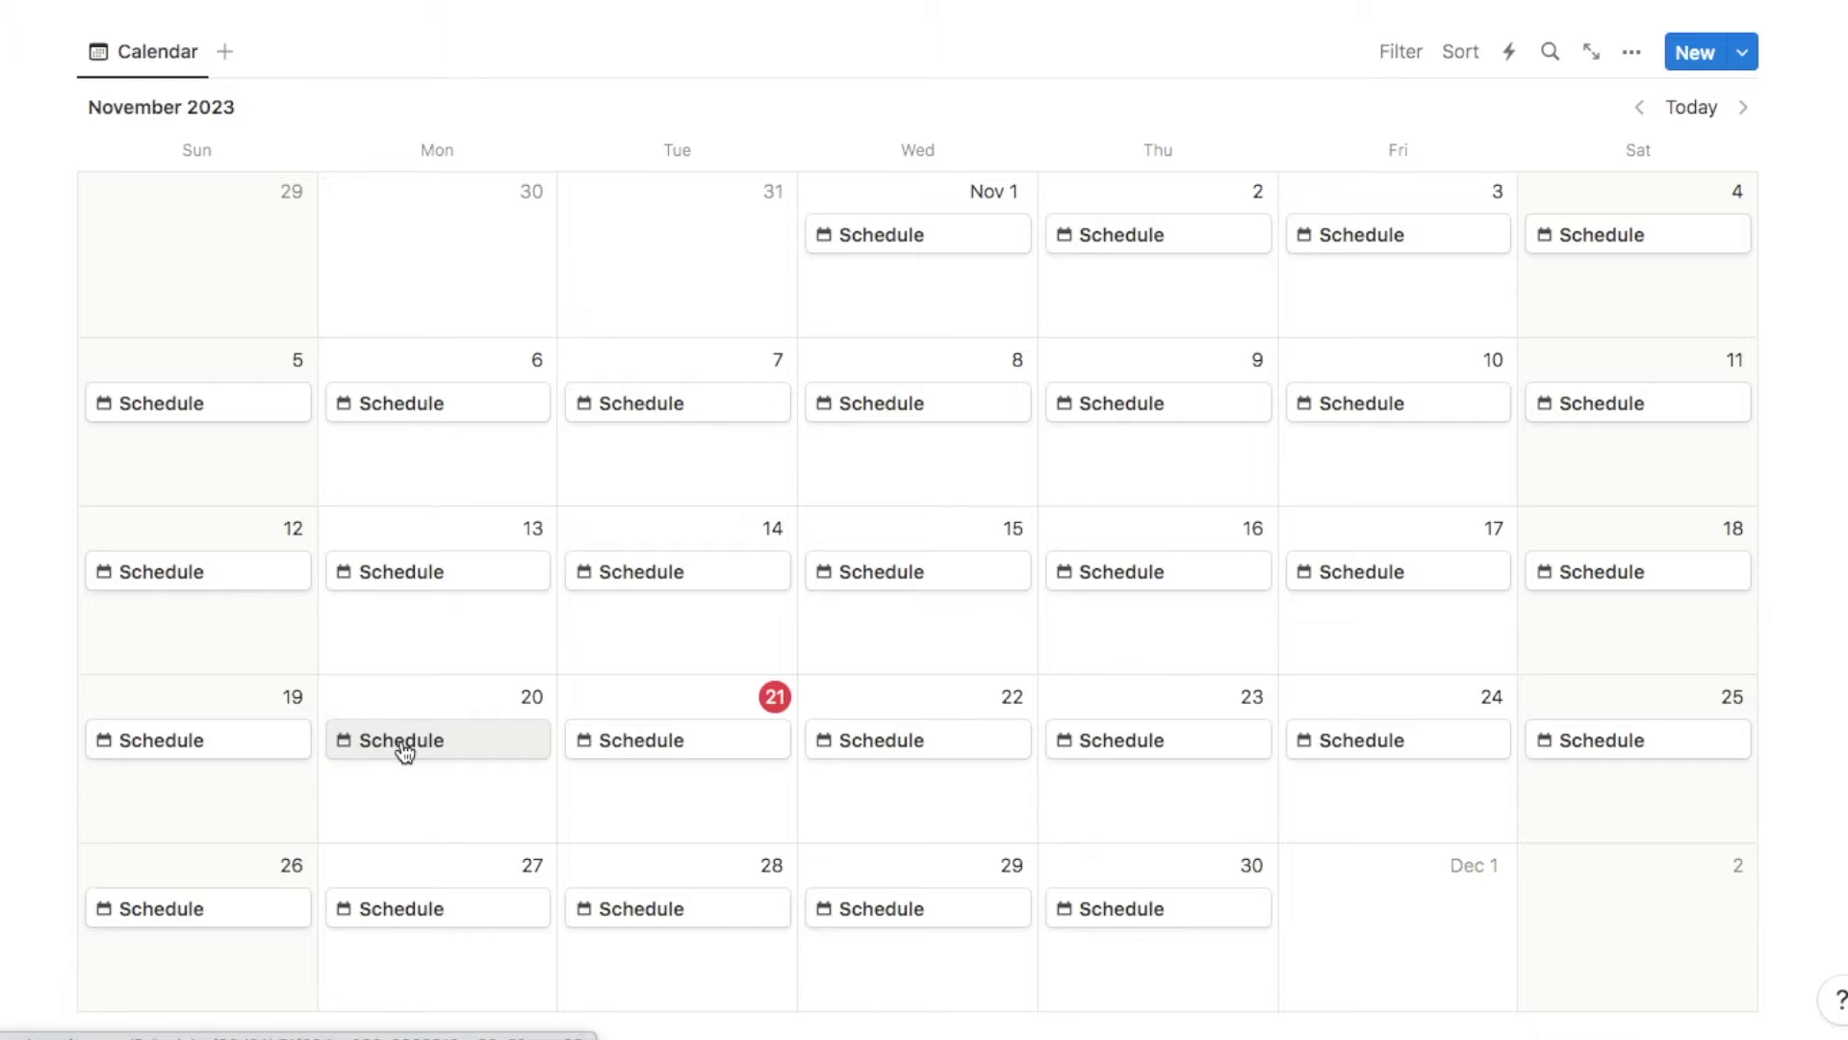
pyautogui.click(400, 745)
pyautogui.scroll(-5, 452, 484)
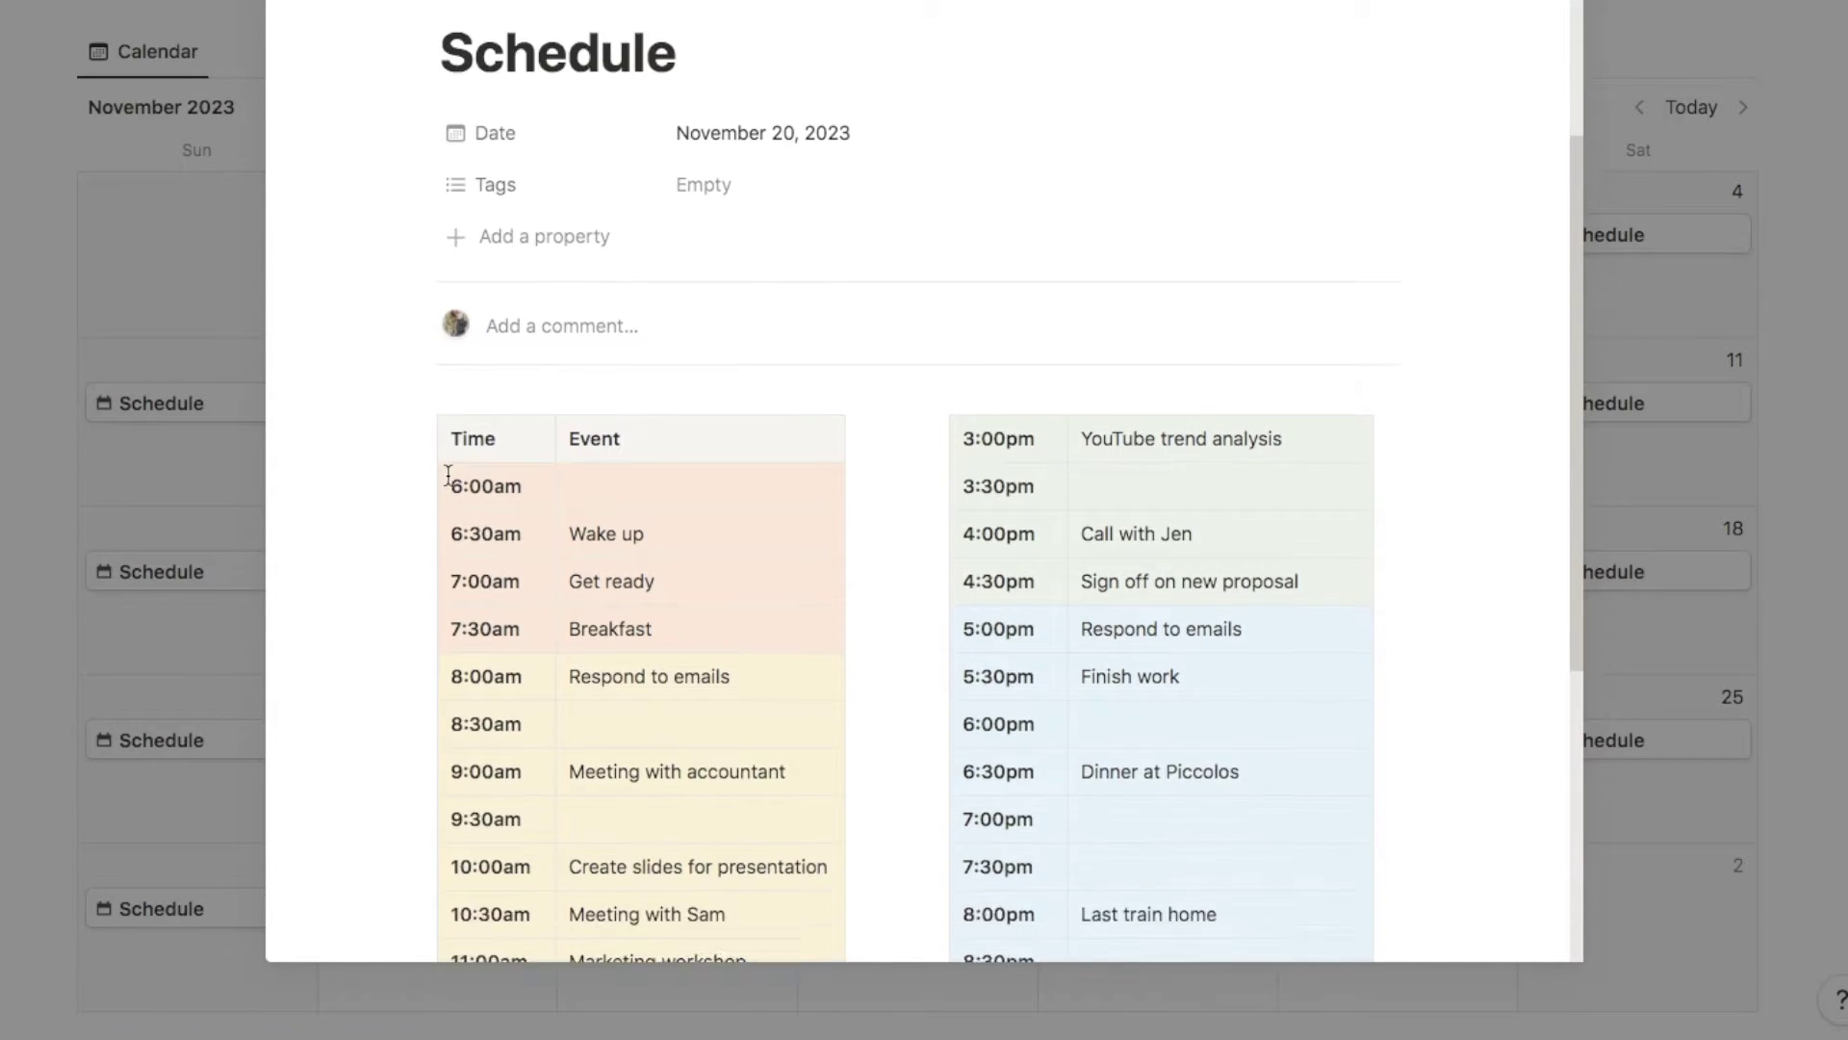
pyautogui.scroll(-2, 352, 482)
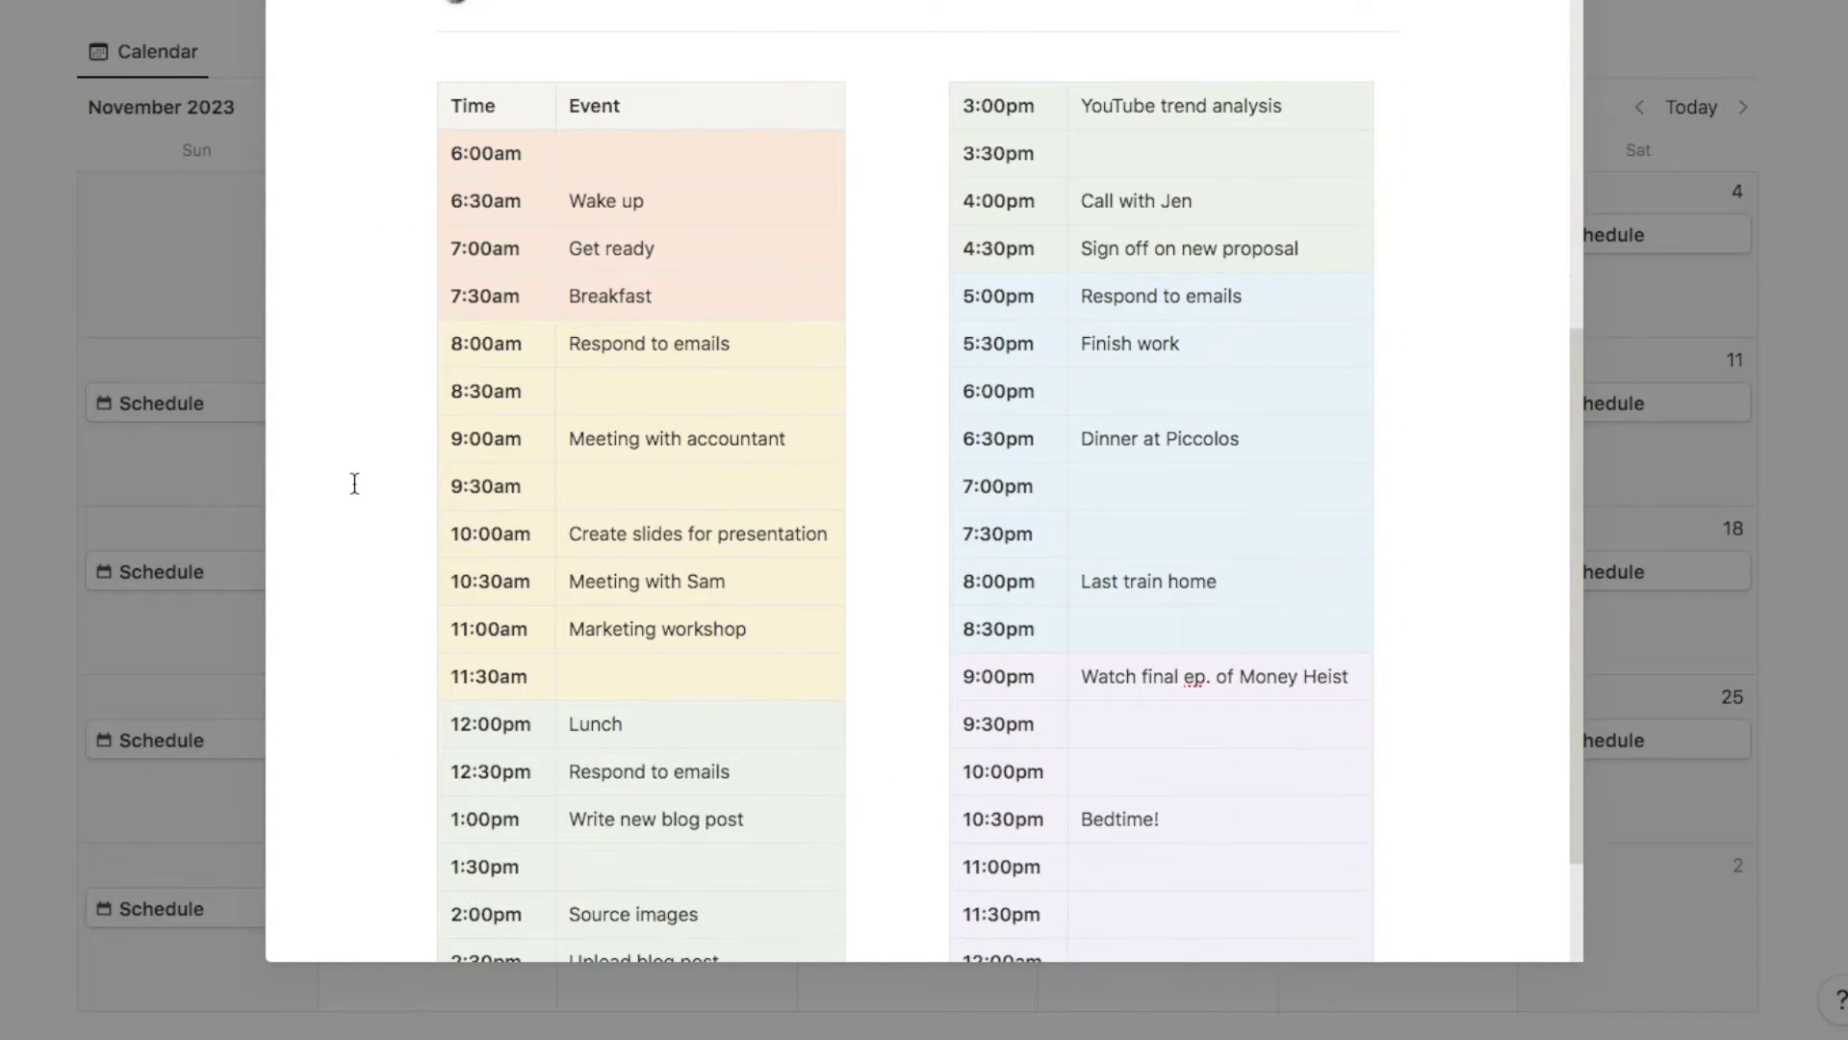
pyautogui.scroll(-1, 355, 482)
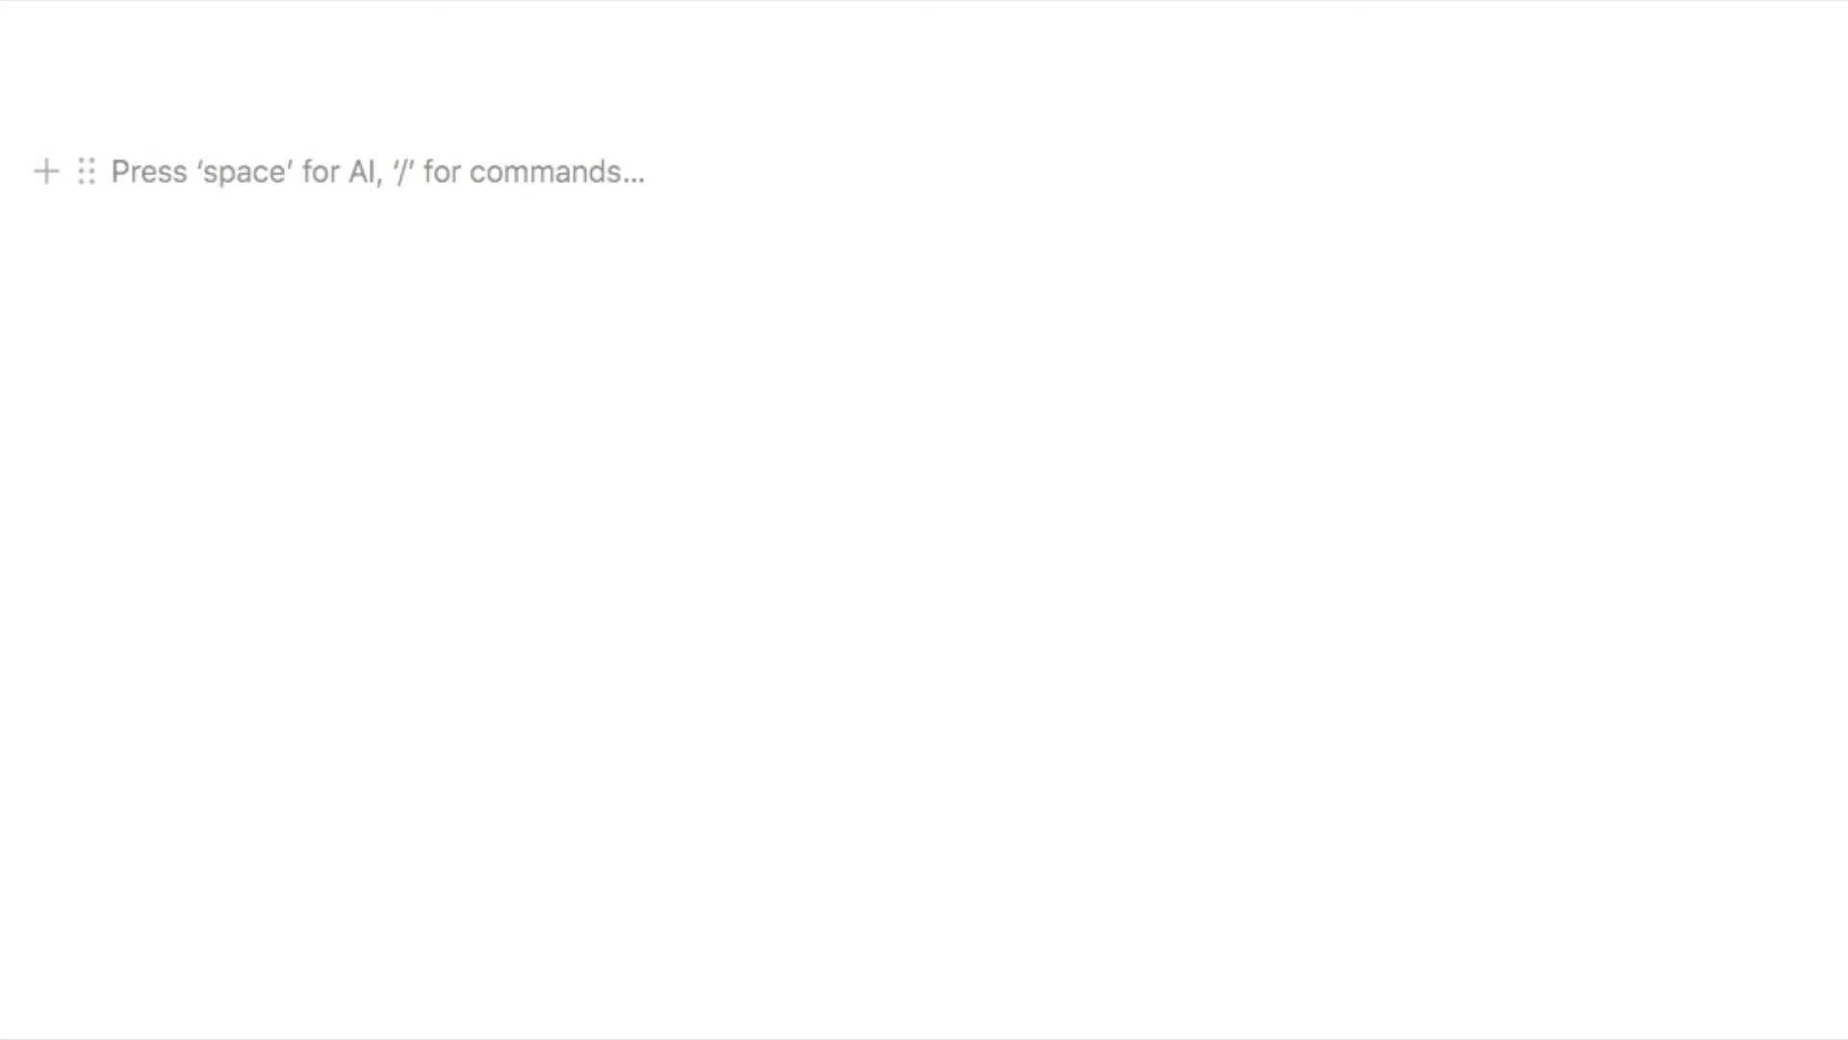
# Step: Insert a calendar view backed by a new database named 'Calendar', then hide its title
pyautogui.write('/calen')
pyautogui.moveTo(286, 320)
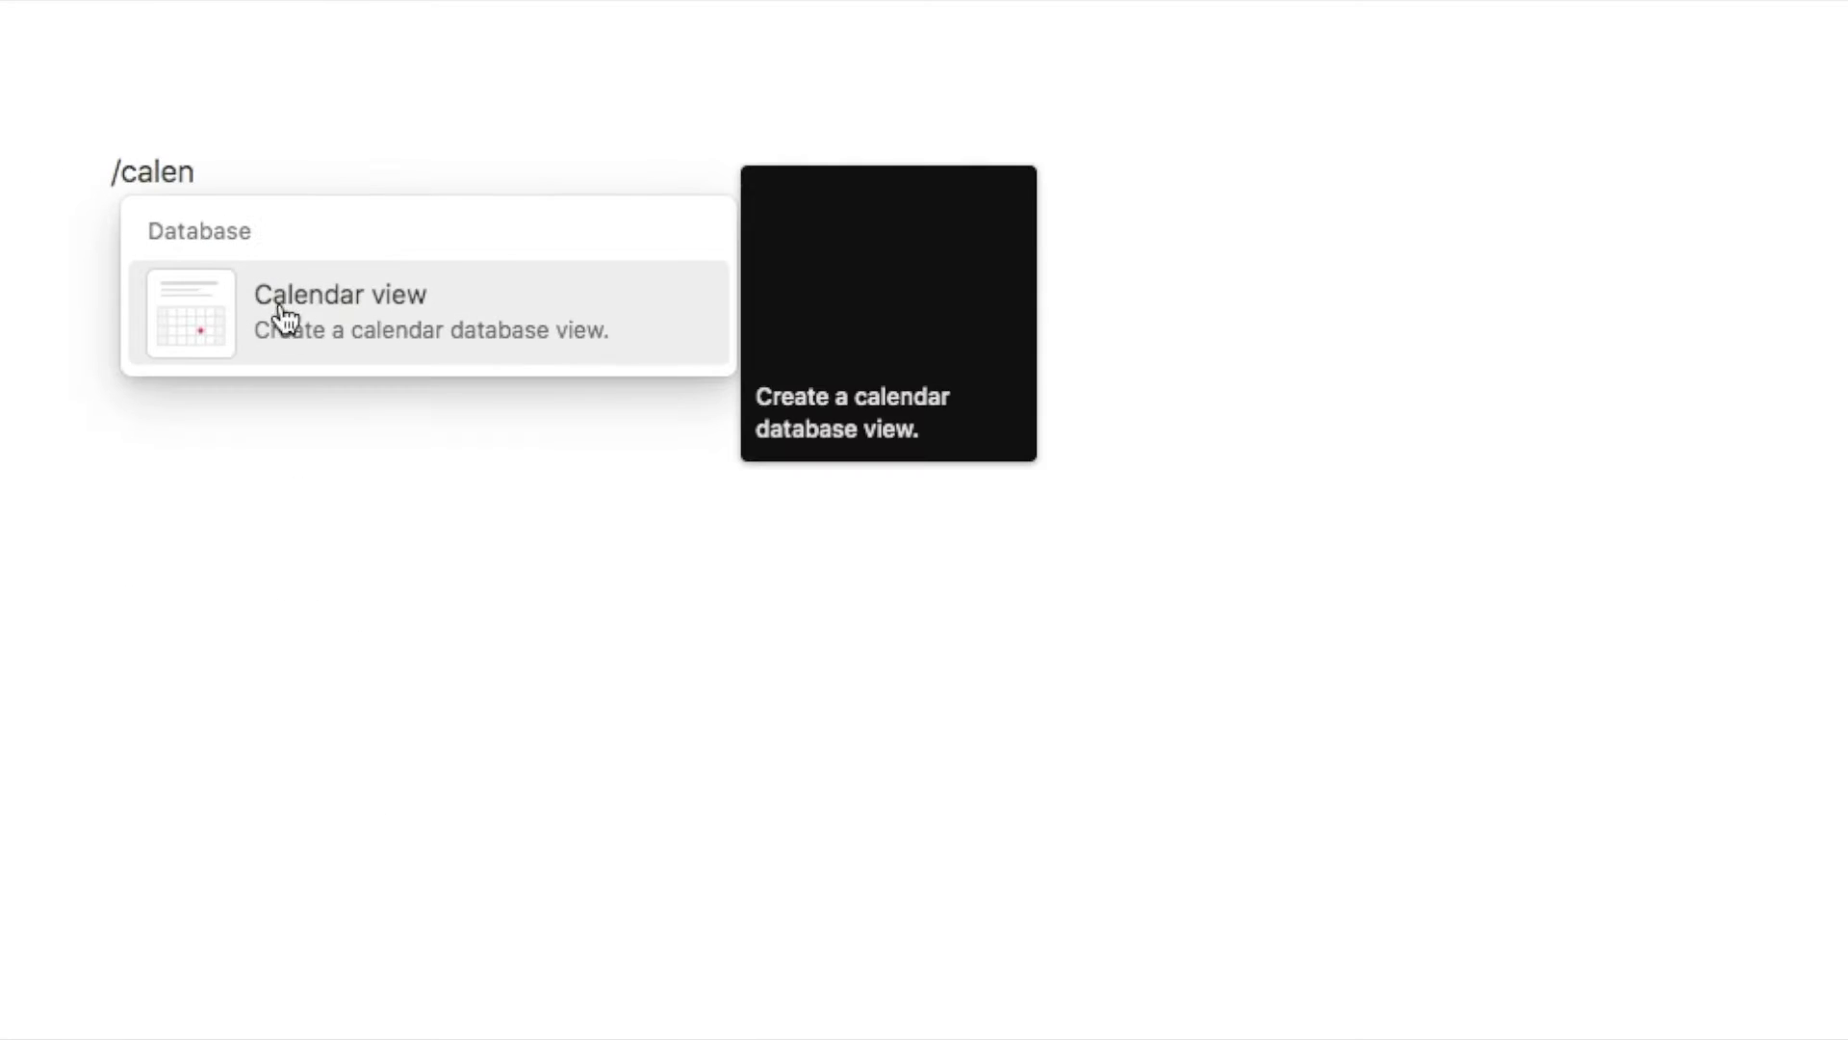
pyautogui.click(330, 330)
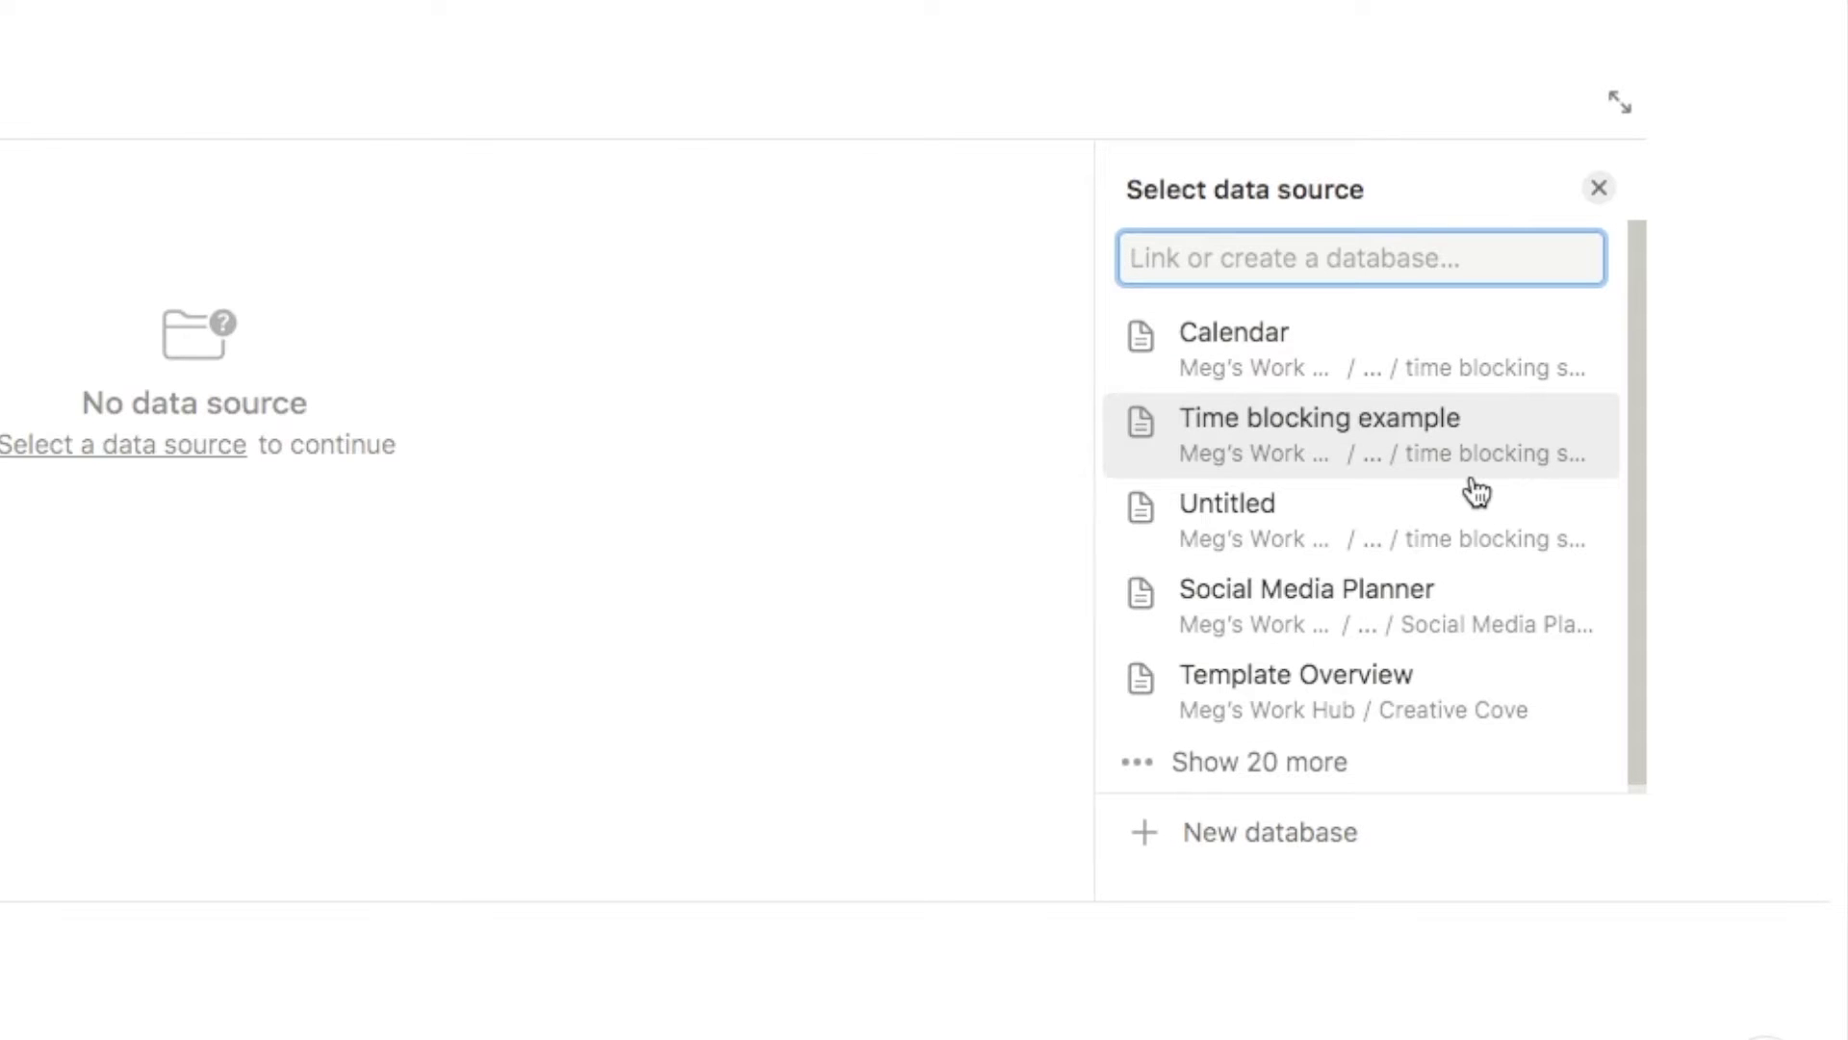
pyautogui.click(1257, 843)
pyautogui.write('Calendar')
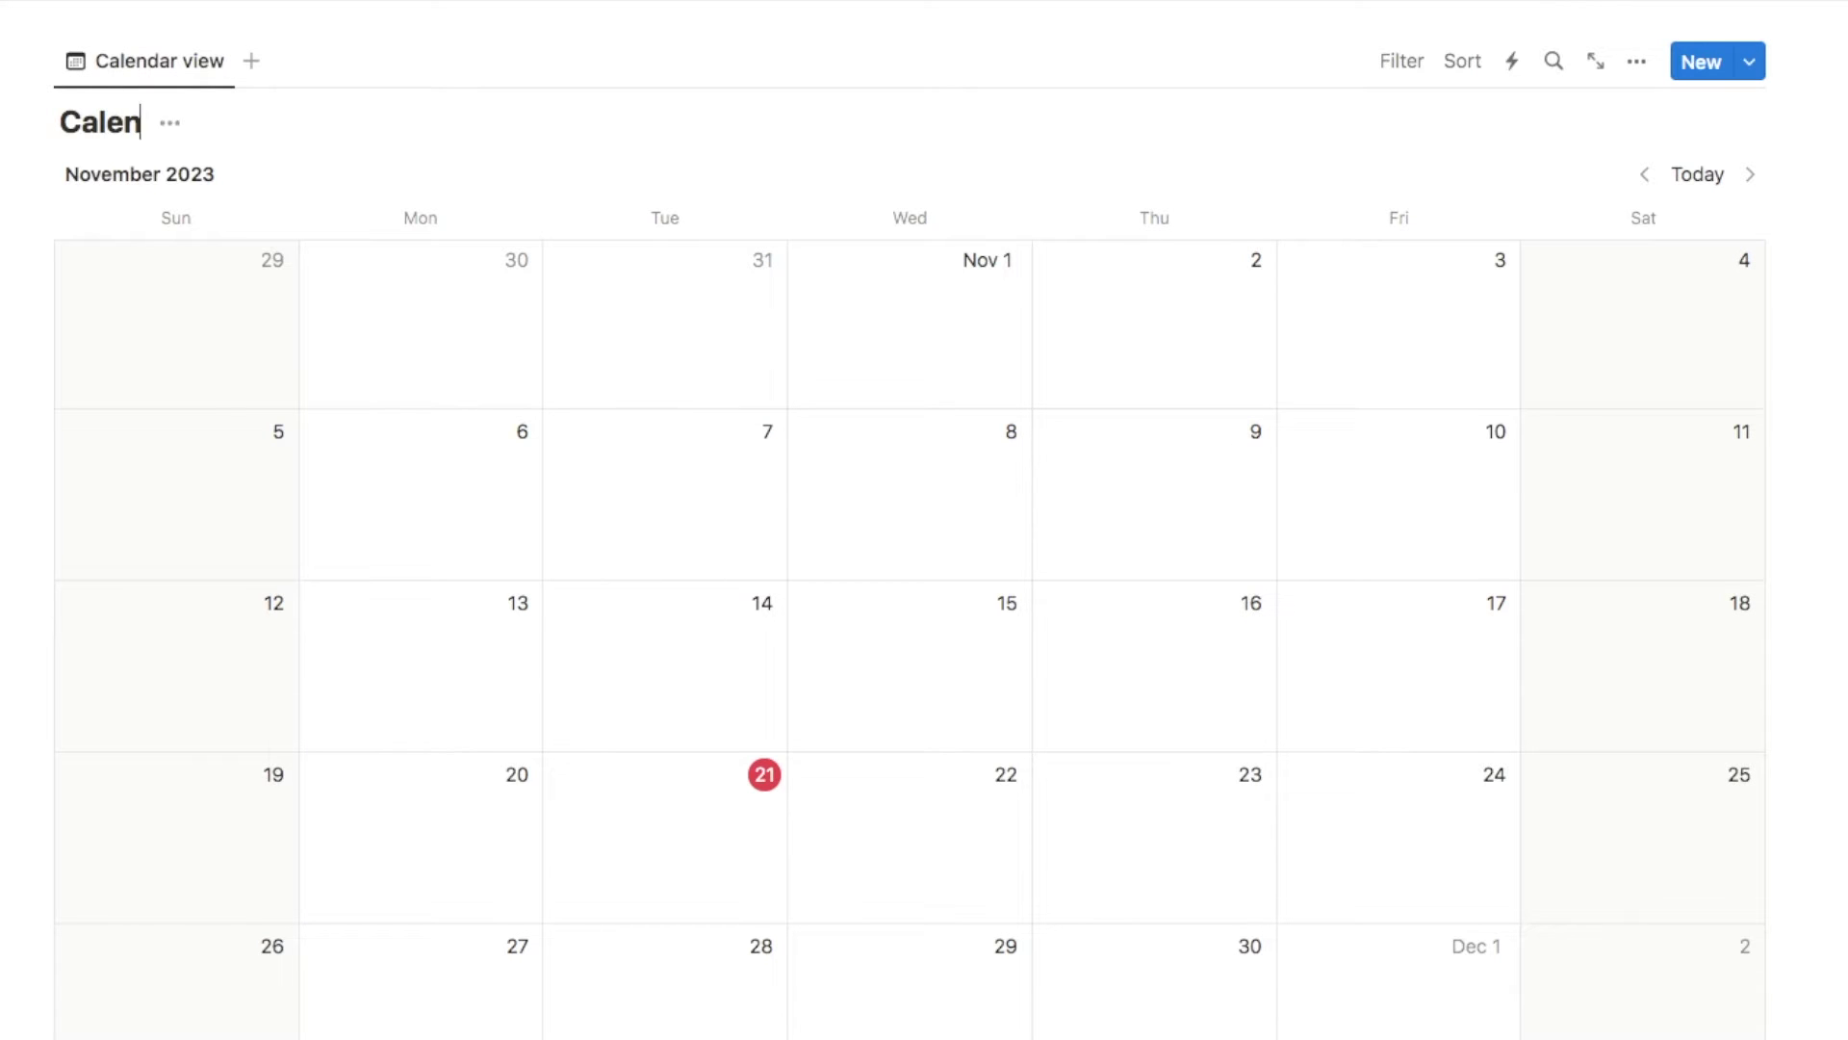
pyautogui.click(216, 123)
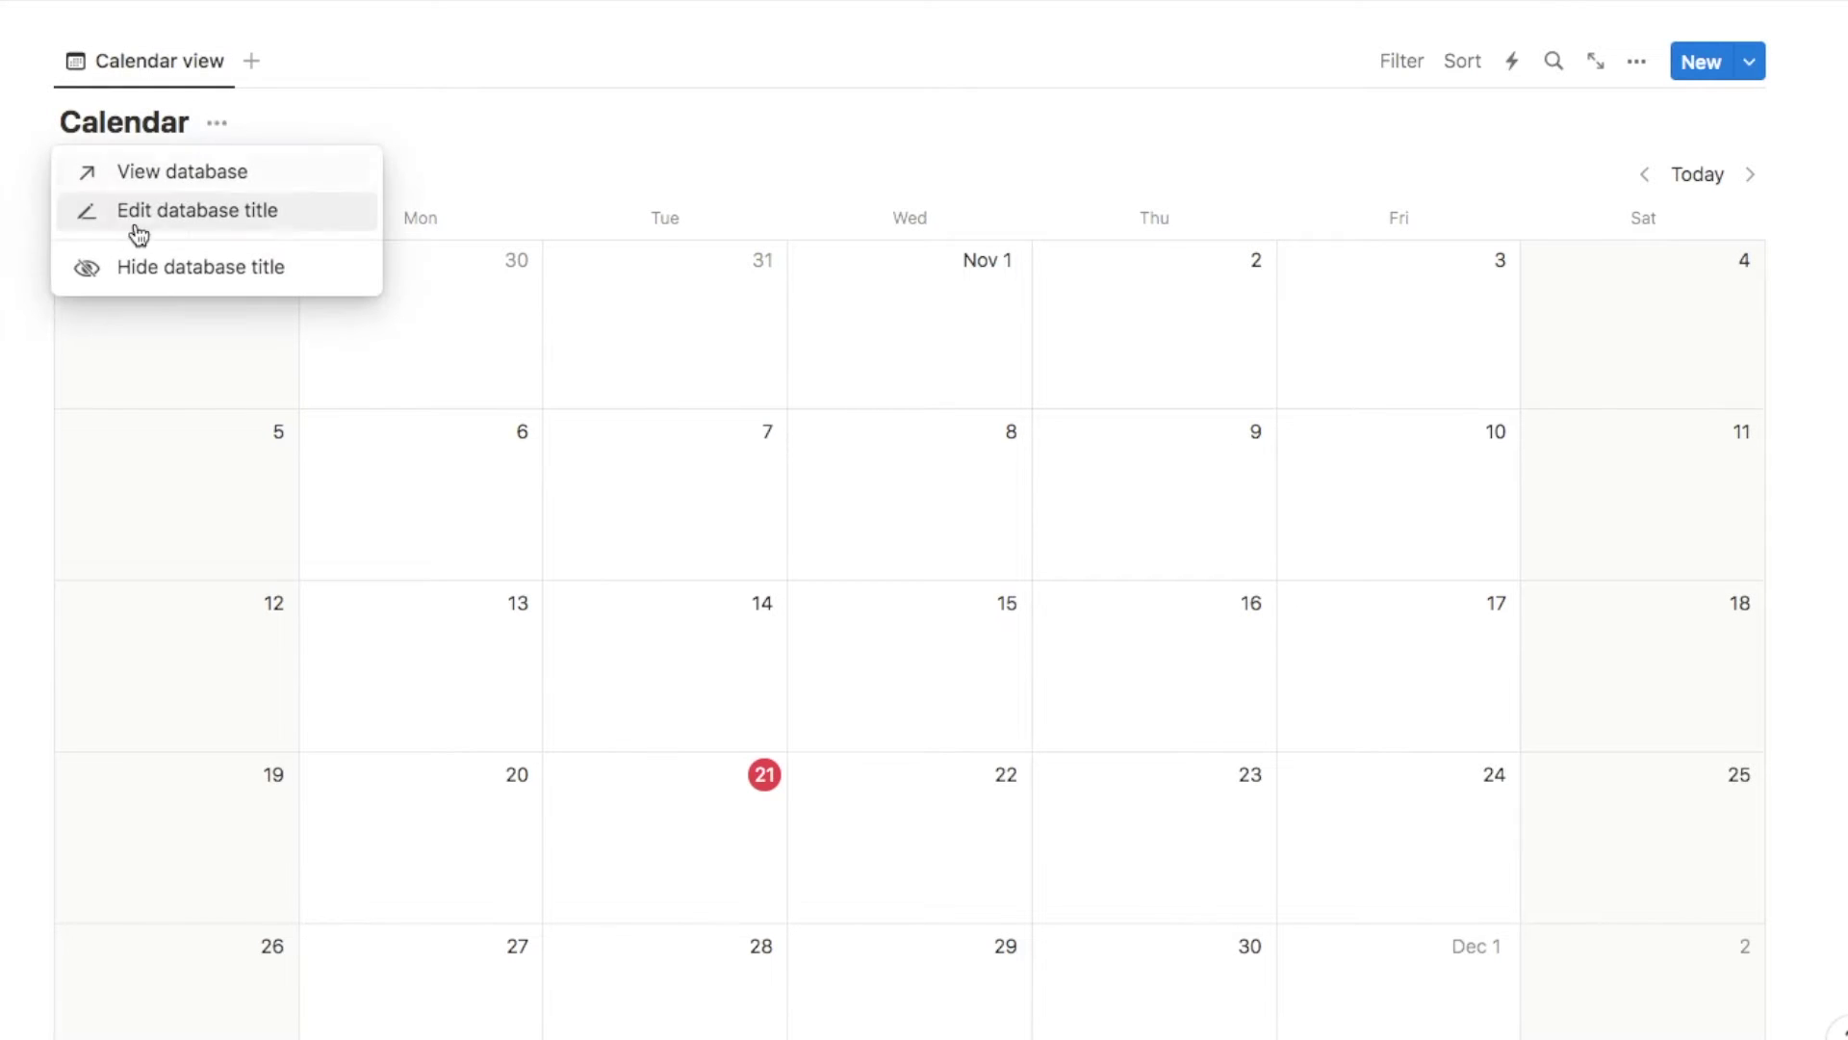
pyautogui.click(189, 266)
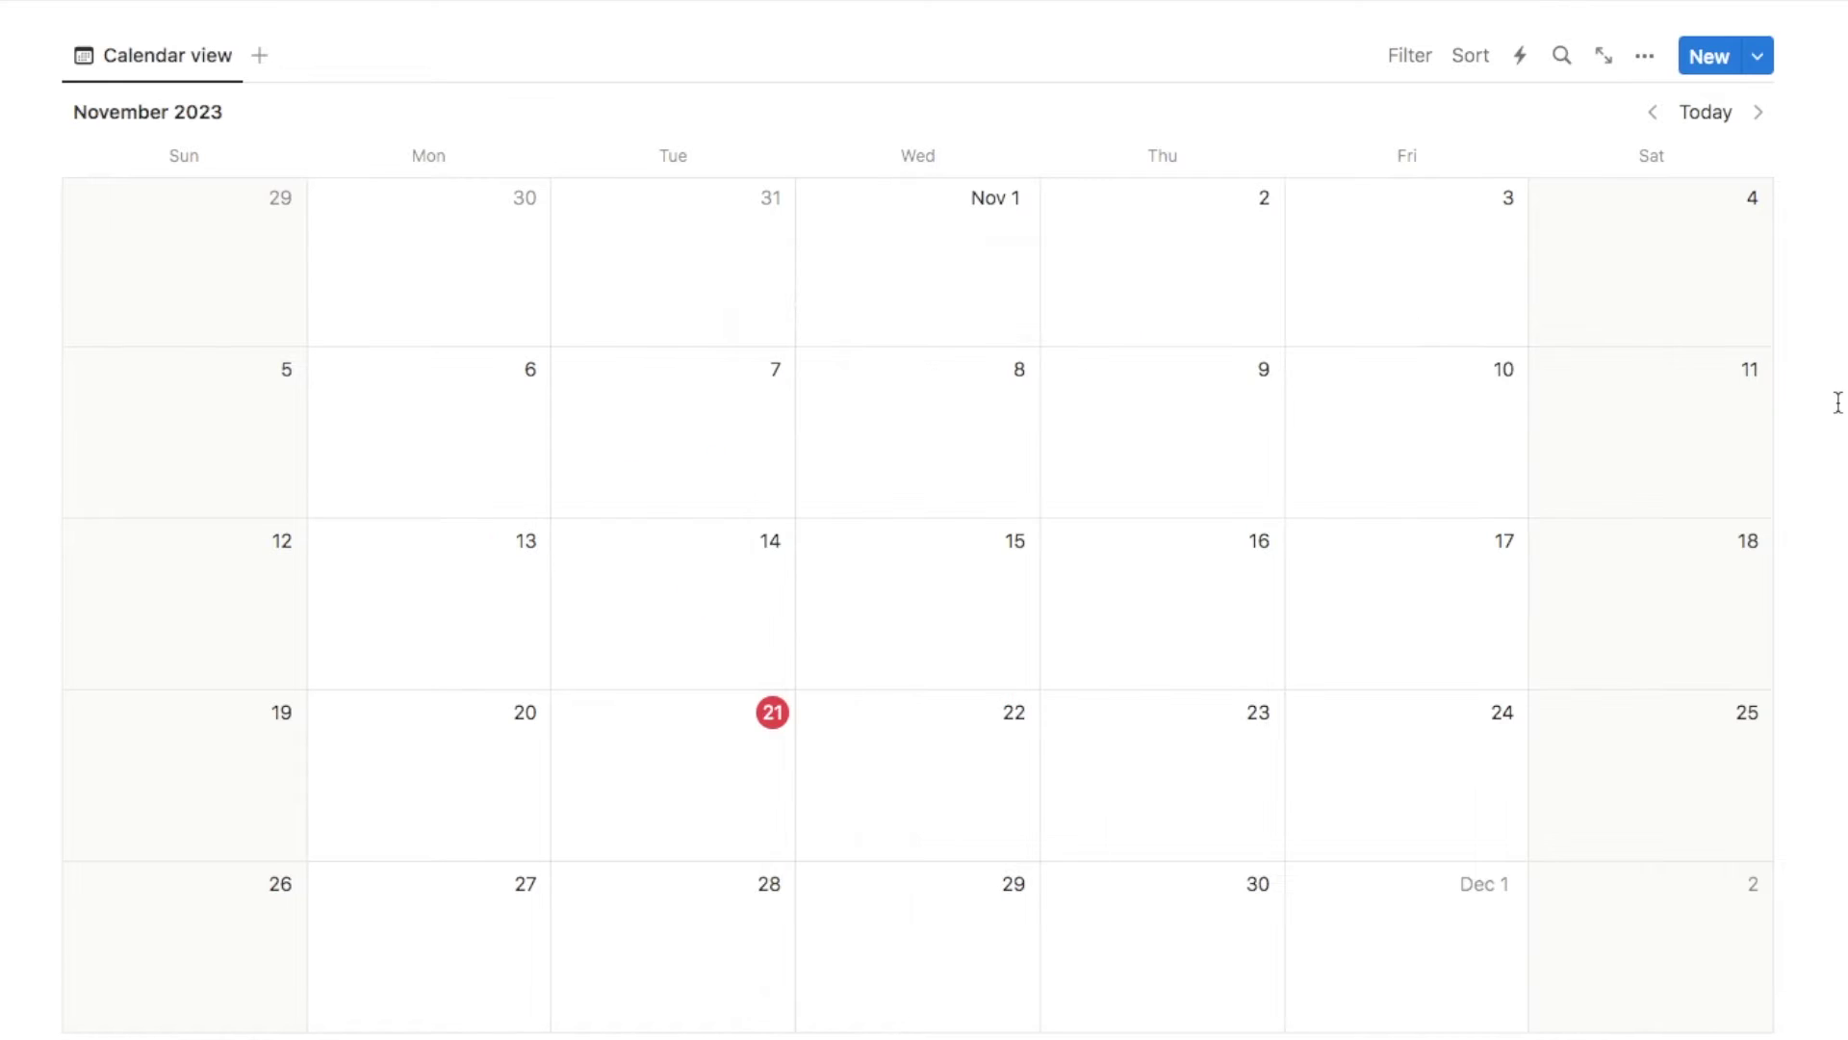
# Step: Create a new Calendar template, open it as a full page, and title it 'Schedule'
pyautogui.click(1758, 56)
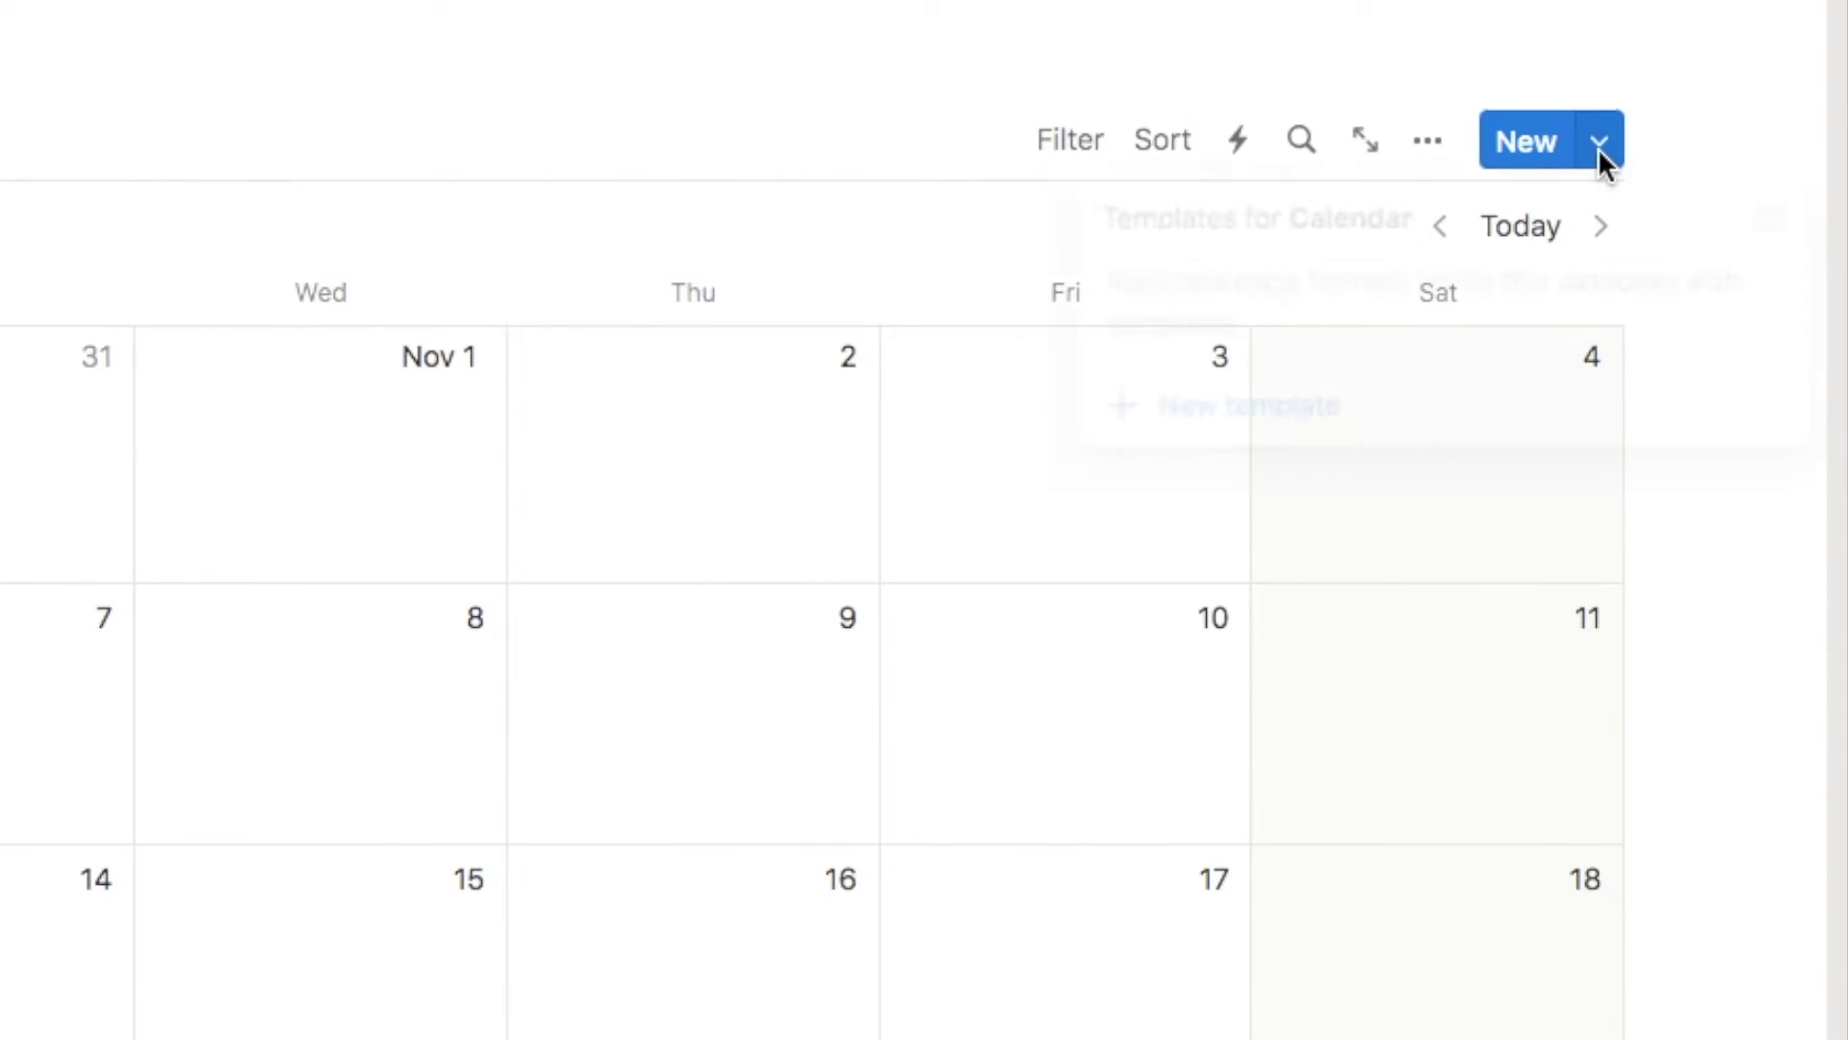
pyautogui.click(1200, 432)
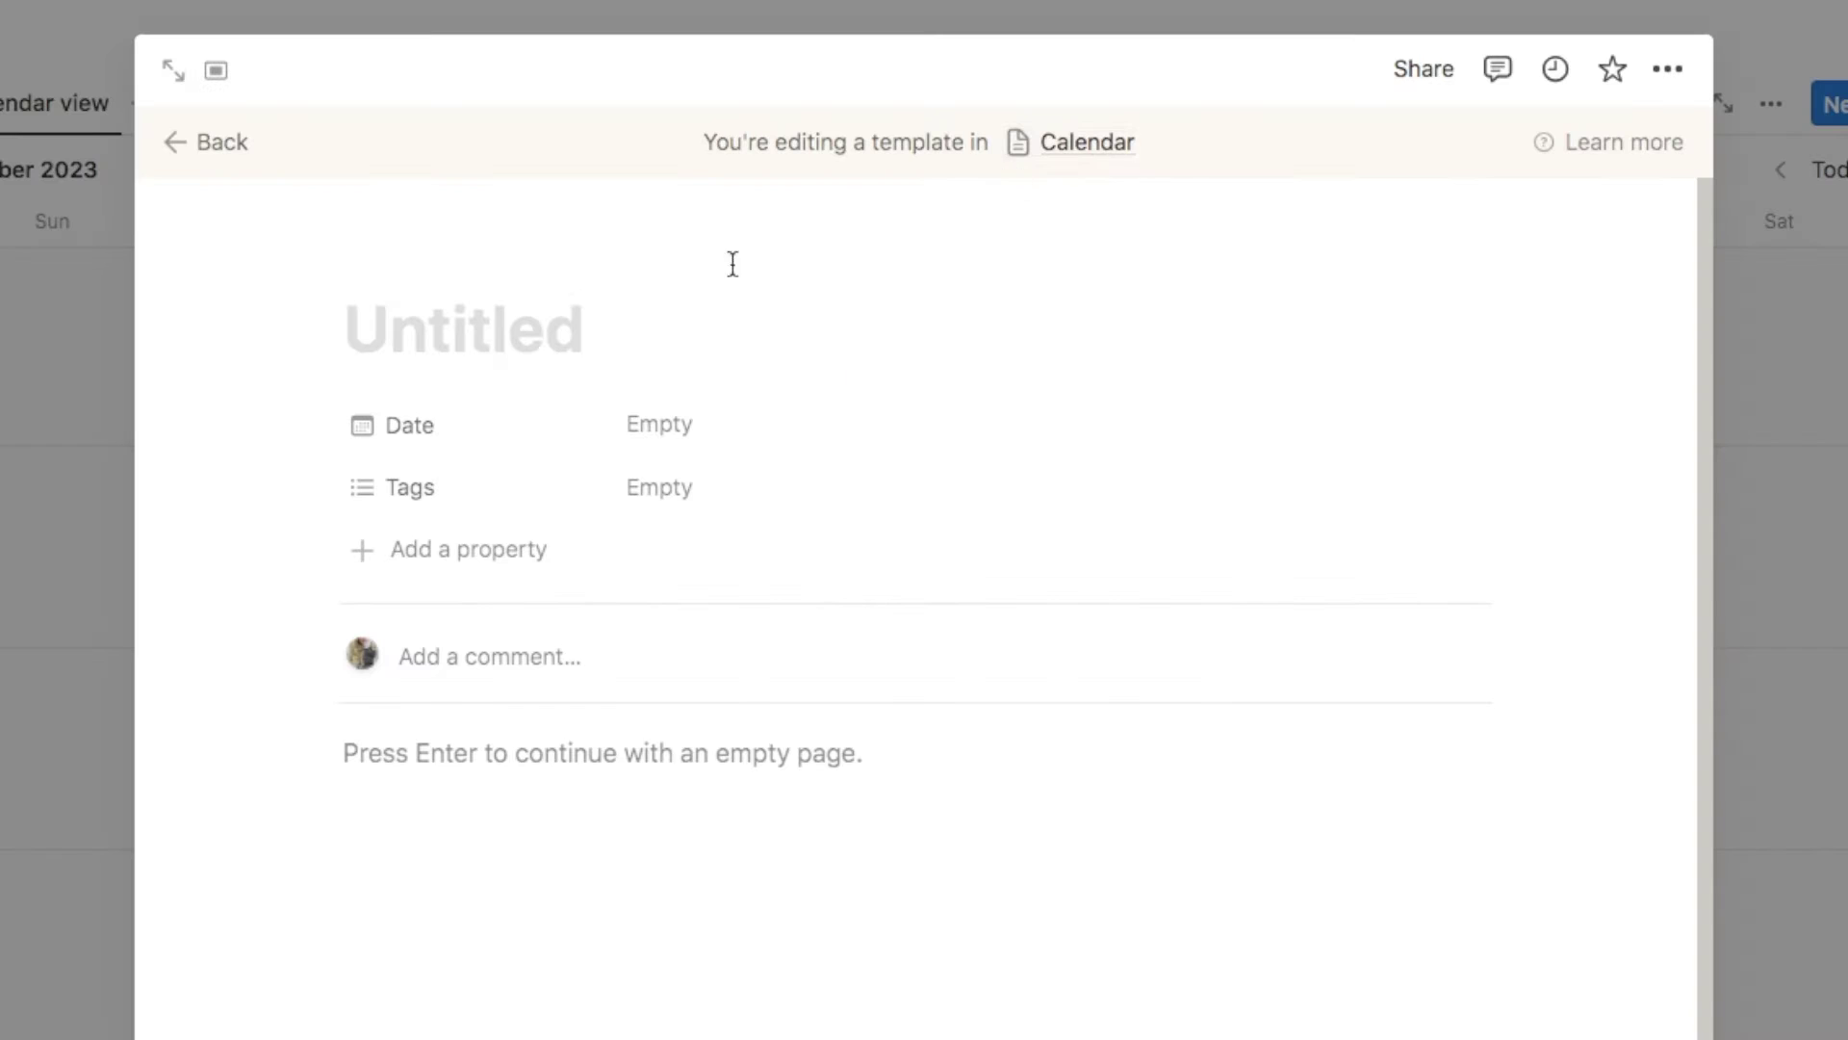
pyautogui.click(173, 83)
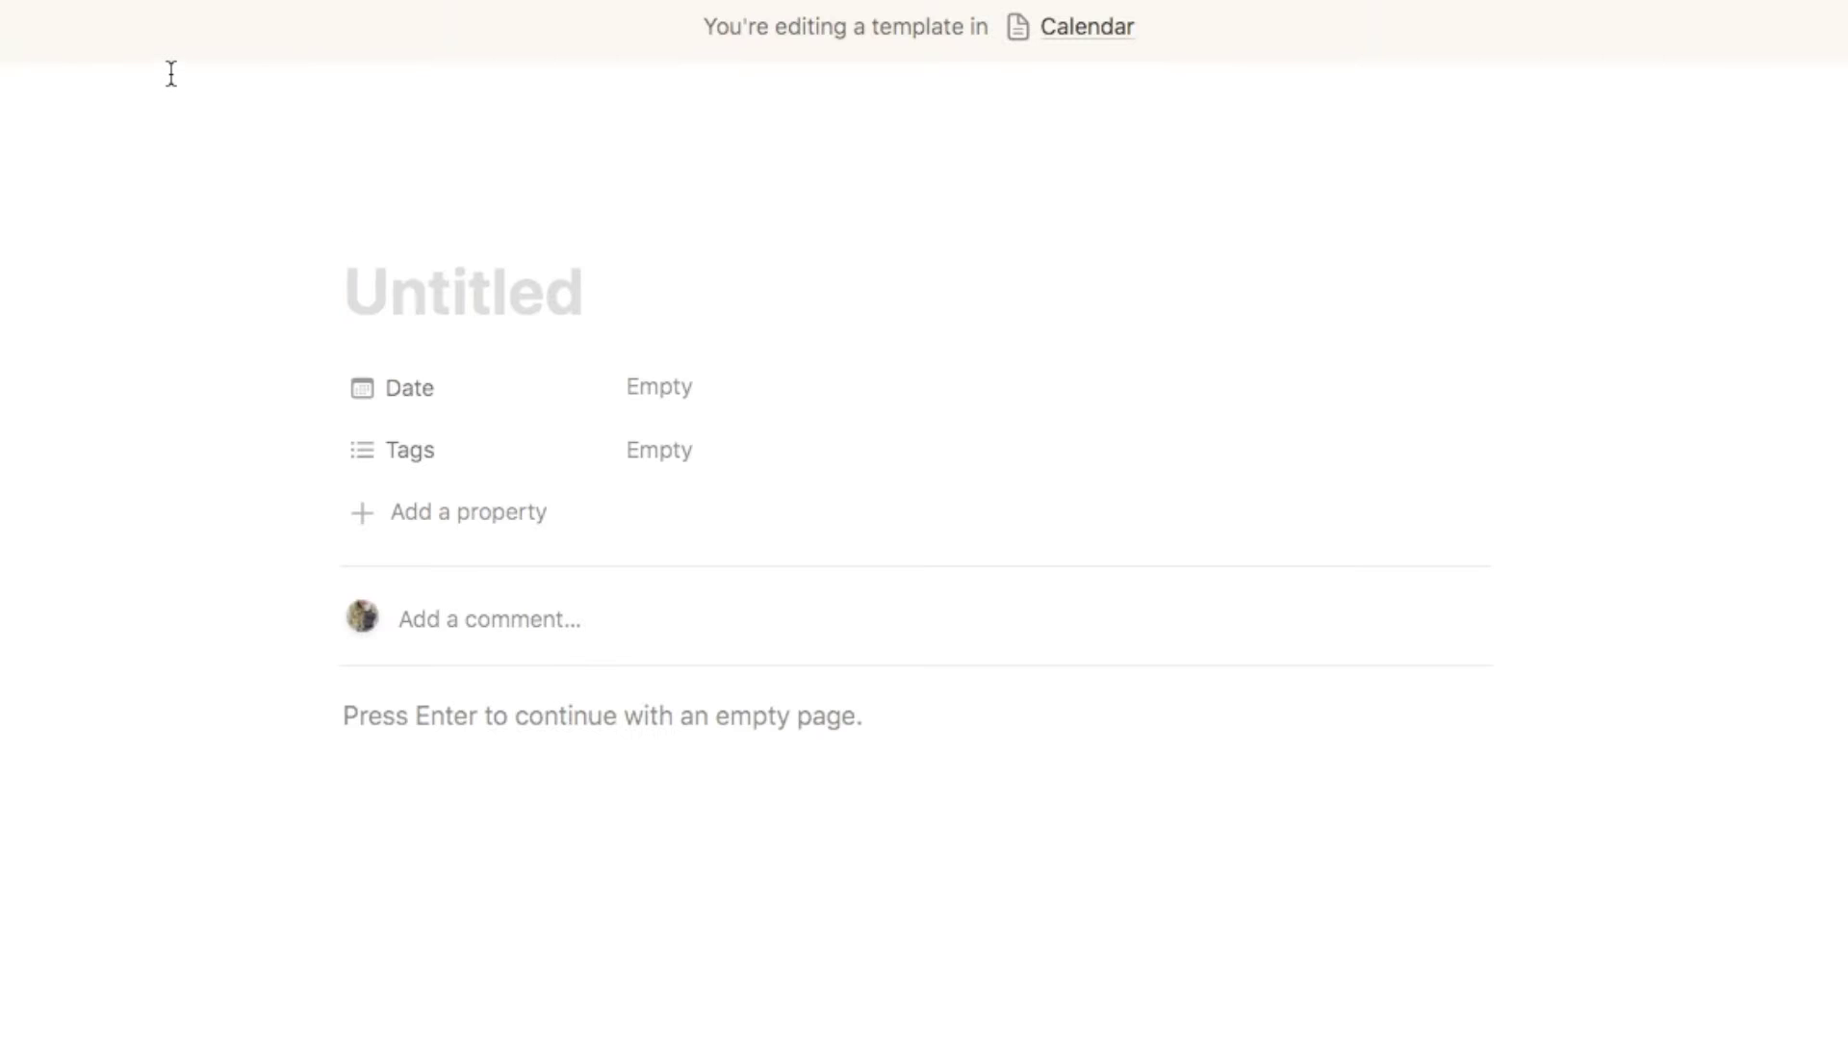
pyautogui.write('Schedule')
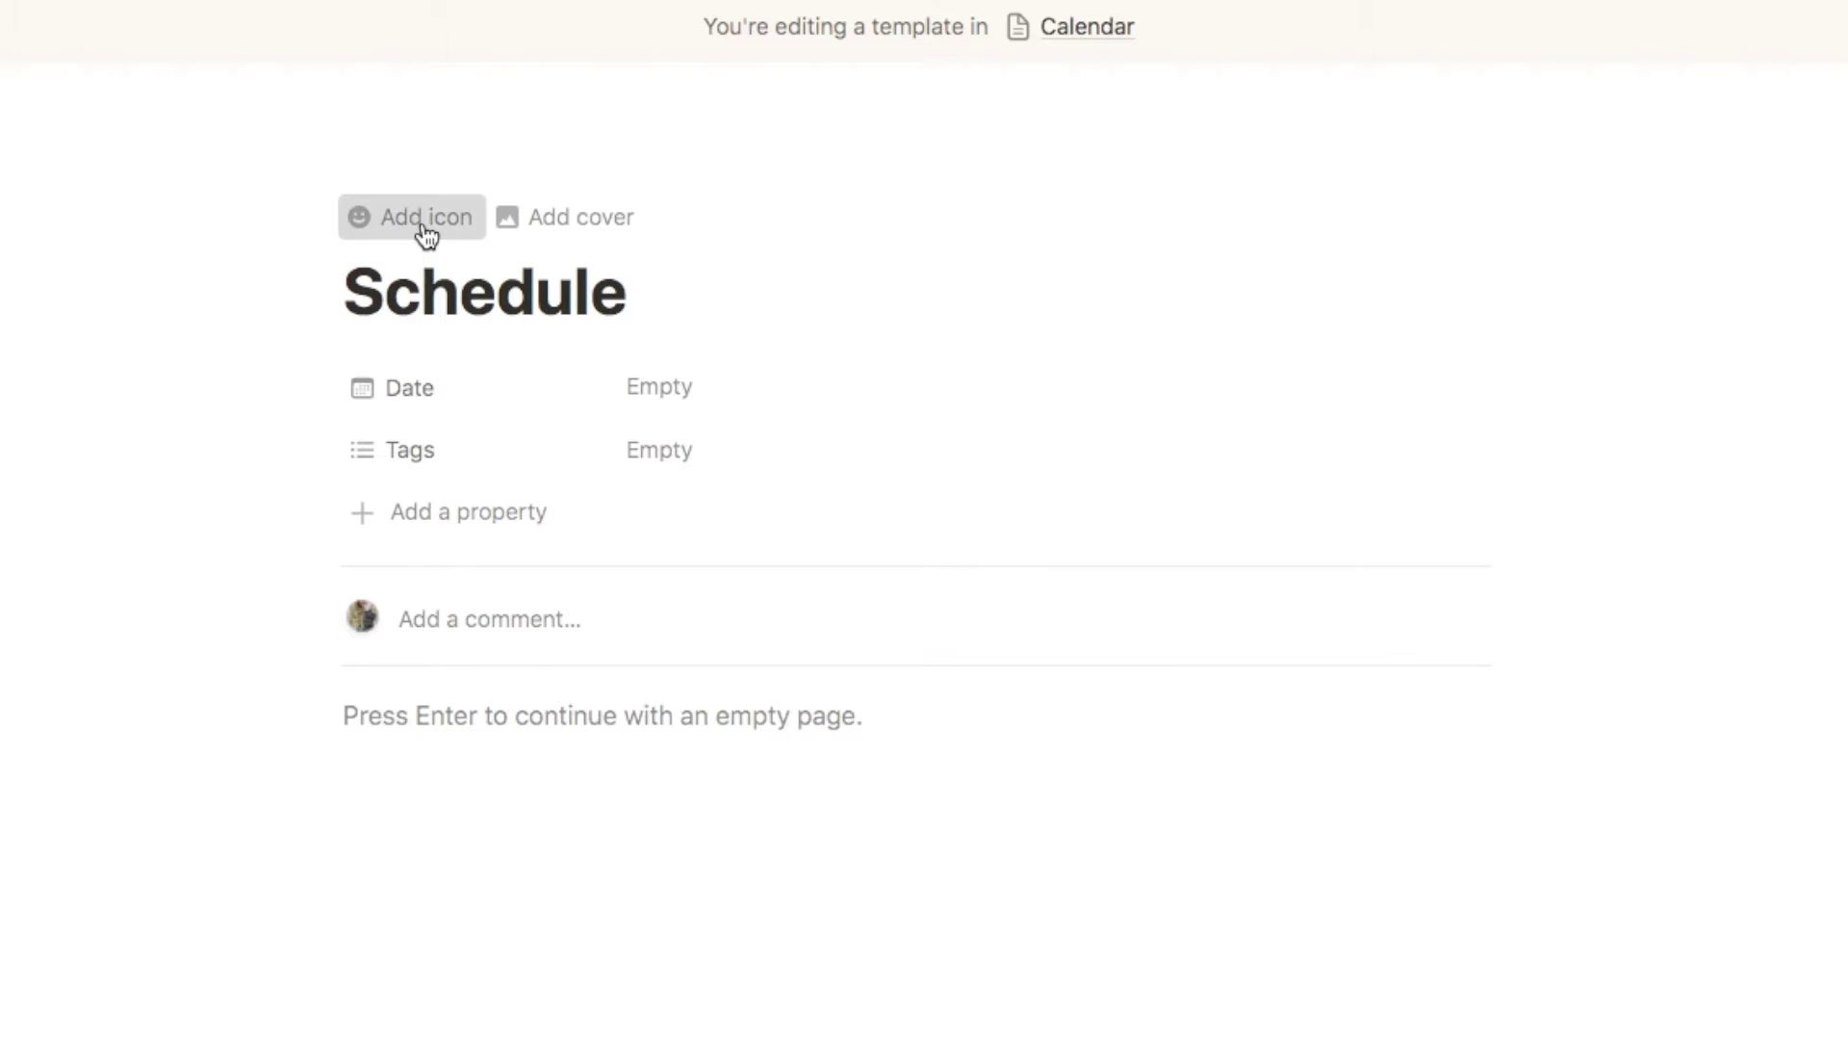
# Step: Give the Schedule template a calendar icon from the Icons set
pyautogui.click(426, 234)
pyautogui.click(424, 295)
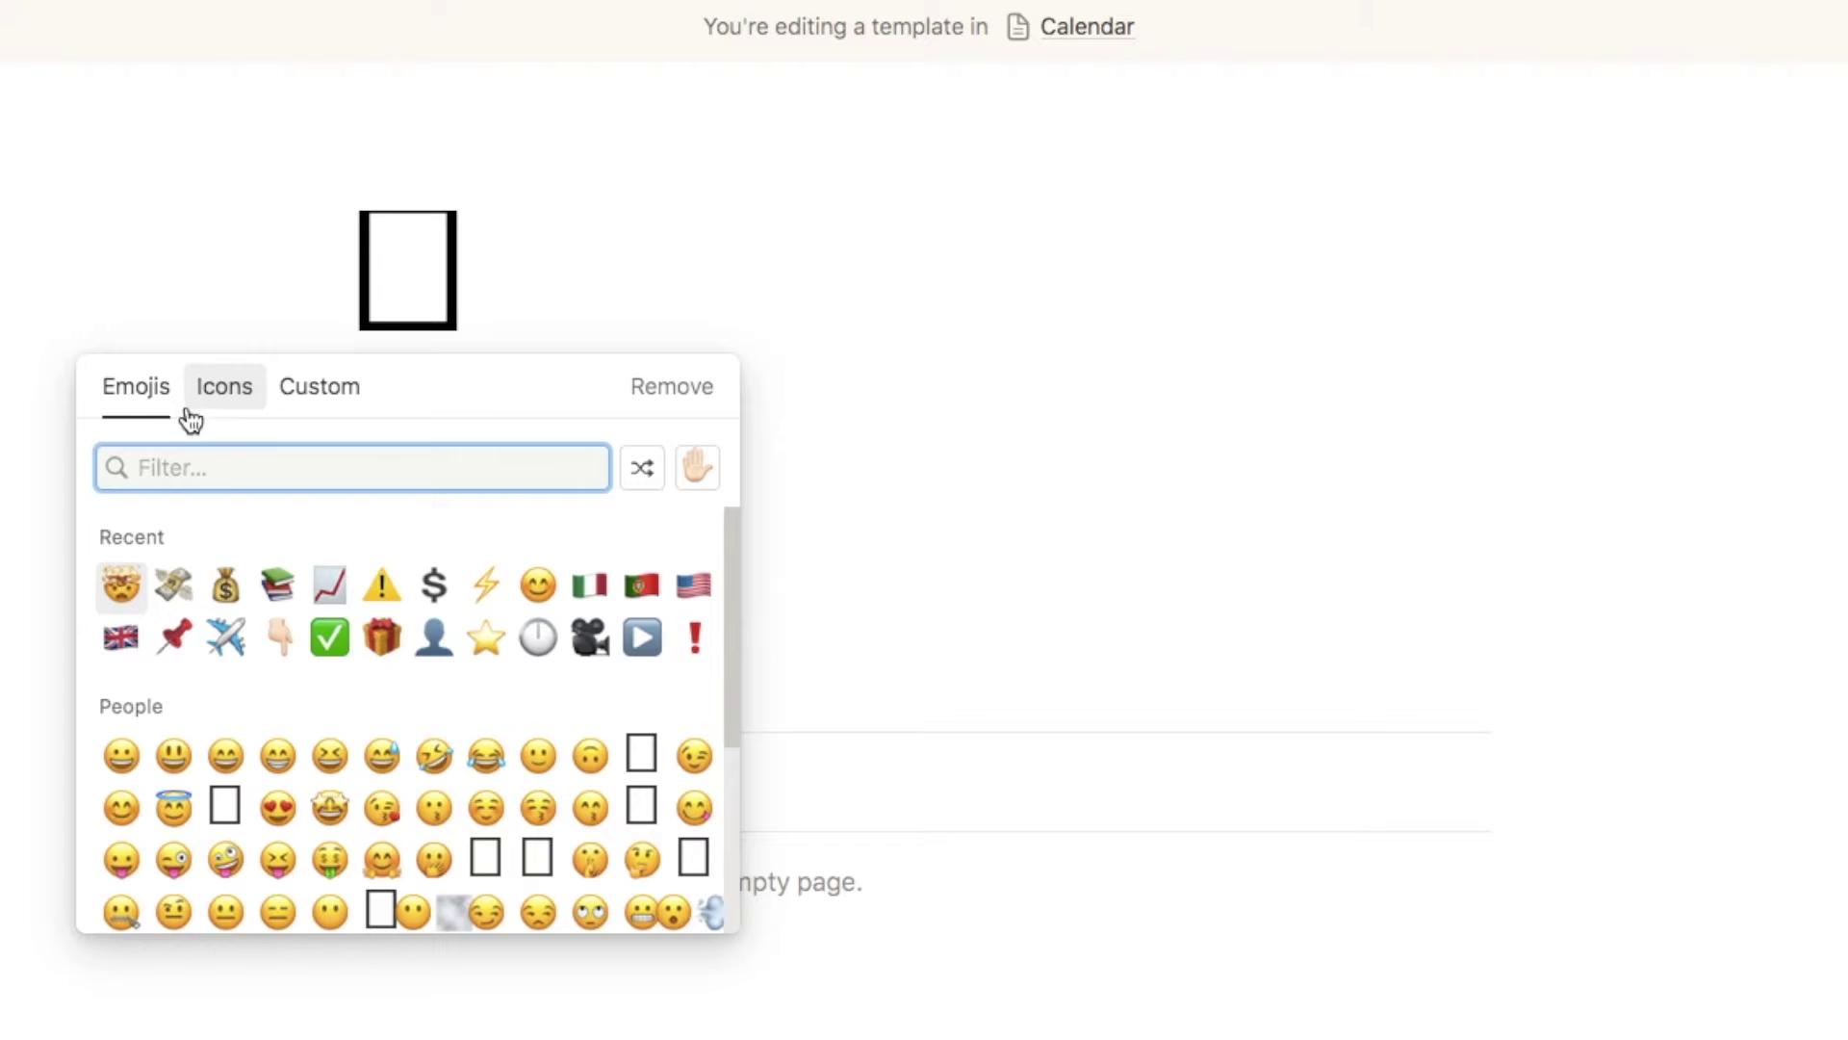
pyautogui.click(227, 397)
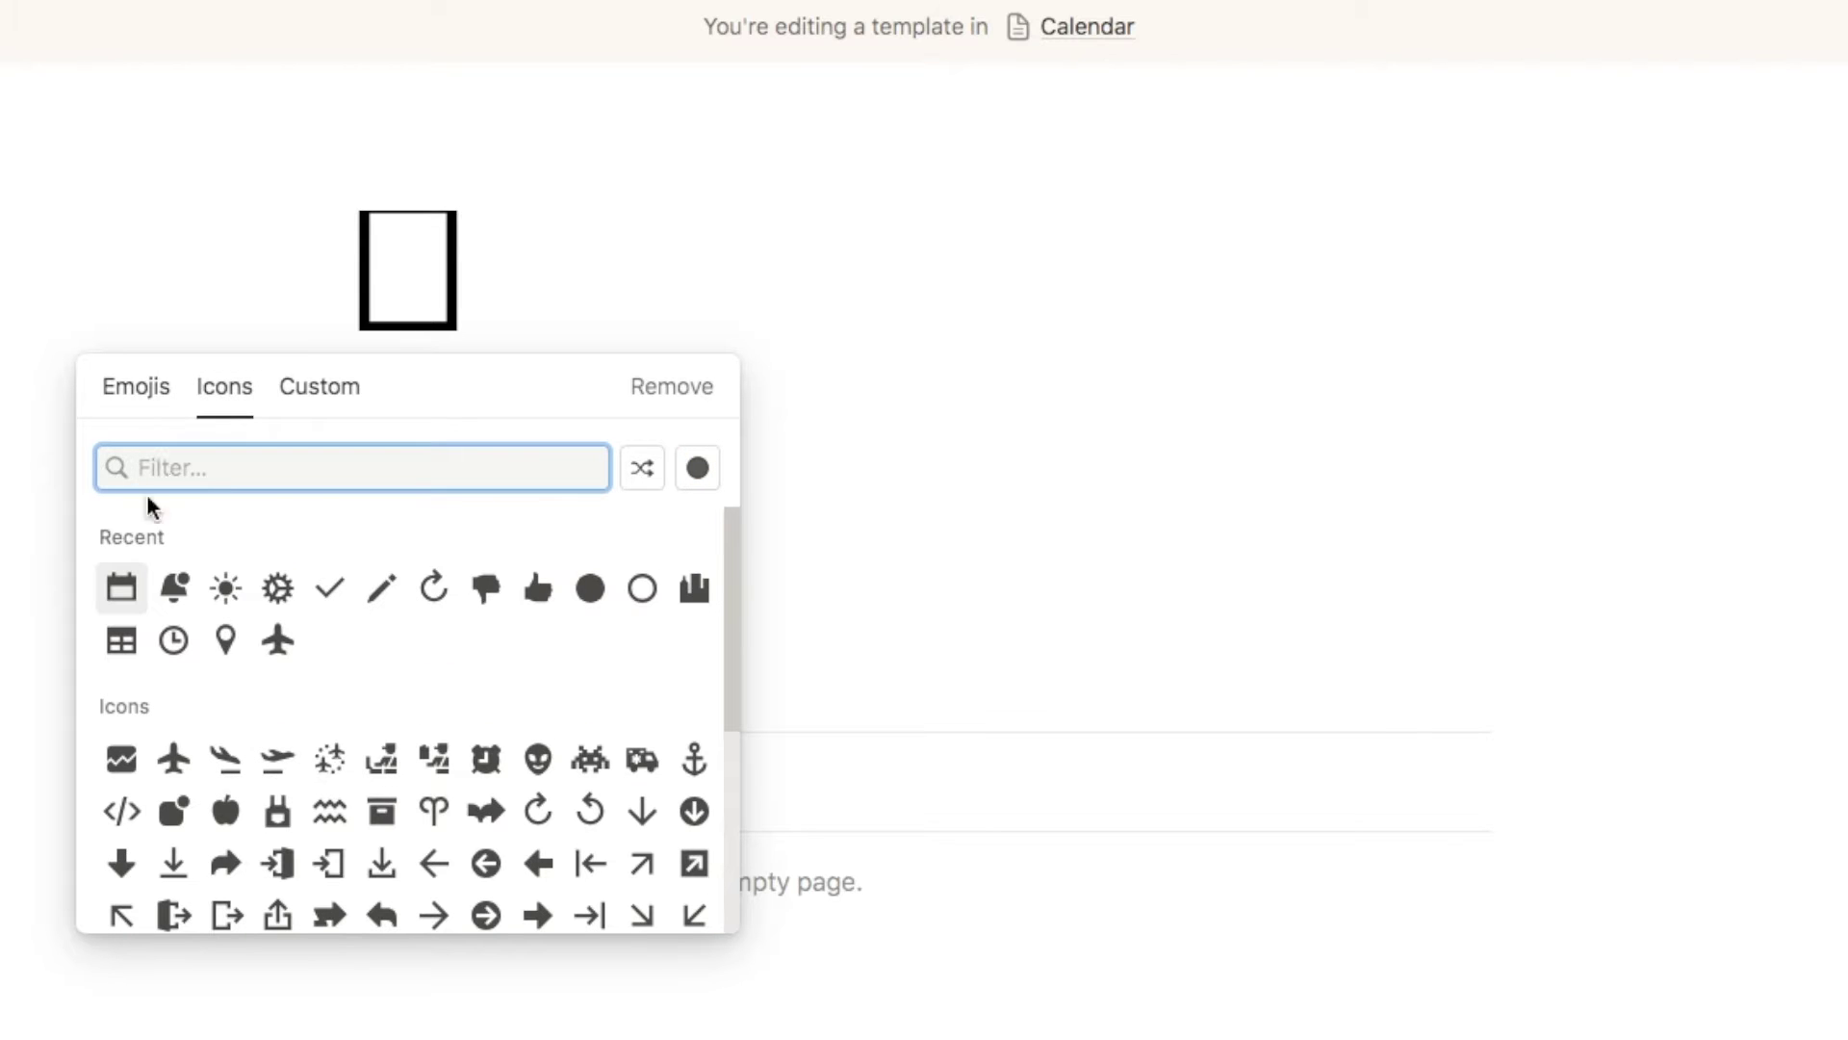
pyautogui.click(121, 588)
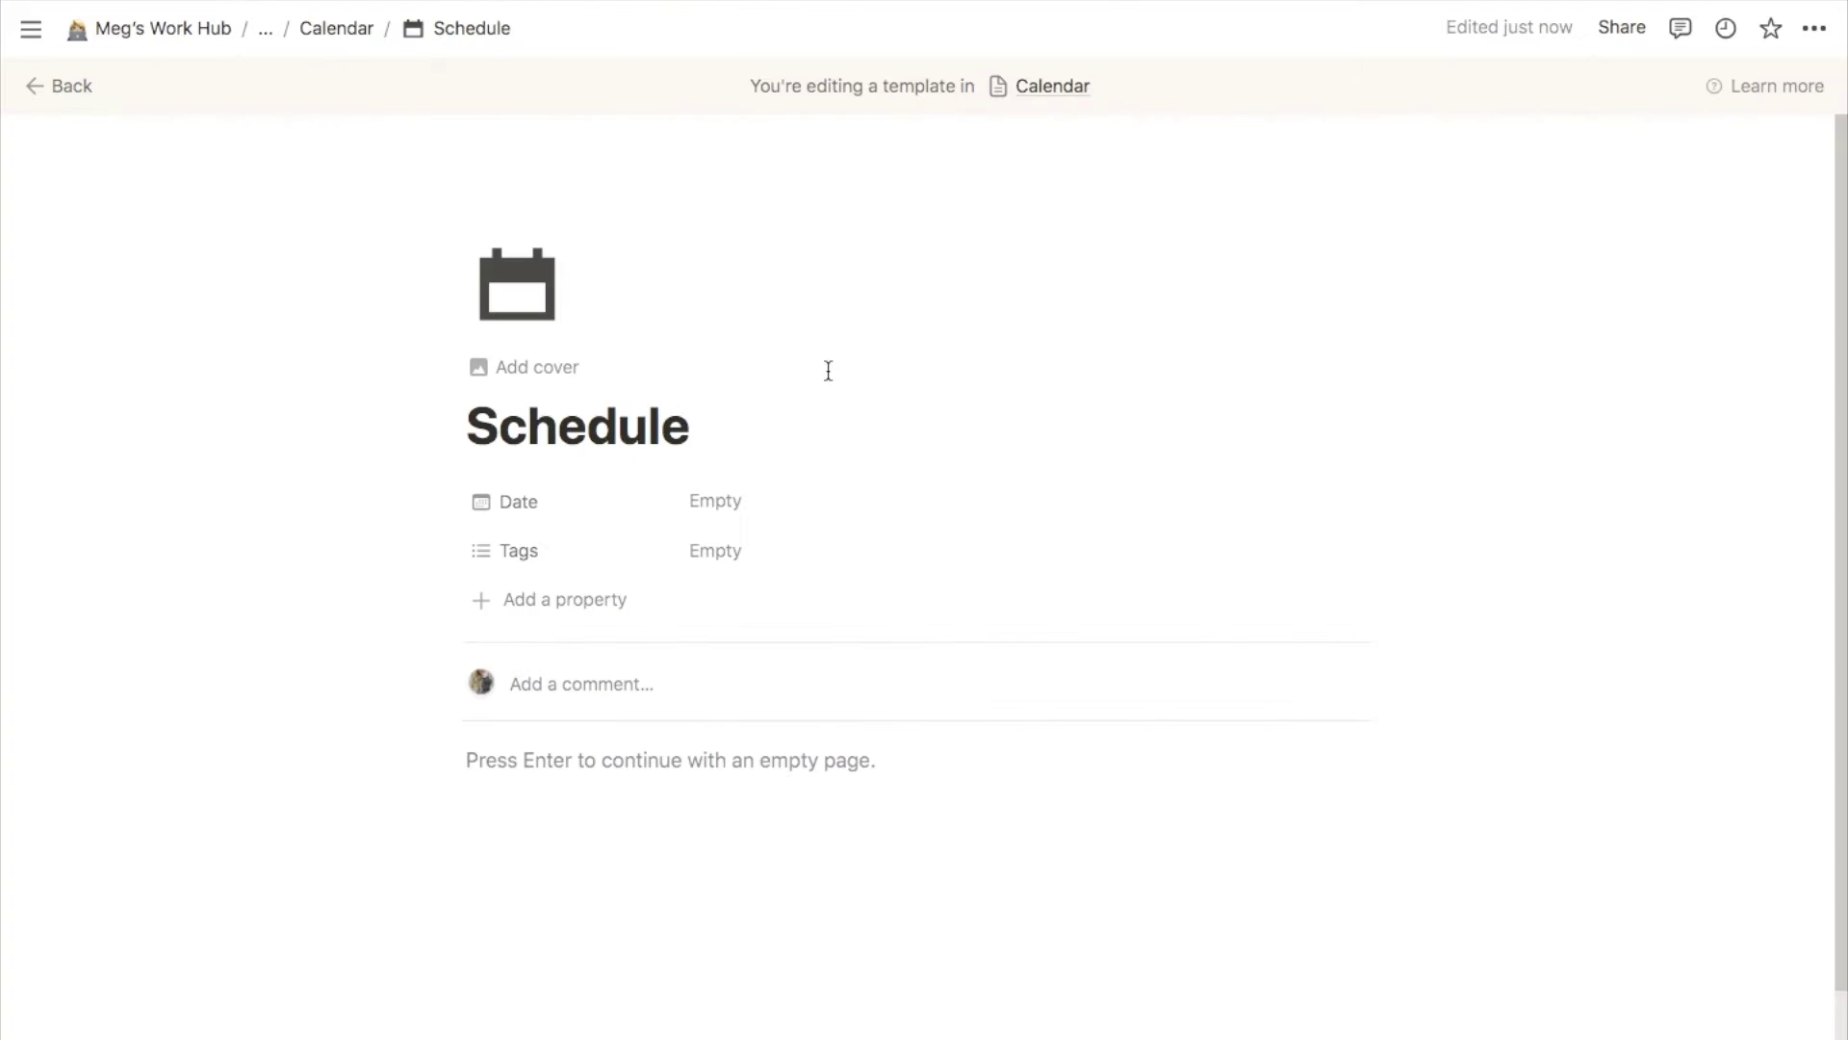
# Step: Turn on Full width for the Schedule template page
pyautogui.click(1812, 34)
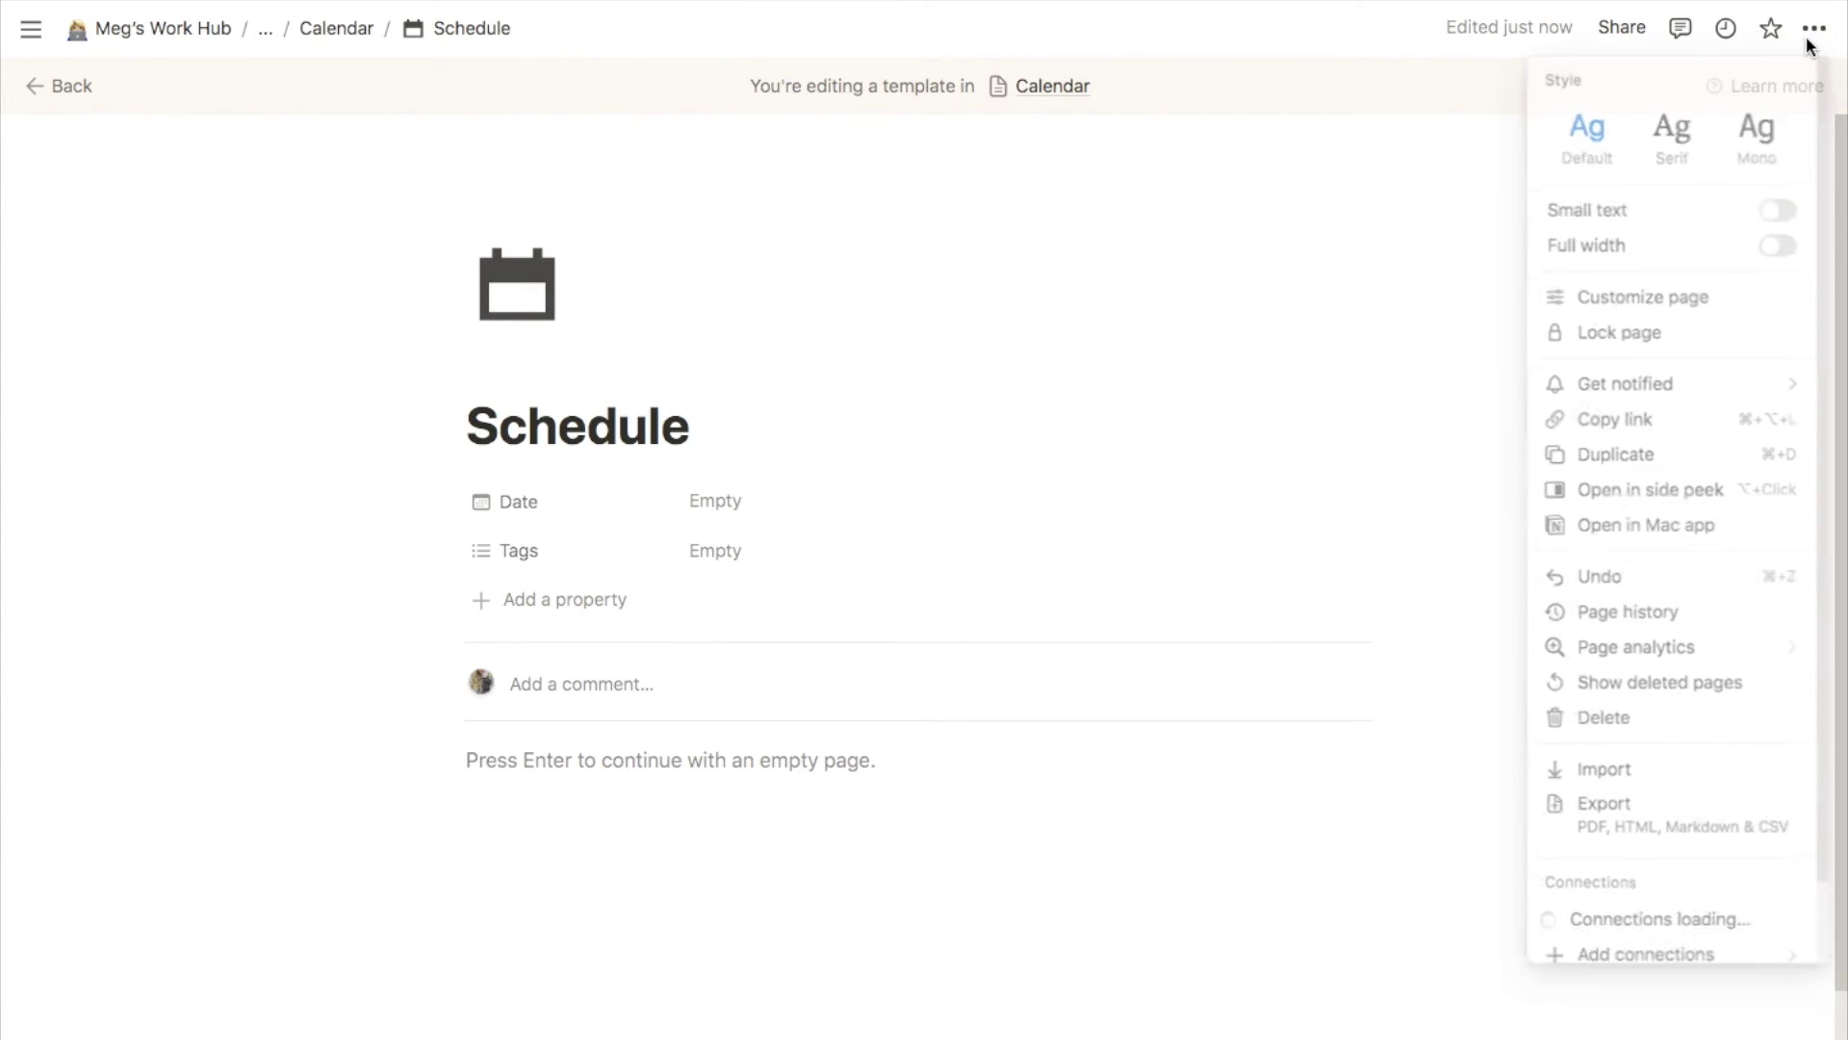
pyautogui.click(1781, 251)
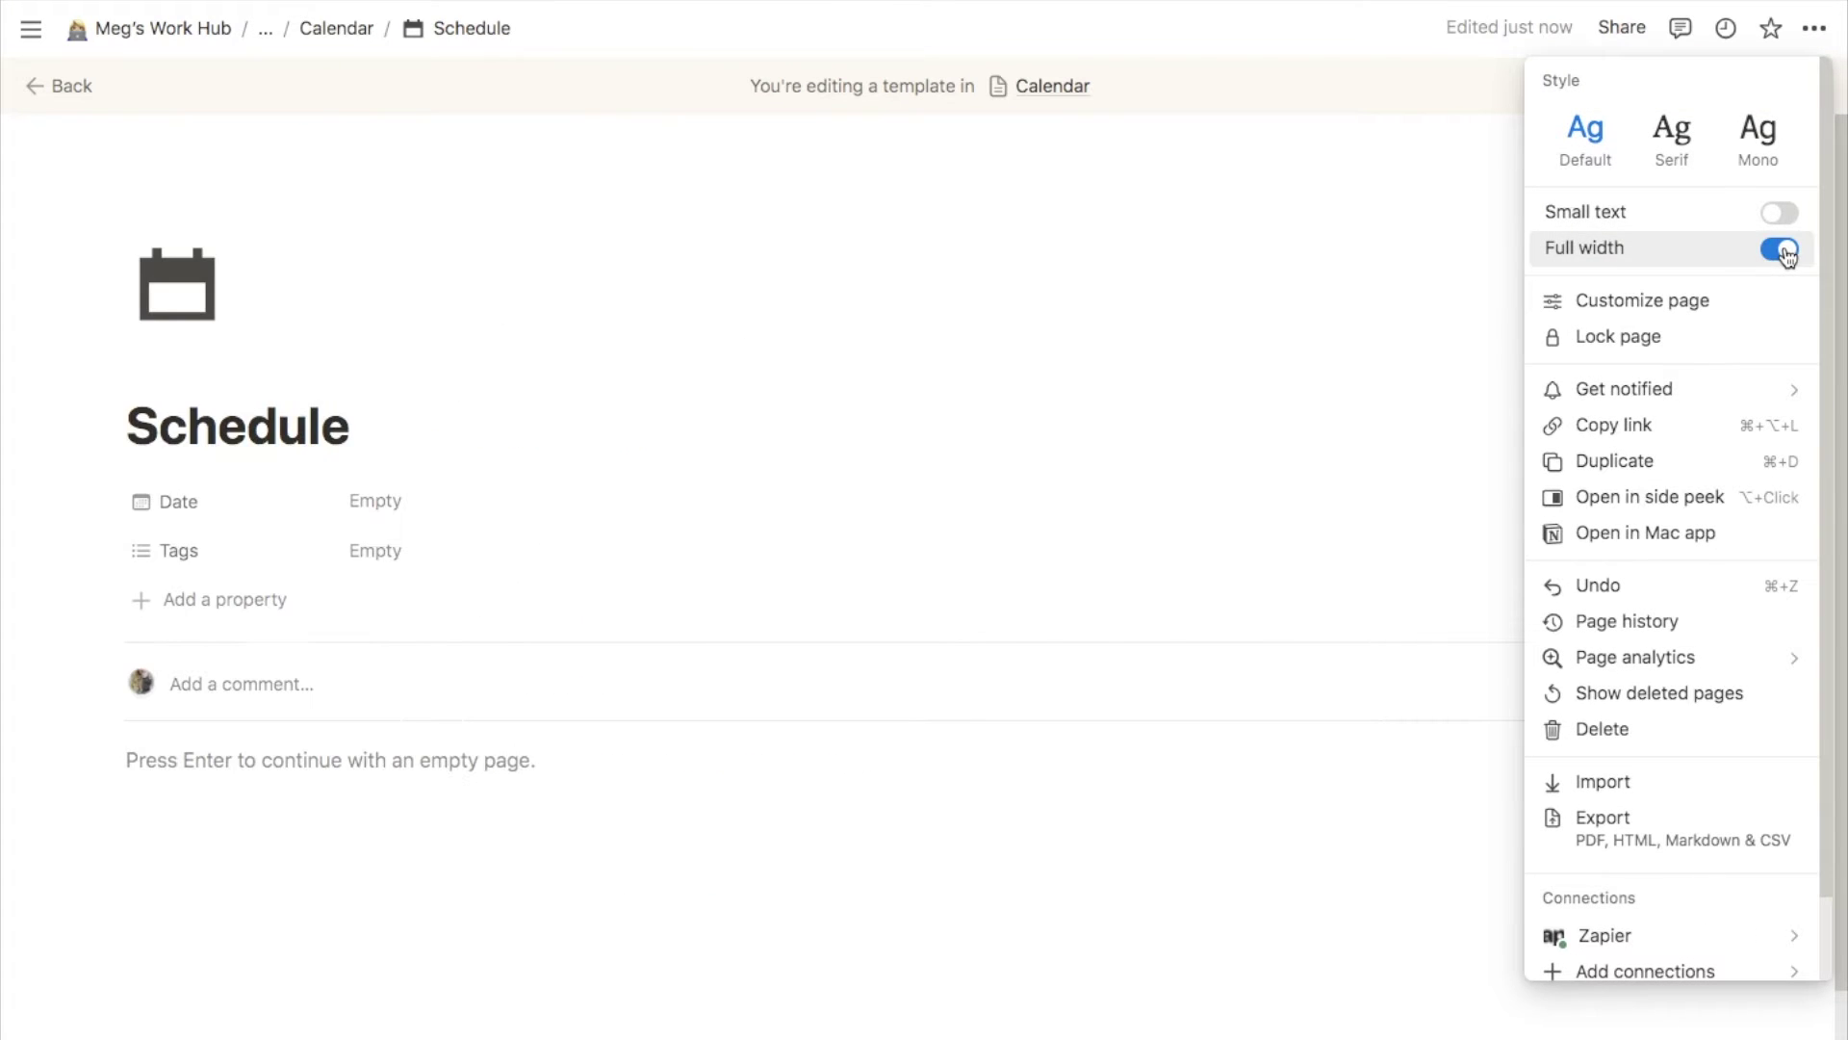
pyautogui.click(404, 812)
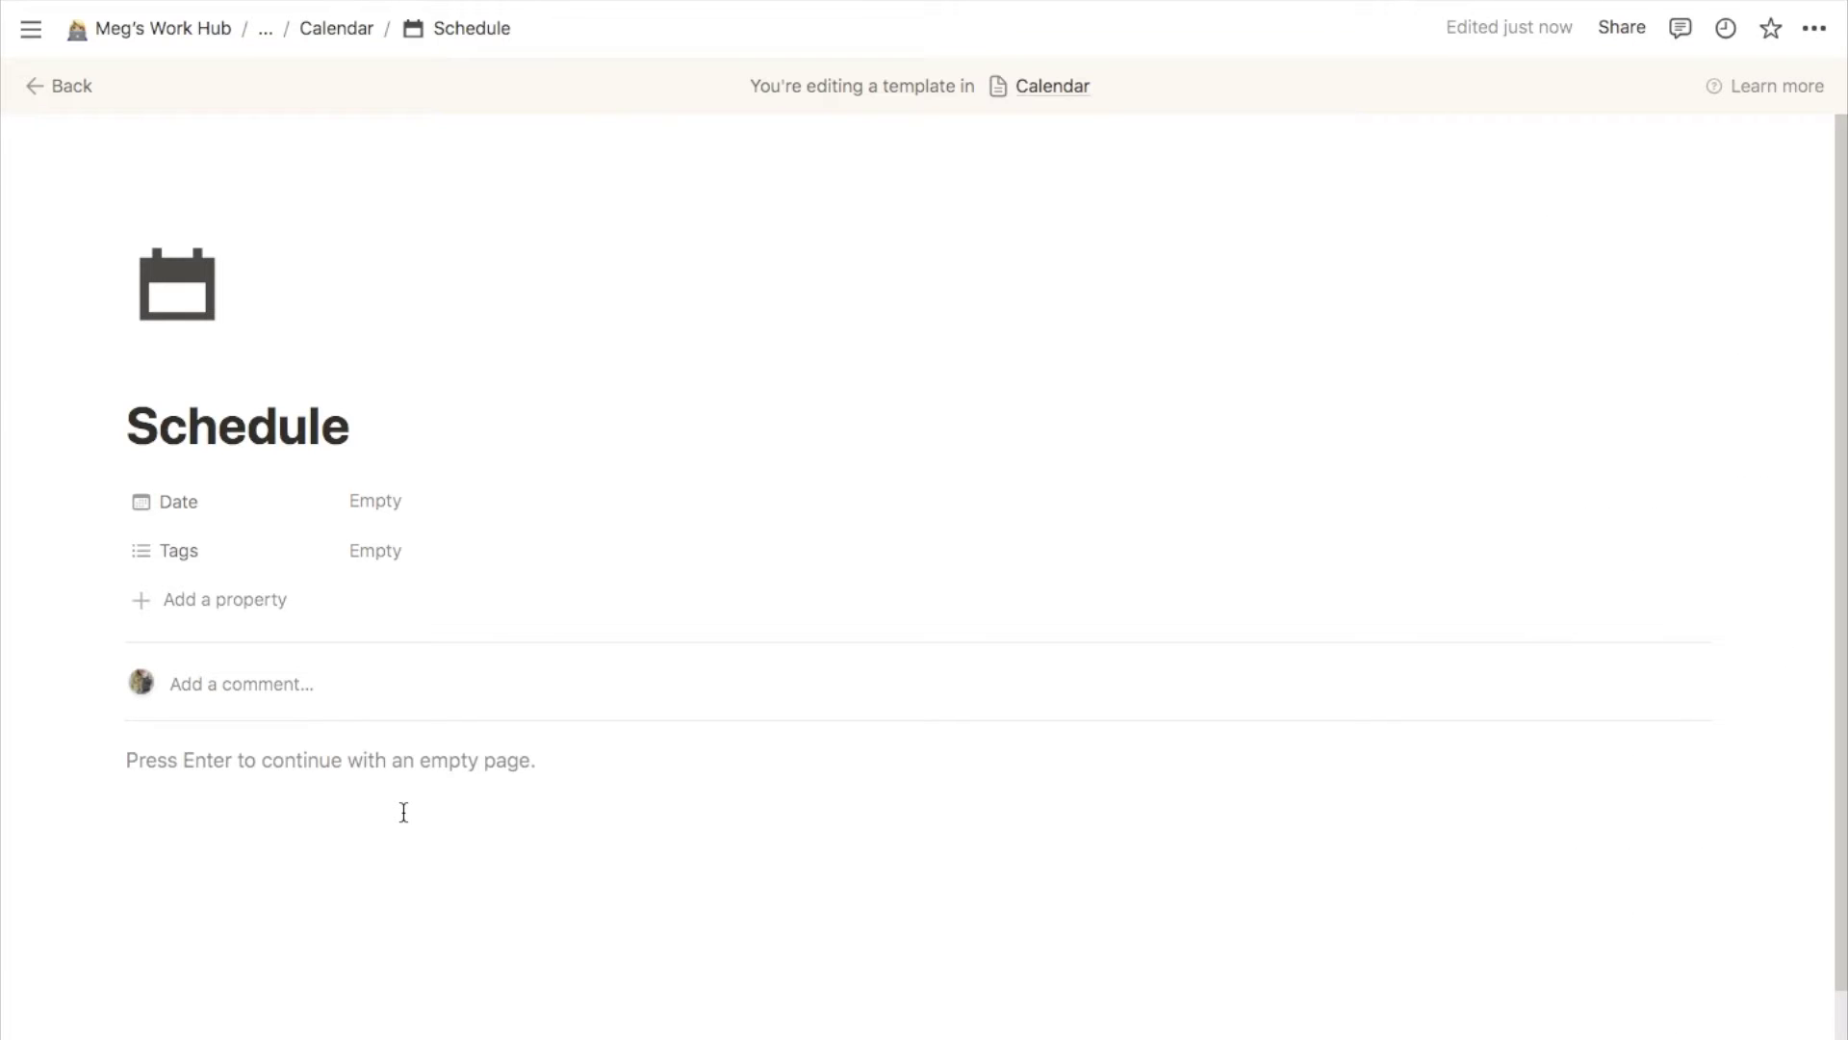
pyautogui.click(143, 761)
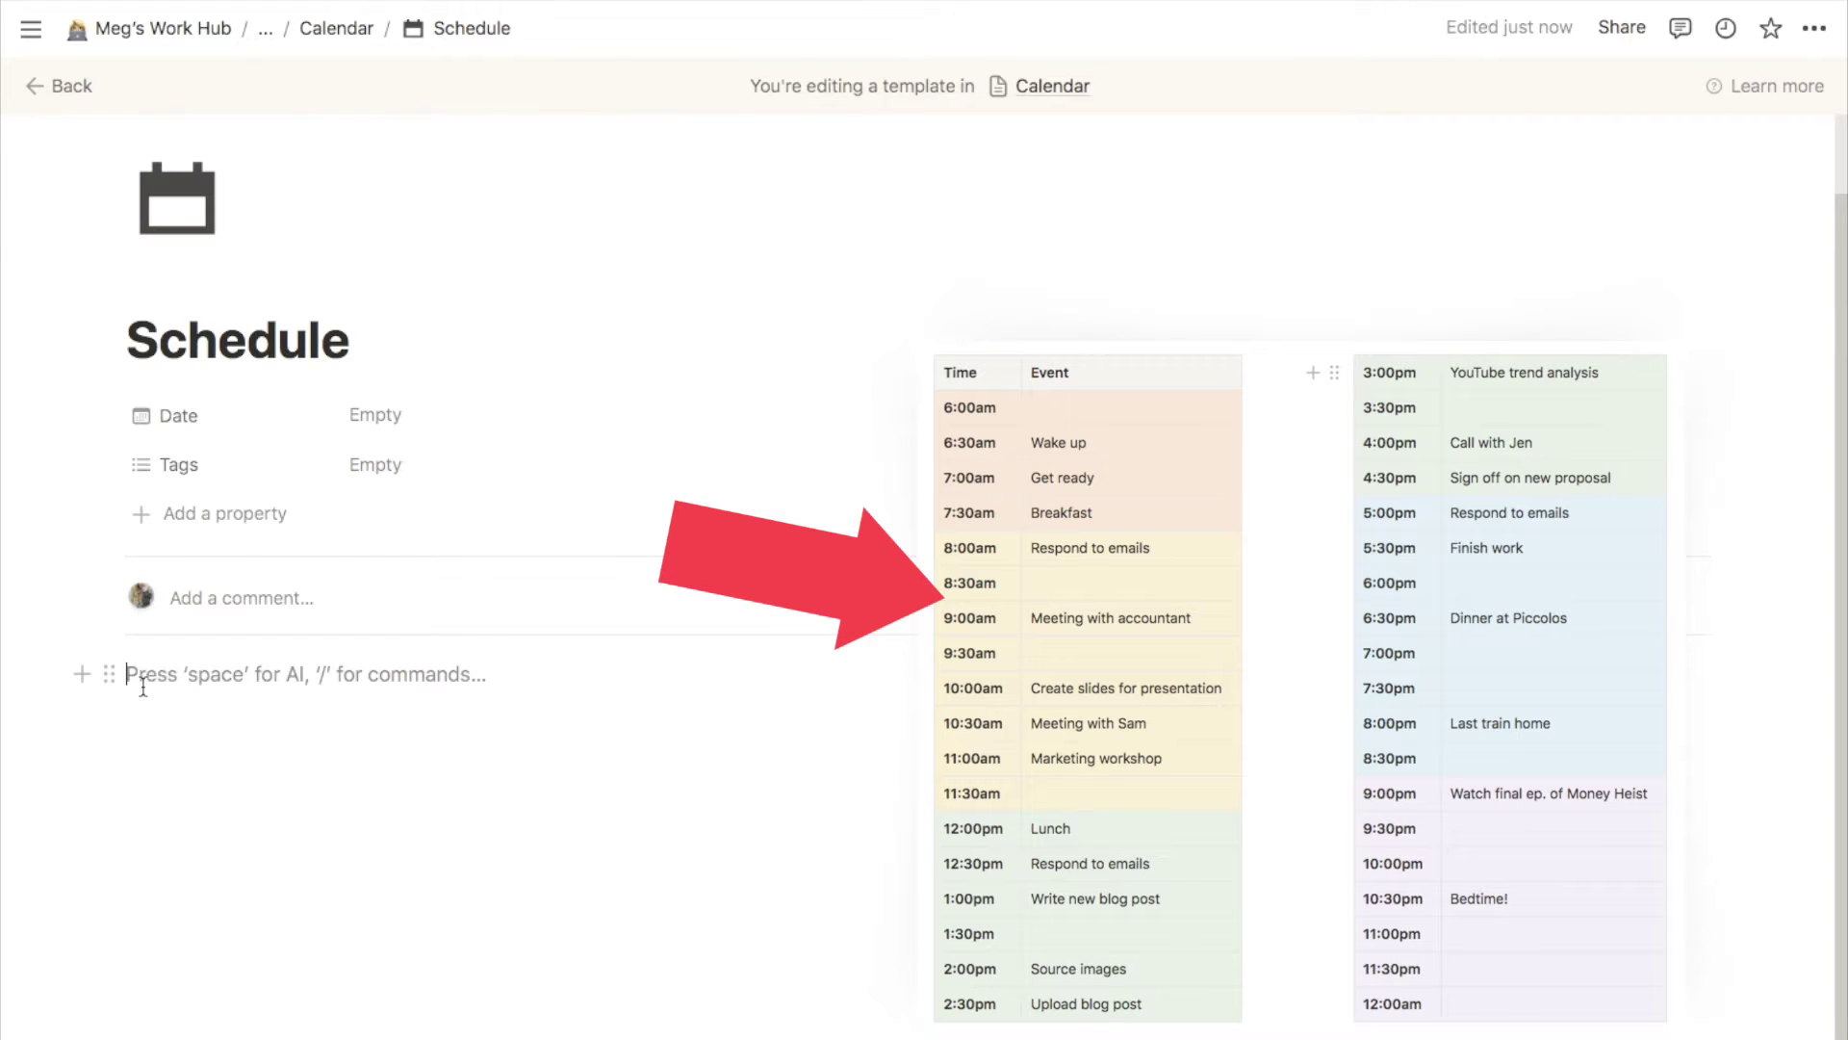
# Step: Insert a simple table into the template and turn on its header row
pyautogui.write('/table')
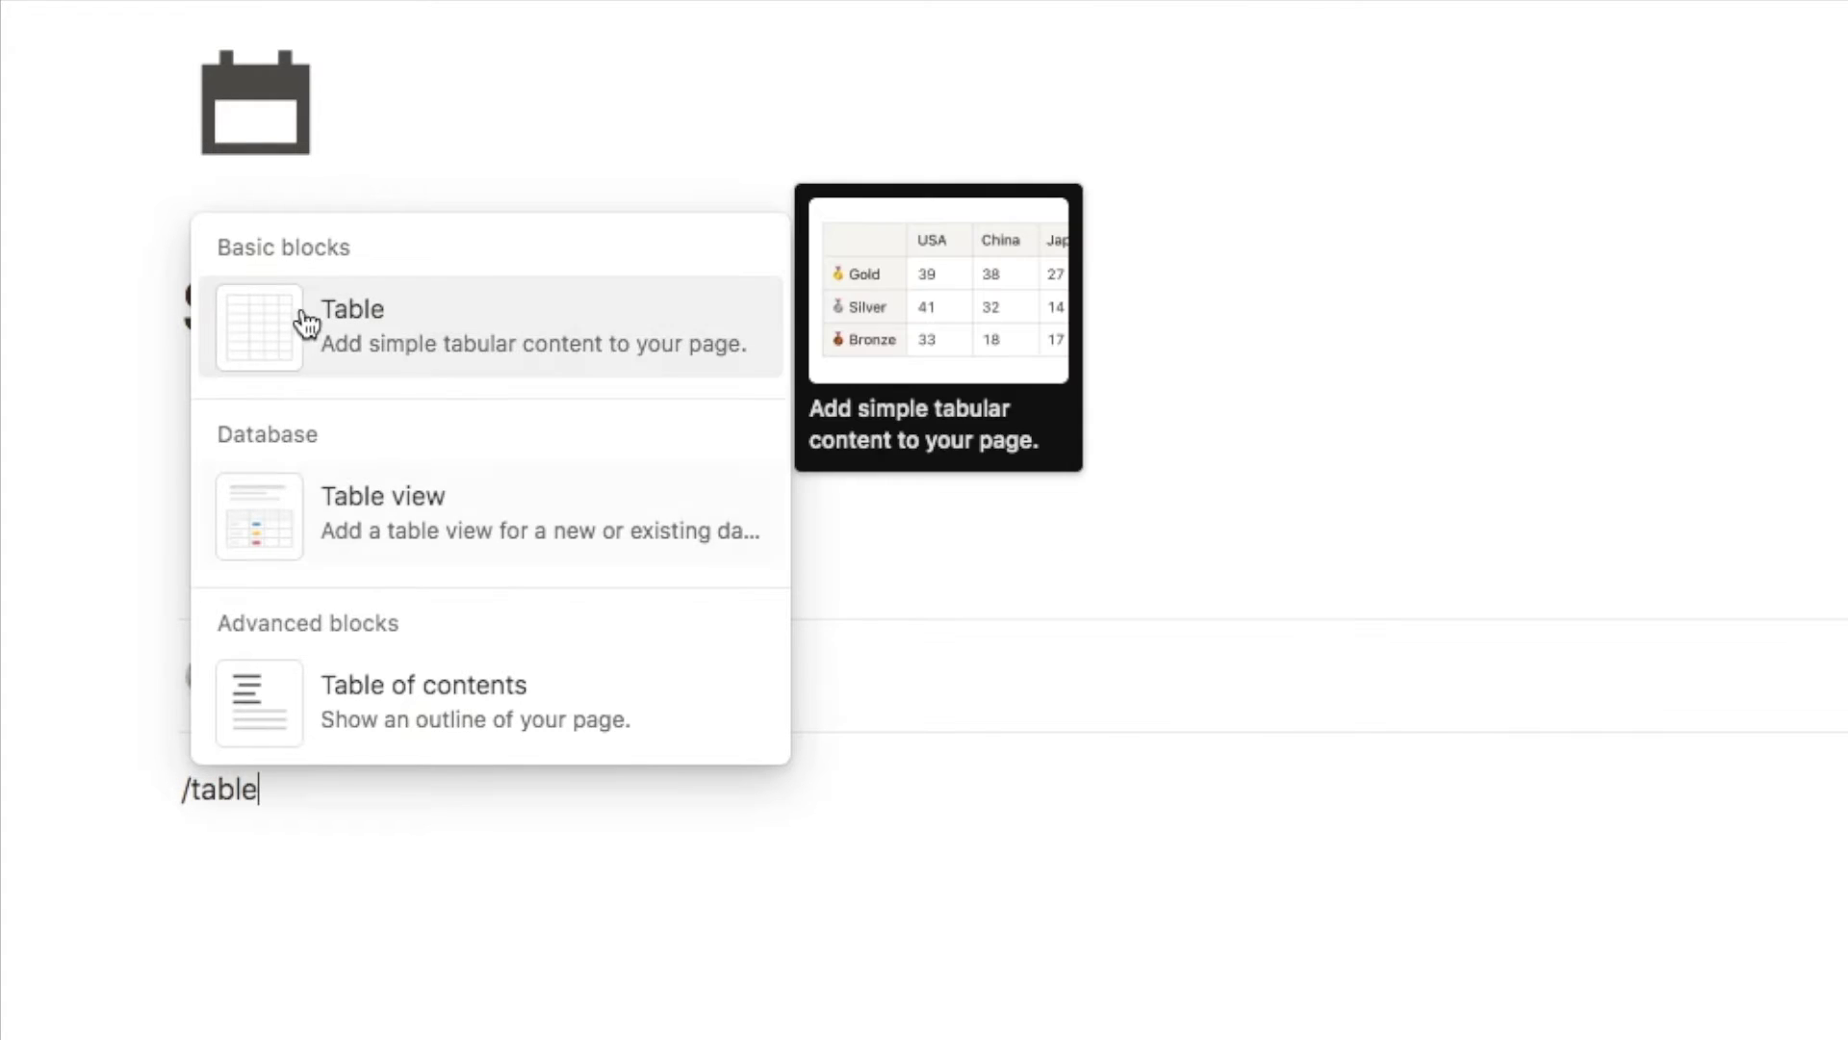
pyautogui.click(400, 339)
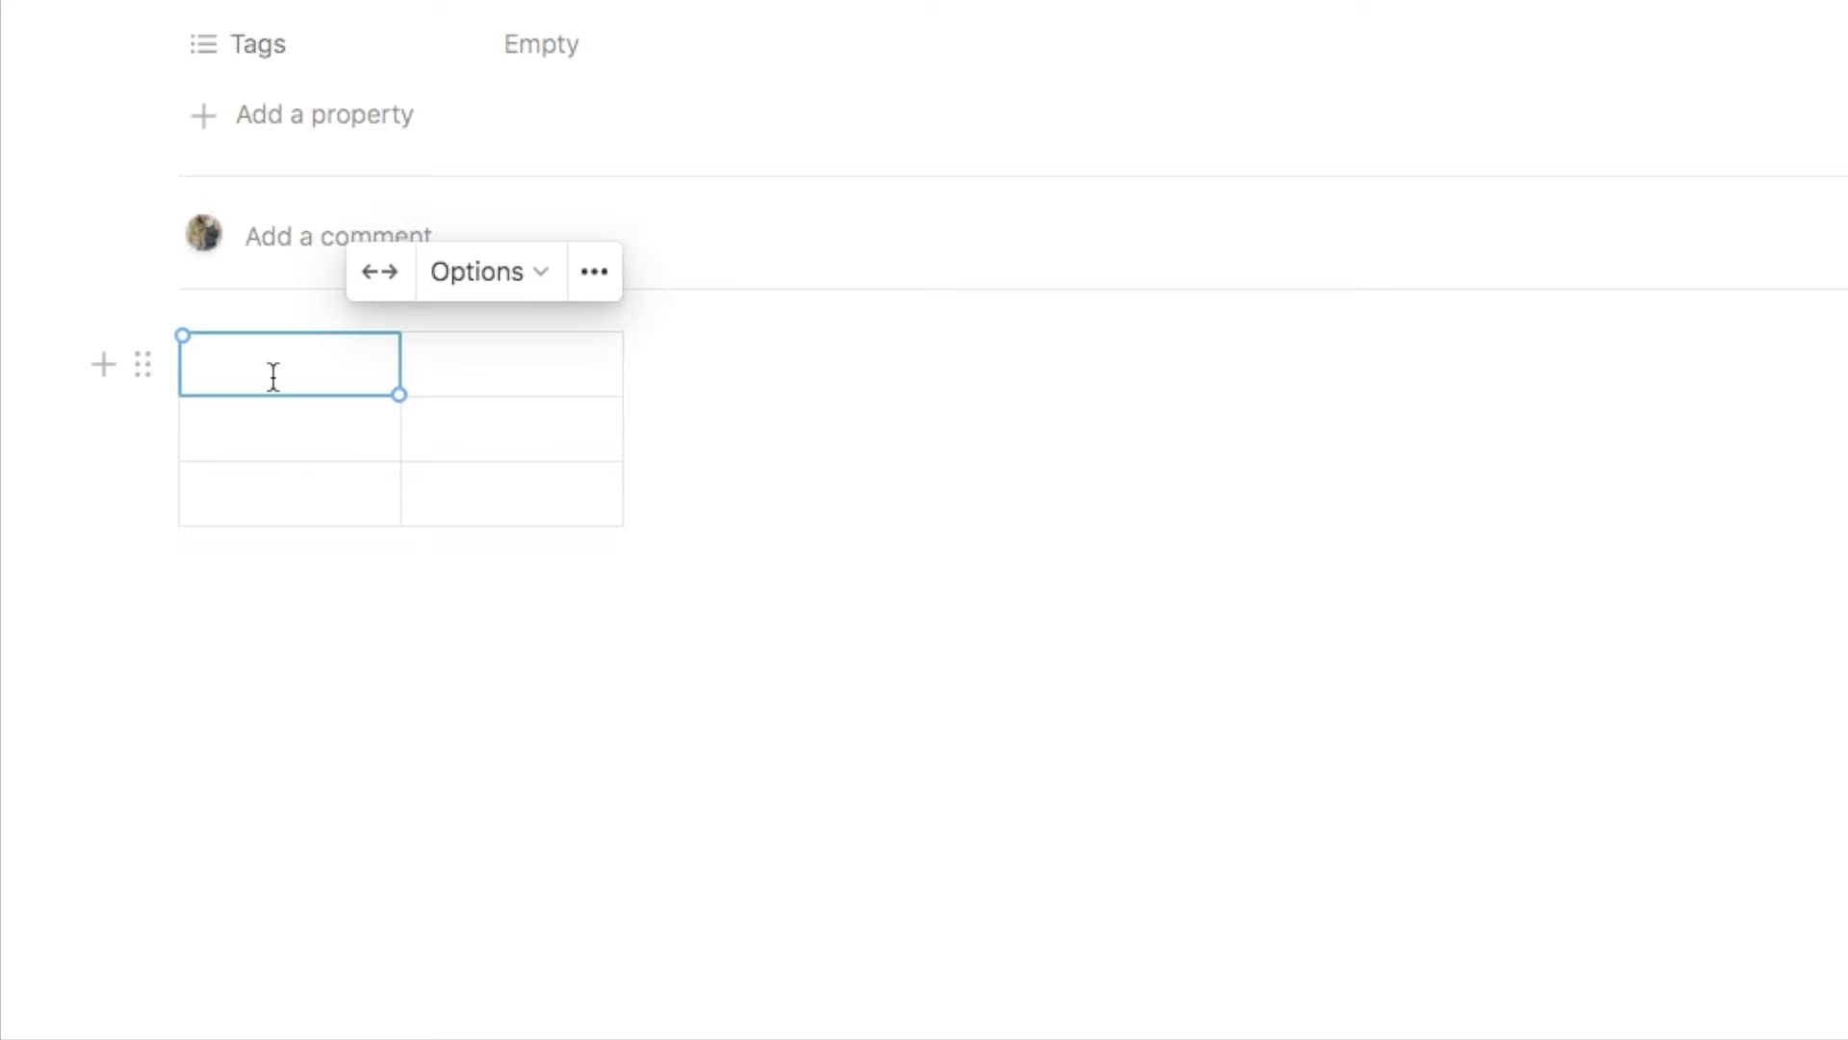
pyautogui.click(481, 279)
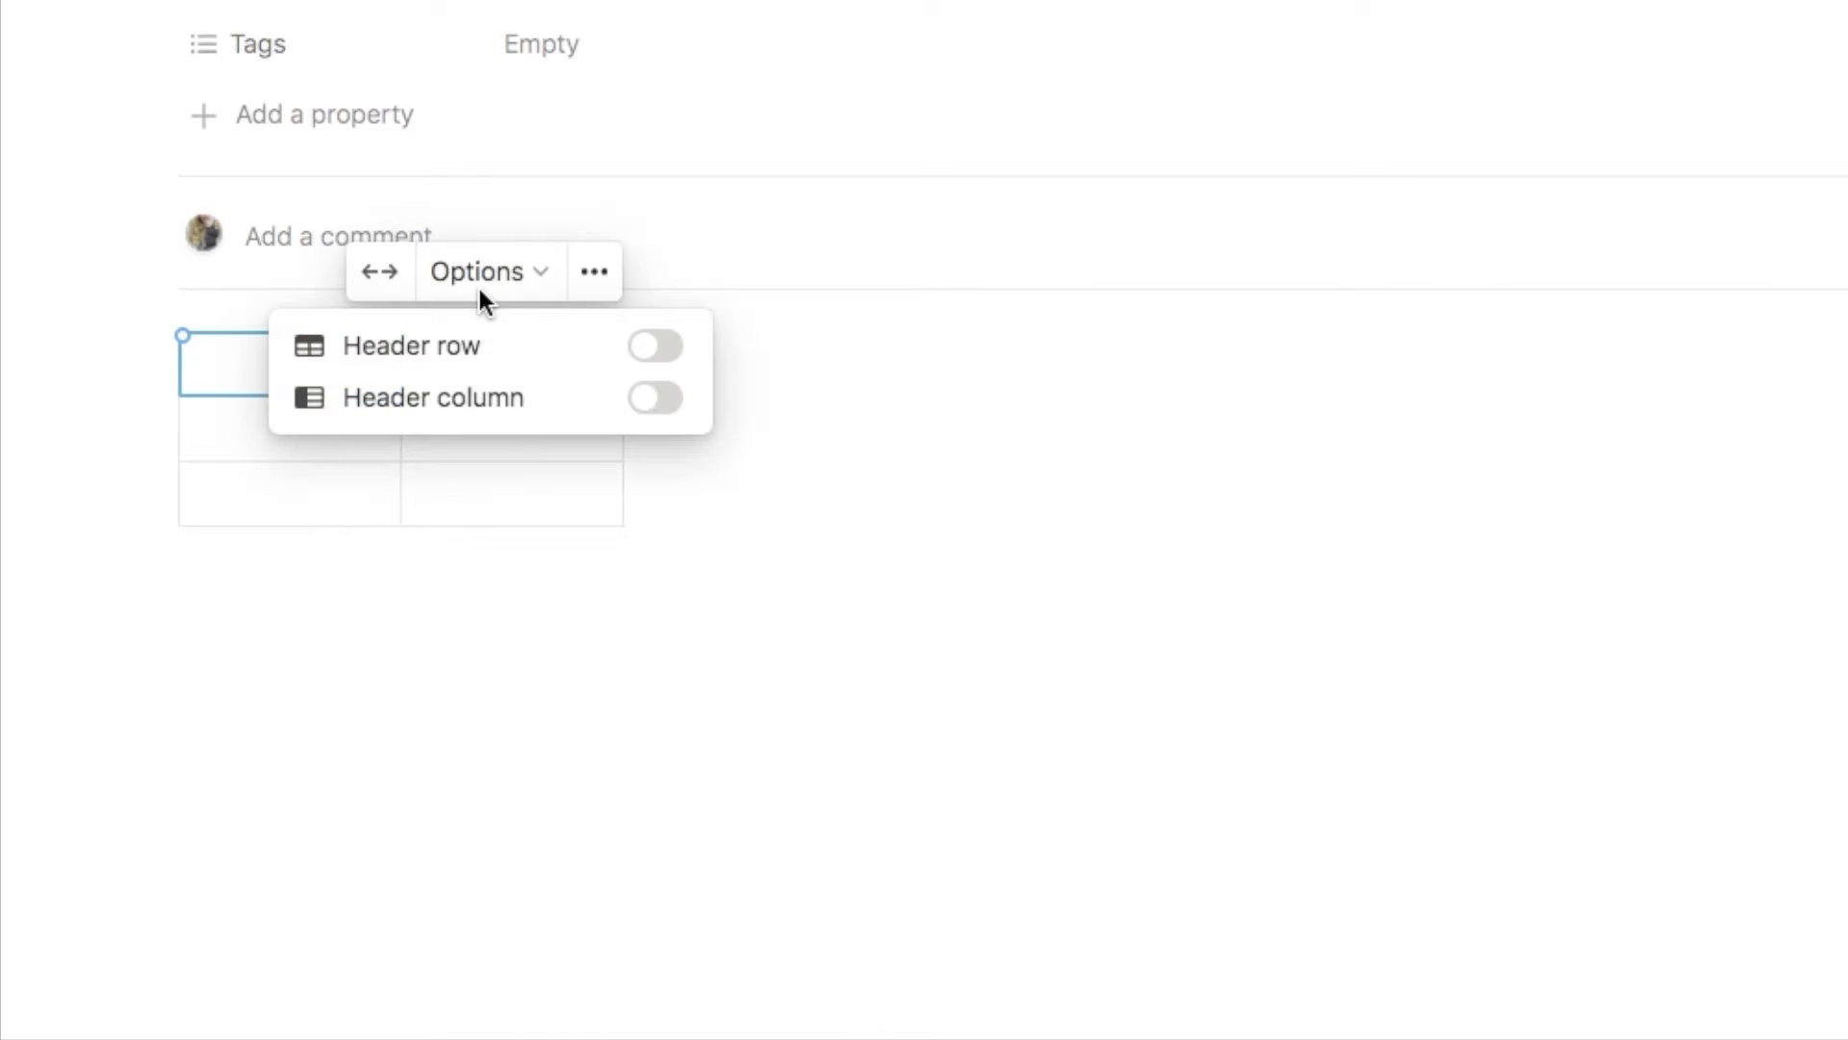
pyautogui.click(643, 348)
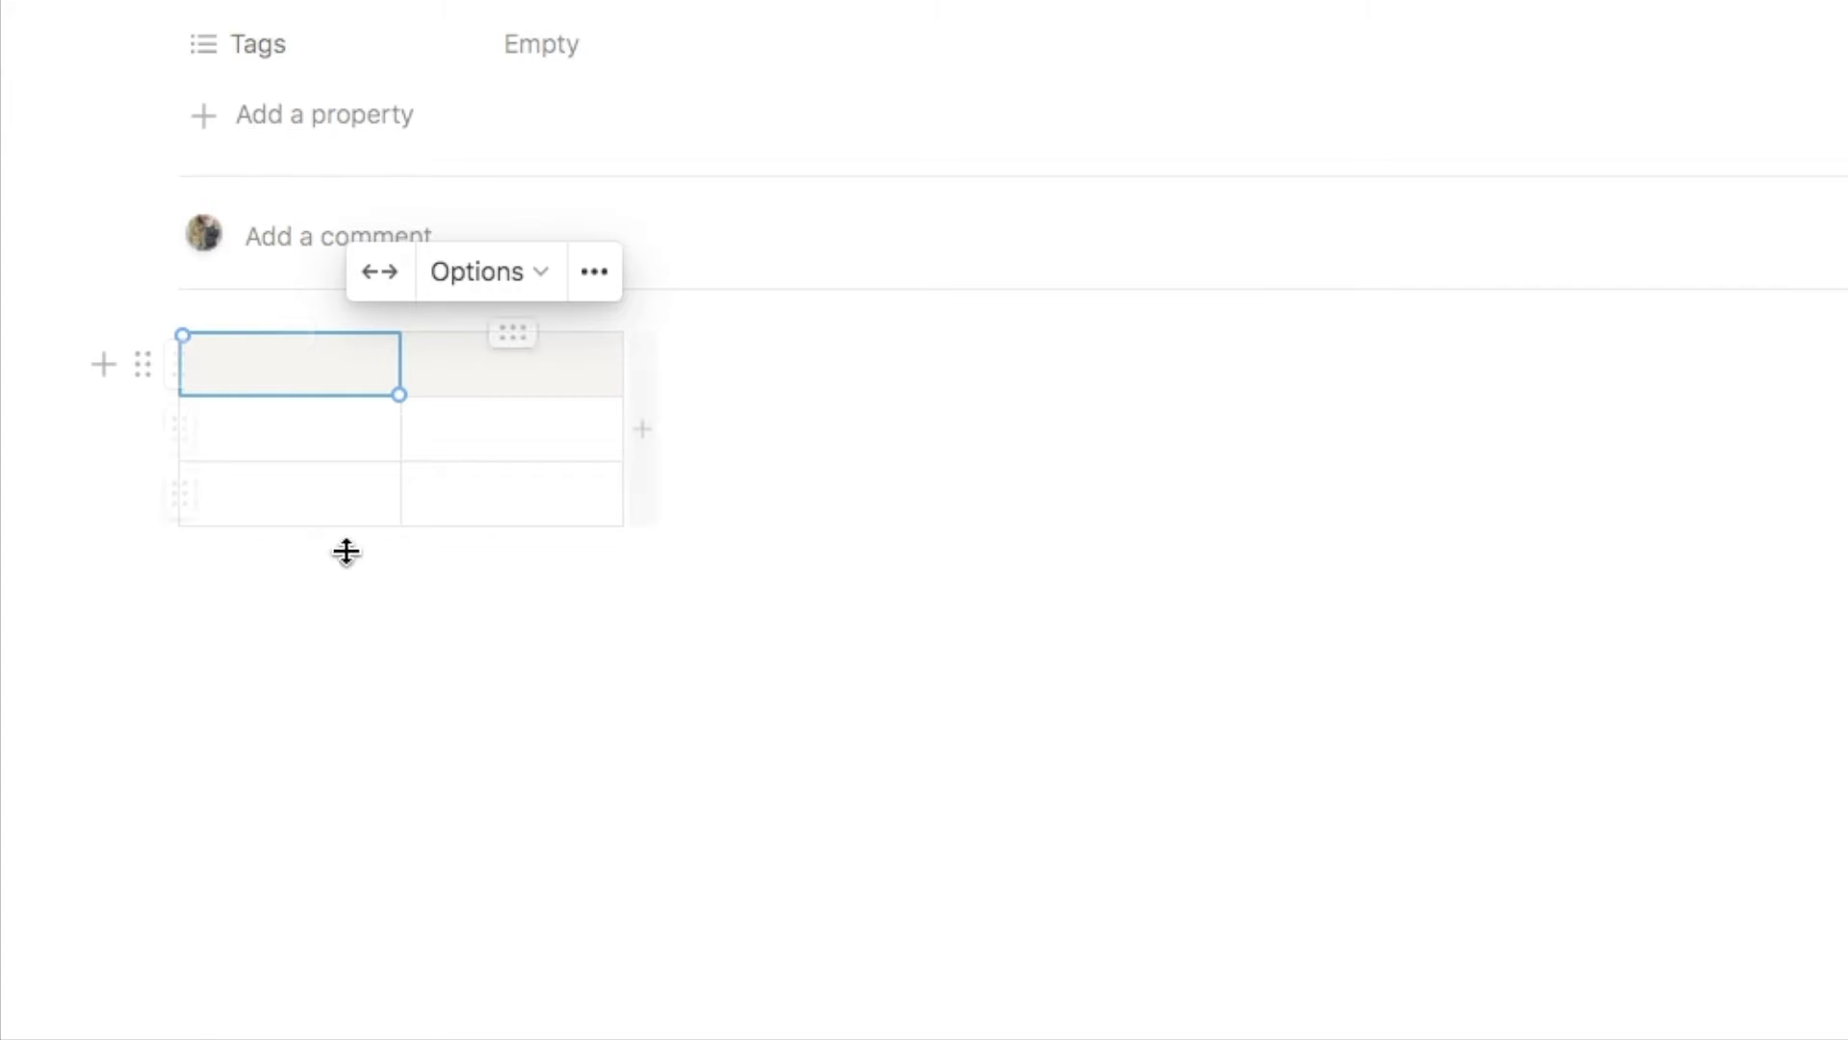
# Step: Label the header cells 'Time' and 'Event' and enter 6:00am in the first row
pyautogui.write('Time')
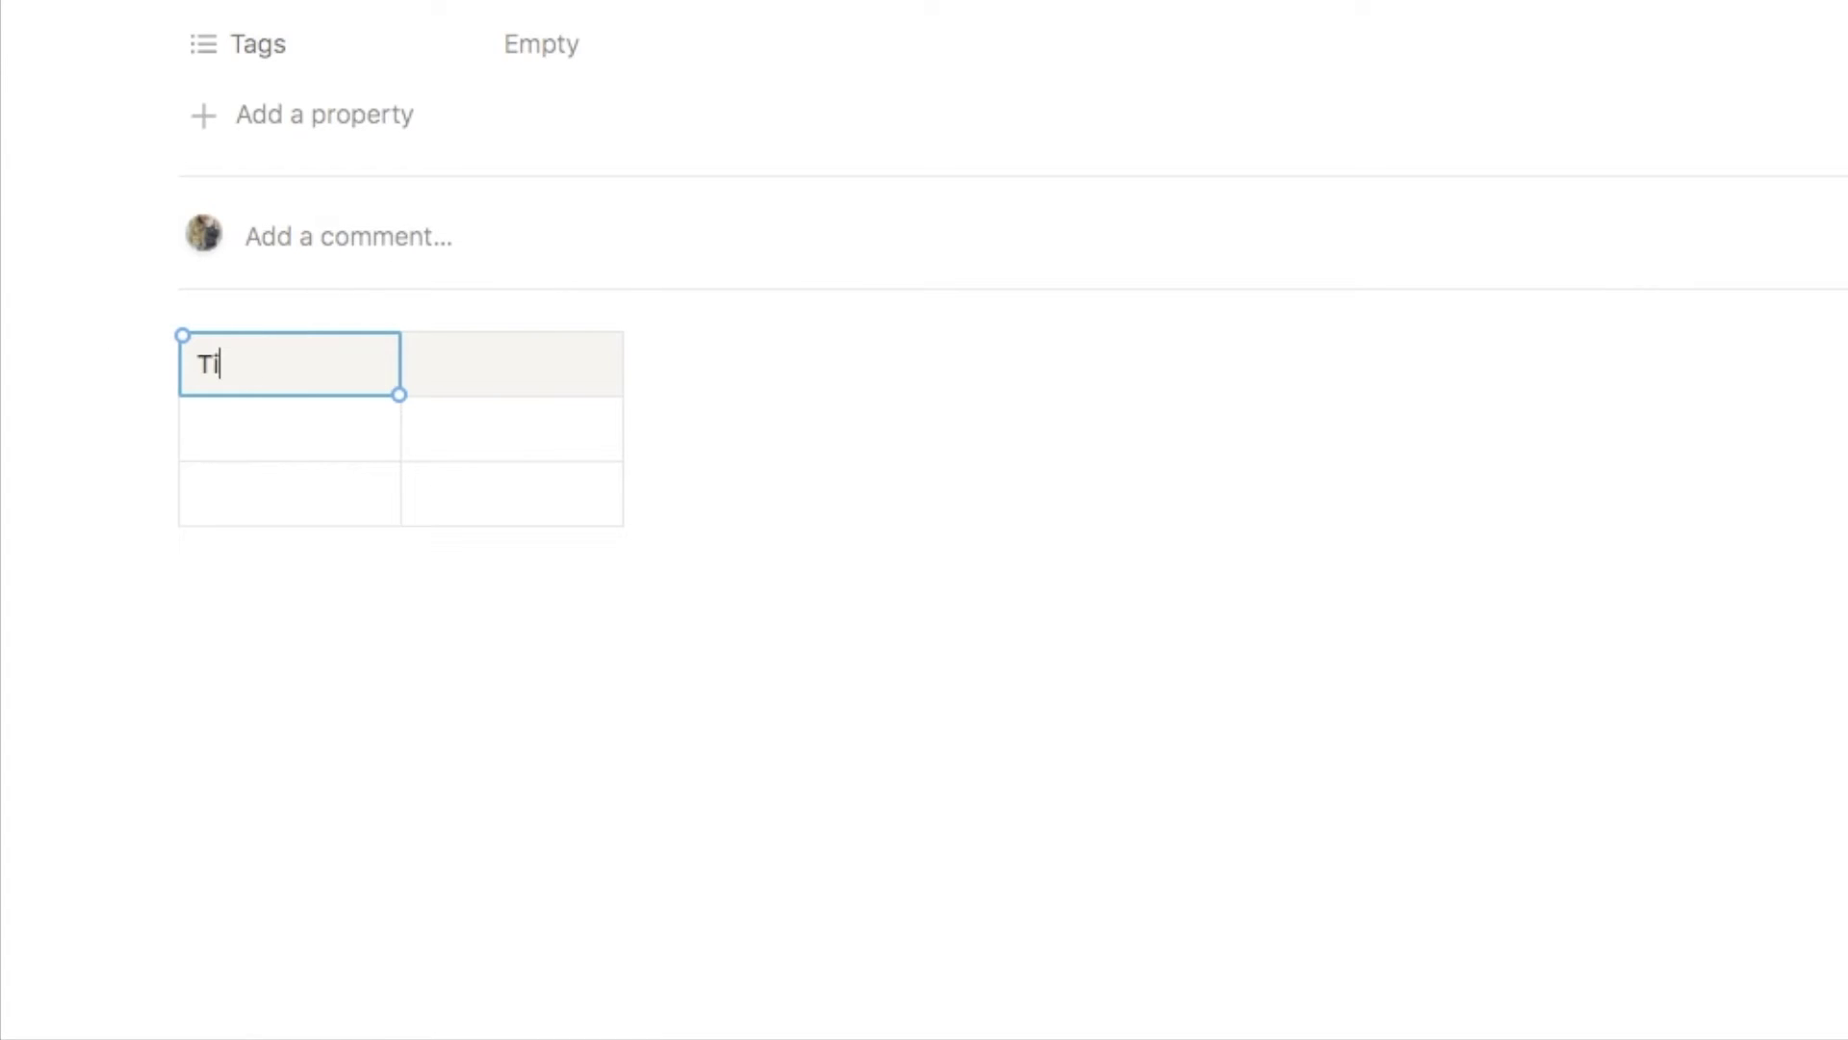
pyautogui.click(516, 375)
pyautogui.write('Event')
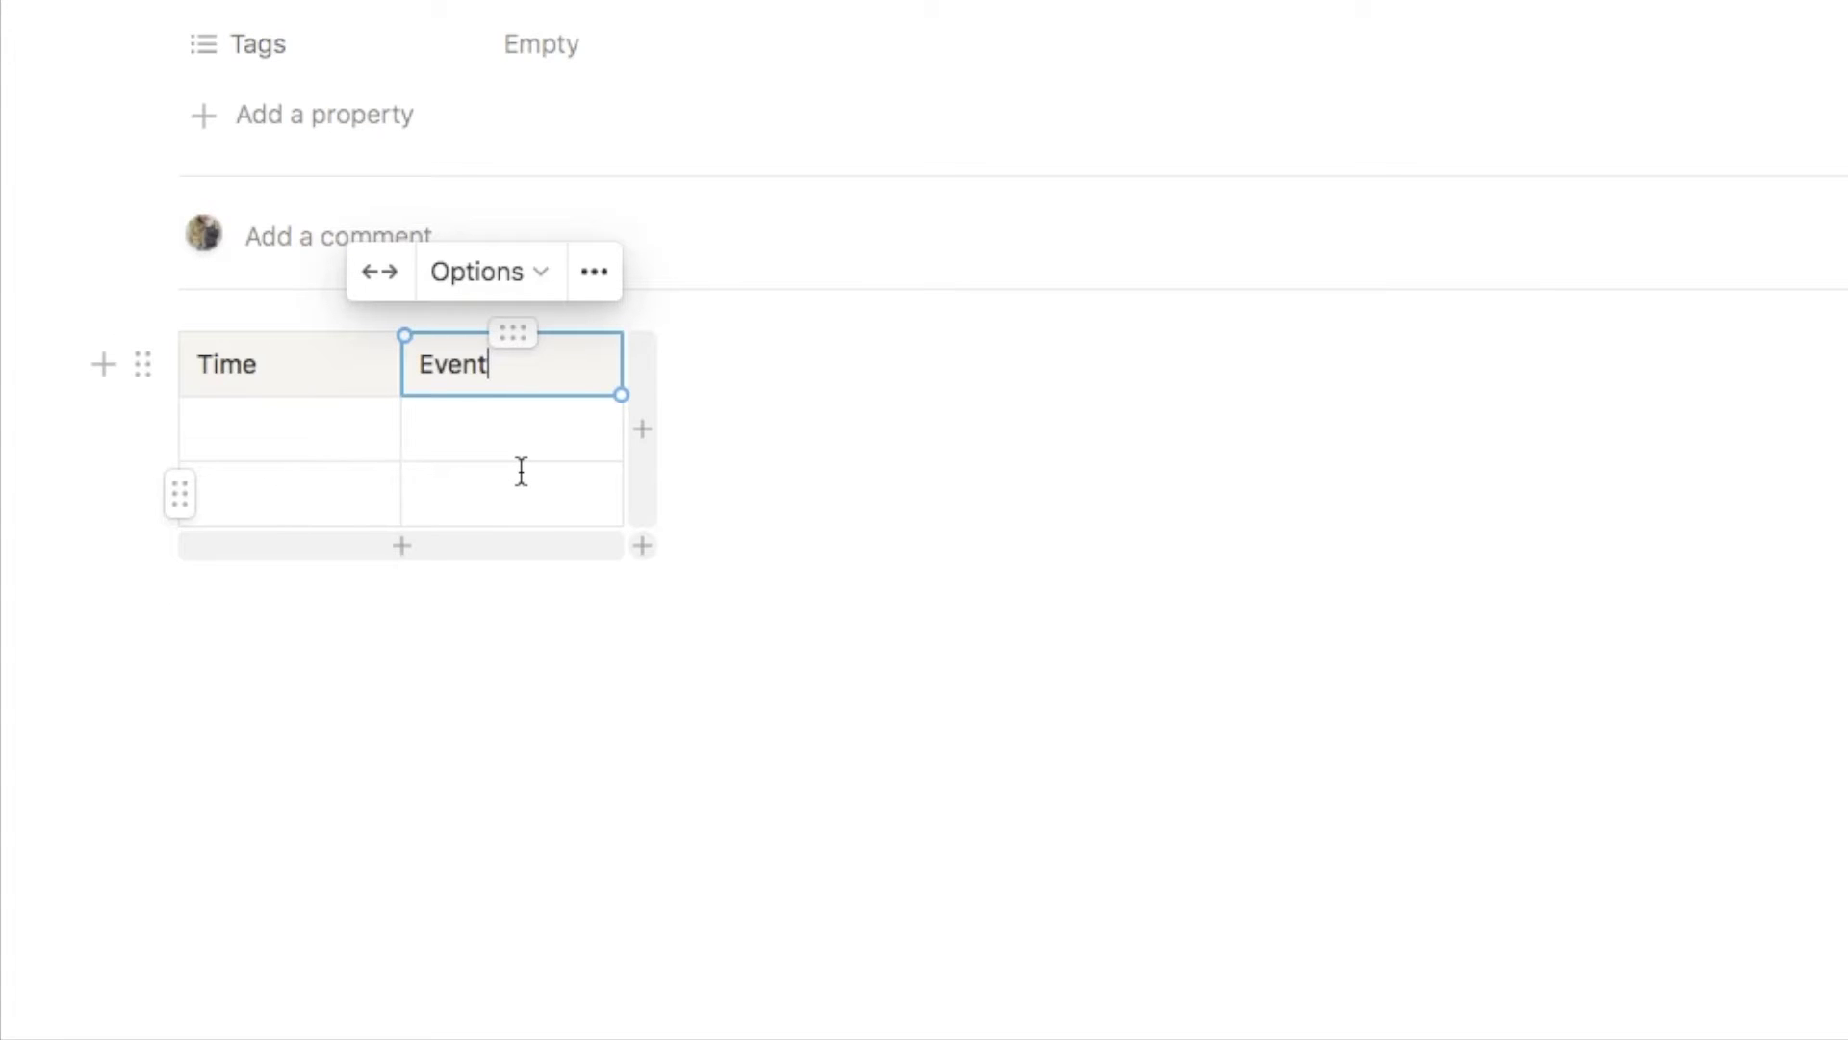
pyautogui.moveTo(491, 366); pyautogui.dragTo(411, 367)
pyautogui.moveTo(282, 365); pyautogui.dragTo(196, 370)
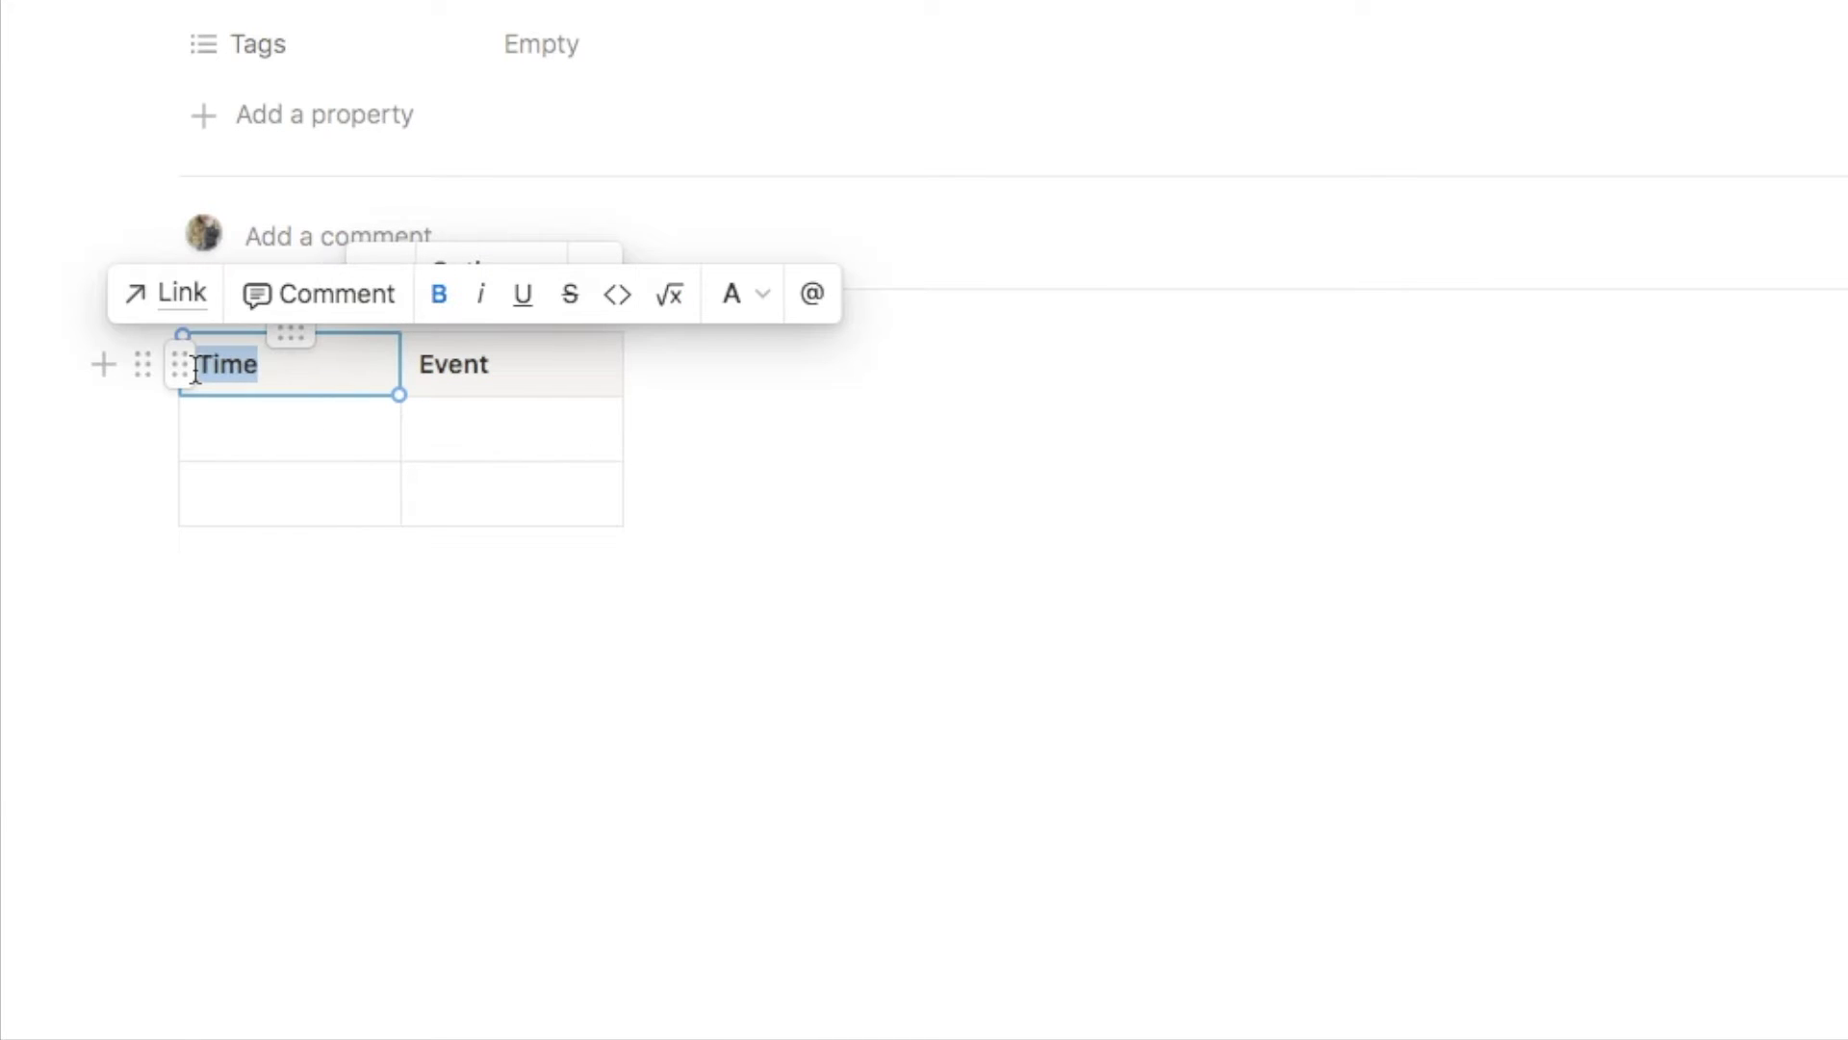
pyautogui.click(257, 438)
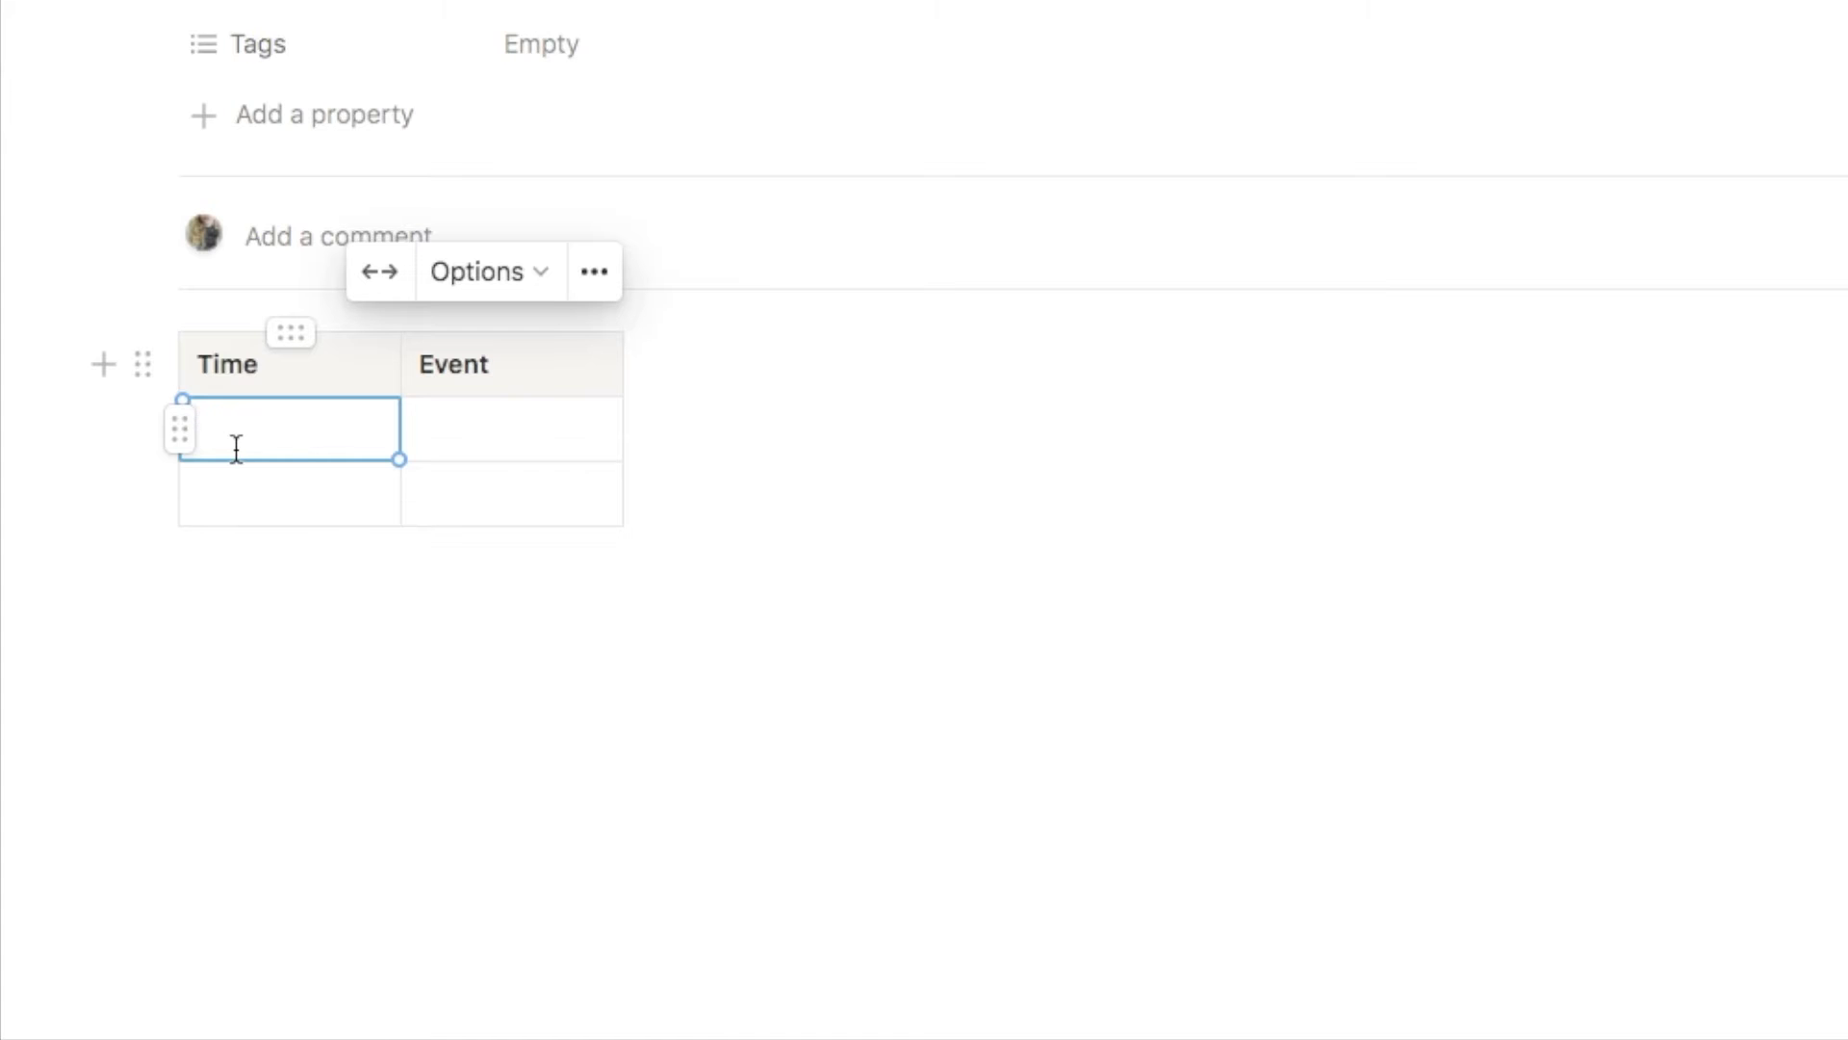
pyautogui.write('6:00am')
# Step: Add rows for the 6:30am, 7:00am, 7:30am and later half-hour time slots
pyautogui.click(240, 496)
pyautogui.write('6:30')
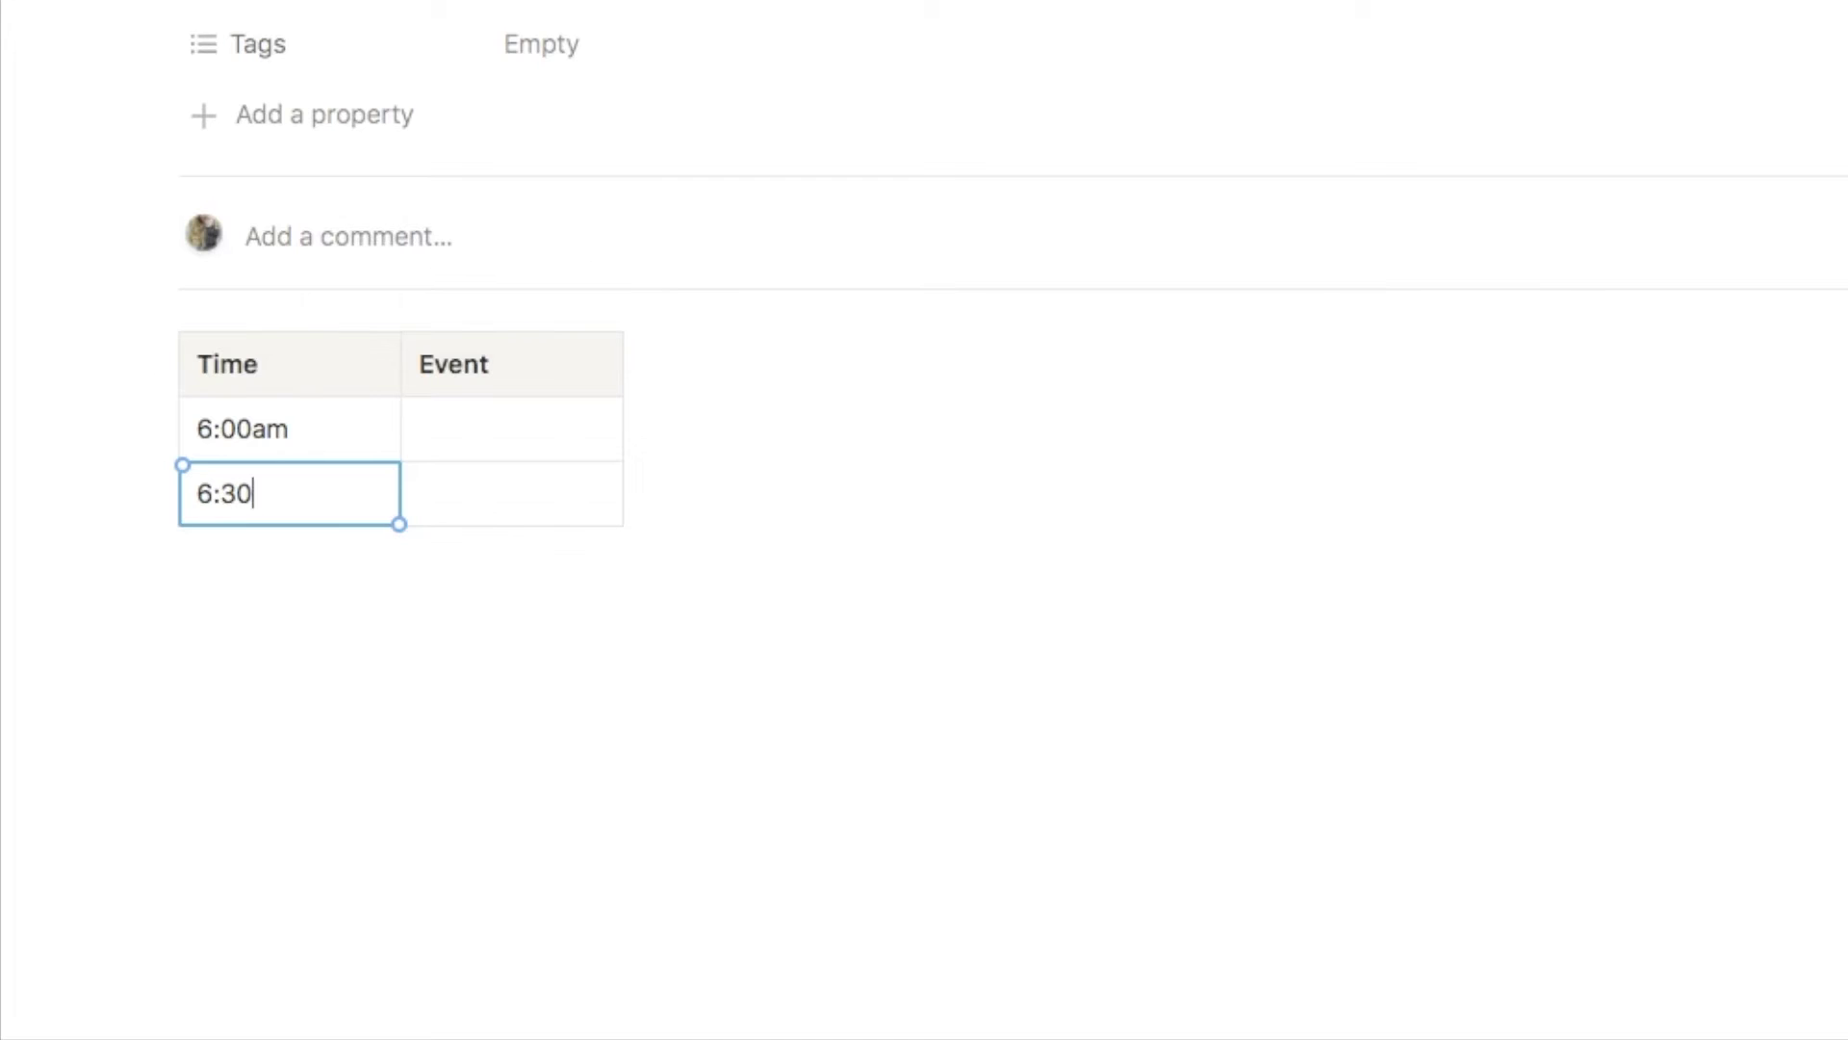
pyautogui.write('am')
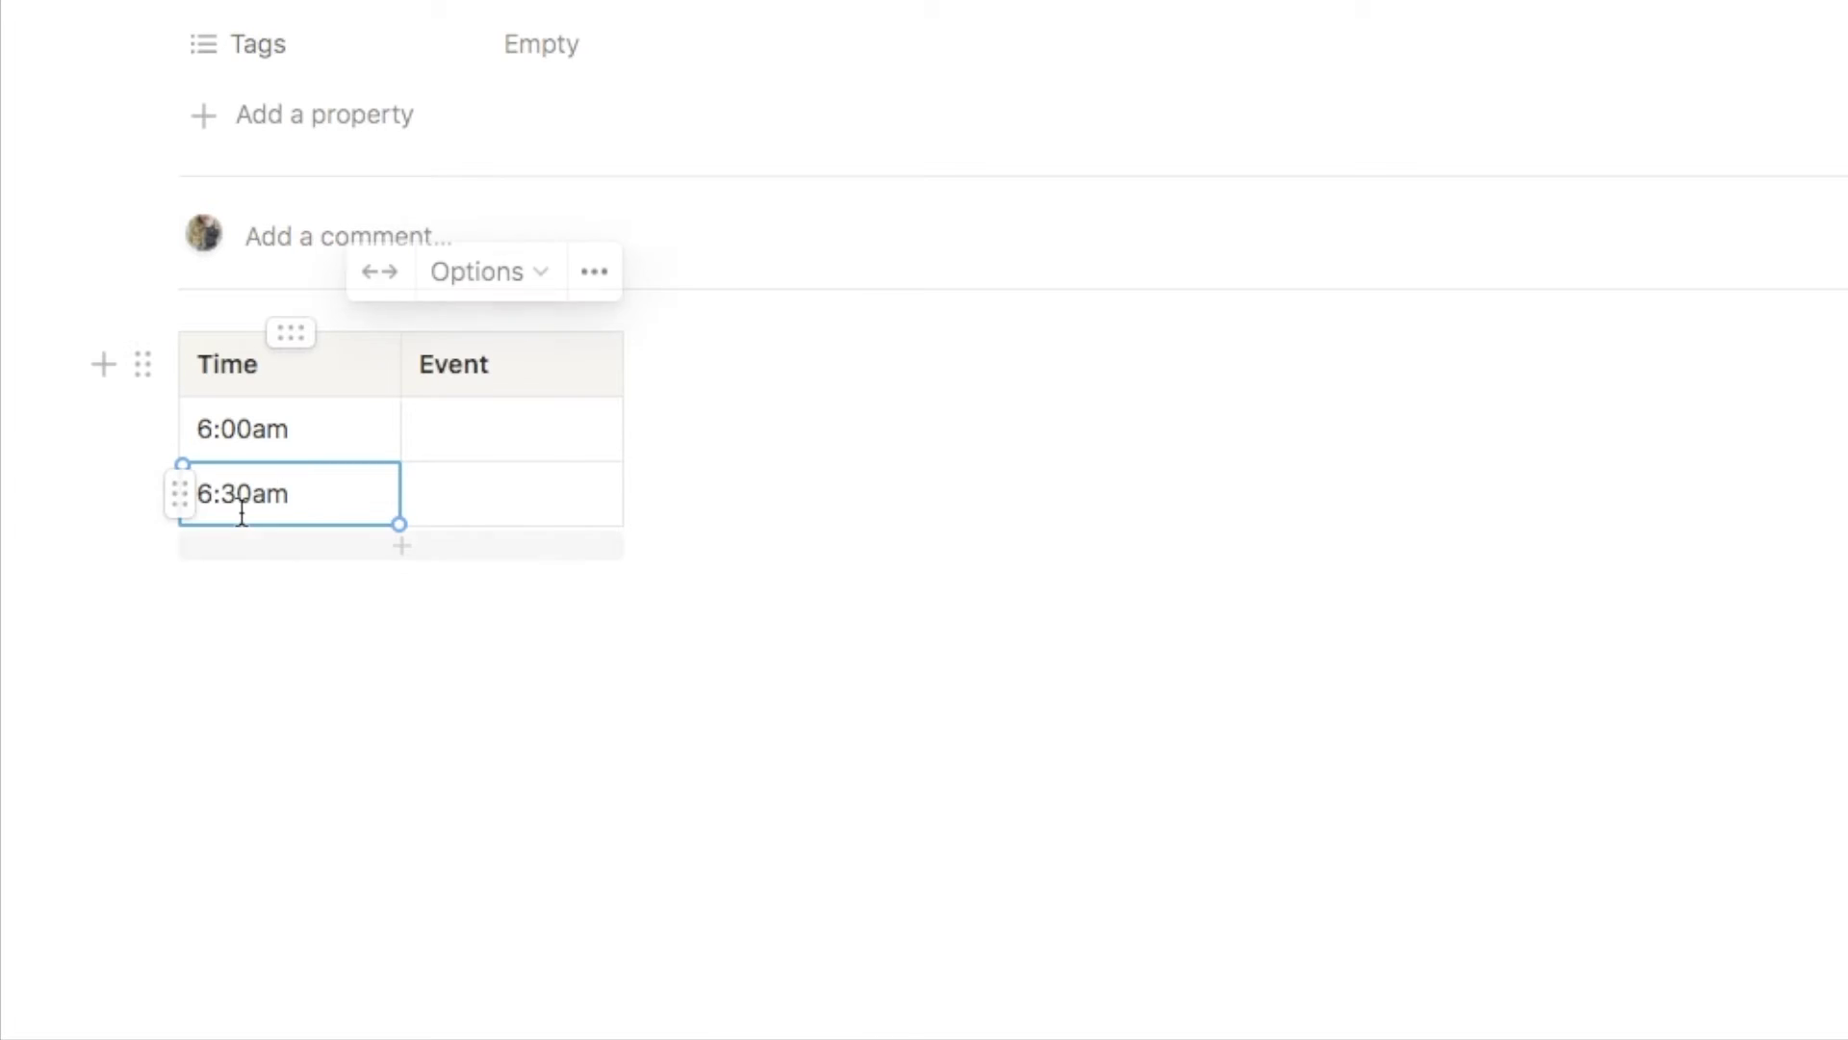
pyautogui.click(293, 548)
pyautogui.click(239, 558)
pyautogui.write('7:00am')
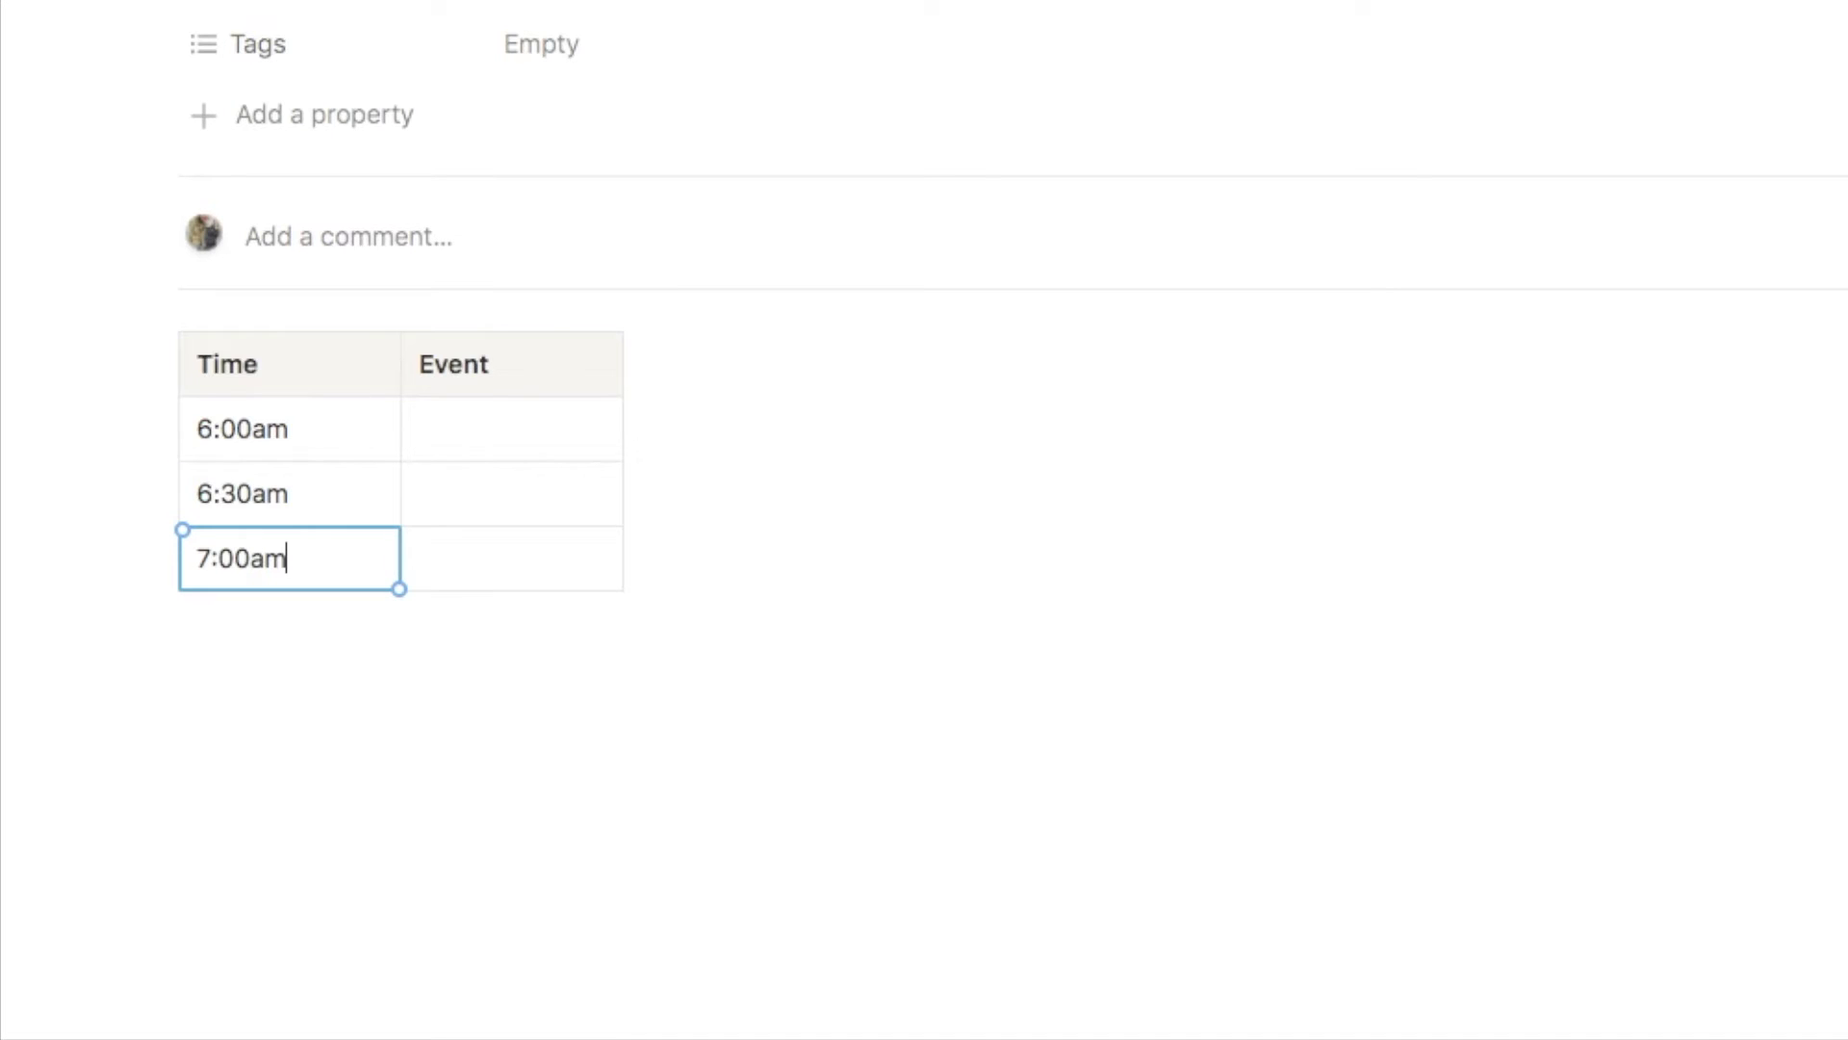
pyautogui.click(268, 615)
pyautogui.scroll(-1, 247, 379)
pyautogui.write('7:30am')
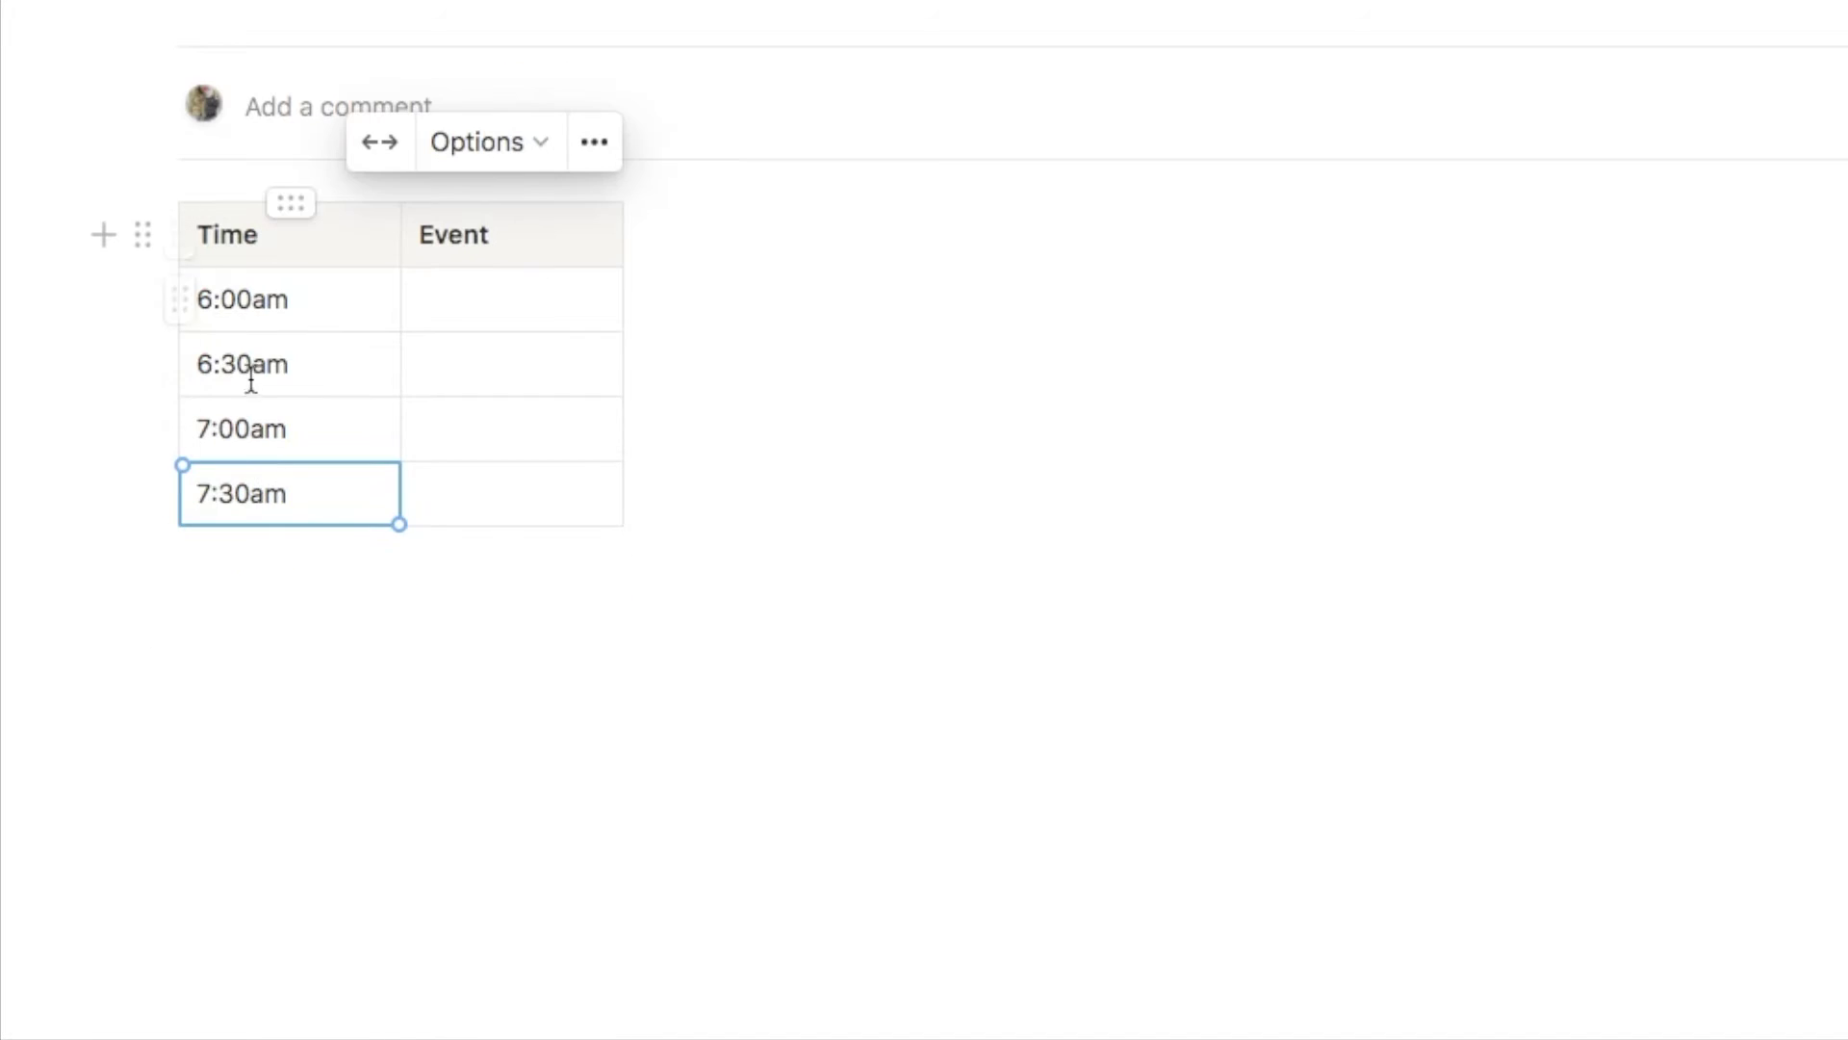
pyautogui.click(334, 553)
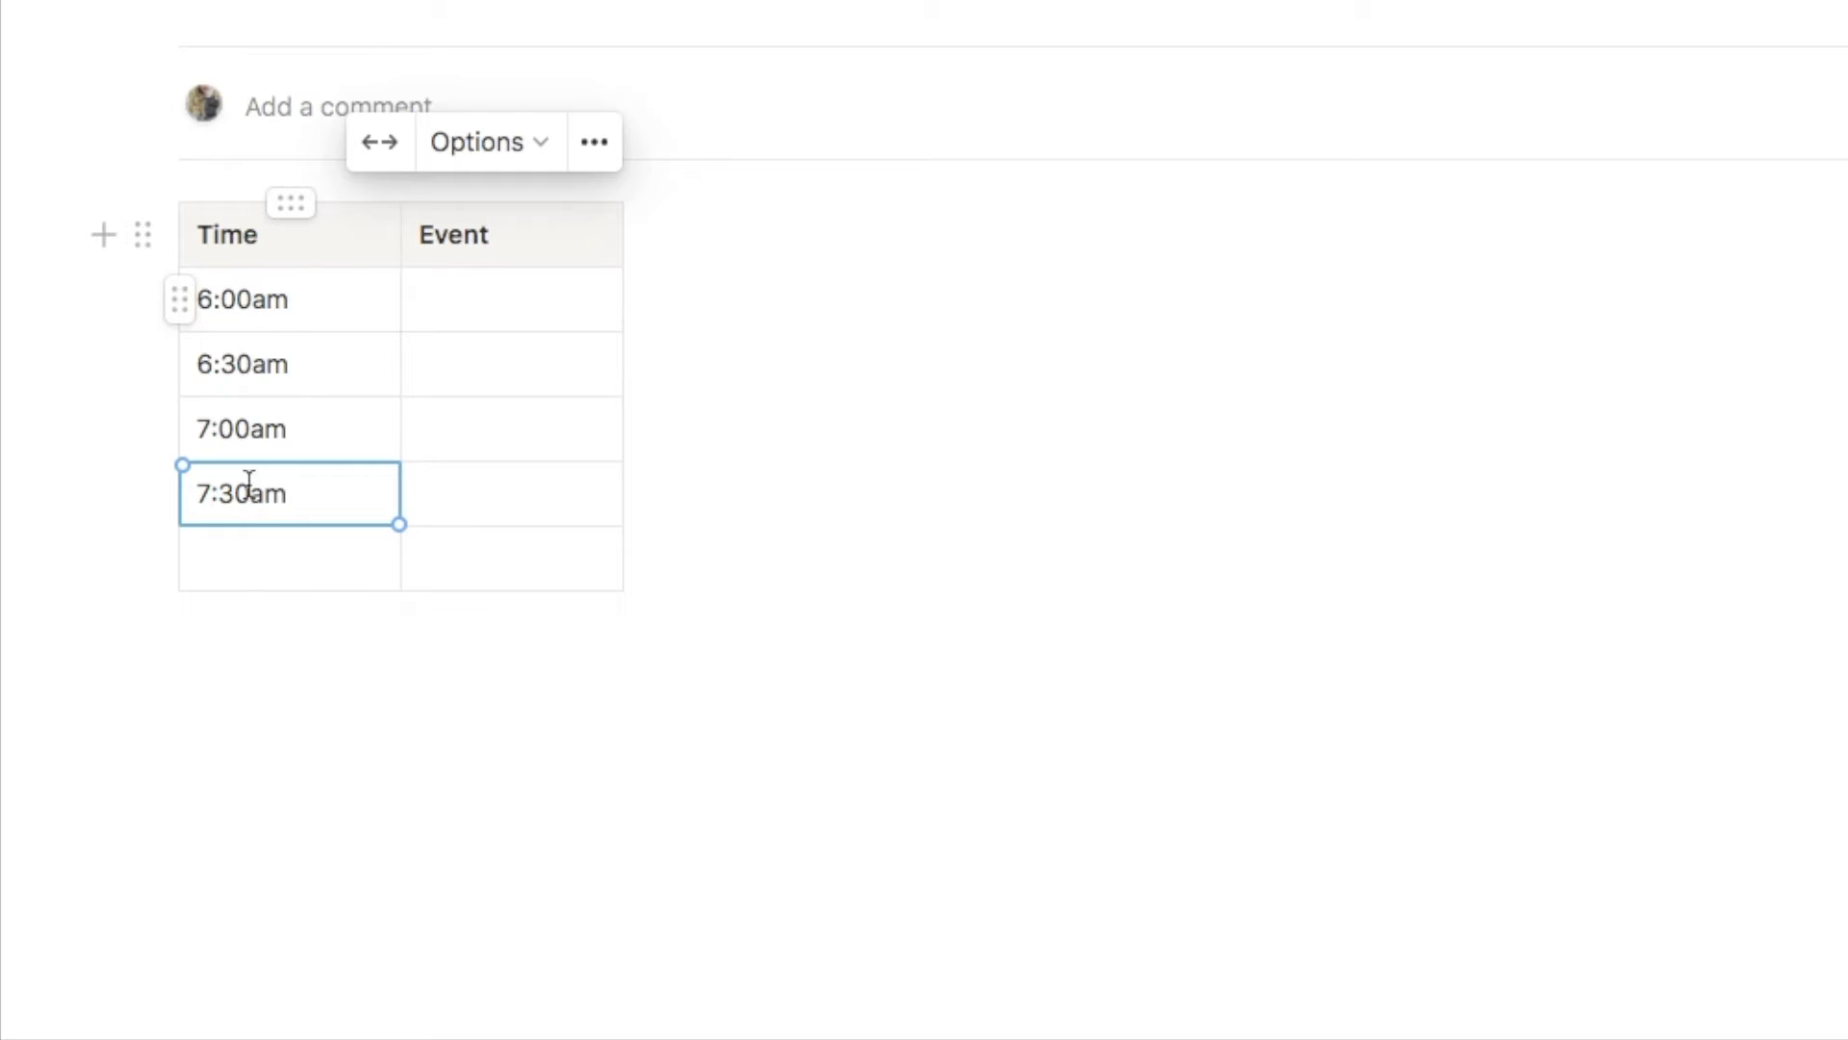
pyautogui.click(237, 571)
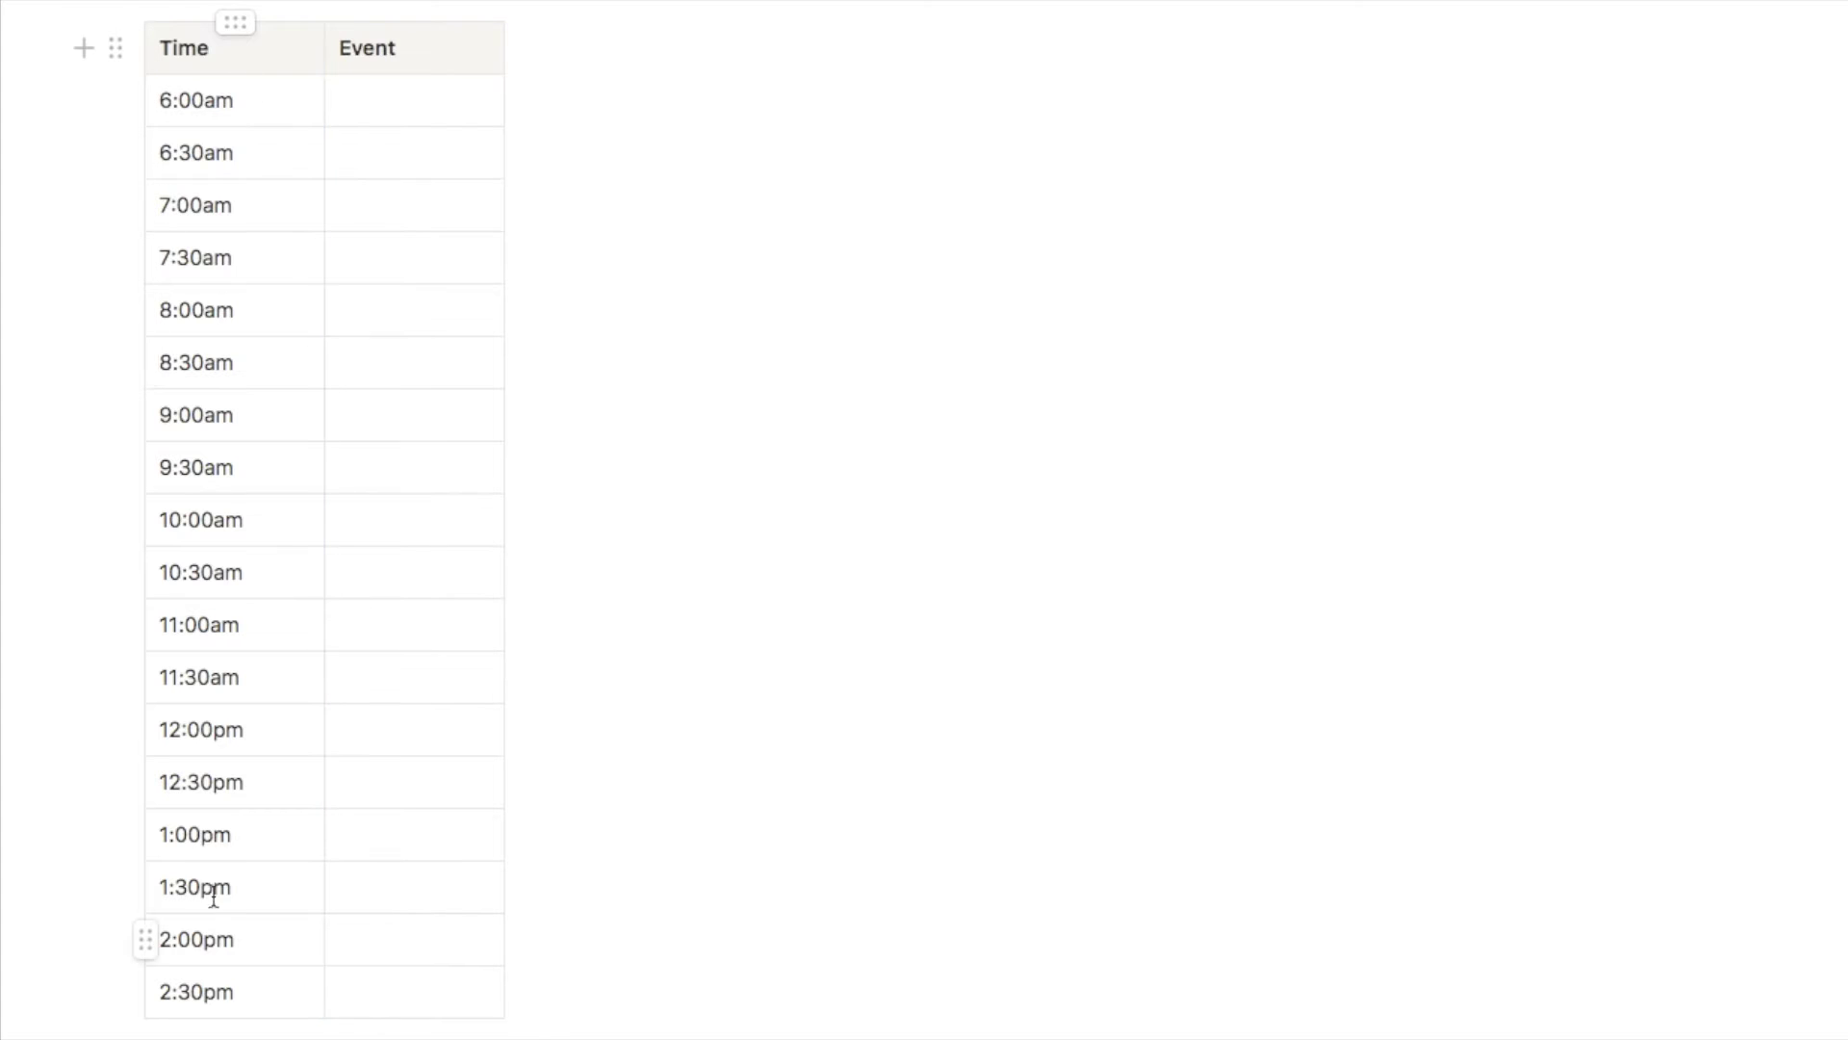
# Step: Bold the Time column, widen the Event column and narrow the Time column
pyautogui.click(219, 25)
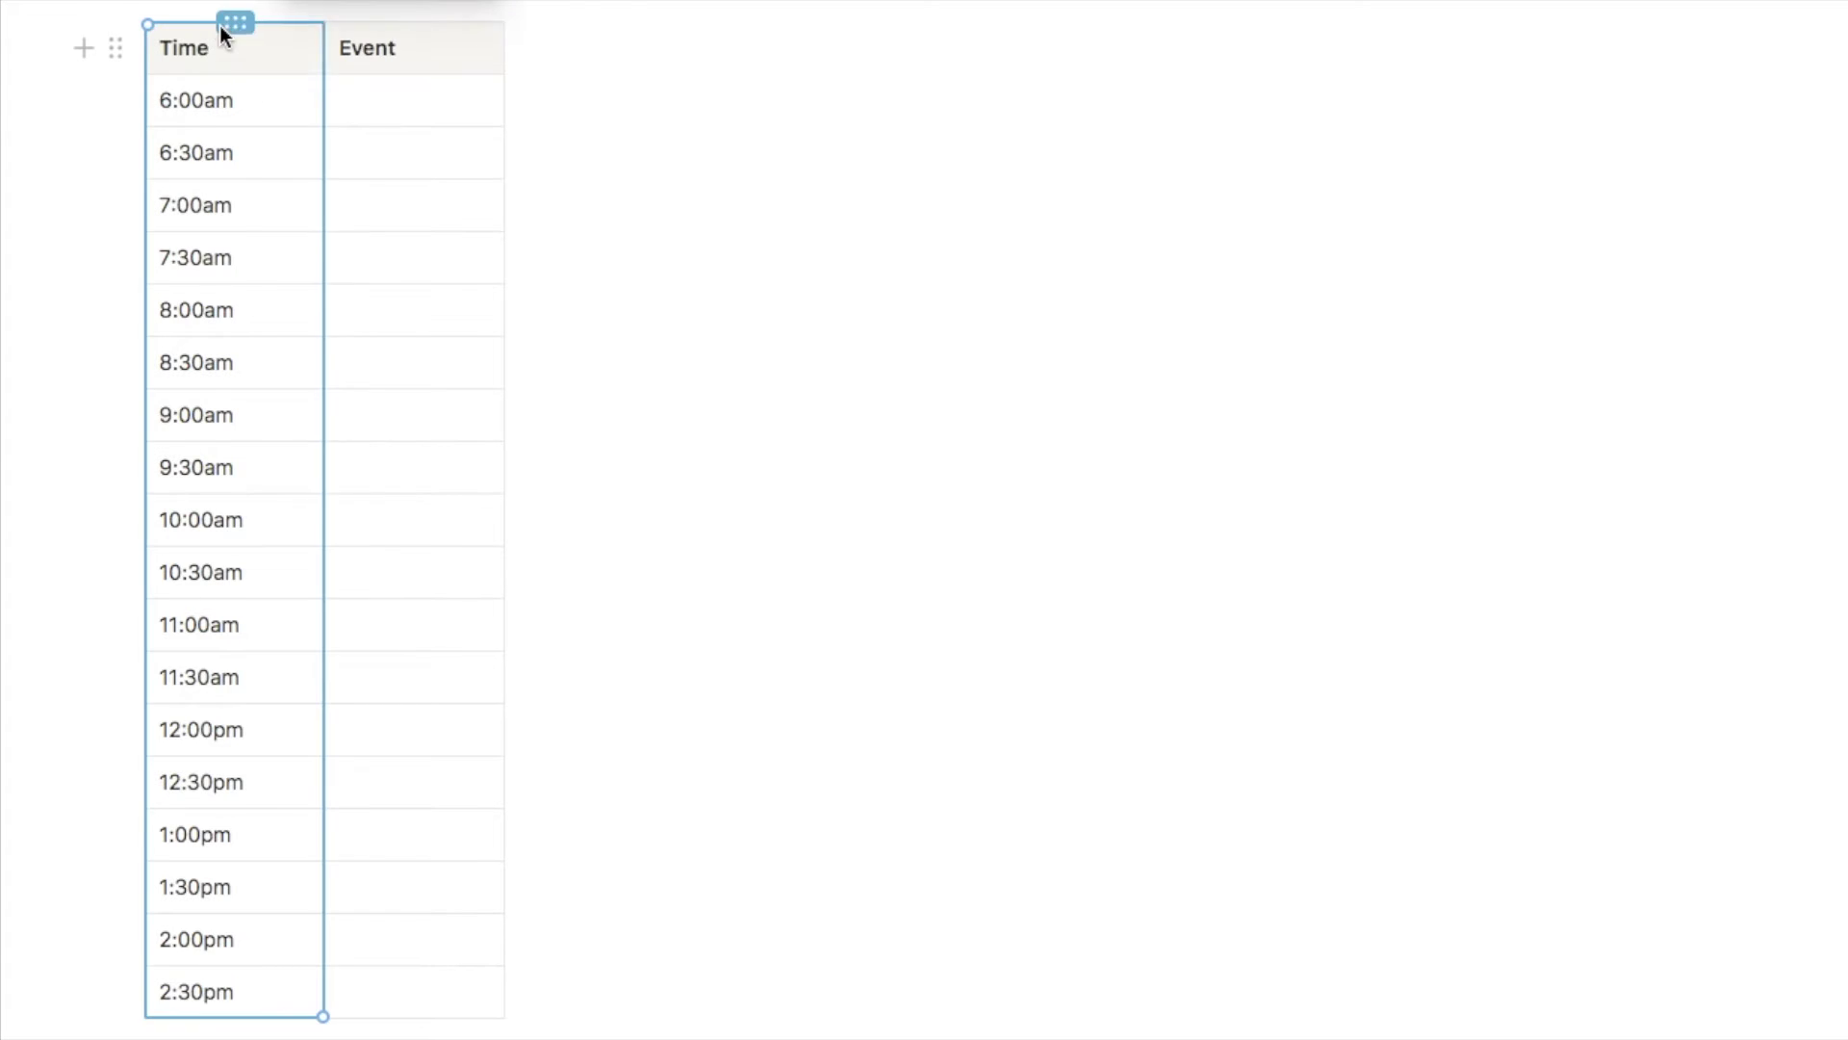
pyautogui.click(735, 139)
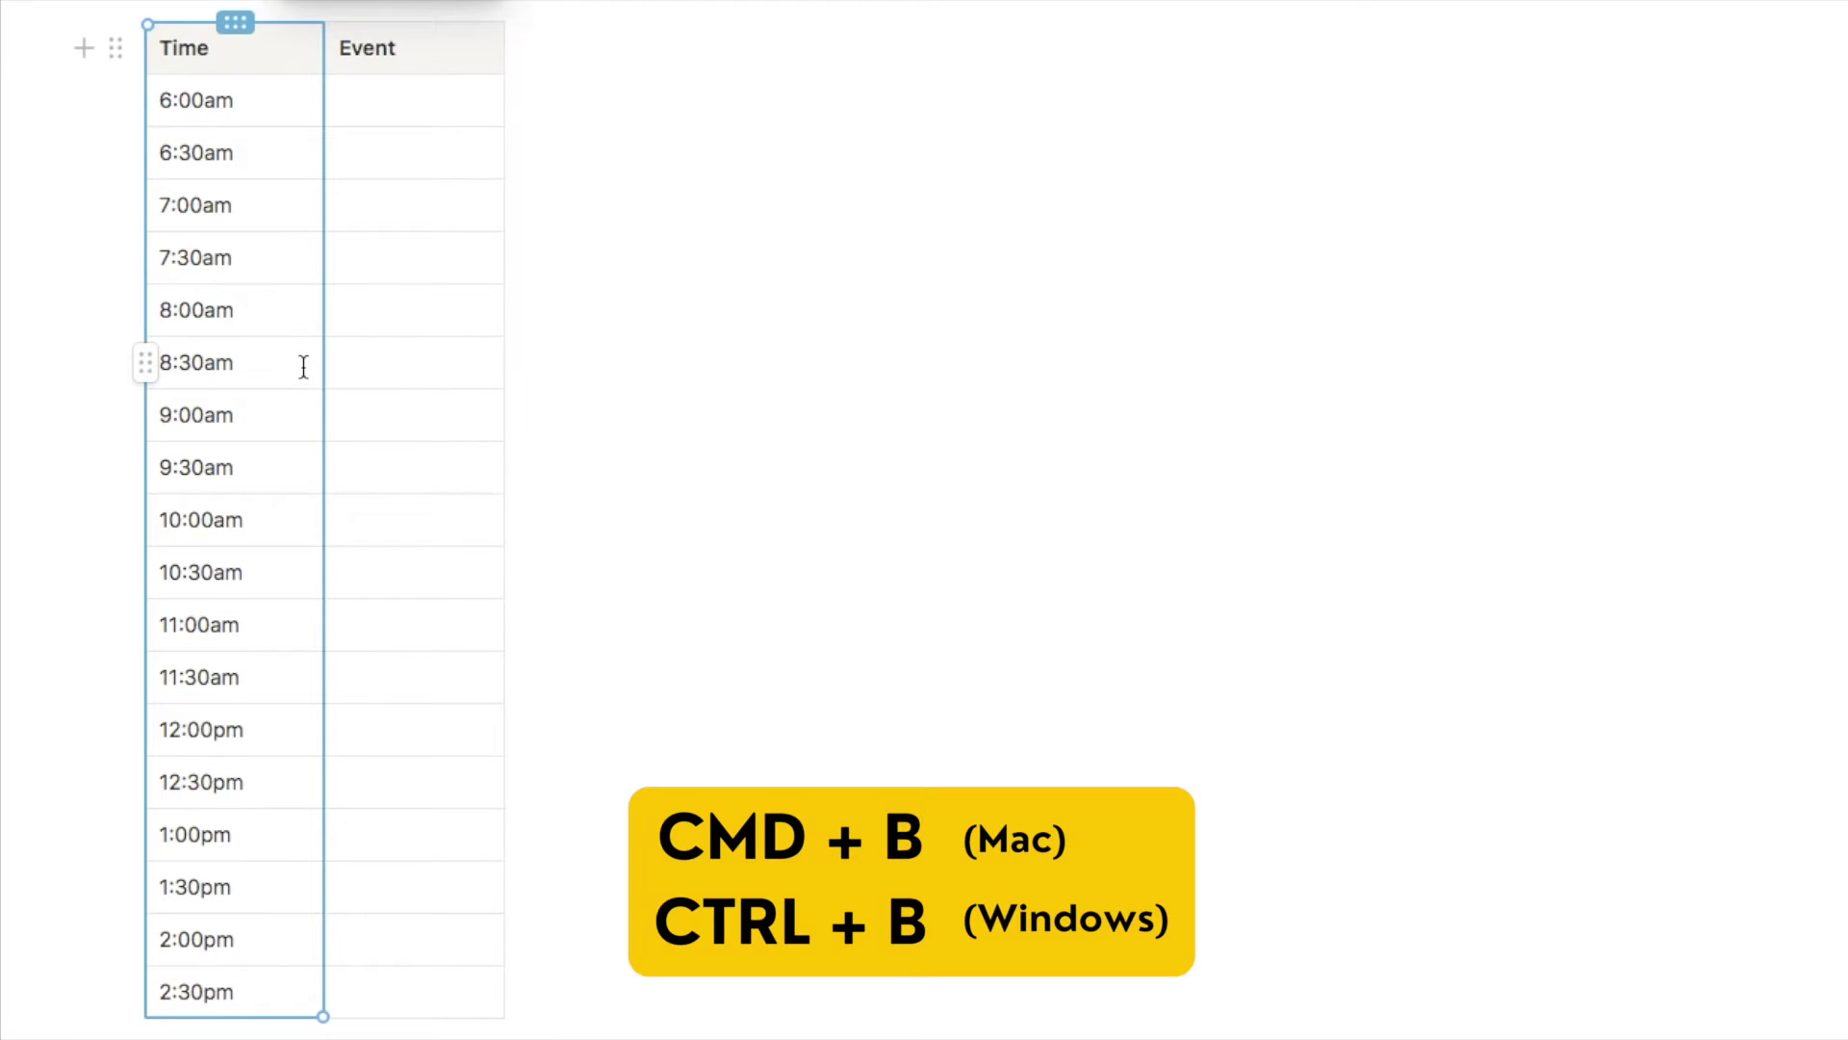
pyautogui.press('super+b')
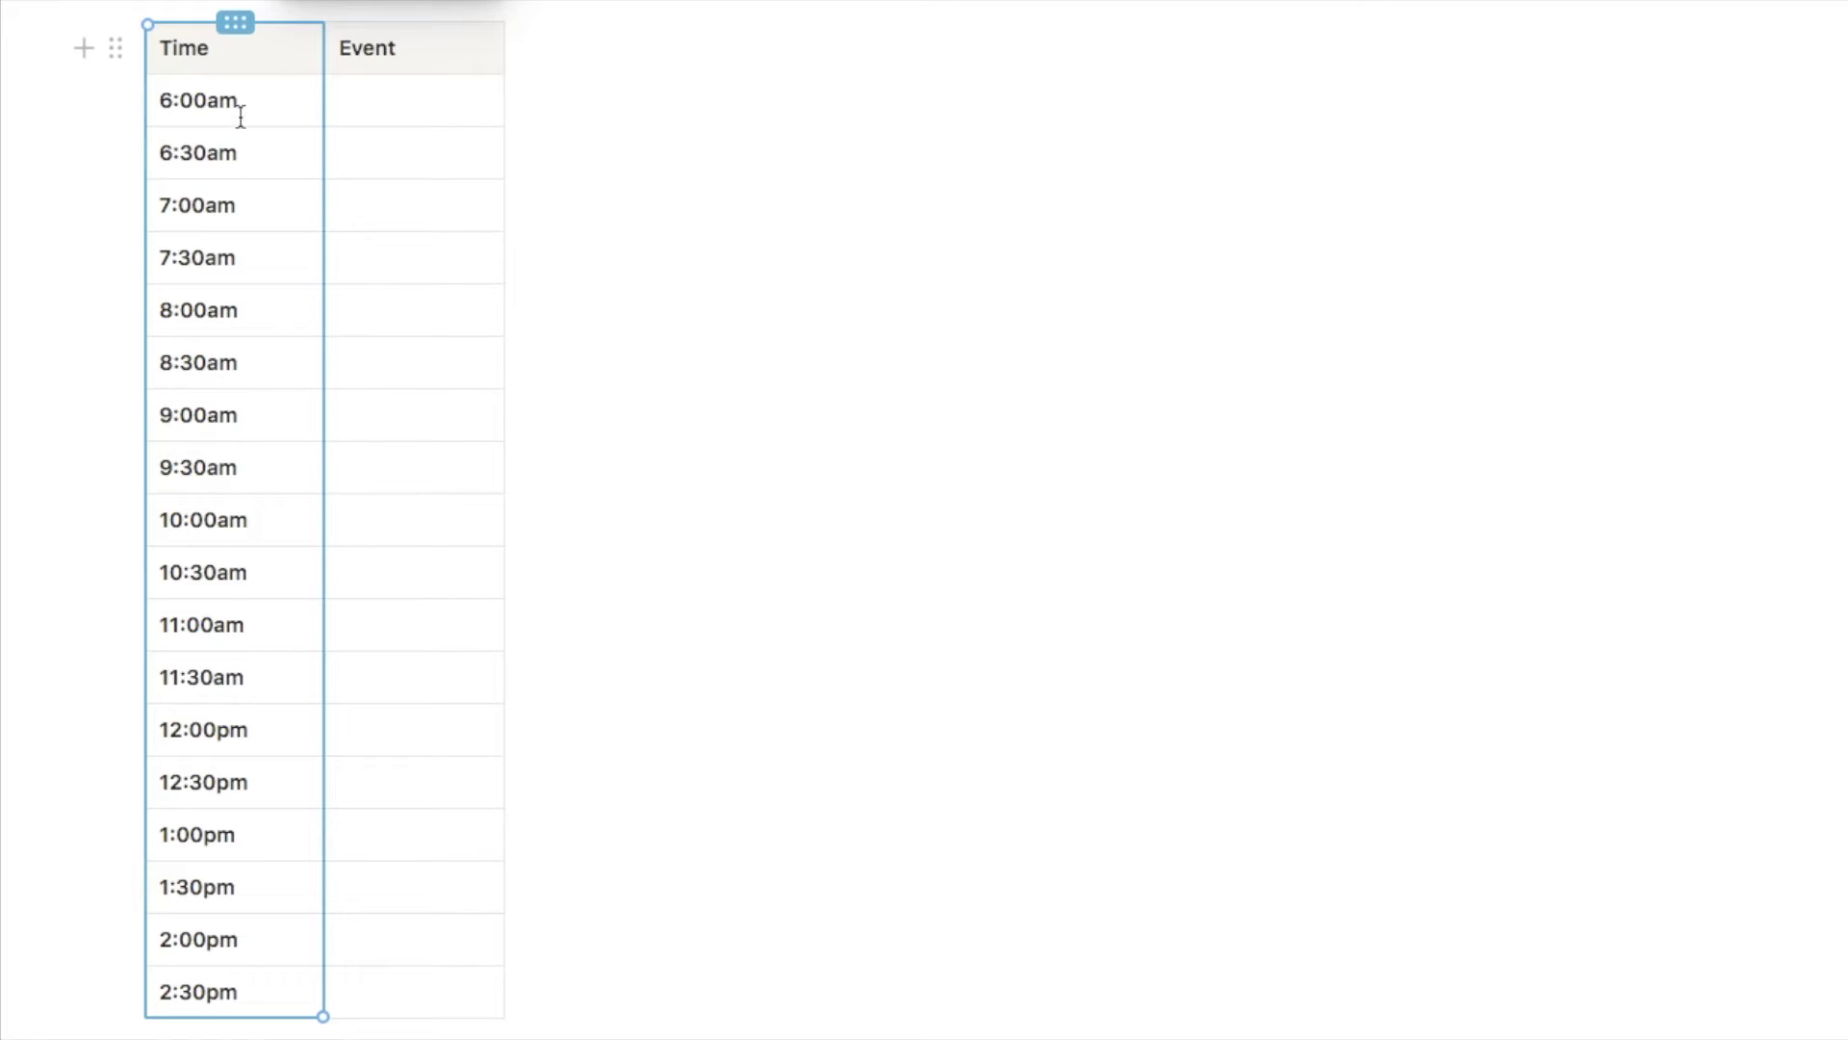
pyautogui.click(638, 236)
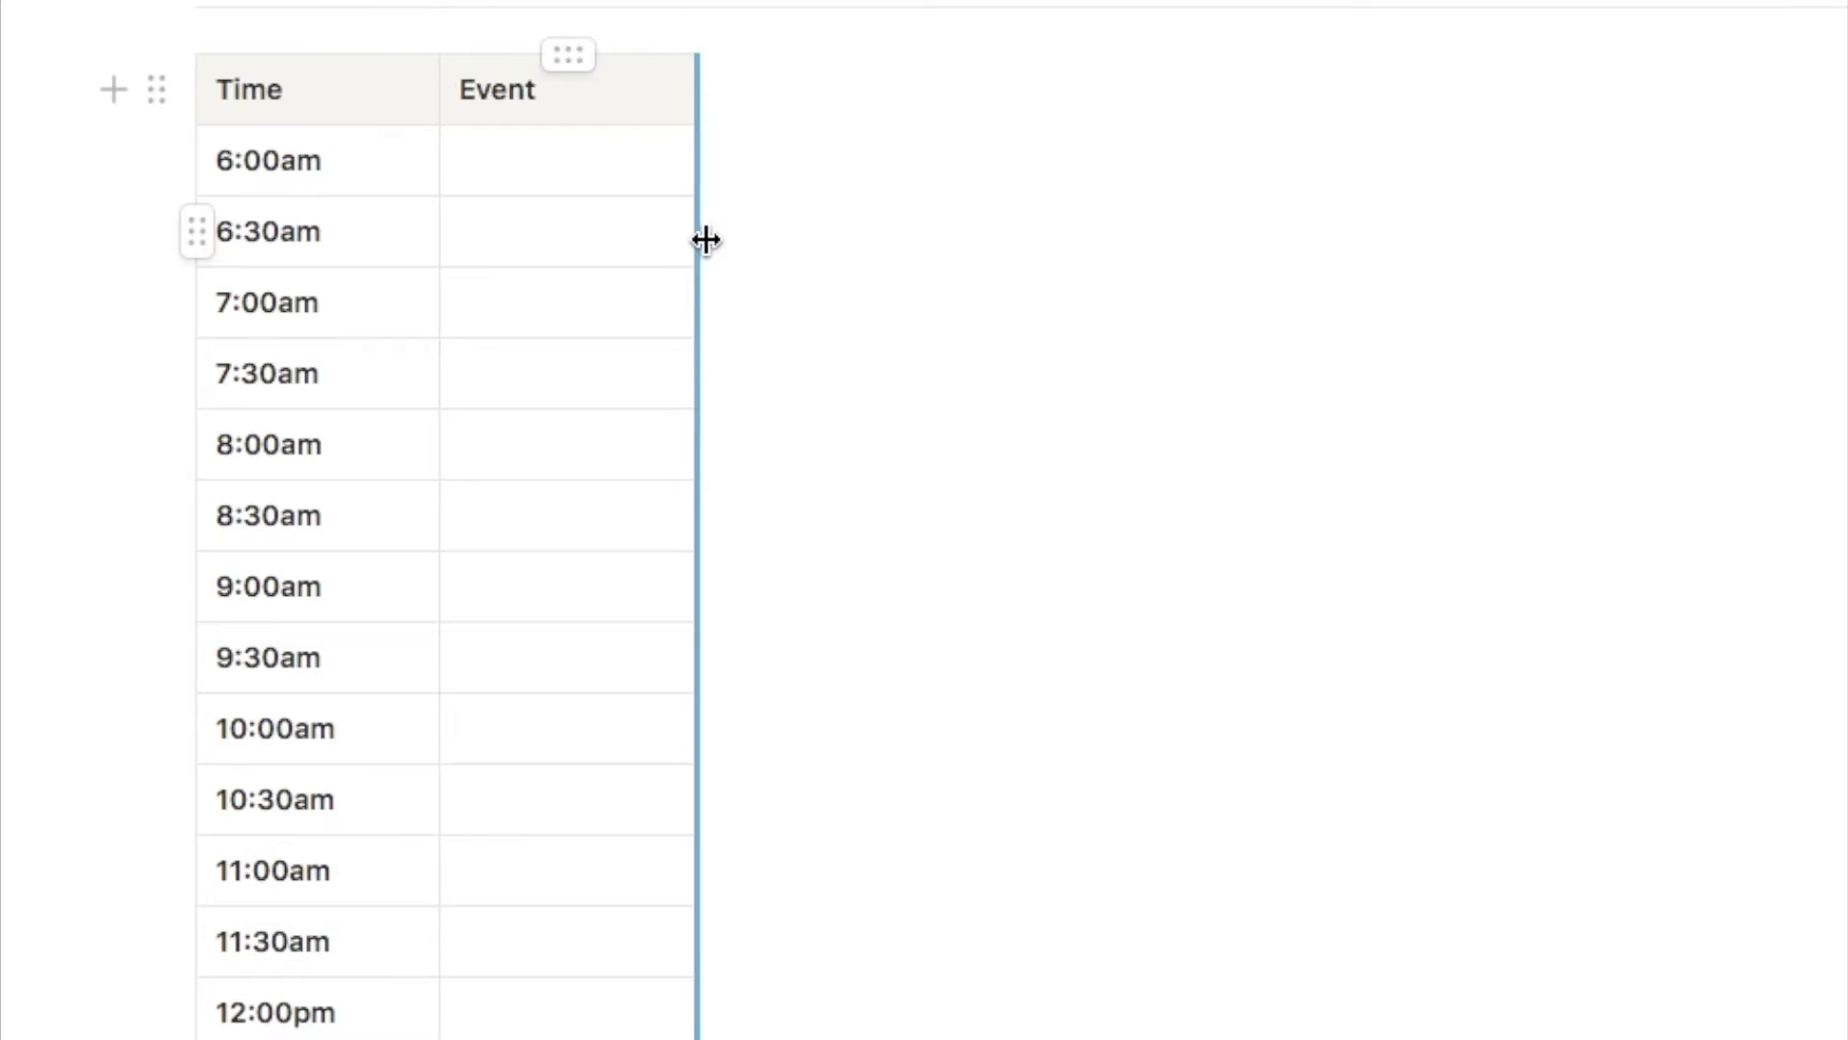
pyautogui.moveTo(706, 239); pyautogui.dragTo(872, 240)
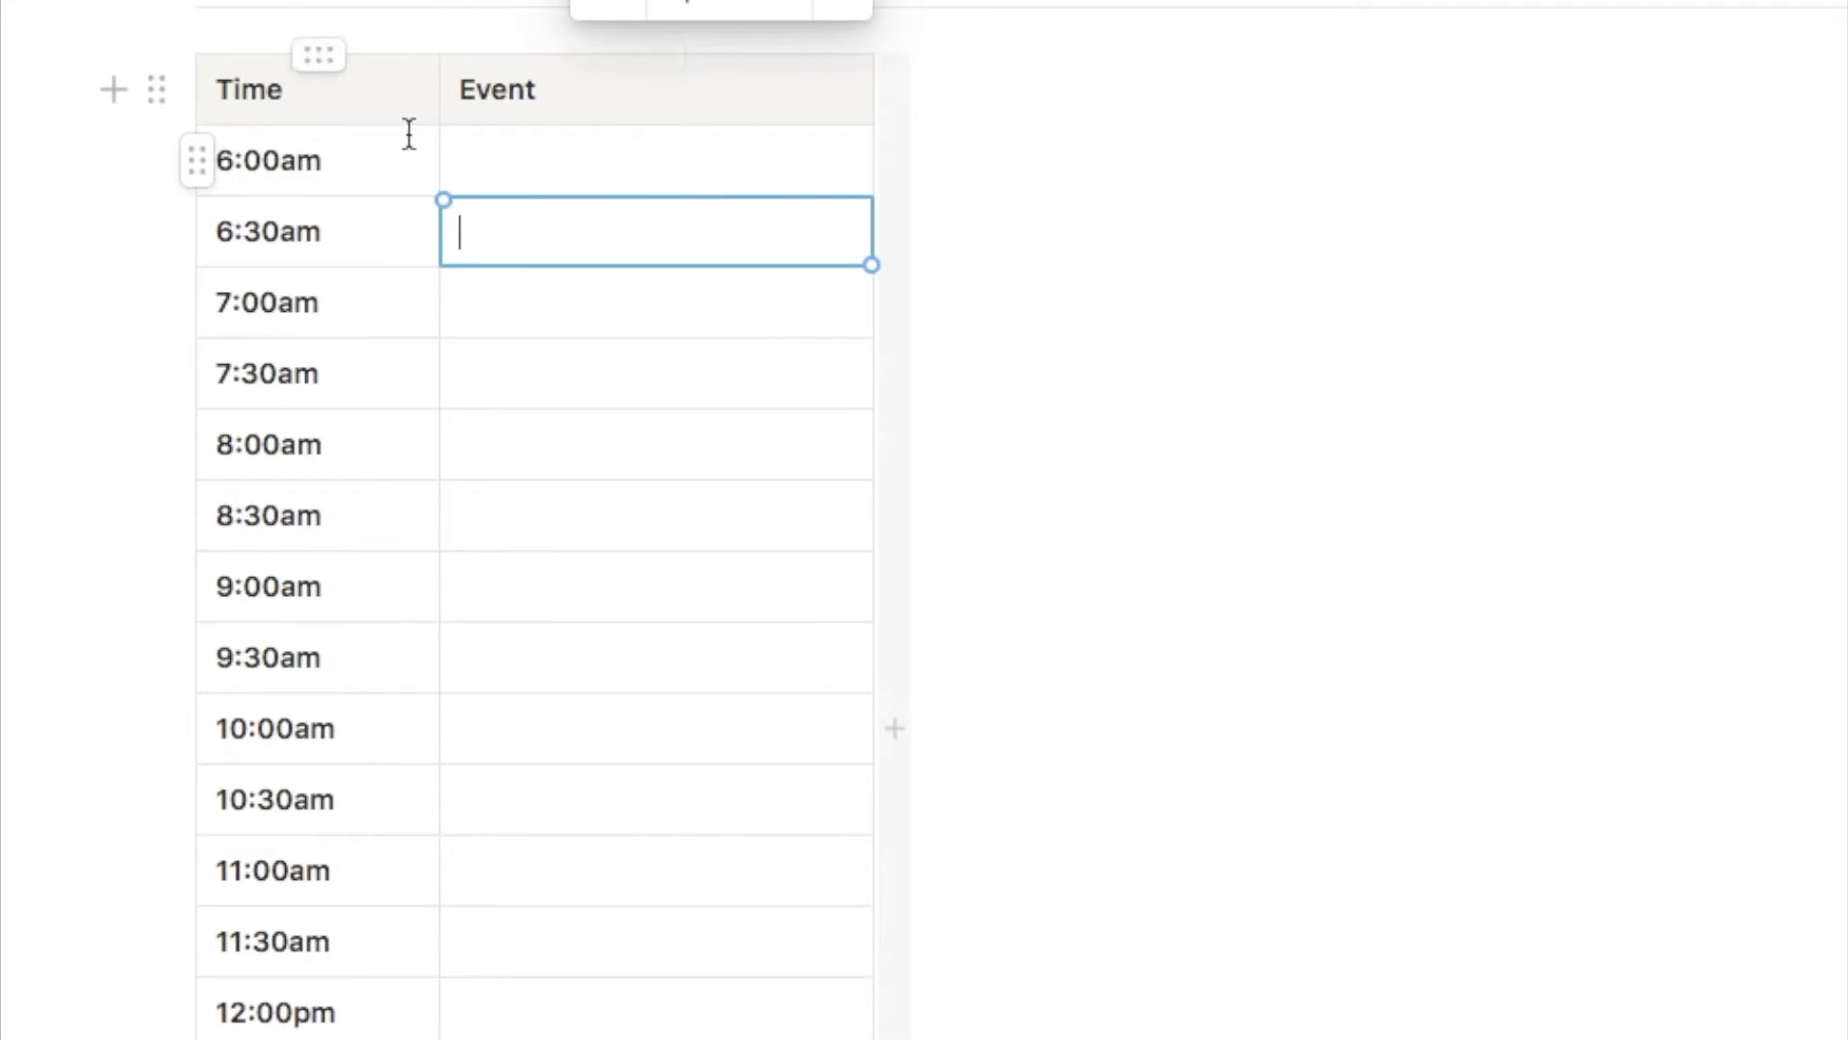
pyautogui.moveTo(442, 124); pyautogui.dragTo(376, 129)
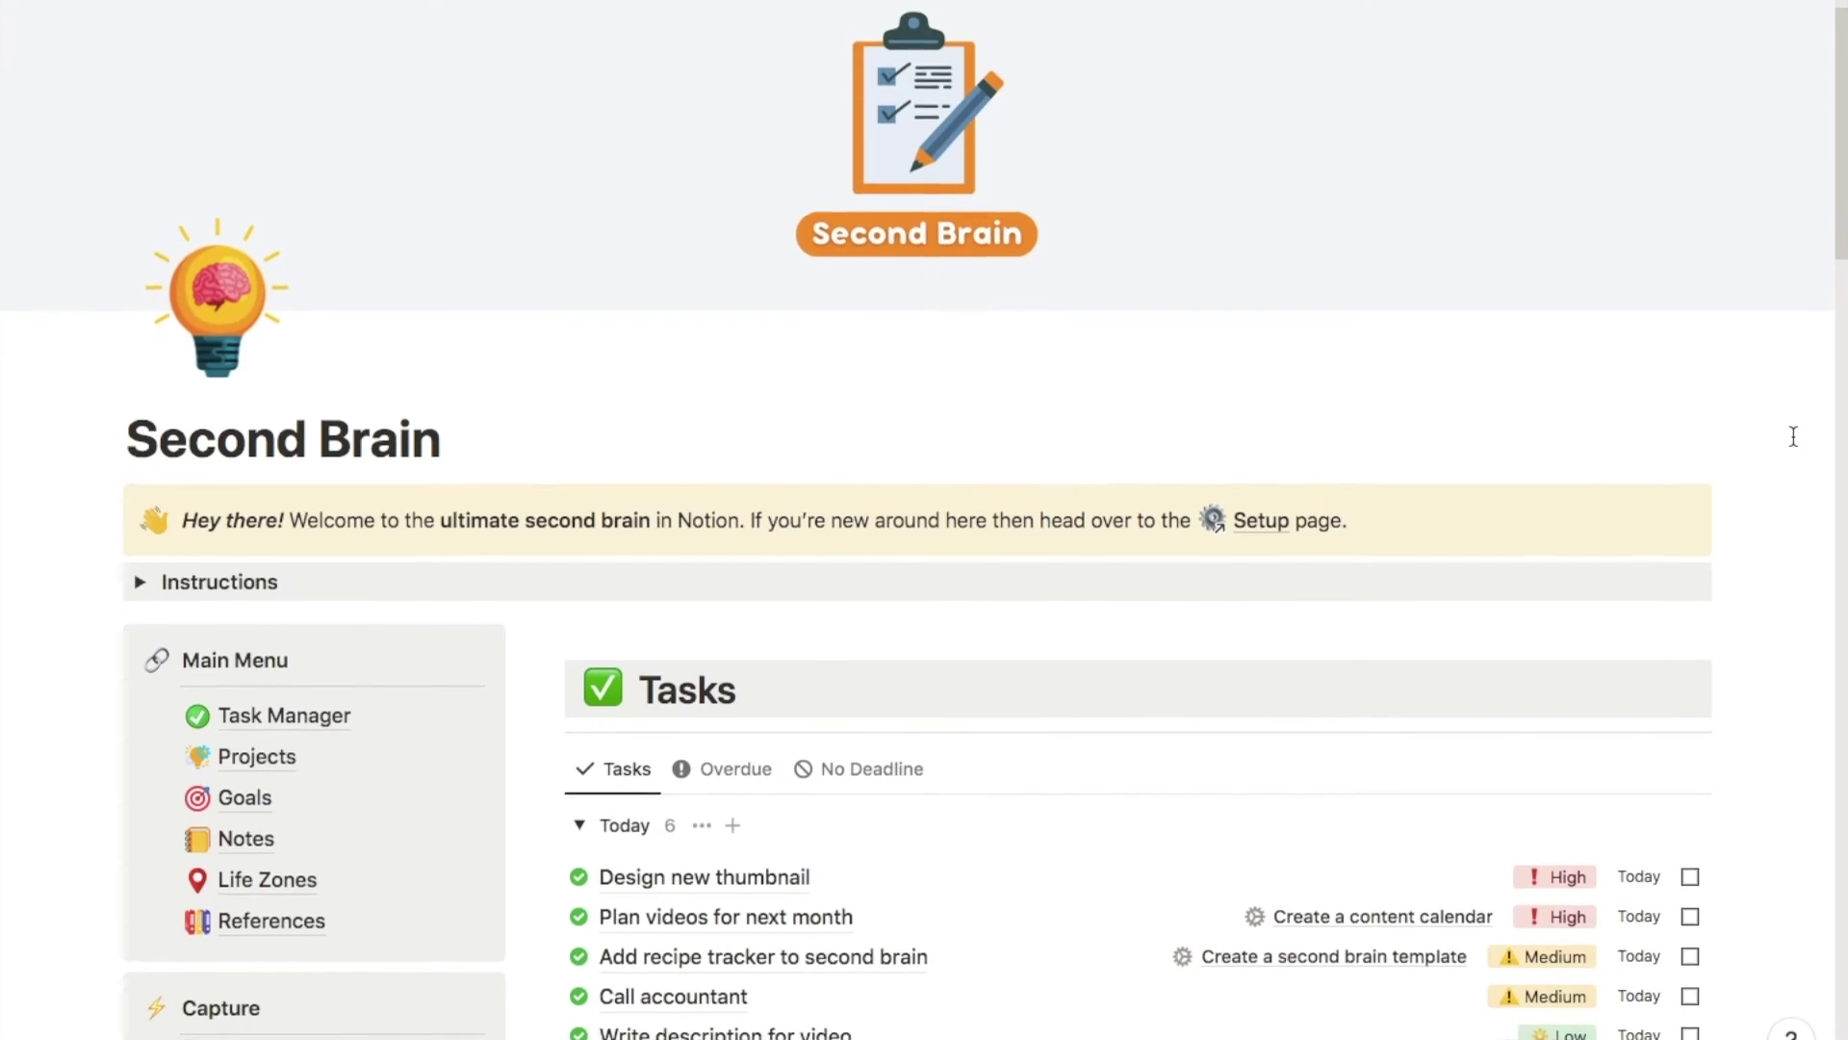
pyautogui.scroll(-3, 1793, 436)
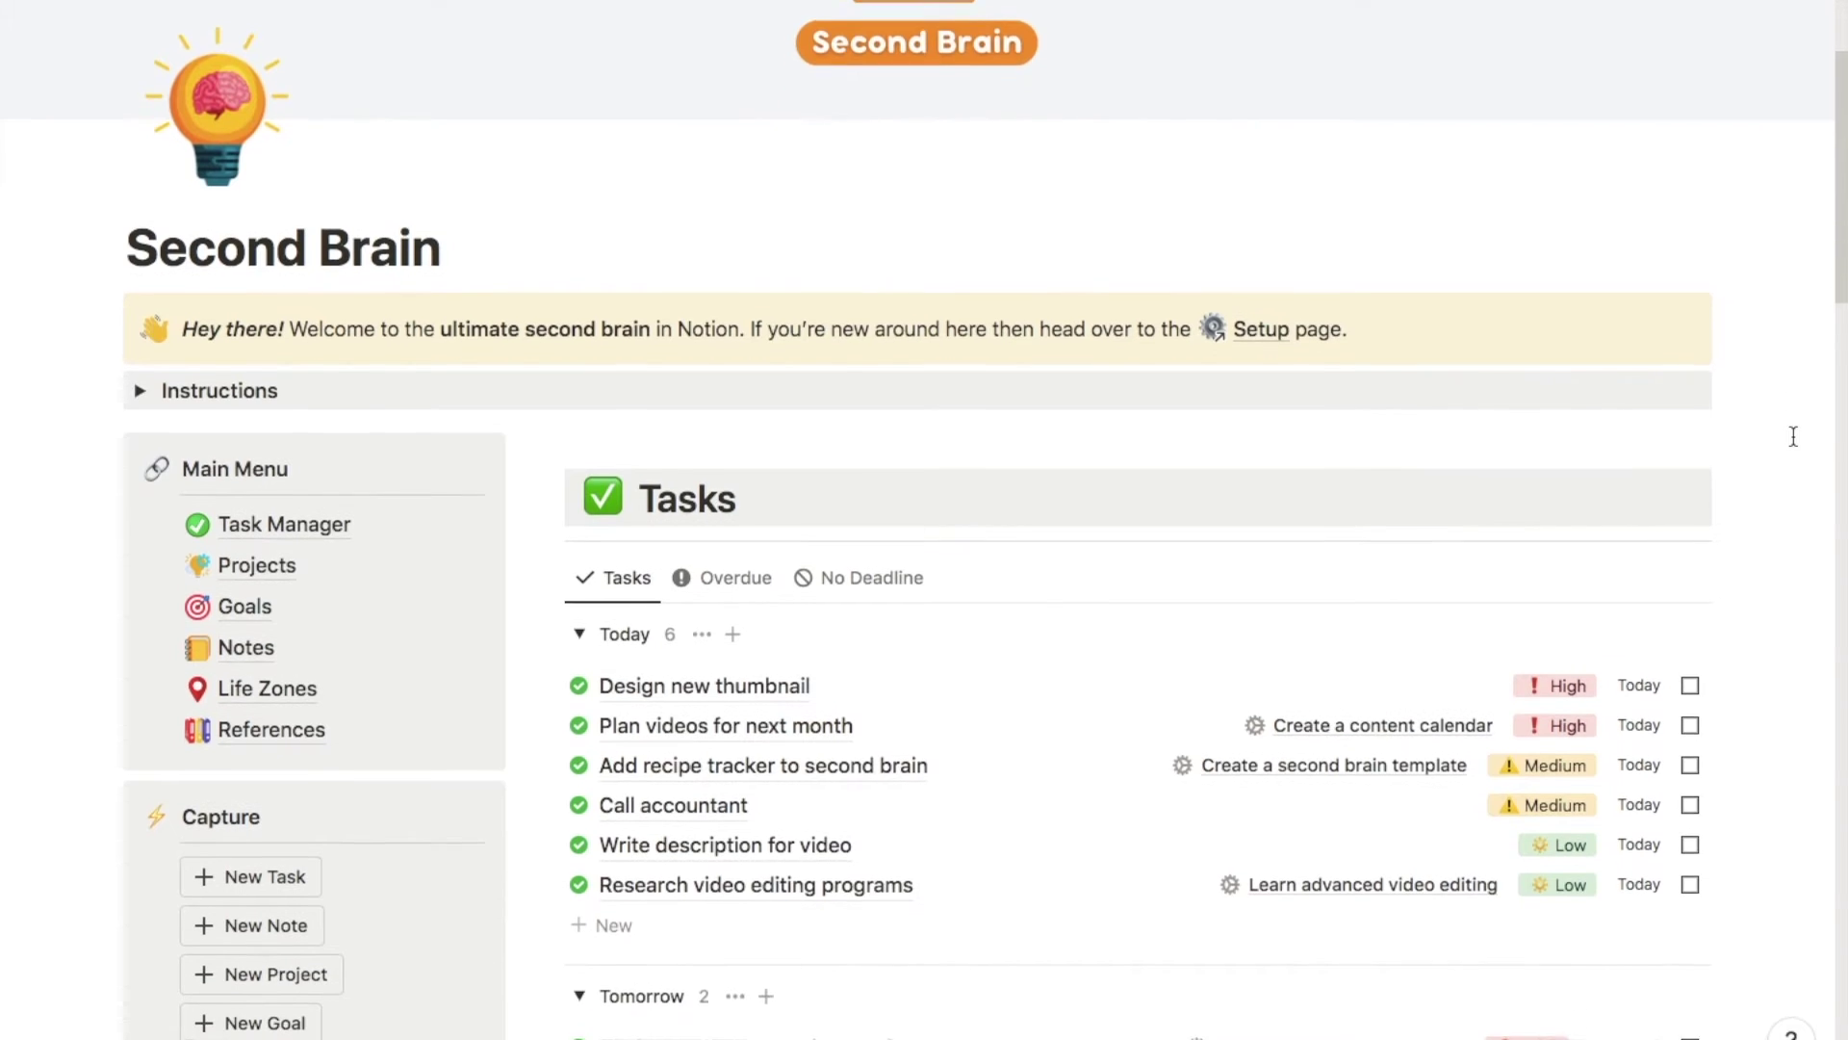
pyautogui.scroll(-5, 1793, 436)
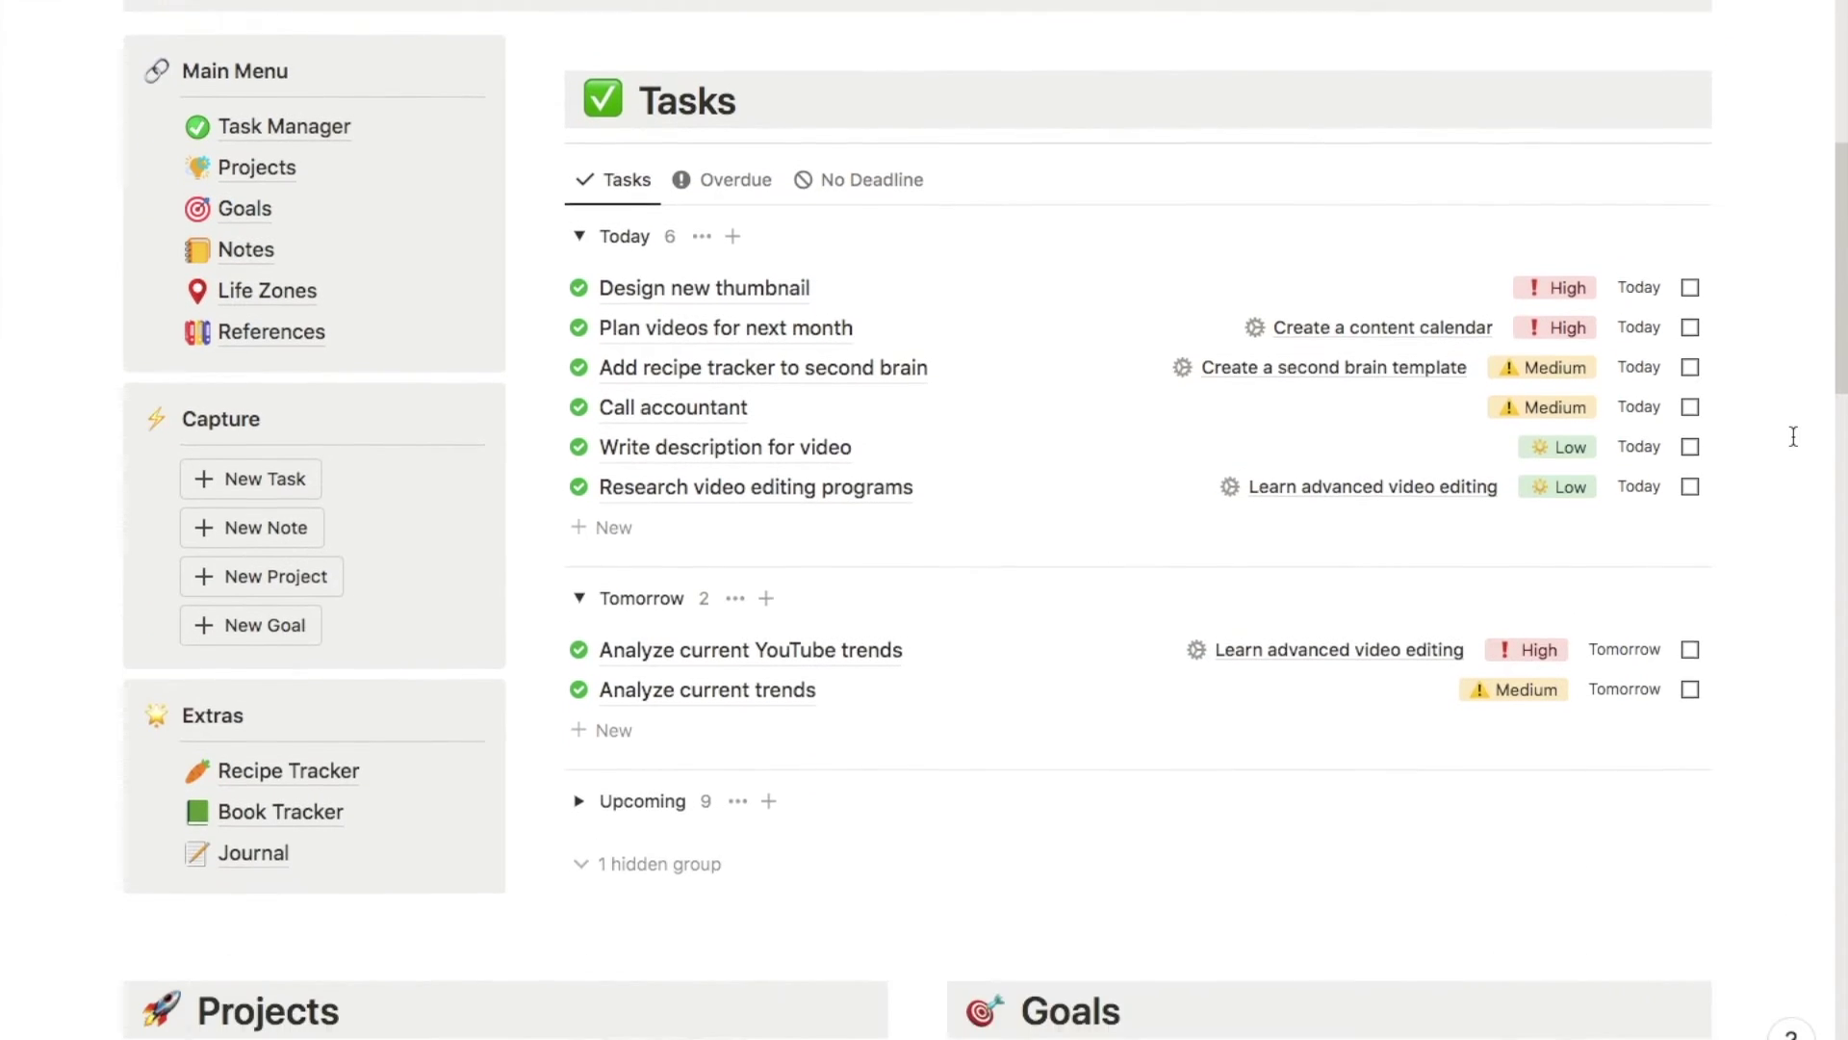
pyautogui.scroll(-5, 1794, 436)
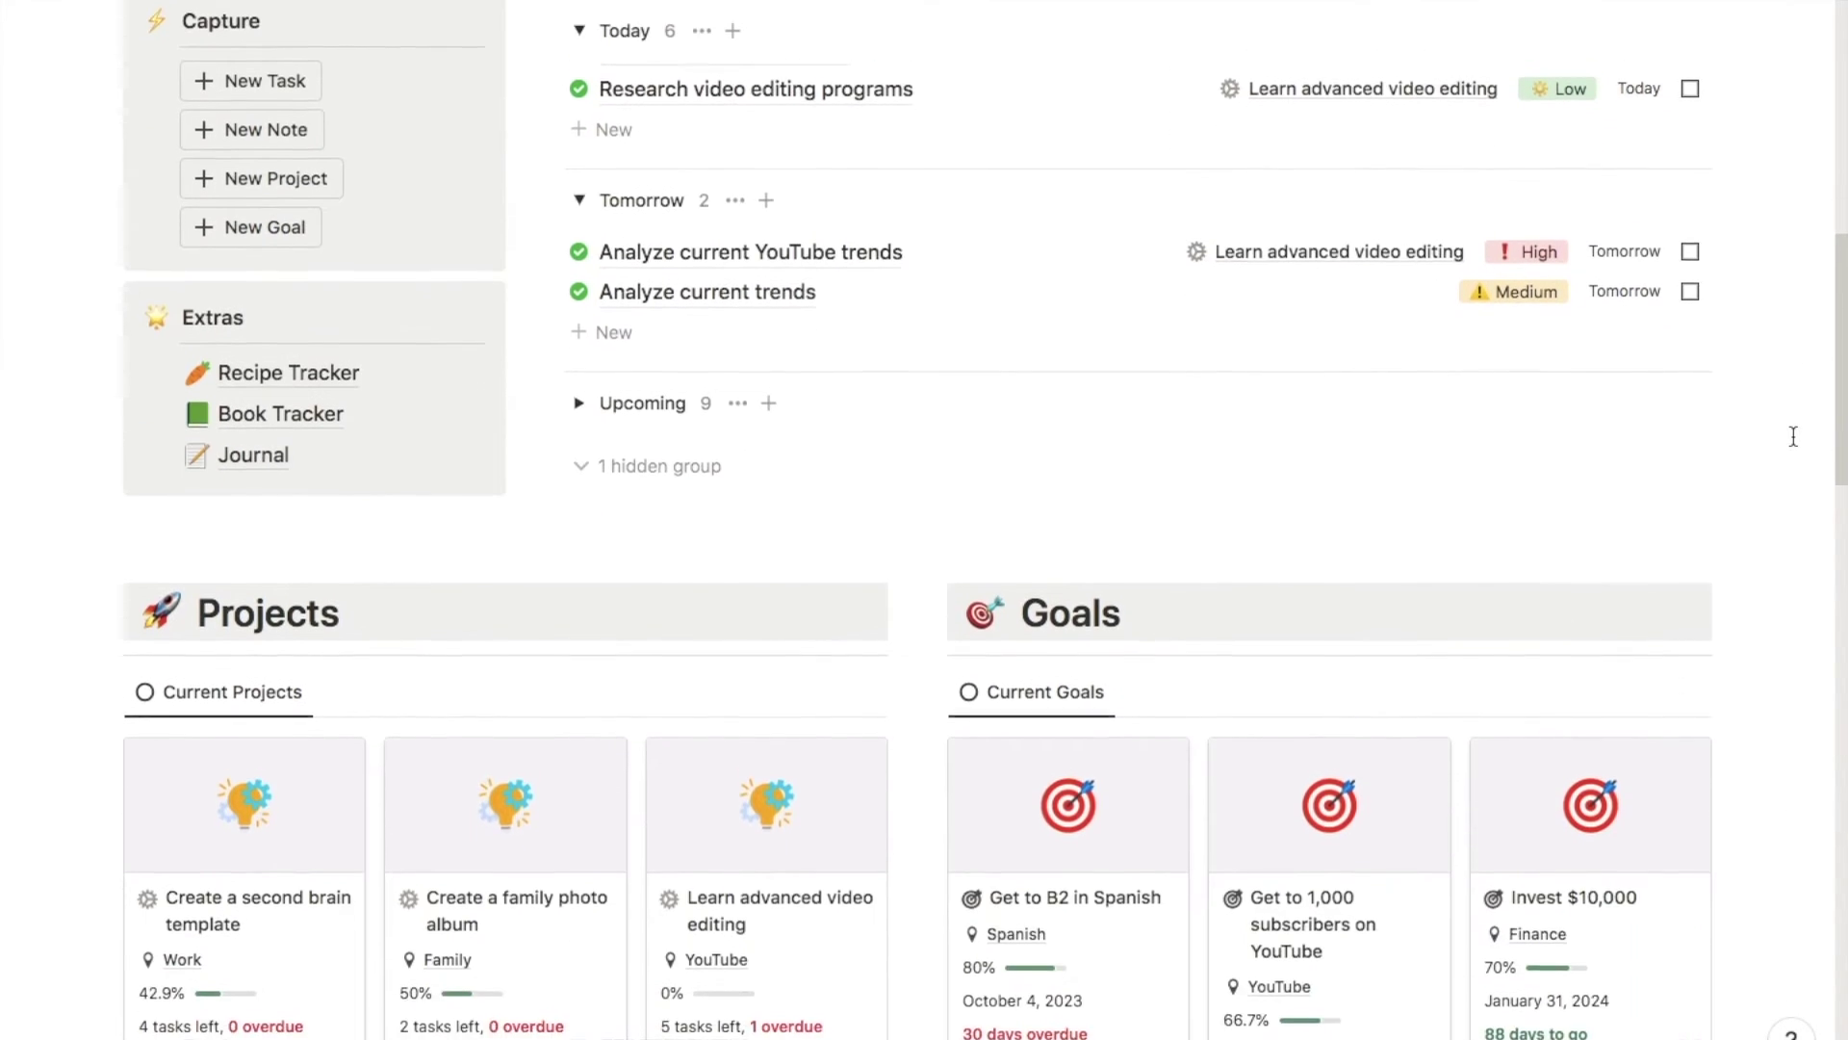
pyautogui.scroll(-5, 1794, 436)
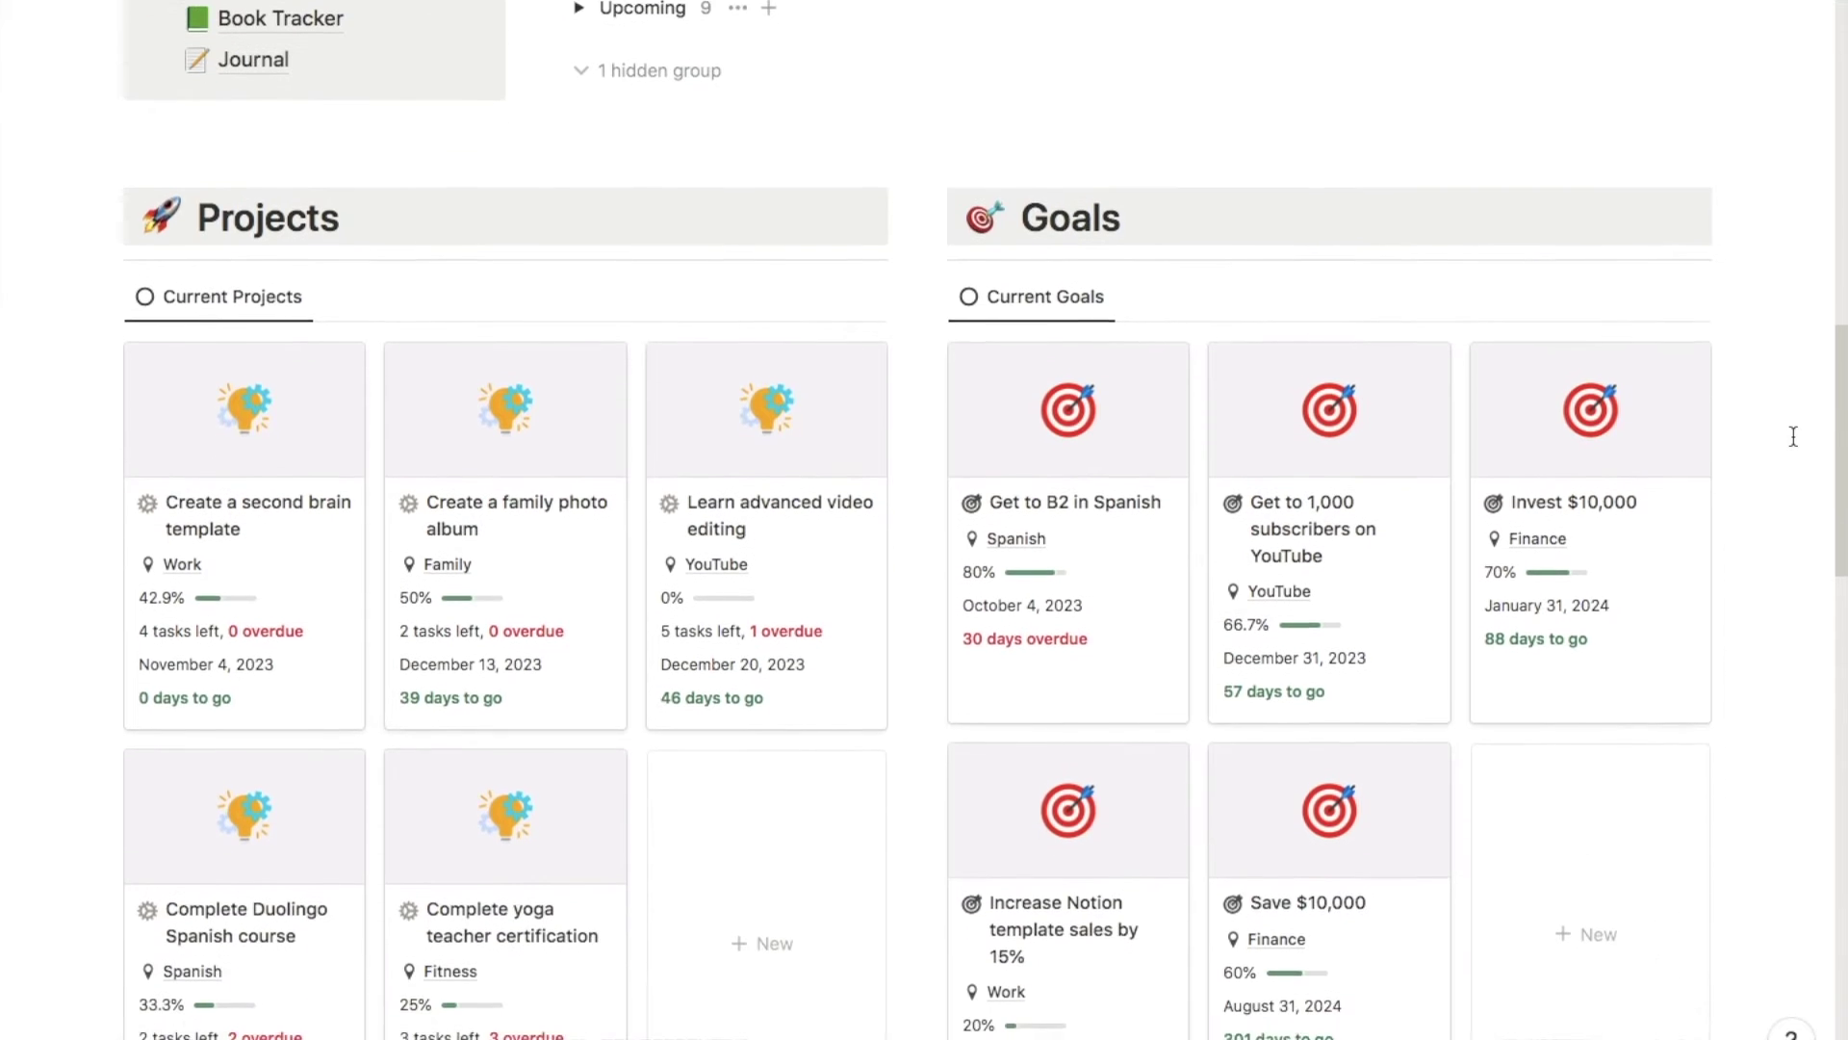
pyautogui.scroll(-6, 1793, 436)
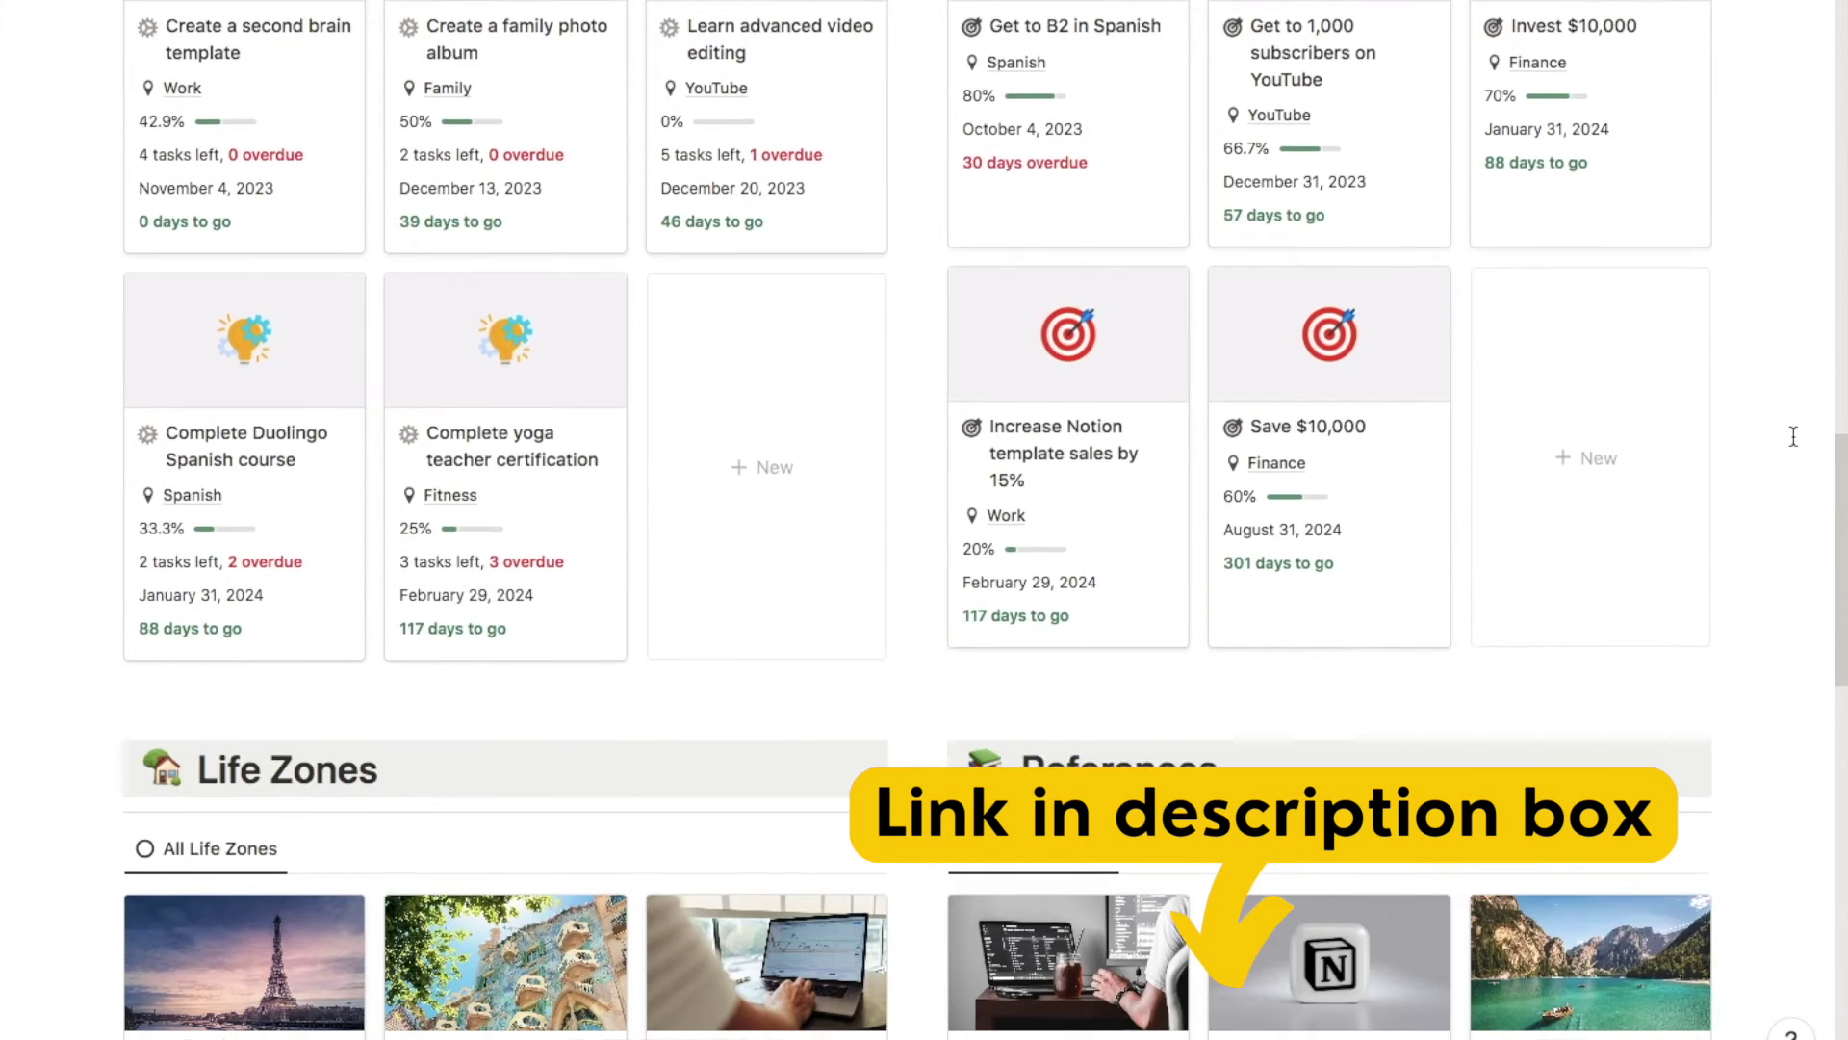
pyautogui.scroll(-6, 1794, 436)
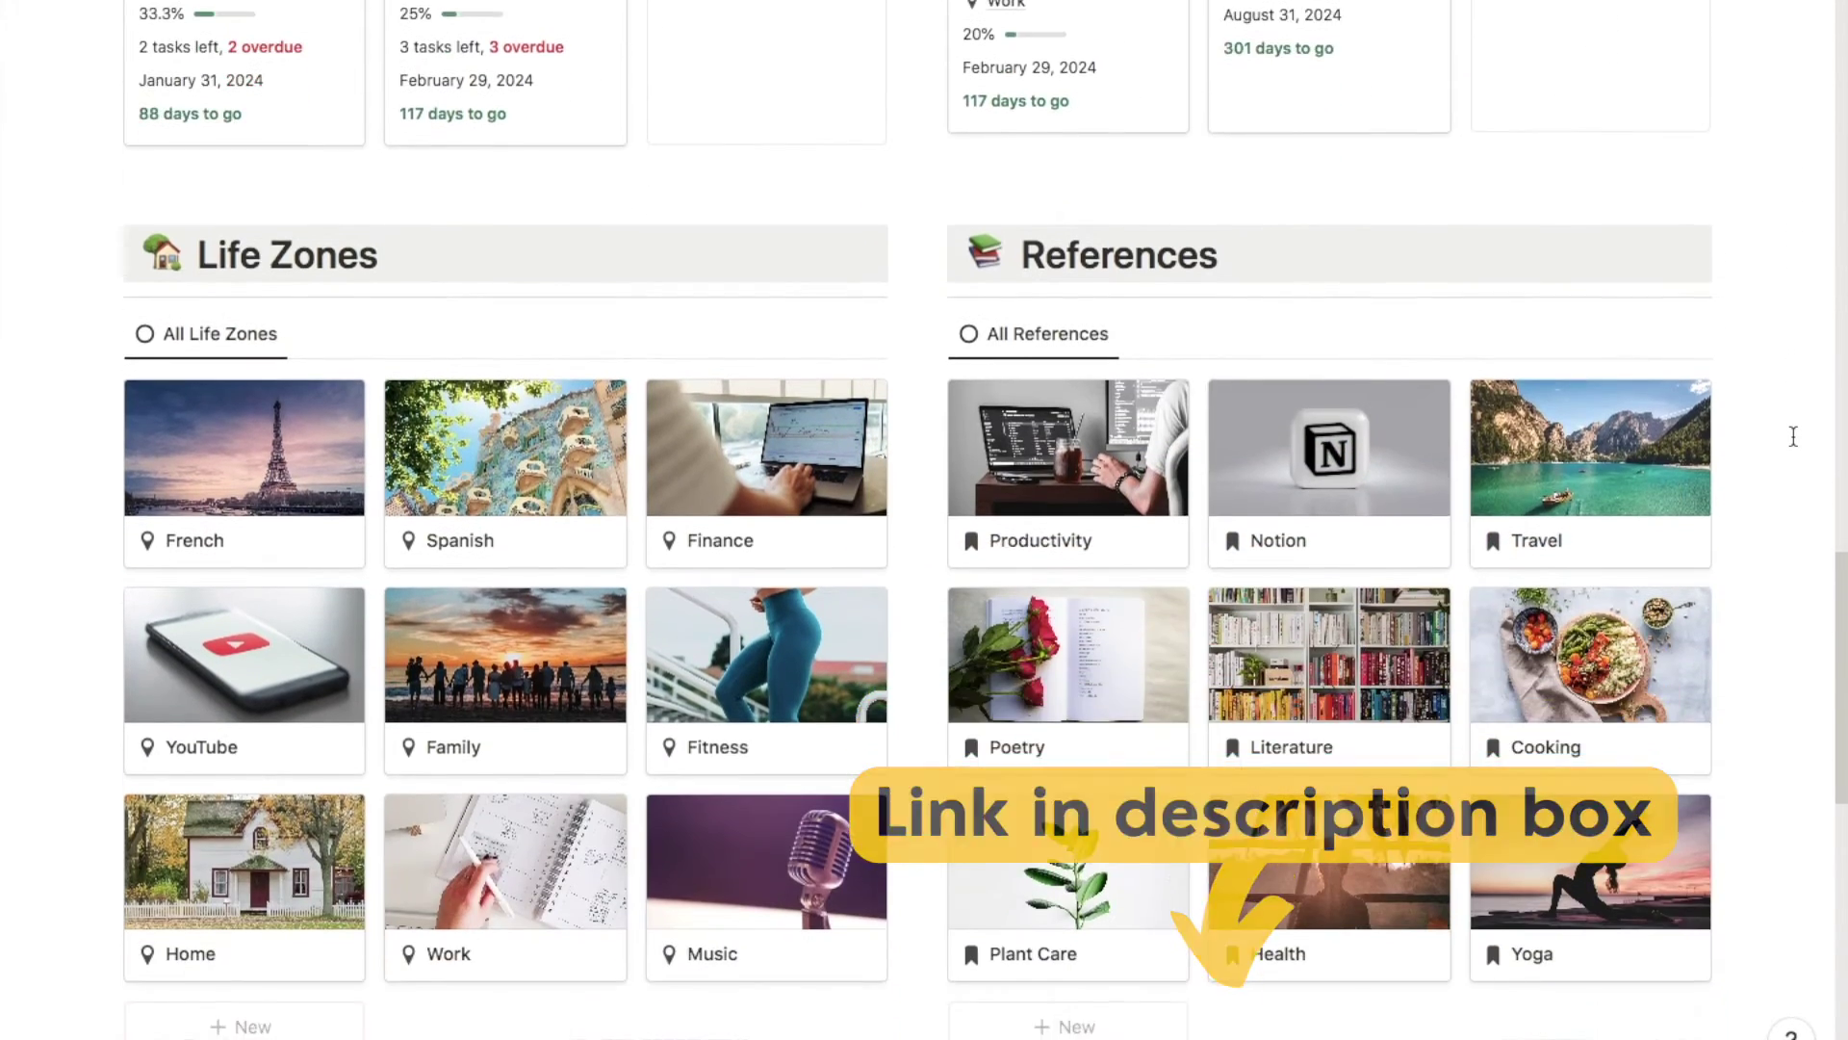
pyautogui.scroll(-1, 1794, 436)
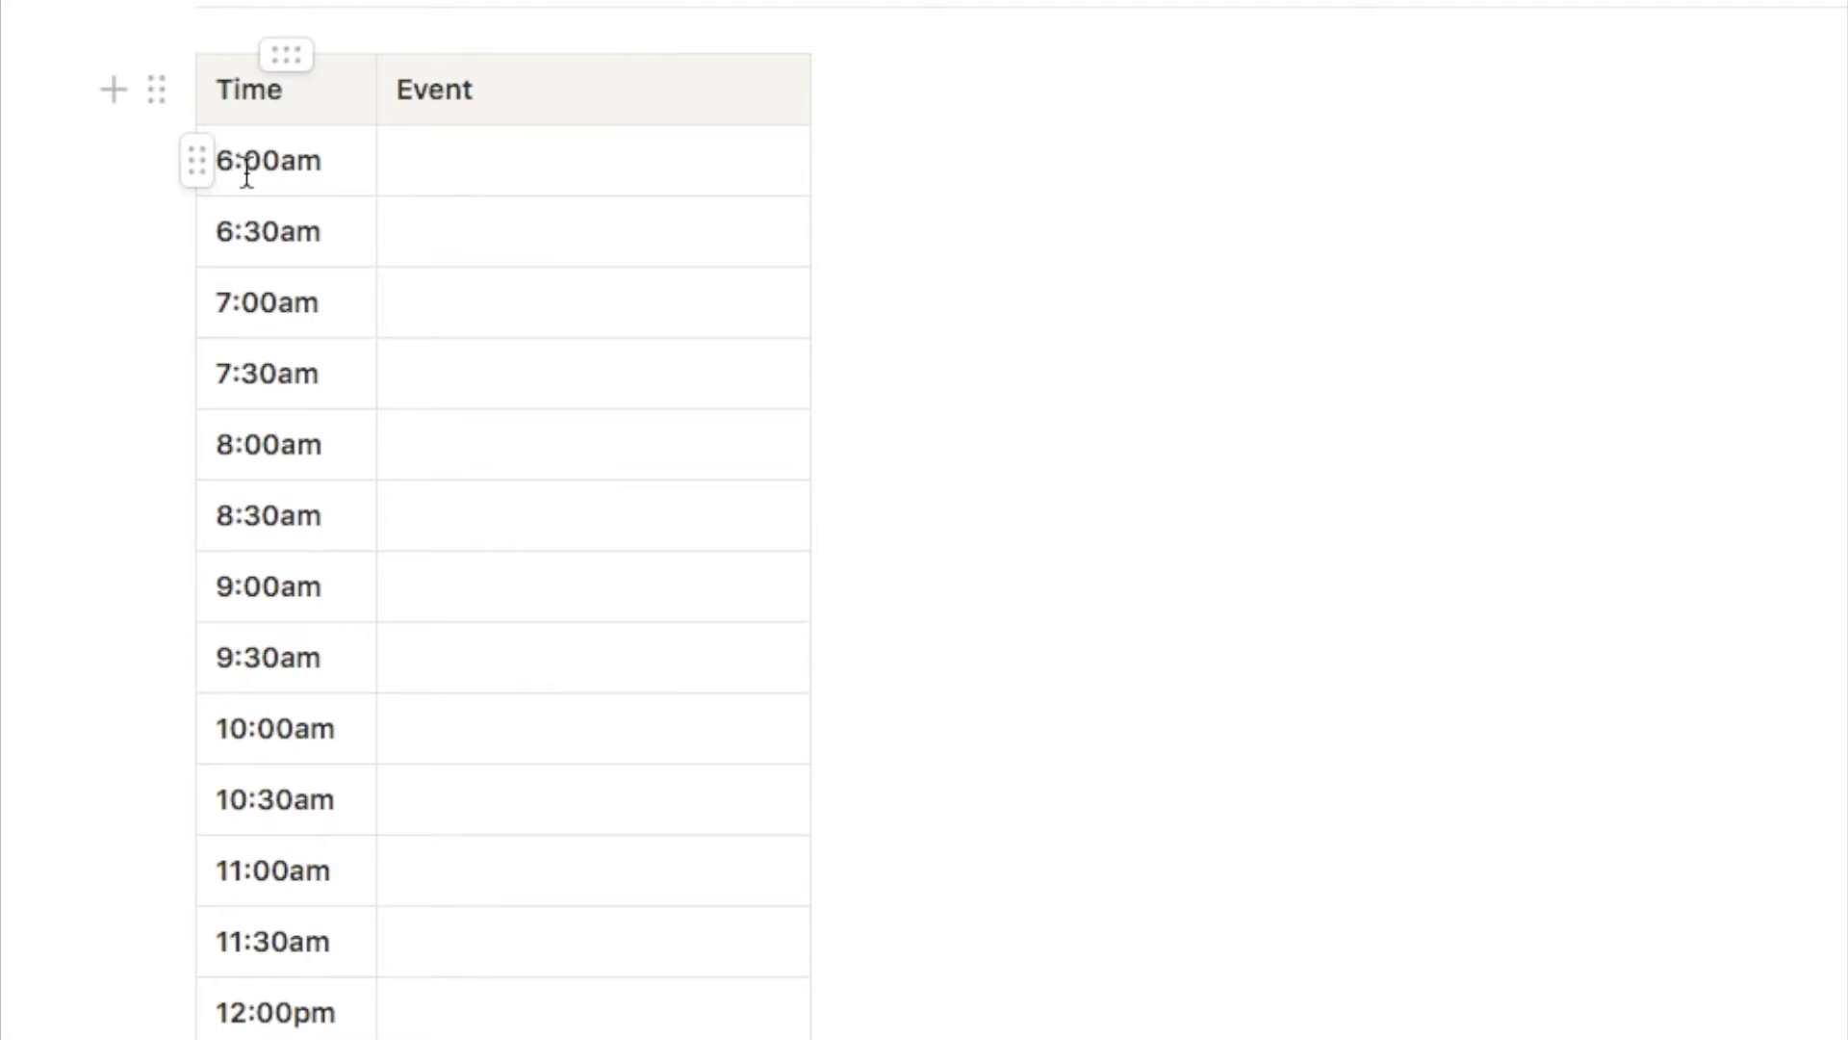
# Step: Give the 6:00am, 6:30am, 7:00am and 7:30am rows an orange background
pyautogui.click(197, 163)
pyautogui.moveTo(267, 294)
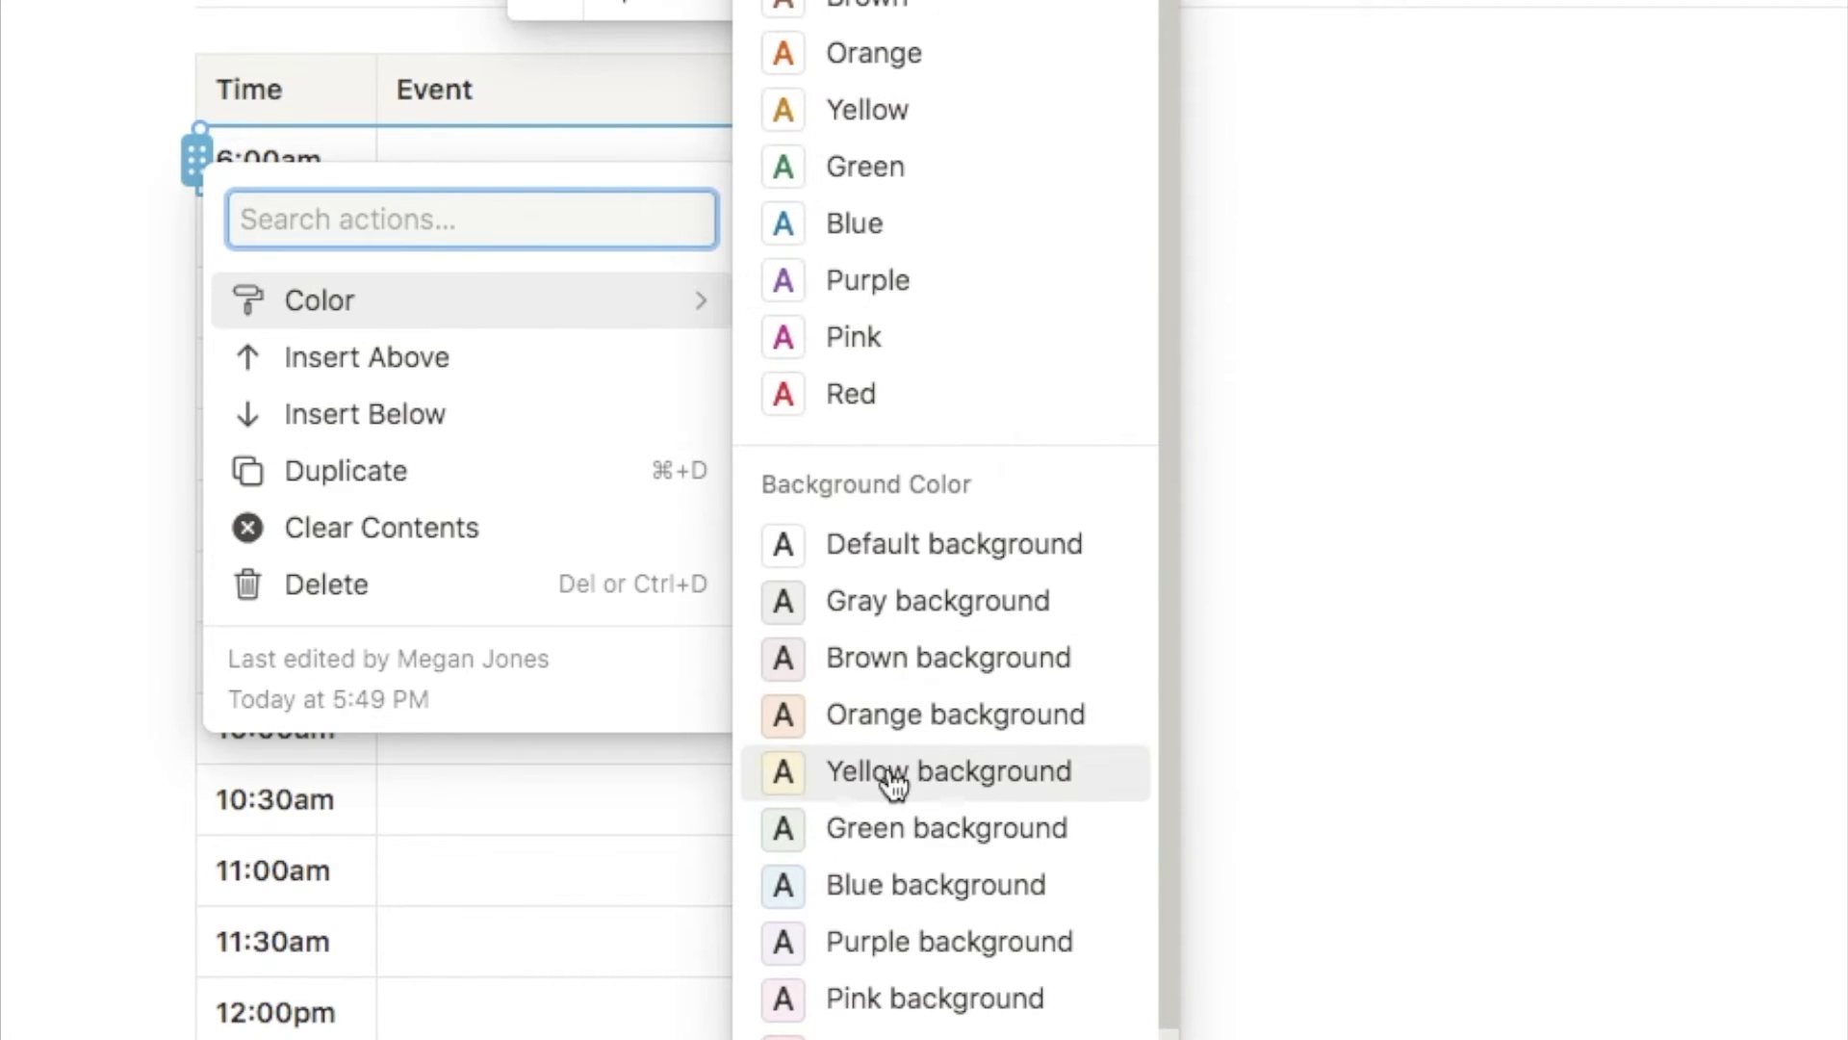
pyautogui.click(880, 731)
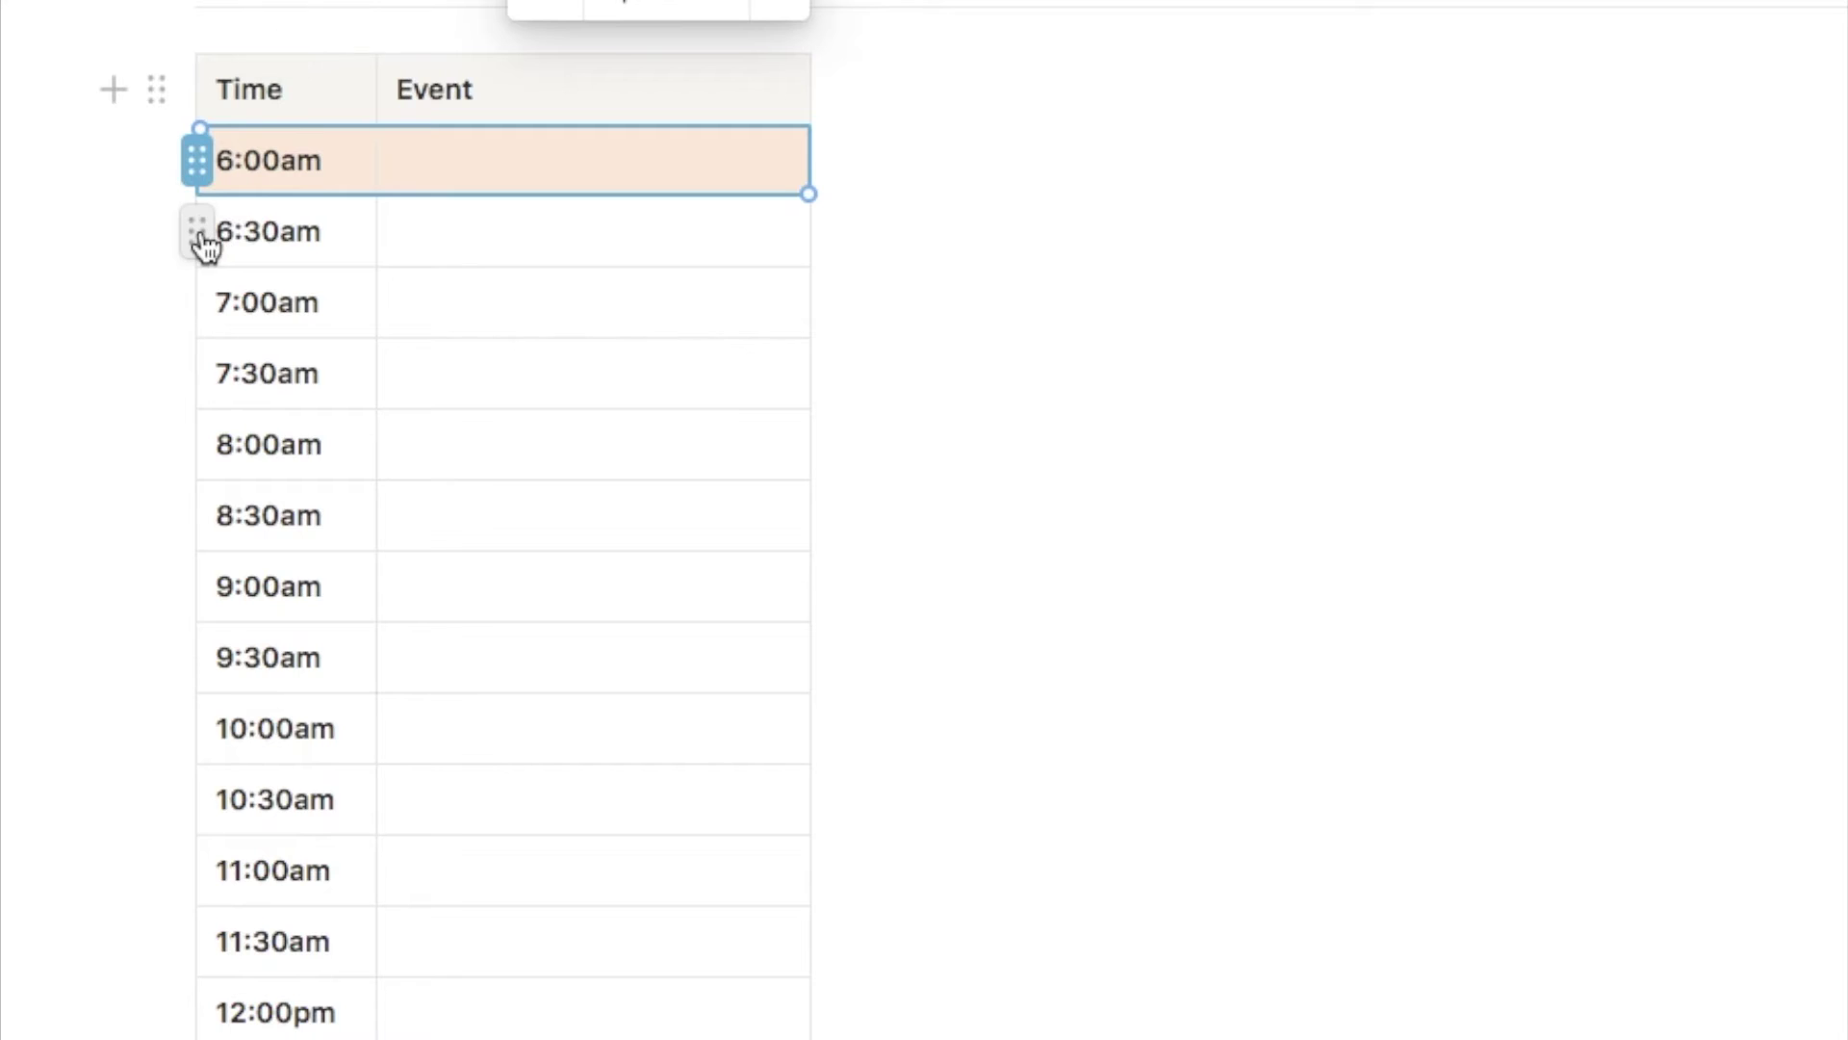
pyautogui.click(199, 231)
pyautogui.moveTo(309, 372)
pyautogui.click(893, 714)
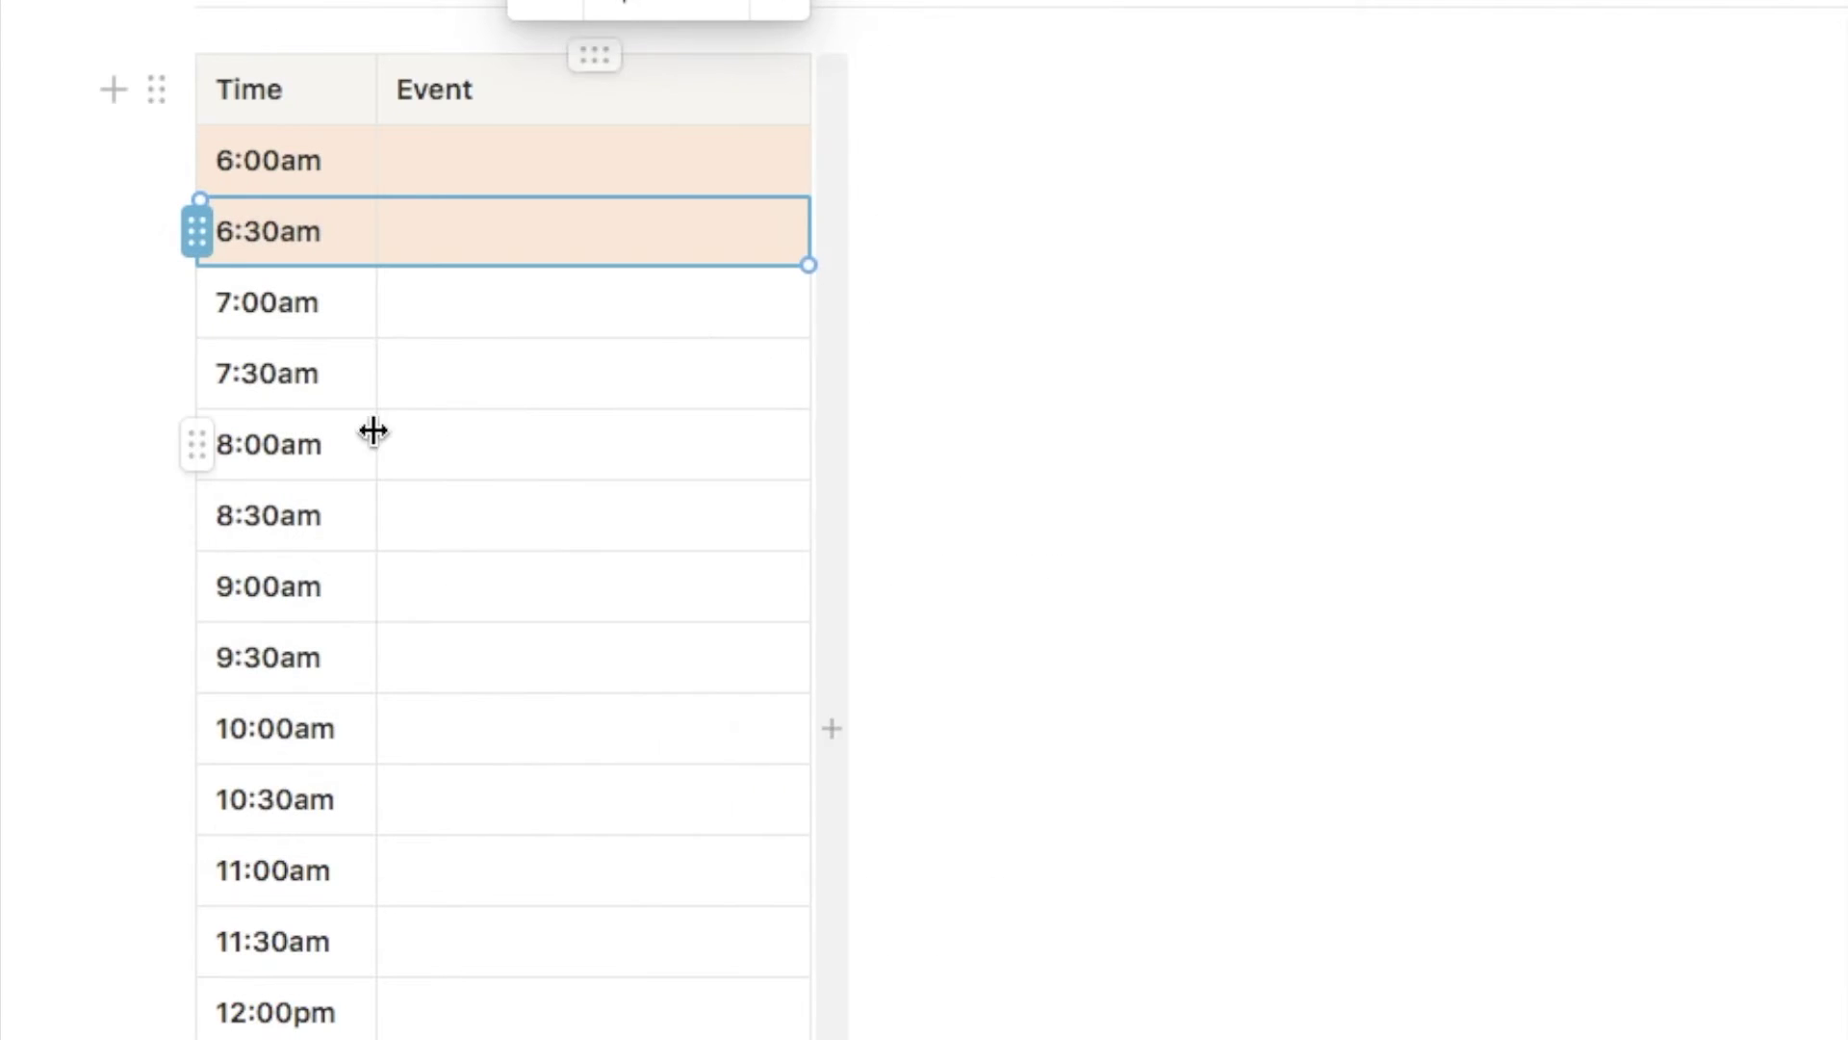
pyautogui.click(196, 302)
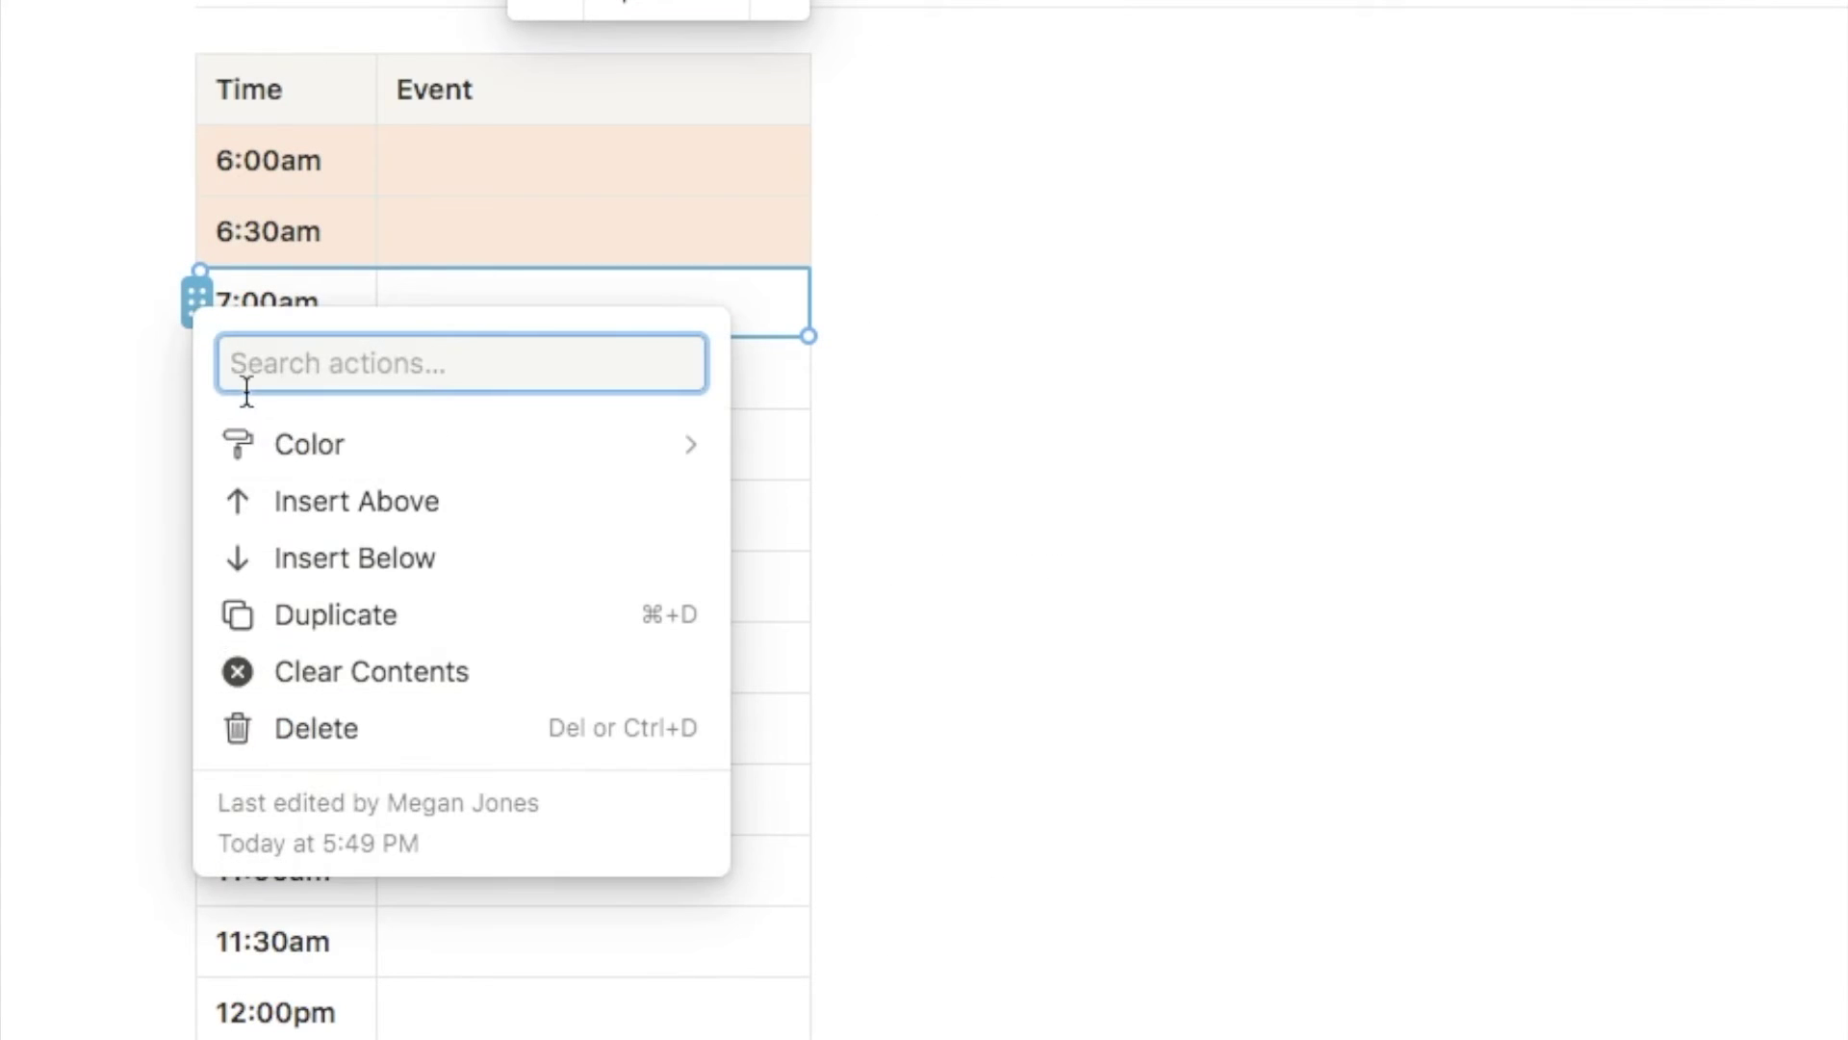
pyautogui.moveTo(332, 453)
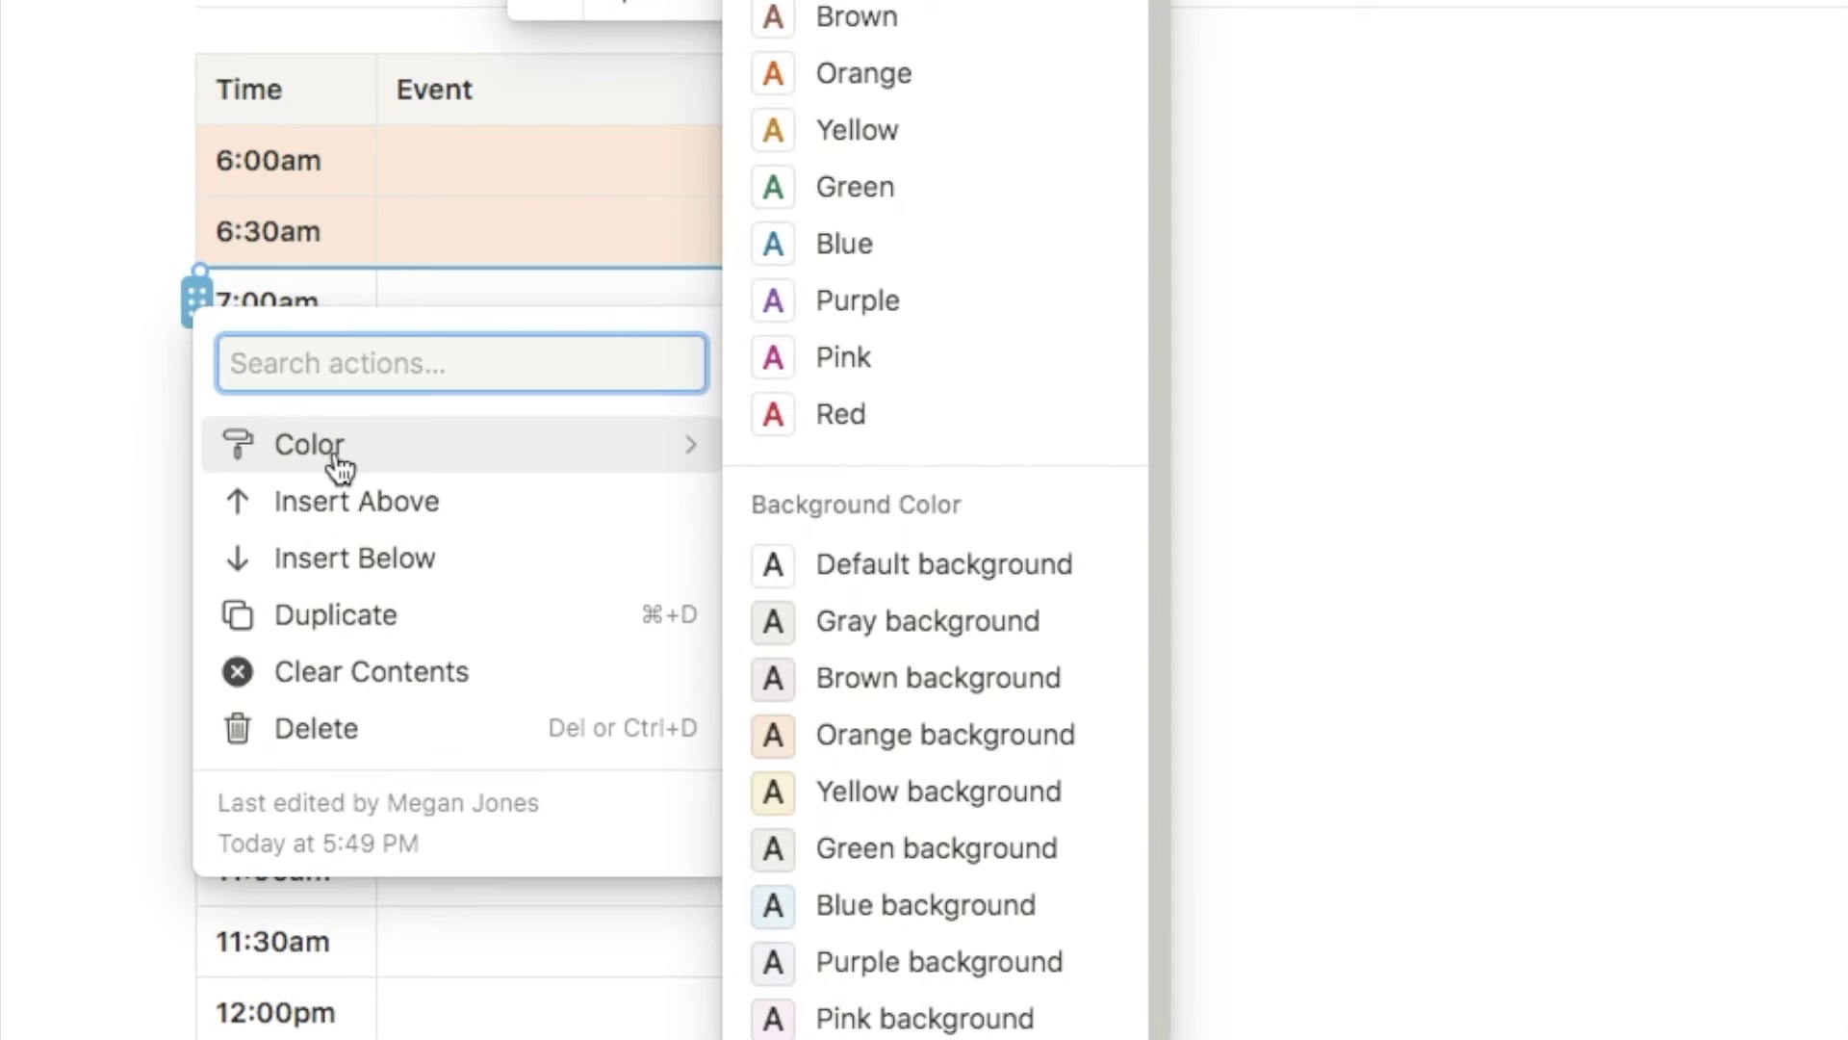
pyautogui.click(834, 732)
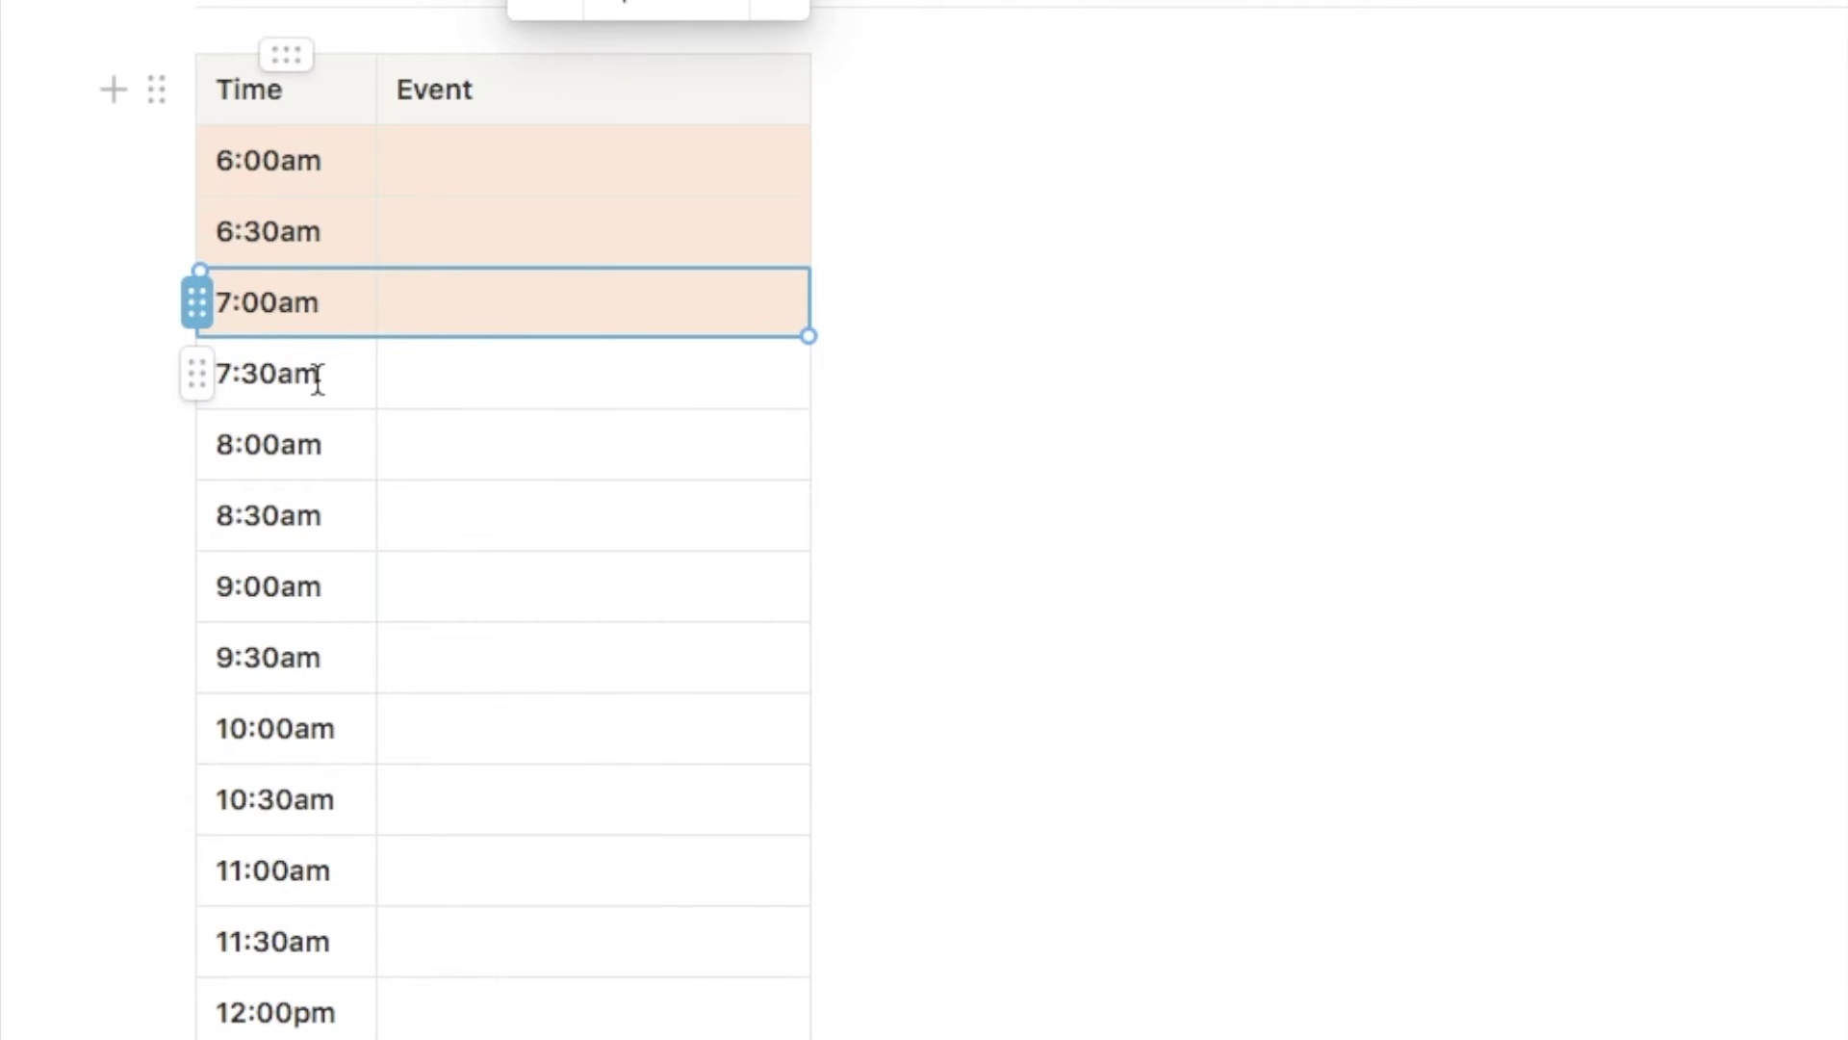
pyautogui.click(197, 377)
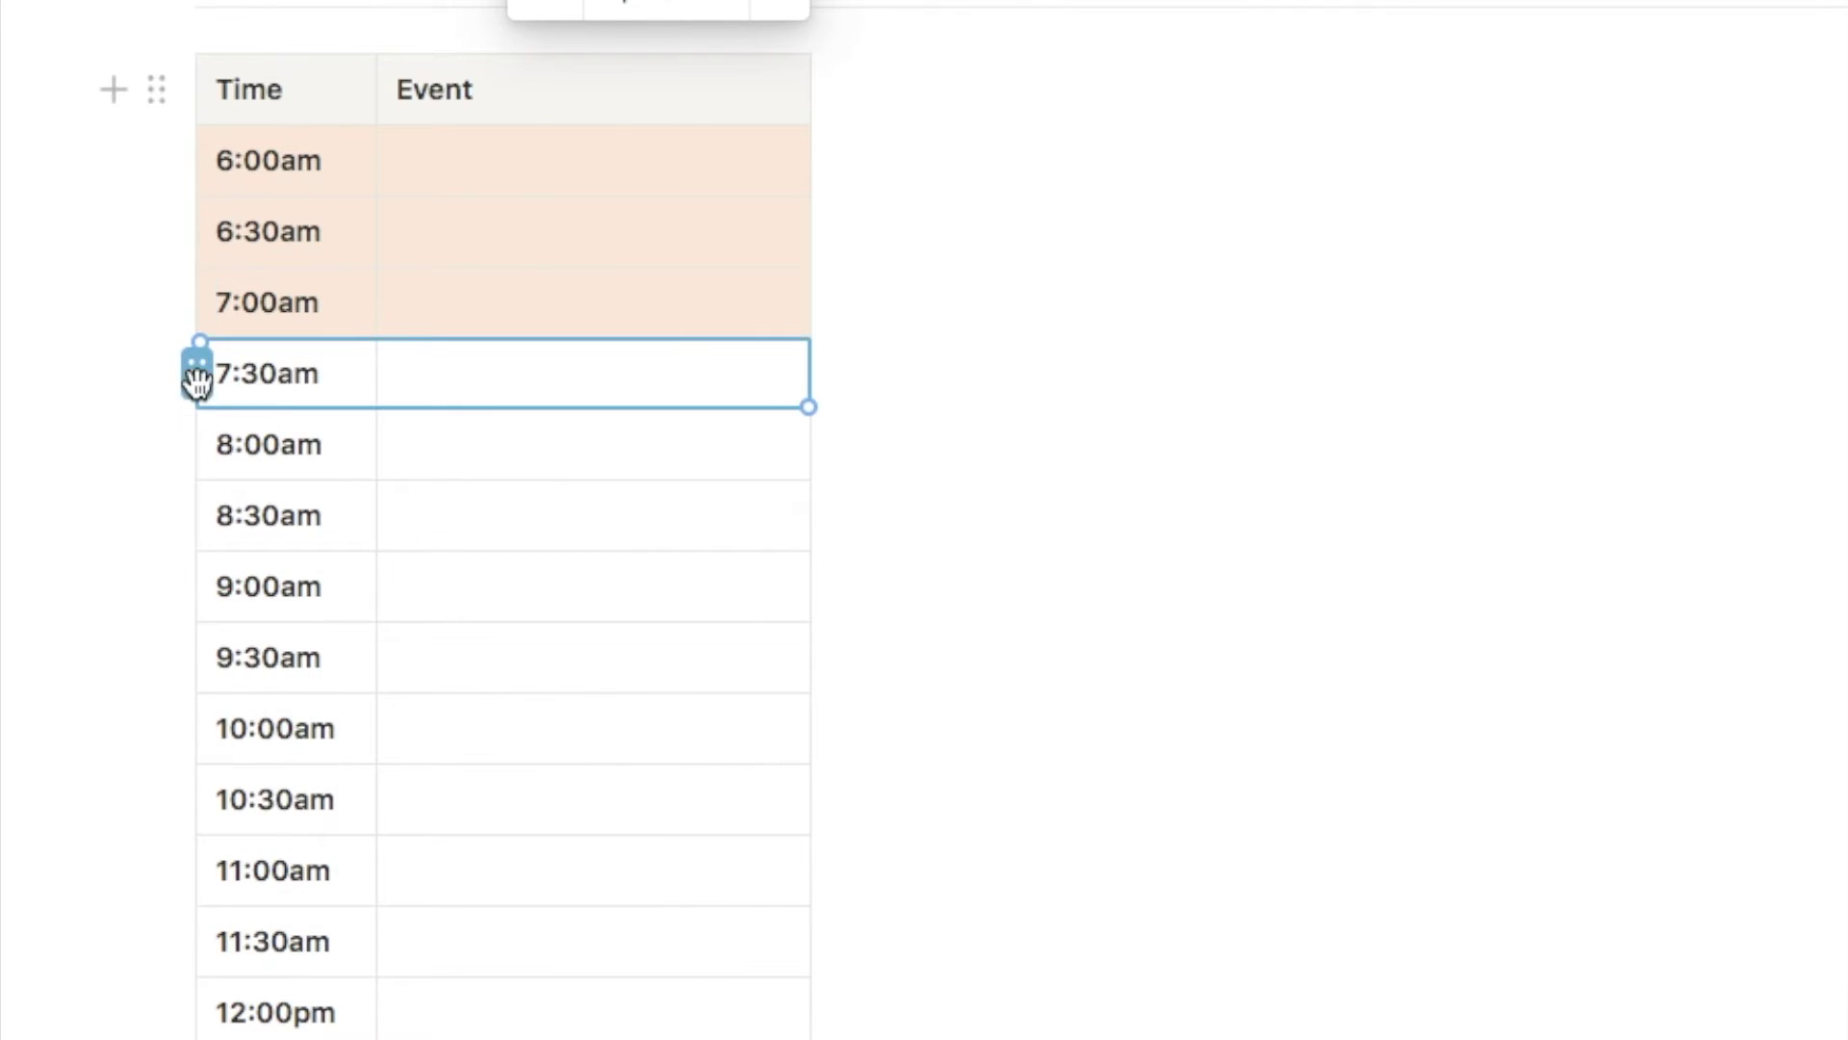
pyautogui.moveTo(296, 519)
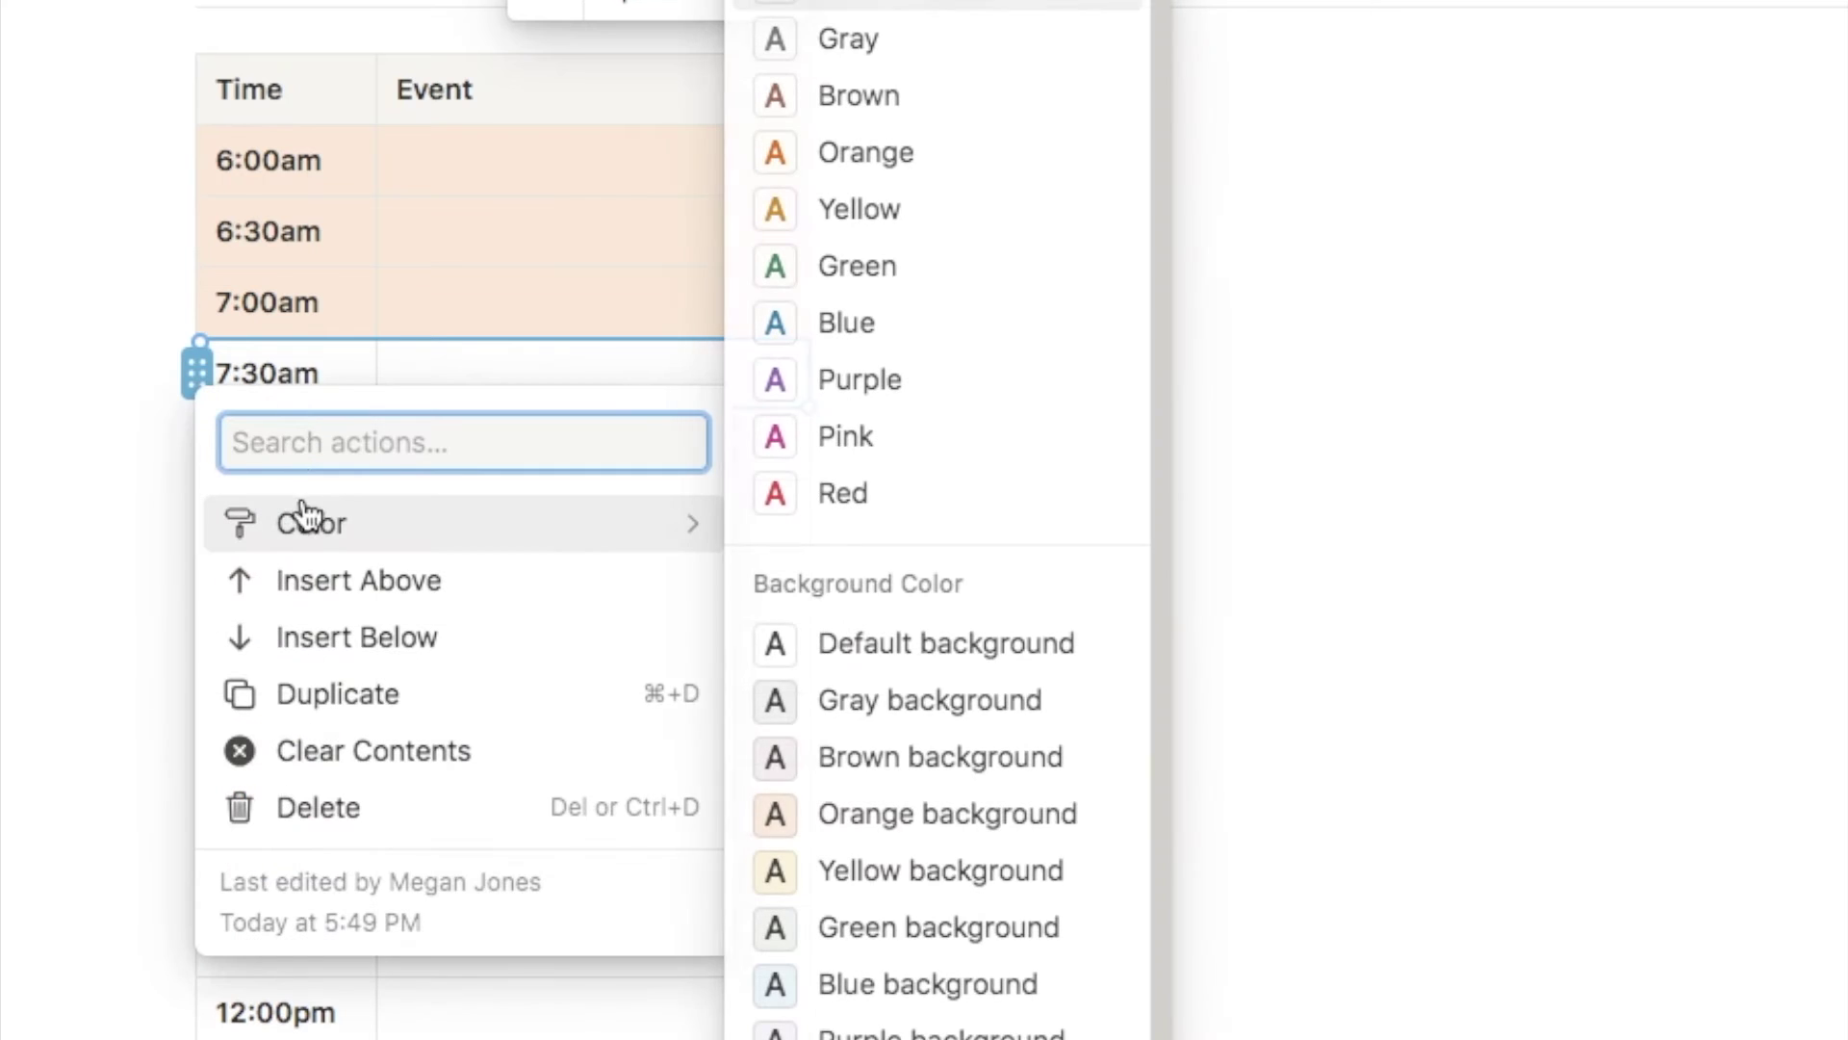
pyautogui.click(829, 816)
pyautogui.press('Escape')
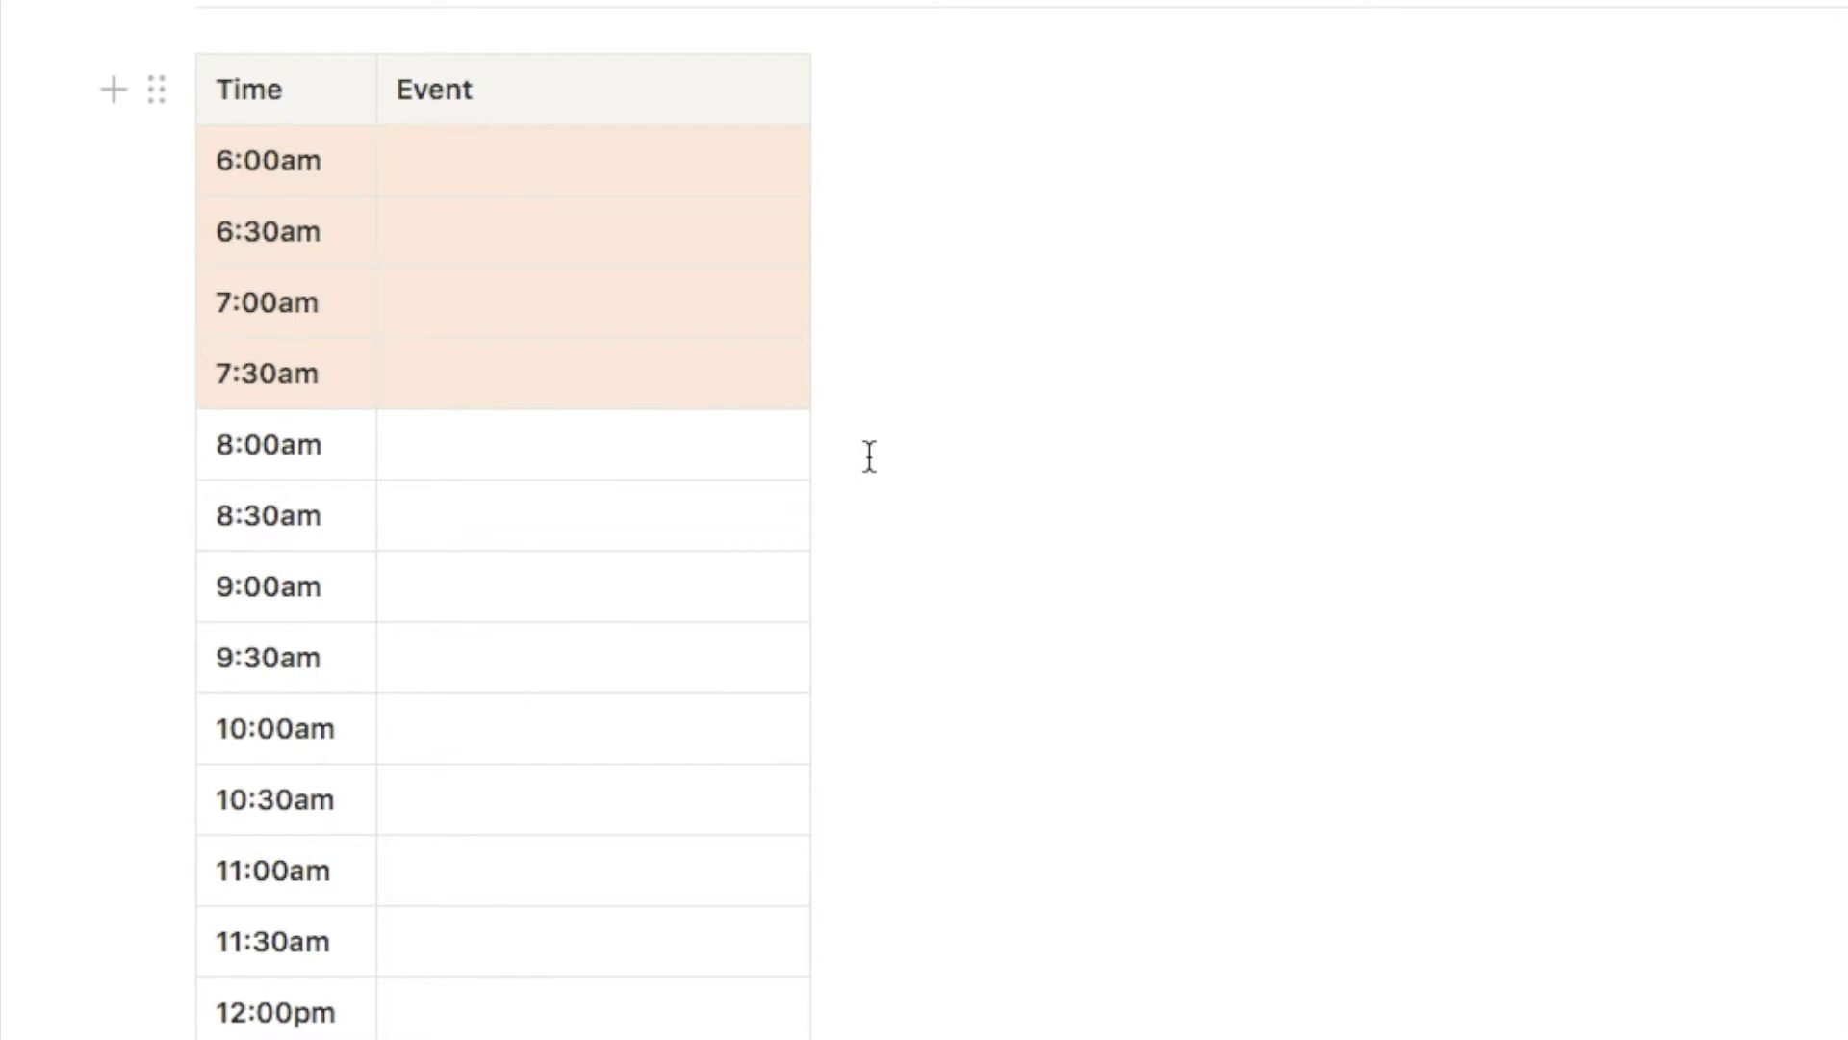
# Step: Colour the 8:00am row yellow and select the 12:00pm row for its colour
pyautogui.click(191, 439)
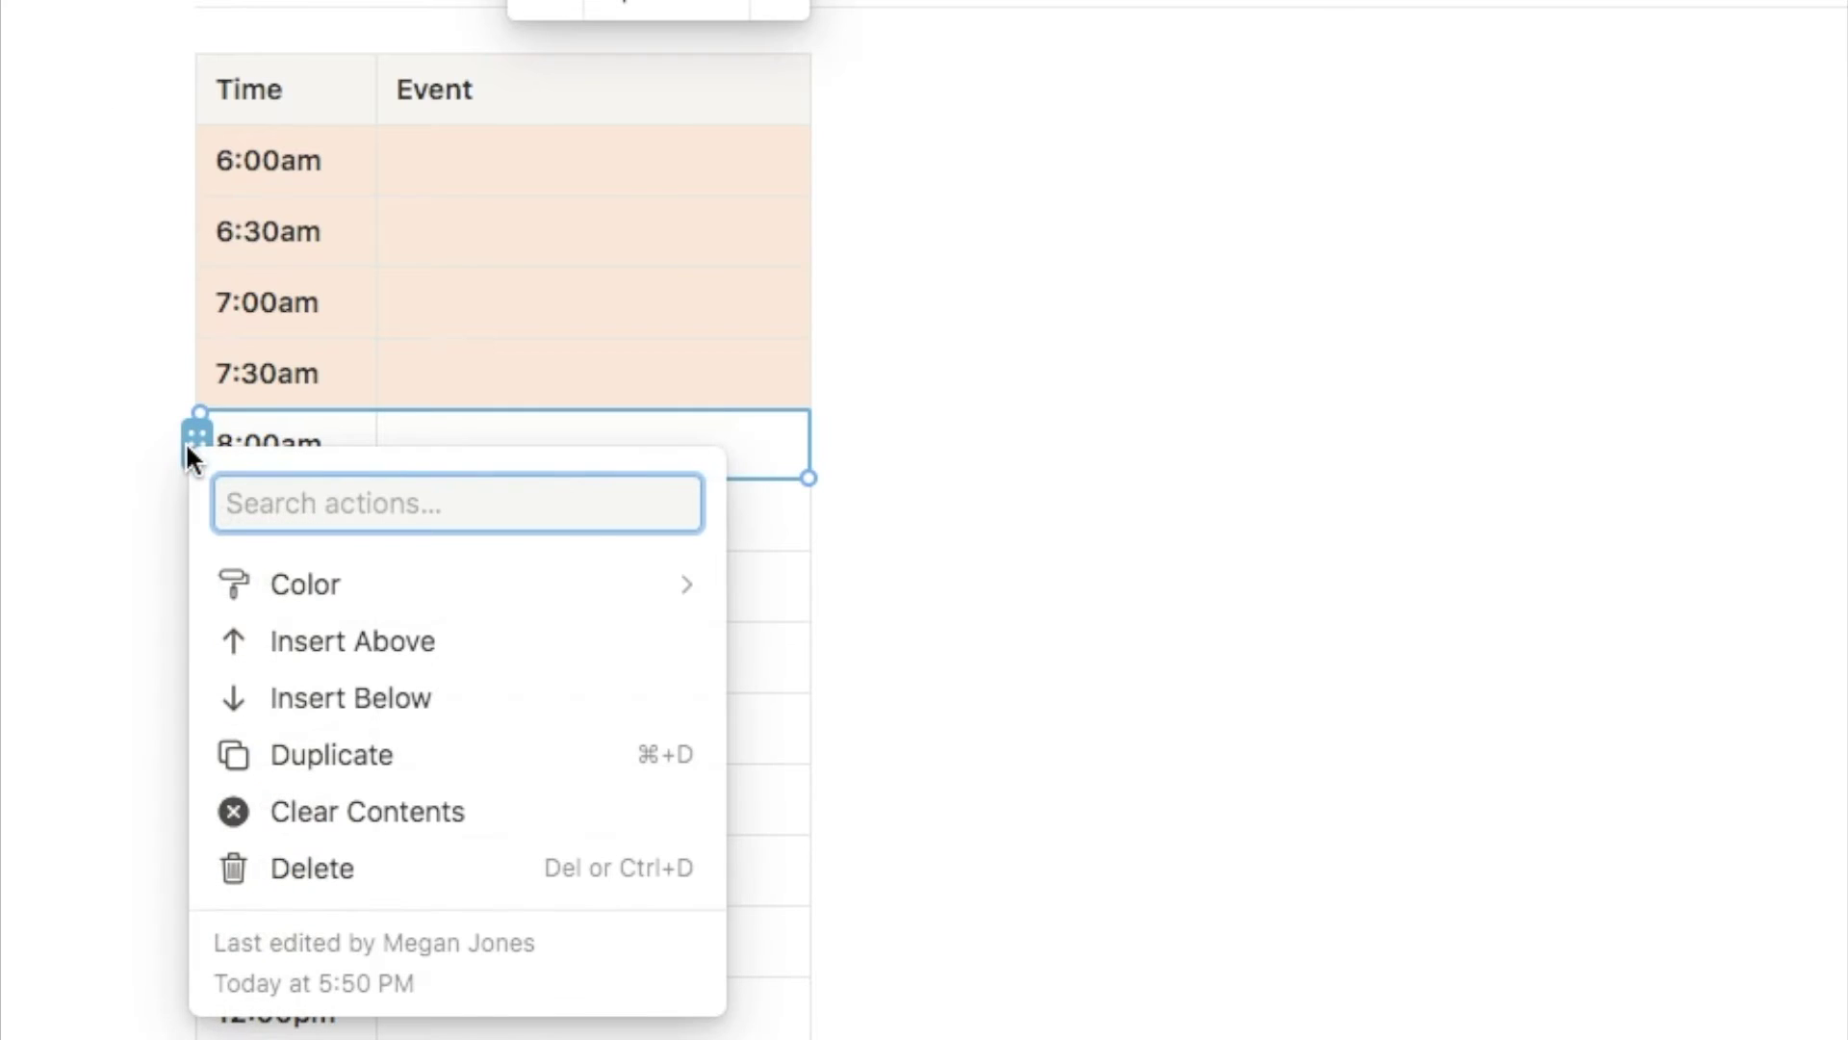
pyautogui.moveTo(275, 593)
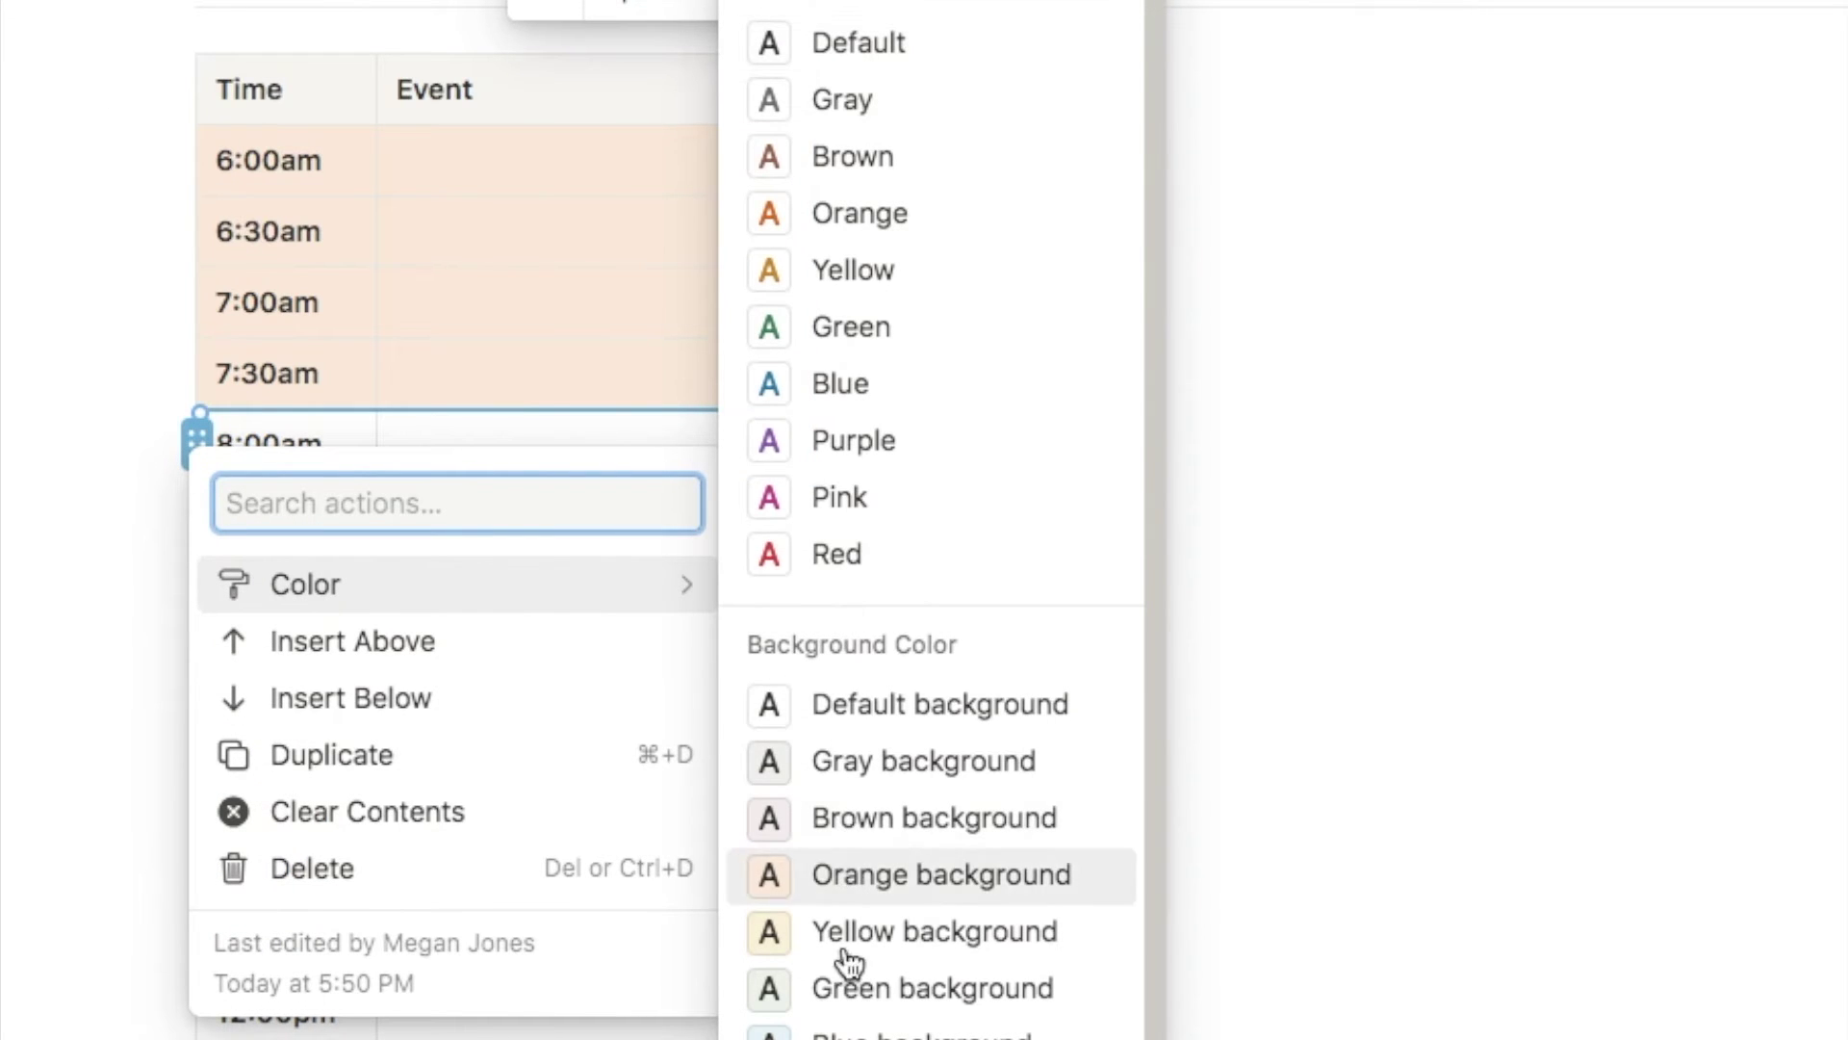
pyautogui.click(875, 933)
pyautogui.click(895, 597)
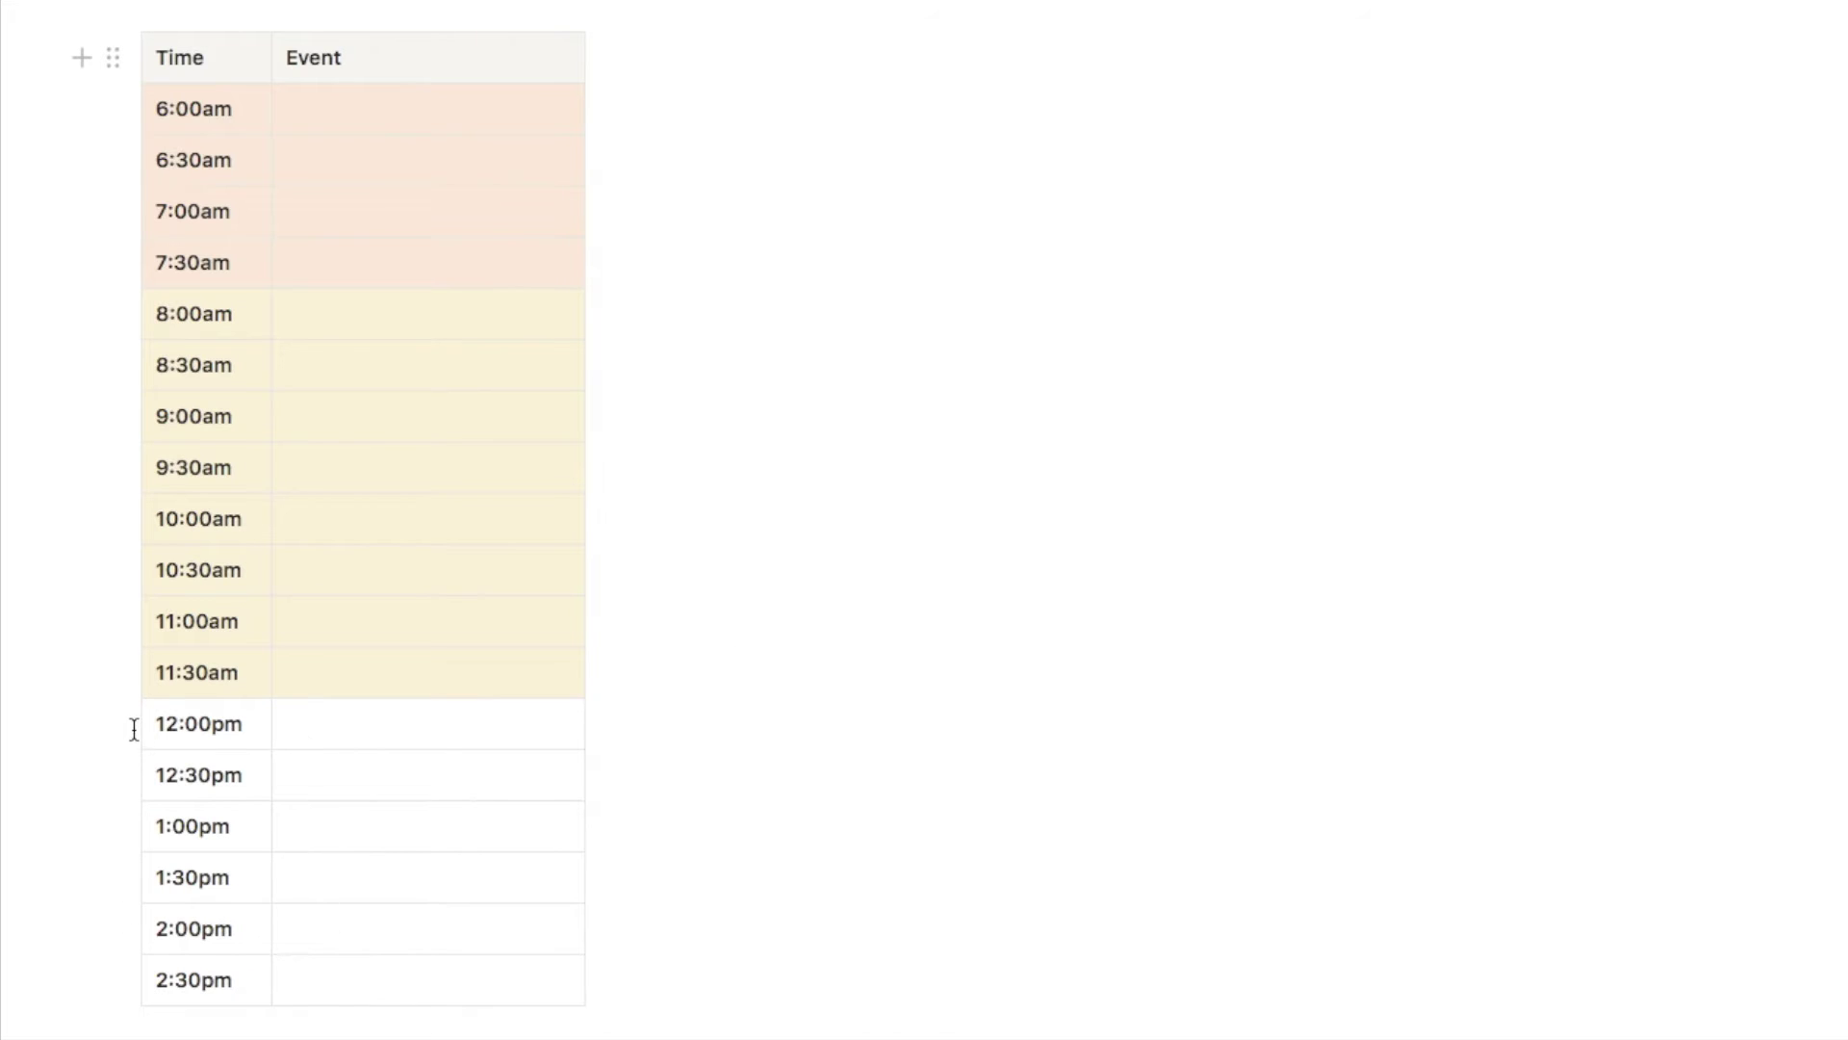
pyautogui.click(144, 723)
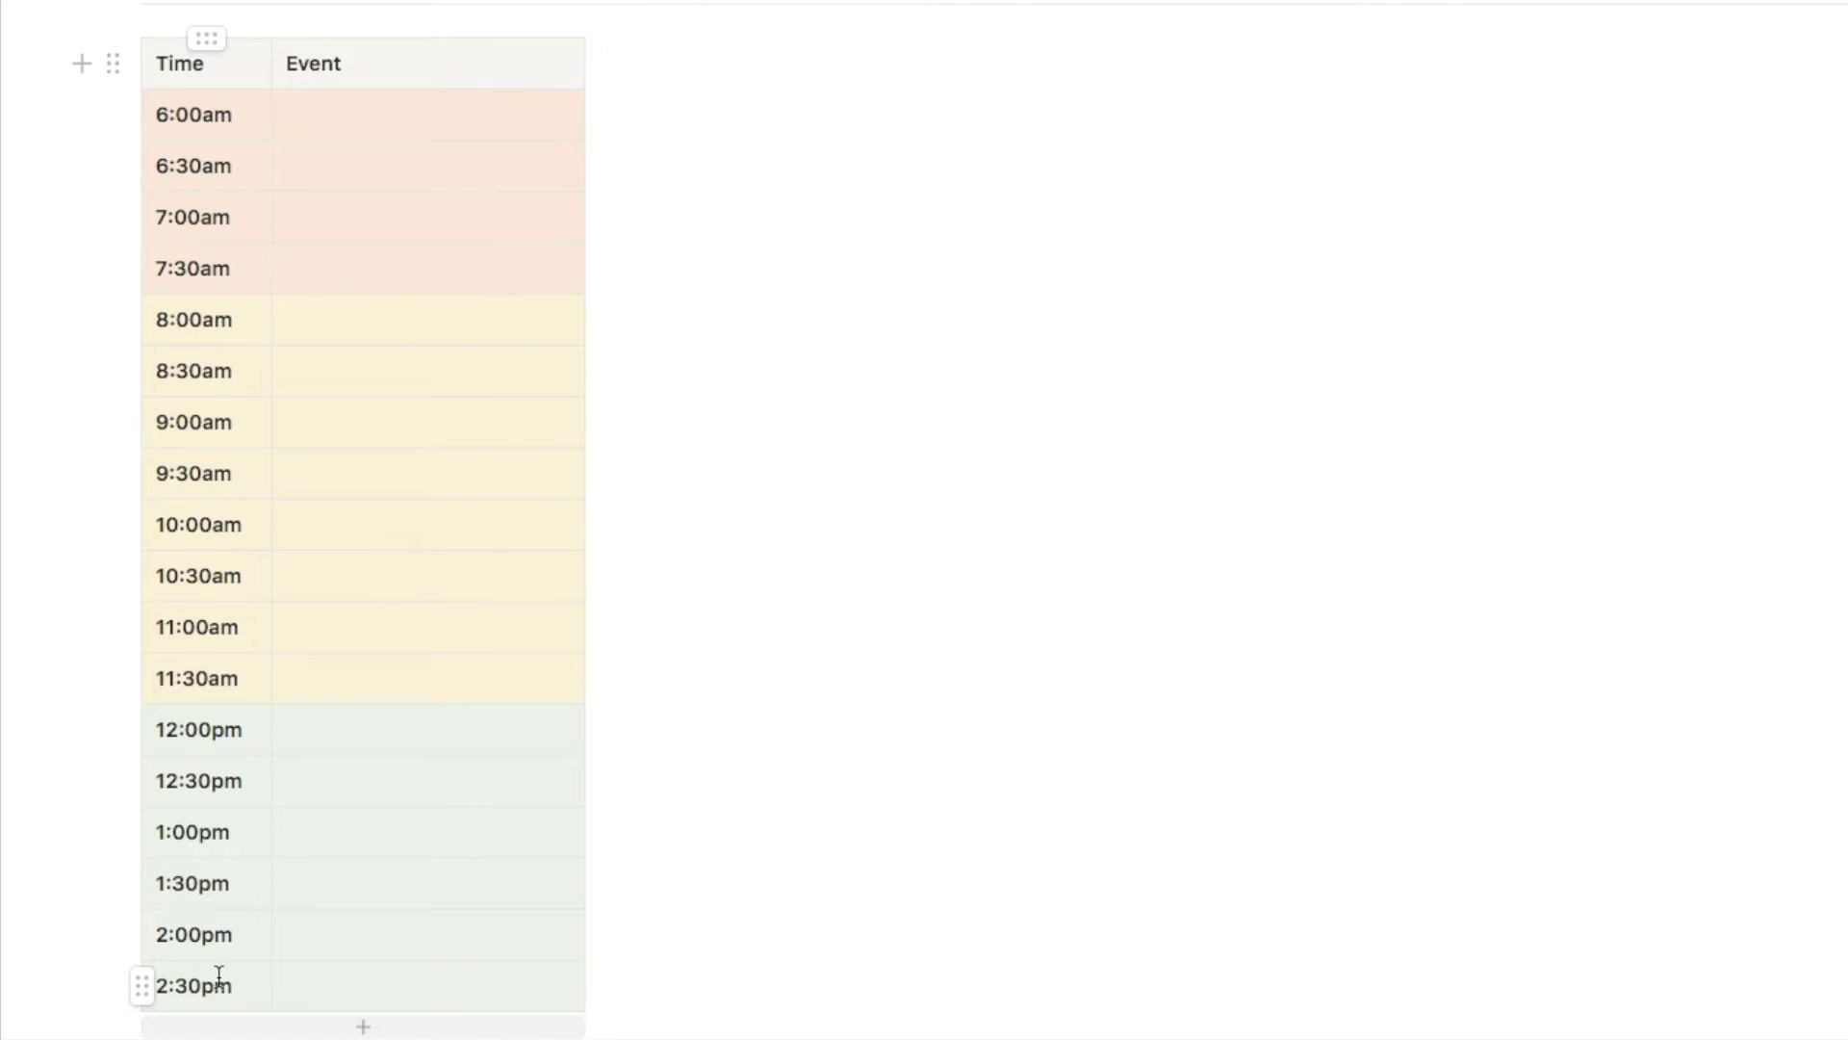
pyautogui.scroll(-5, 373, 722)
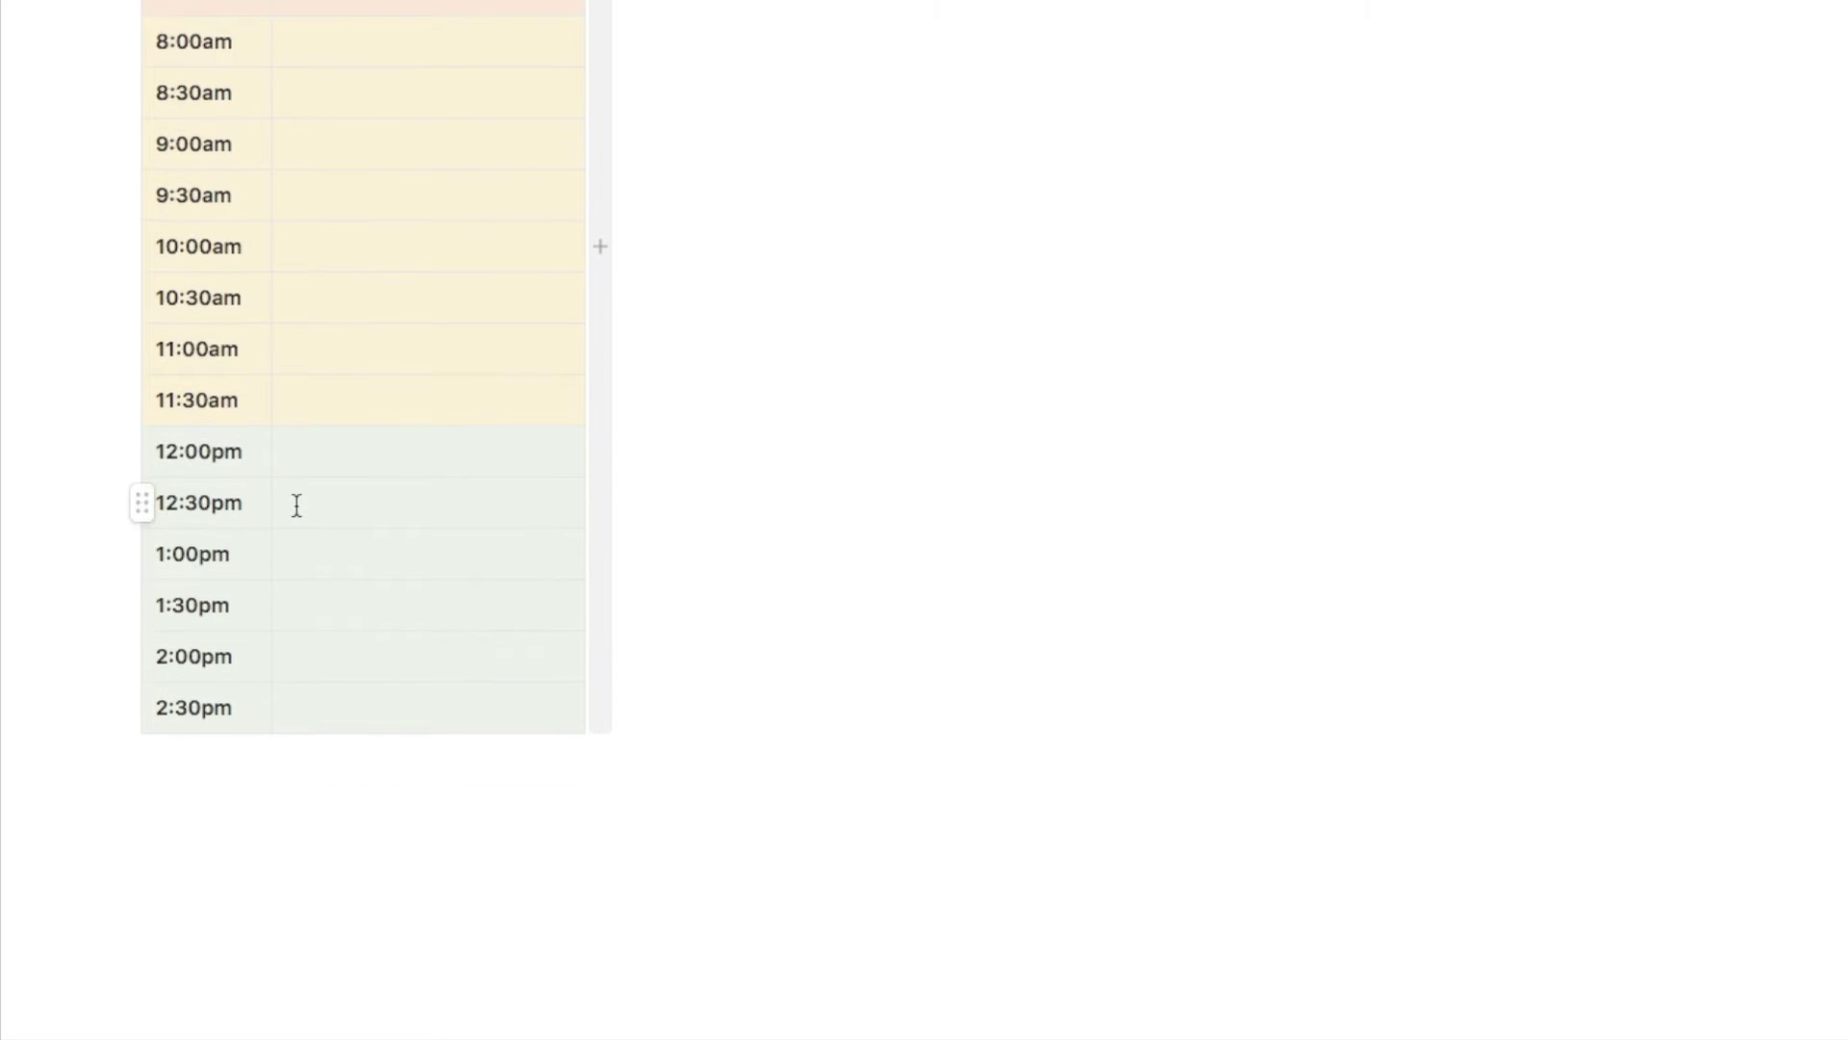
pyautogui.scroll(4, 297, 383)
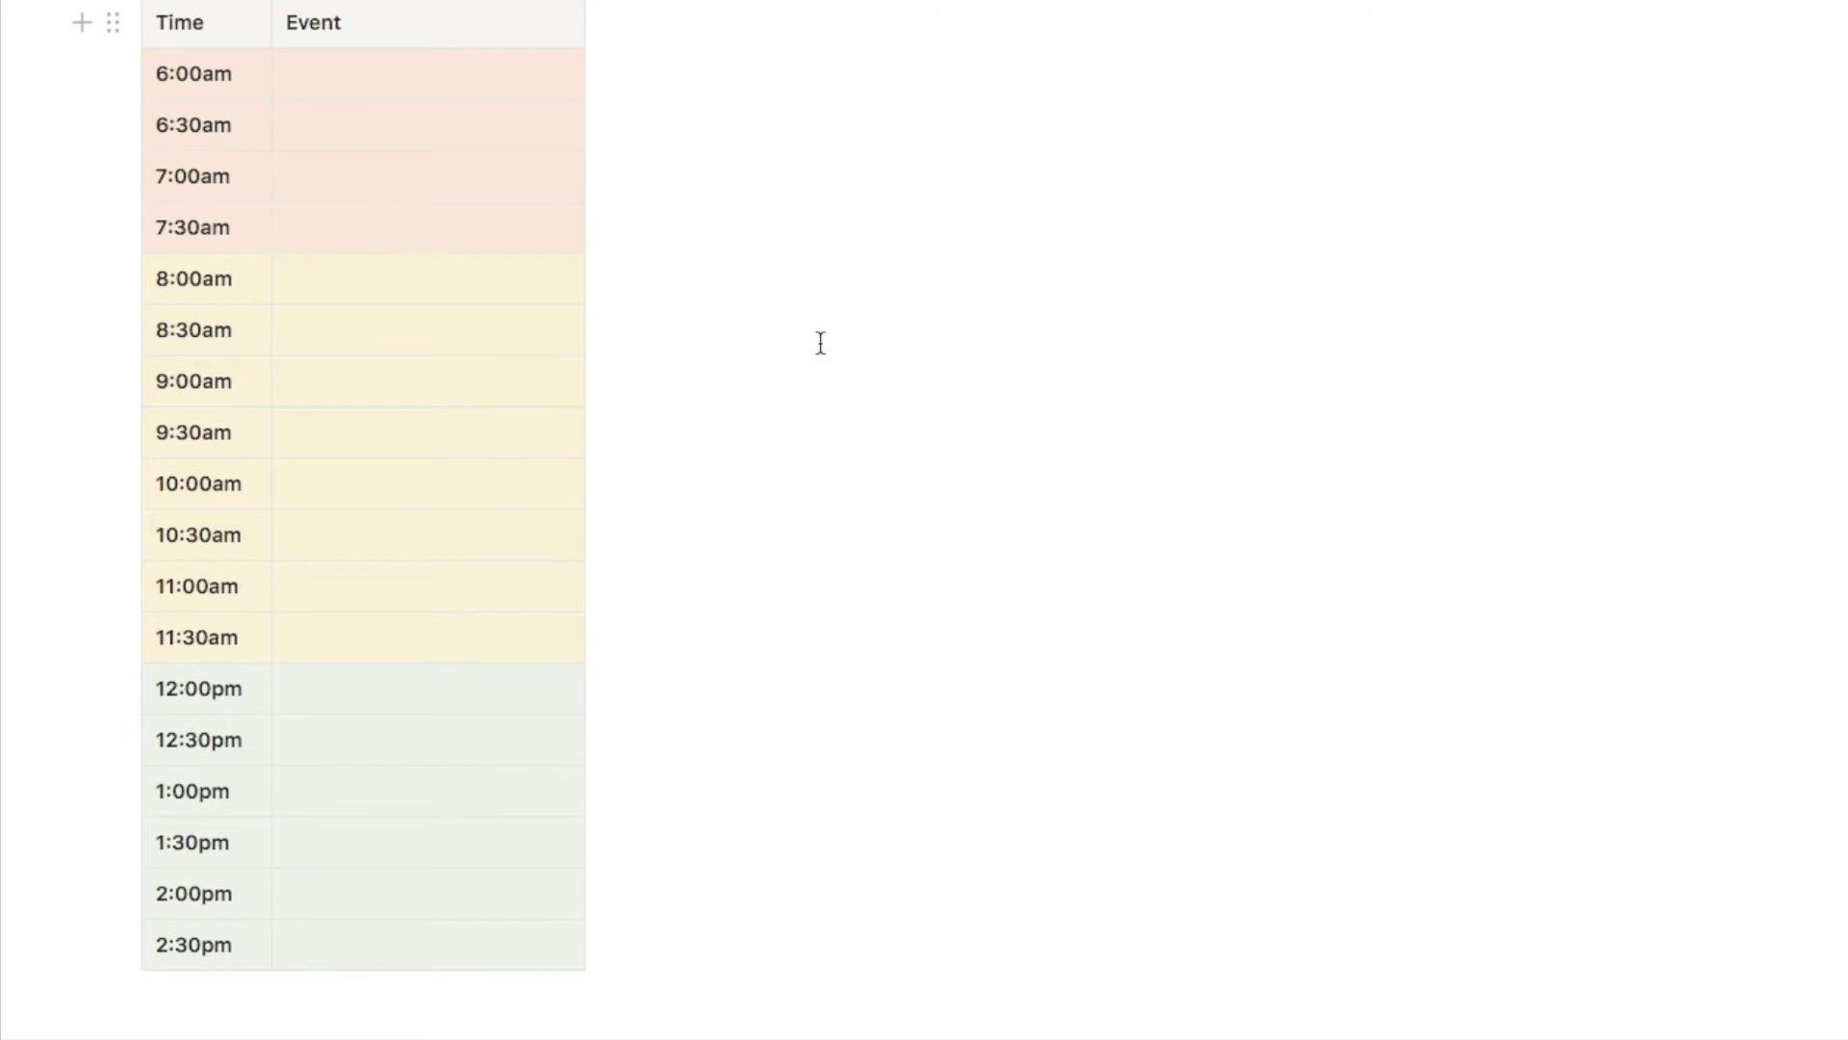
pyautogui.scroll(-5, 400, 388)
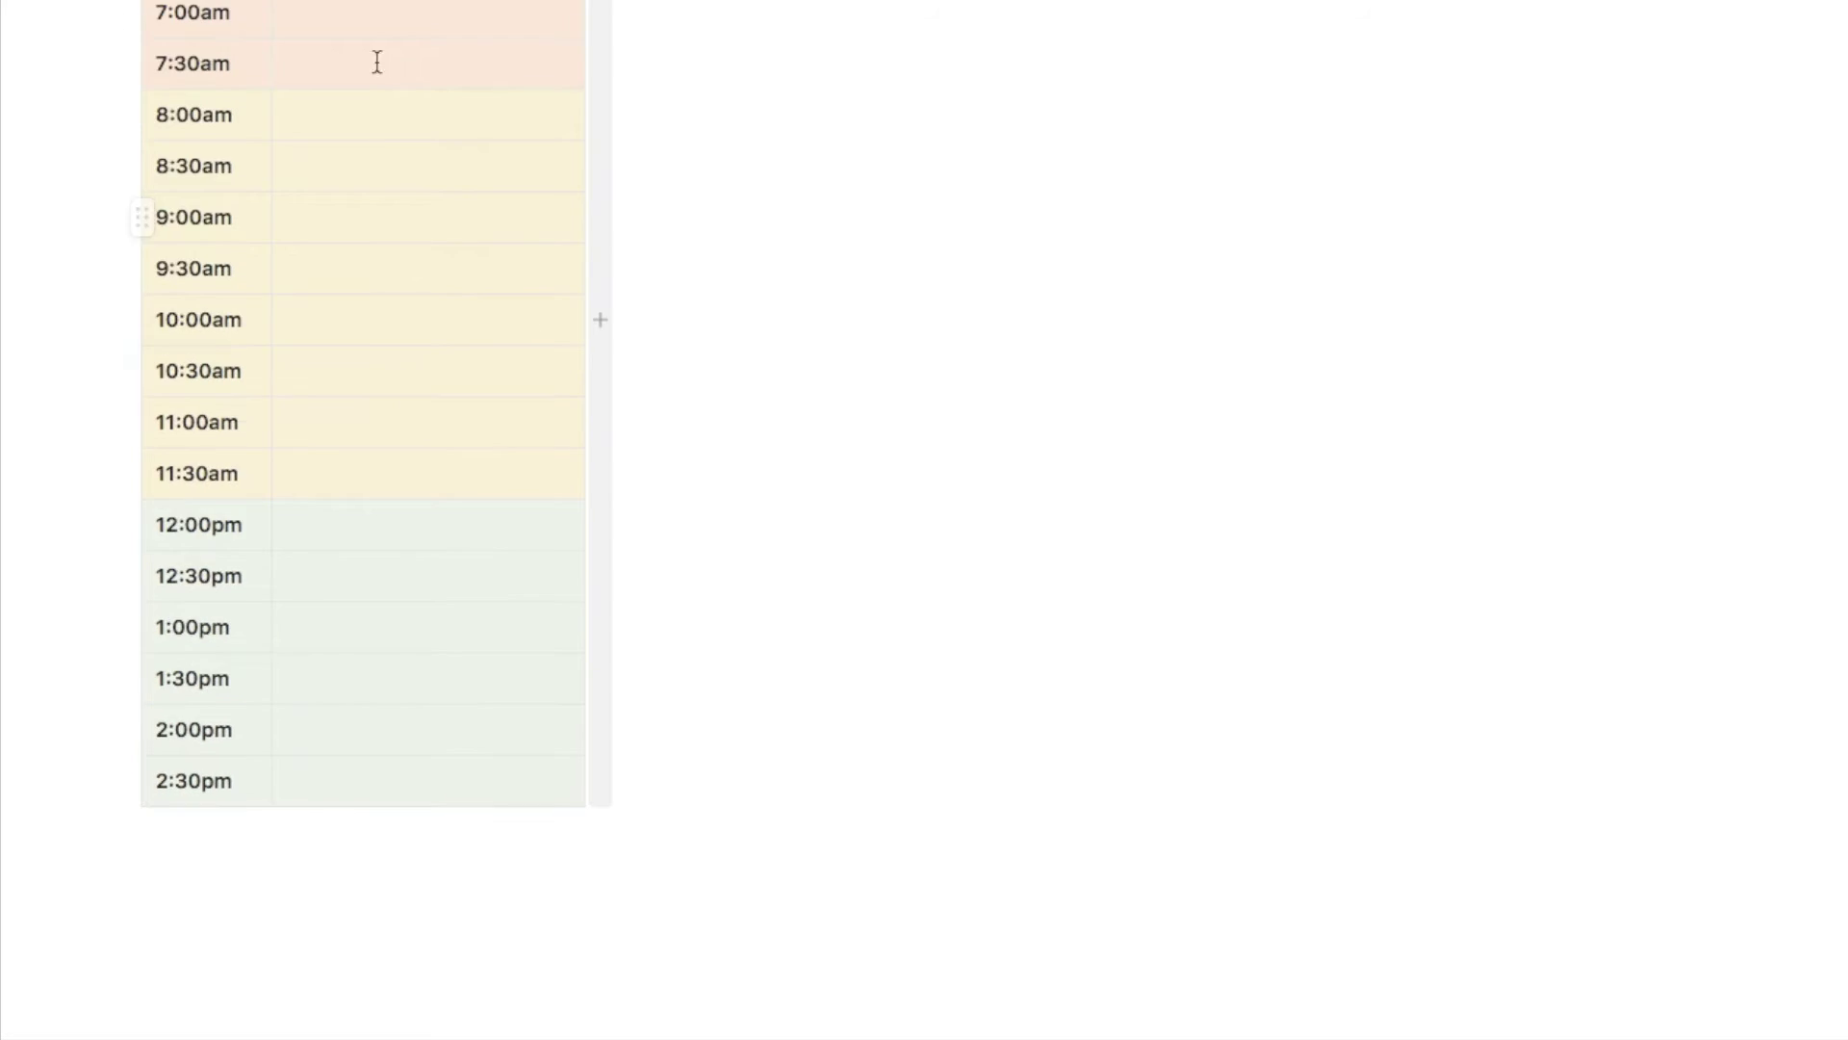
# Step: Insert a second table below the schedule, narrowing its first column and widening the second
pyautogui.click(181, 804)
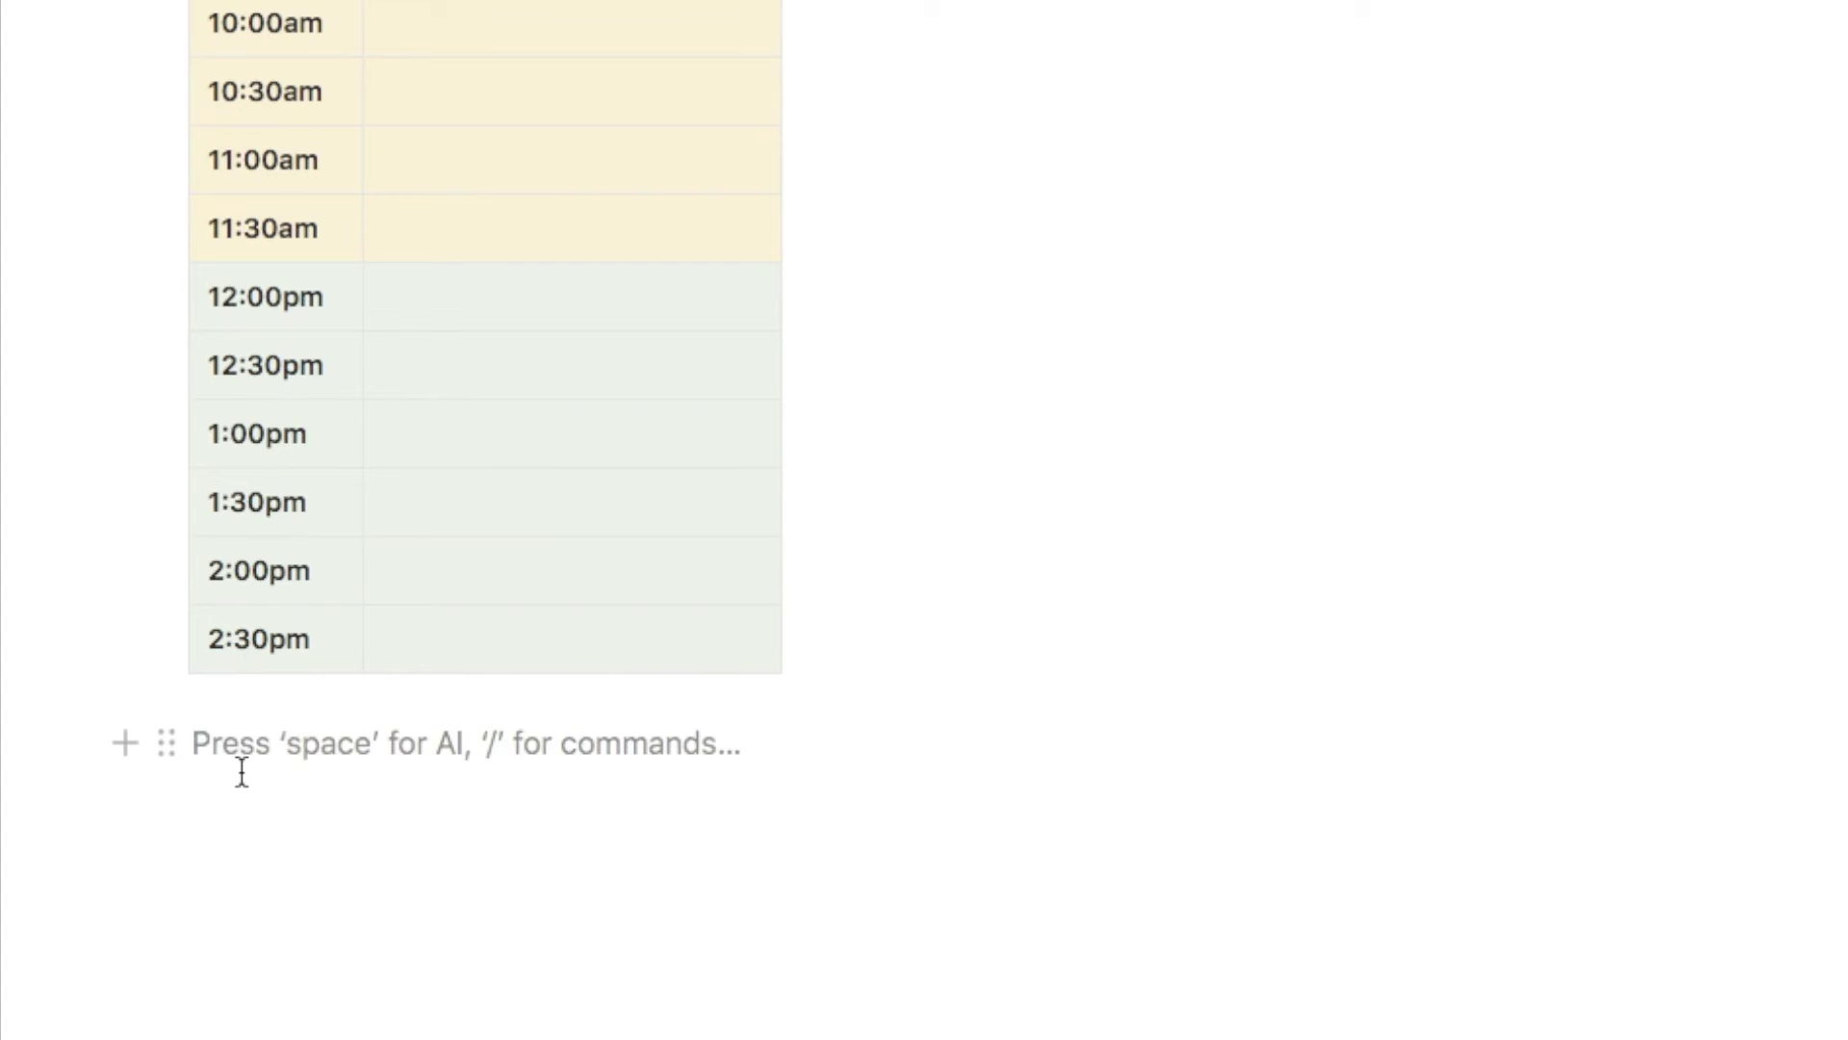
pyautogui.write('/table')
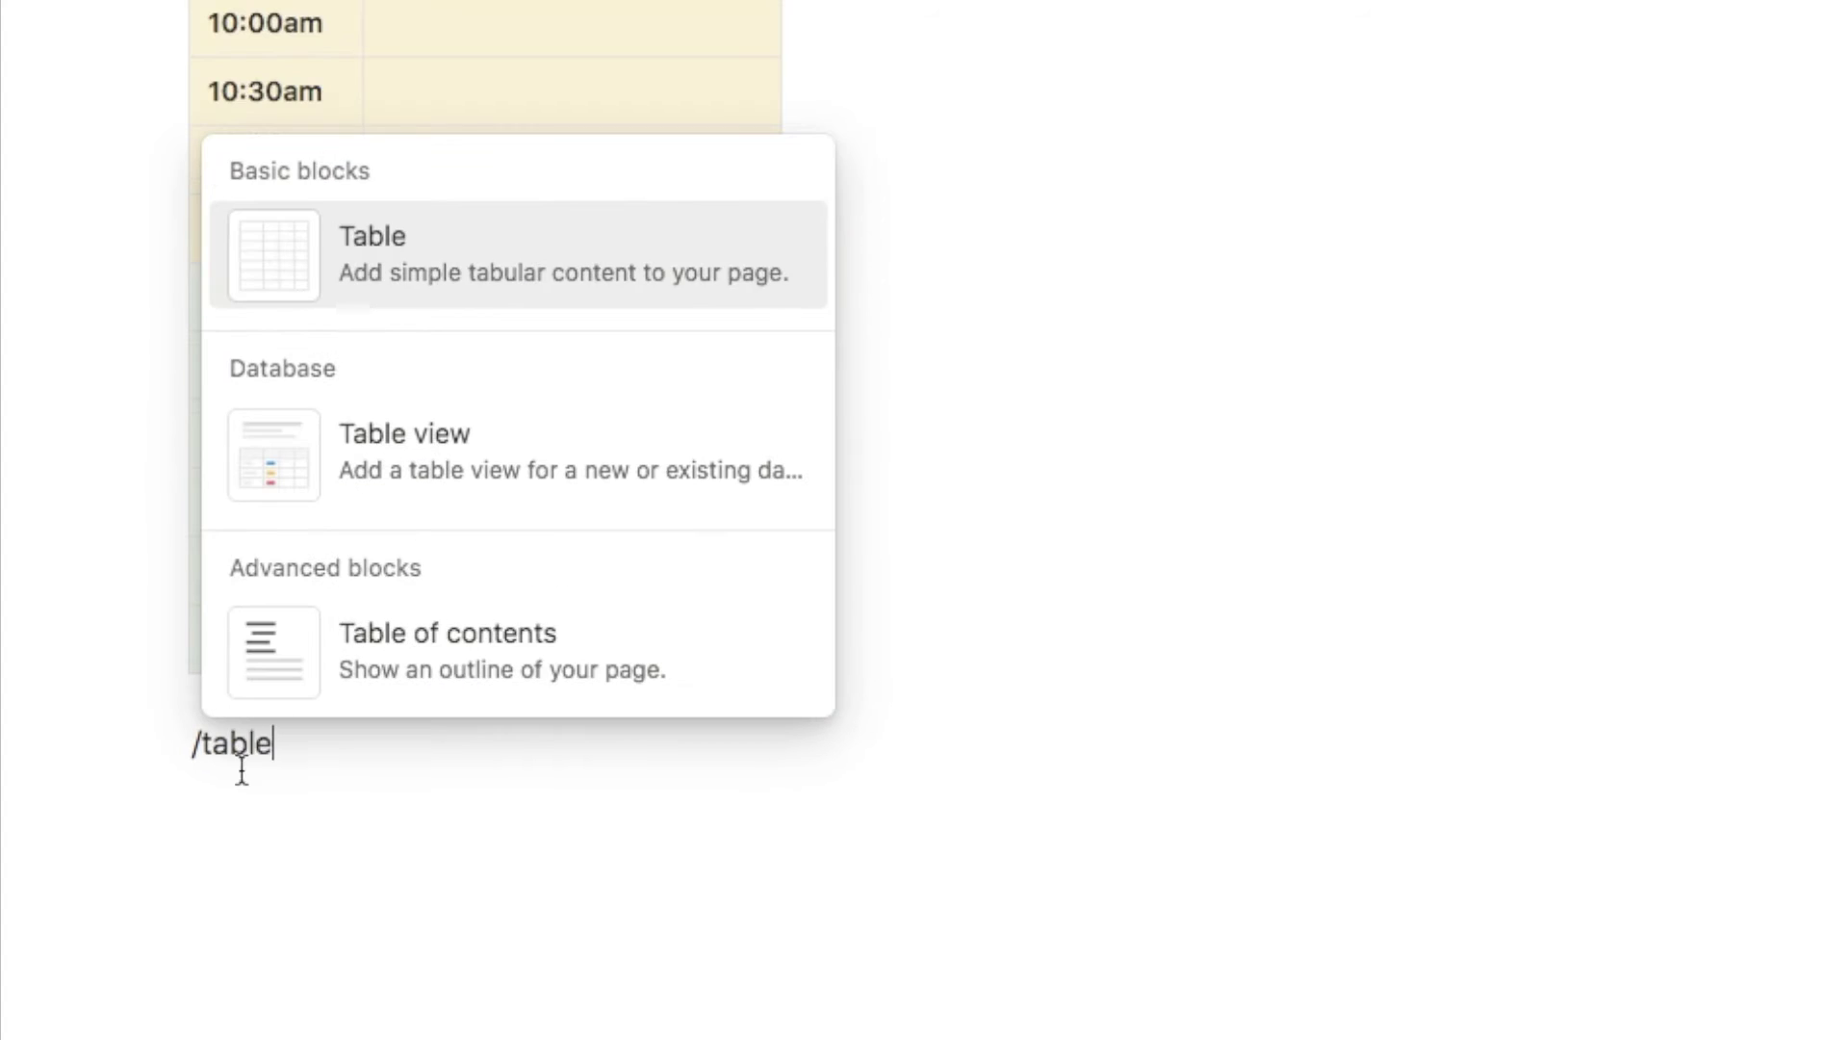
pyautogui.click(391, 291)
pyautogui.scroll(-2, 384, 277)
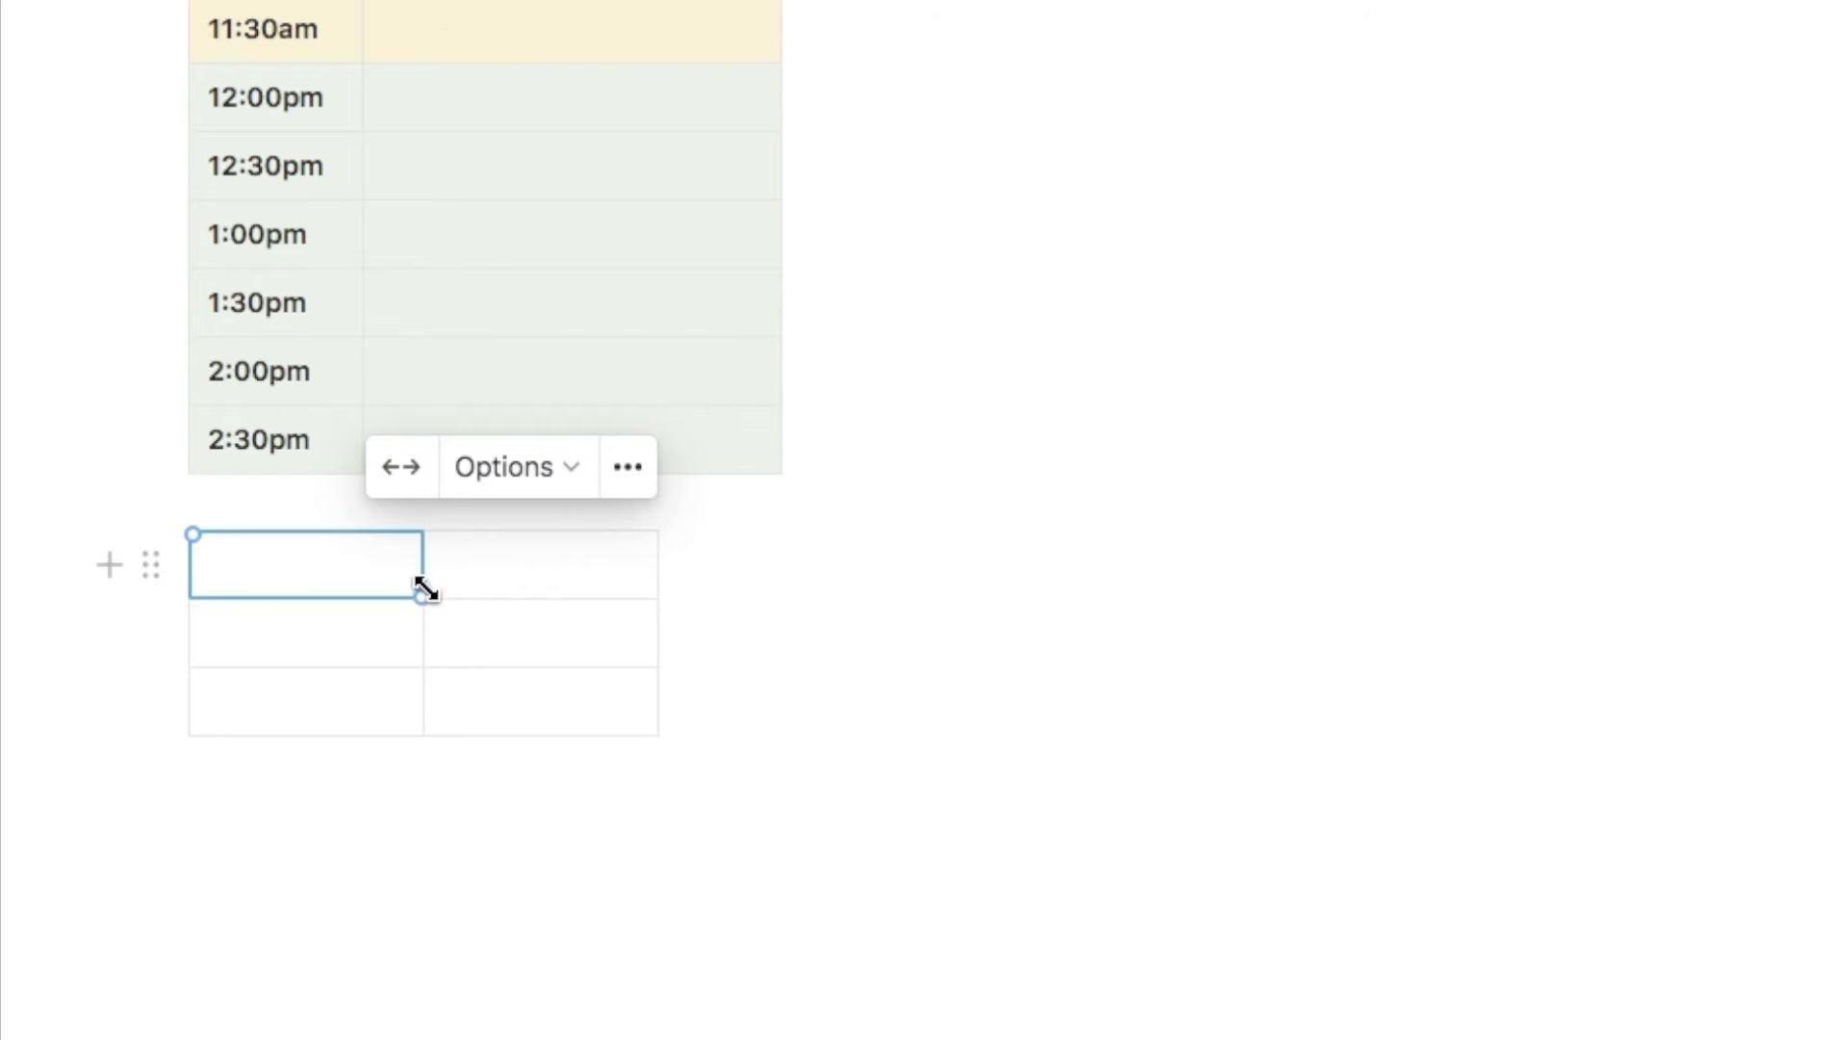
pyautogui.moveTo(421, 565); pyautogui.dragTo(363, 566)
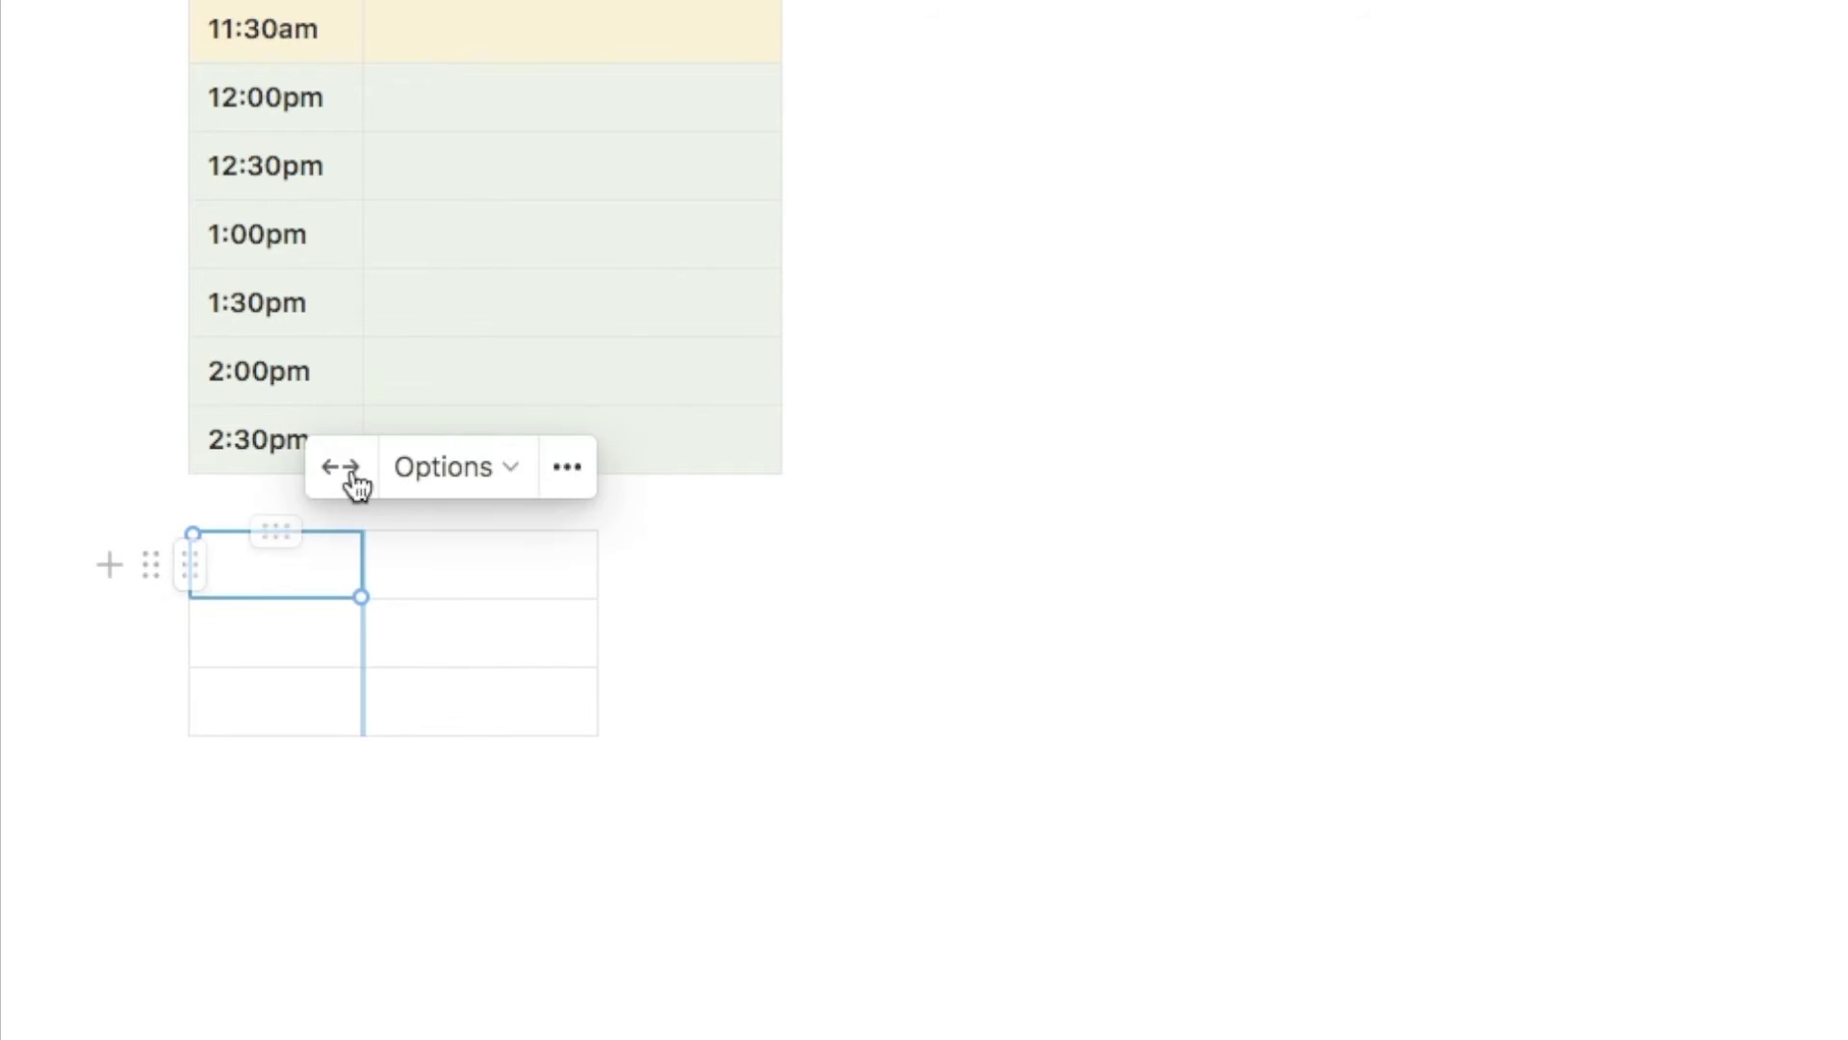
pyautogui.moveTo(597, 561); pyautogui.dragTo(783, 554)
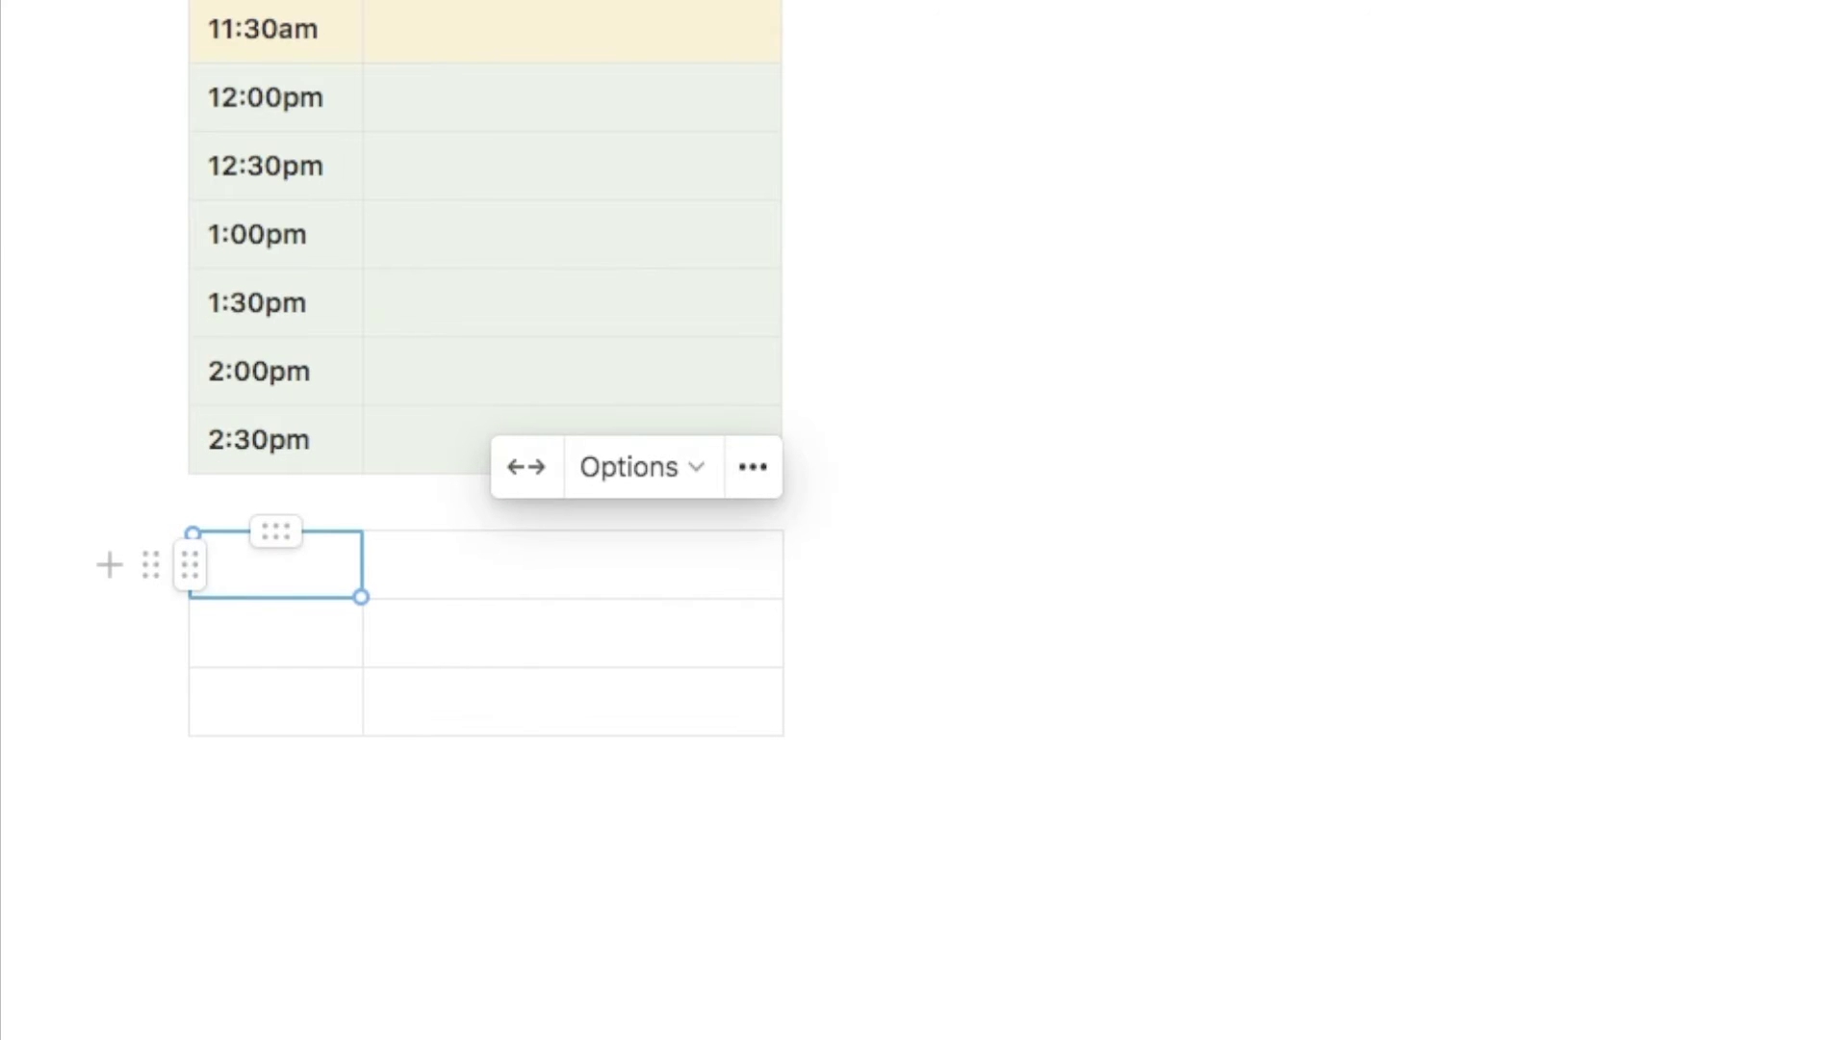
# Step: Enter half-hour times from 3:00pm to 10:00pm in the first column and bold them
pyautogui.write('3:00pm')
pyautogui.press('Return')
pyautogui.write('3:')
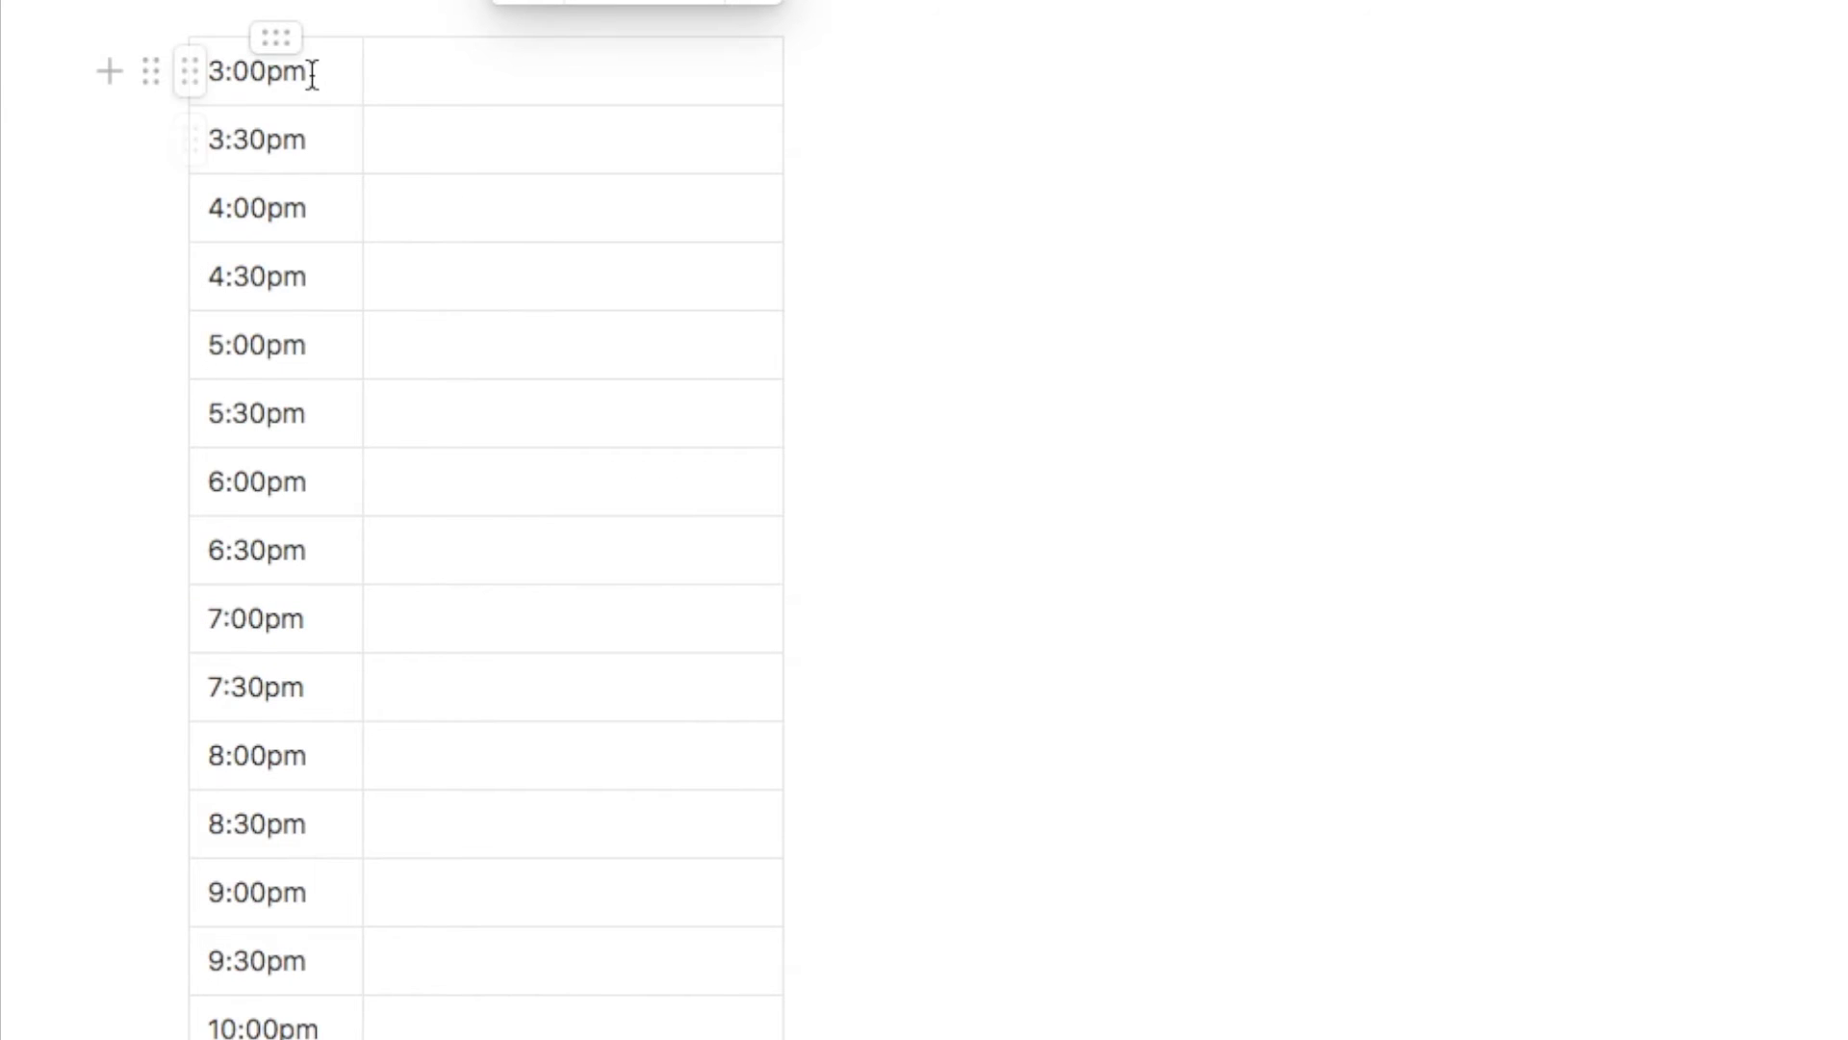
pyautogui.click(279, 38)
pyautogui.click(1036, 272)
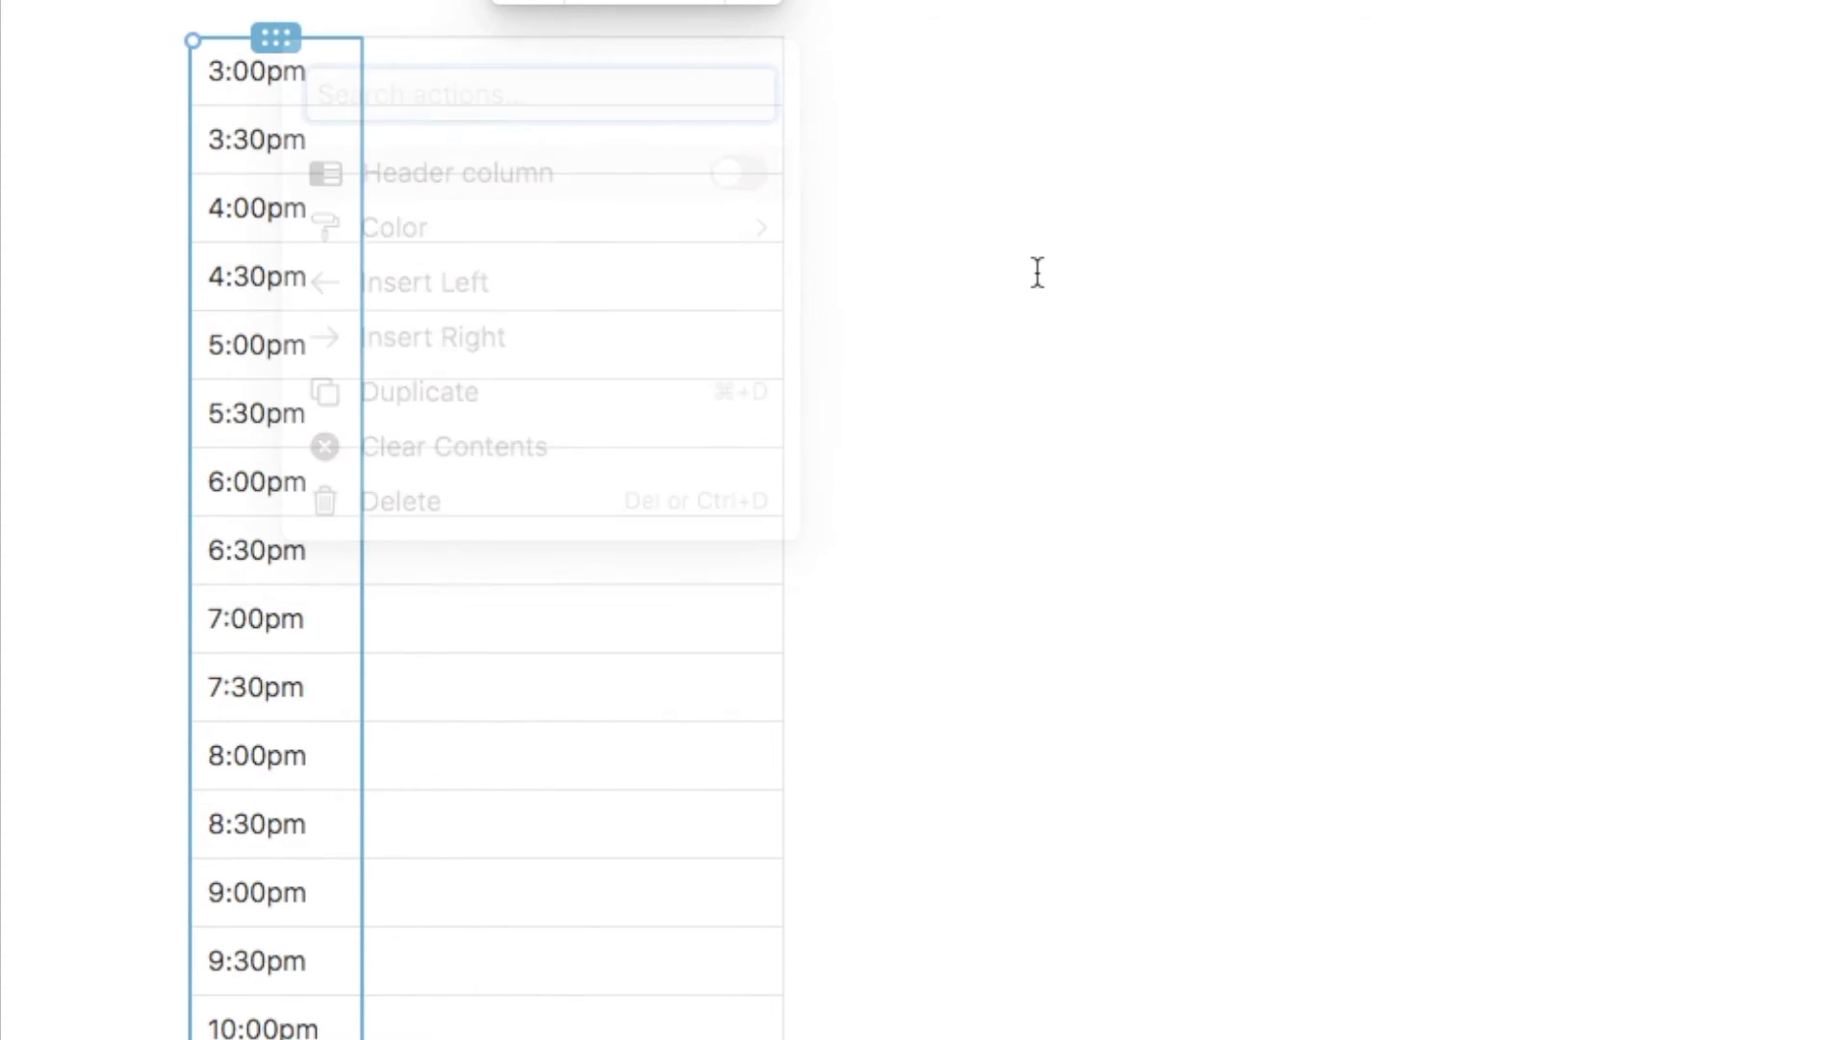
pyautogui.press('super+b')
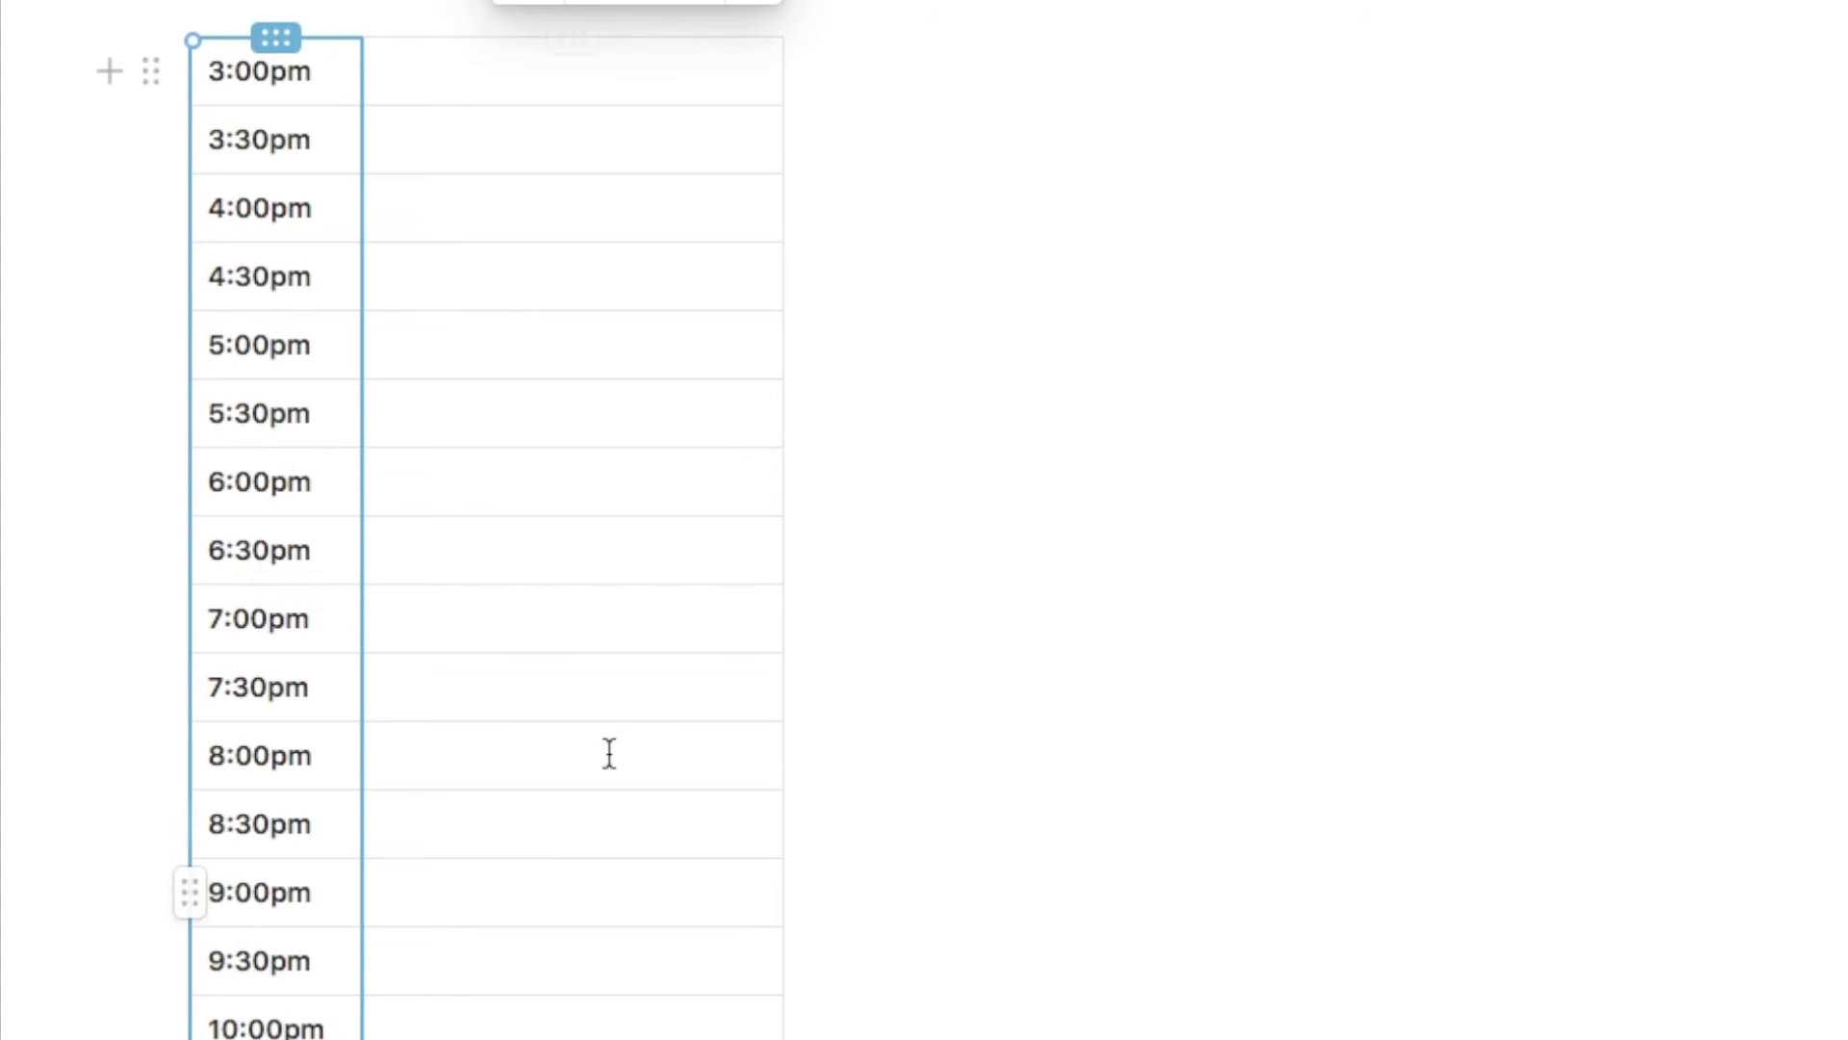
pyautogui.scroll(5, 528, 615)
pyautogui.scroll(-2, 413, 252)
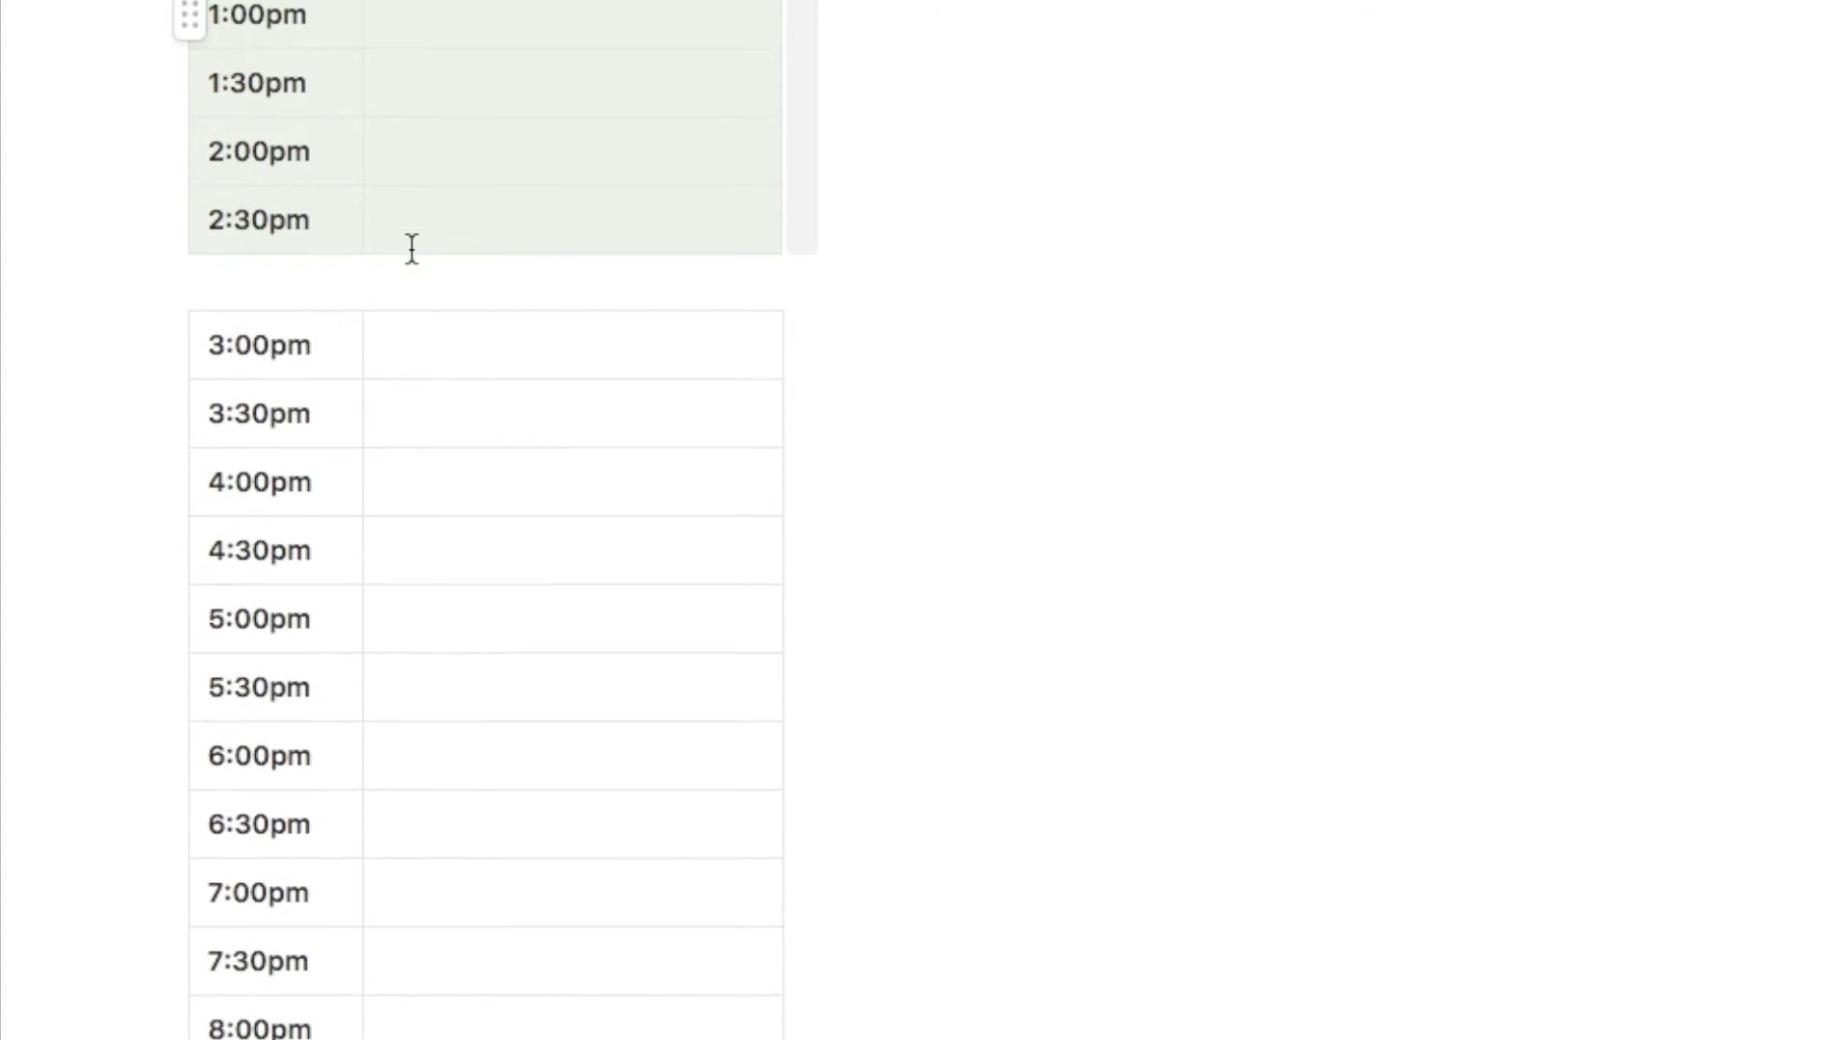
pyautogui.click(191, 334)
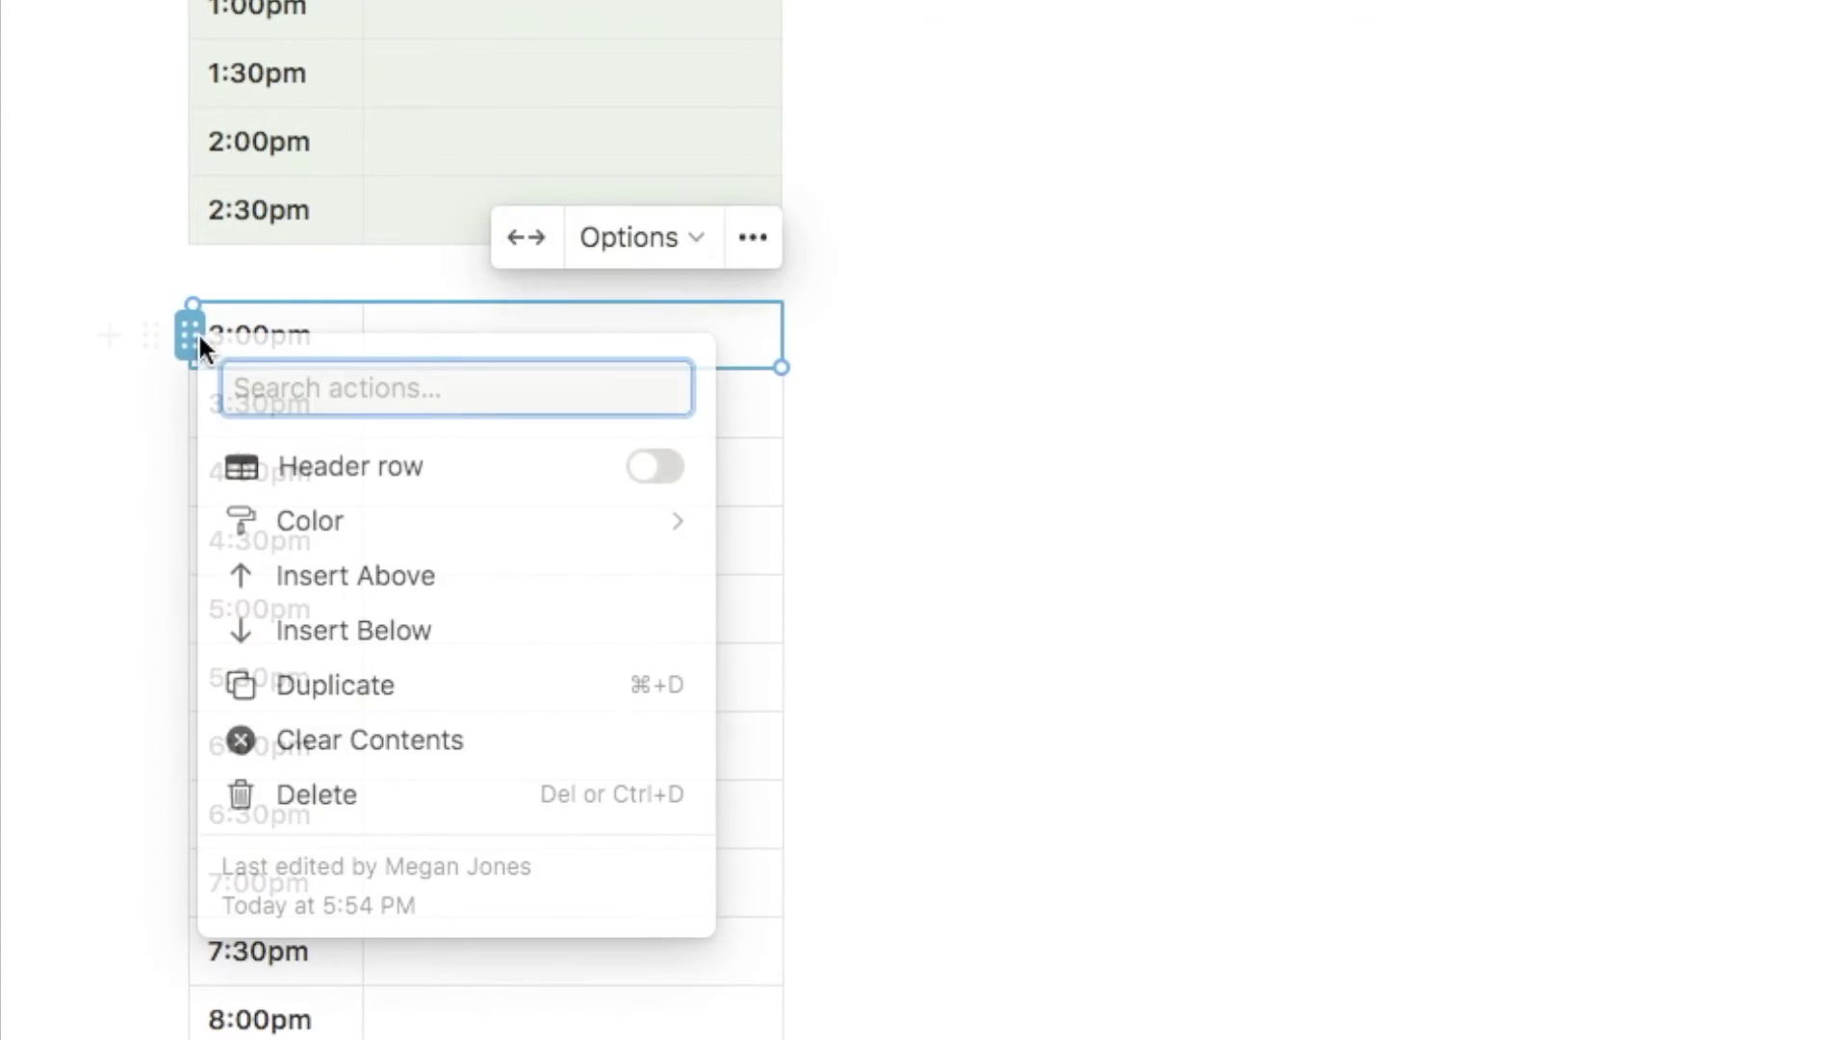
# Step: Apply Green, Blue and Purple backgrounds to the 3:00pm, 5:00pm and 9:00pm row groups
pyautogui.moveTo(289, 521)
pyautogui.click(978, 909)
pyautogui.scroll(-2, 611, 149)
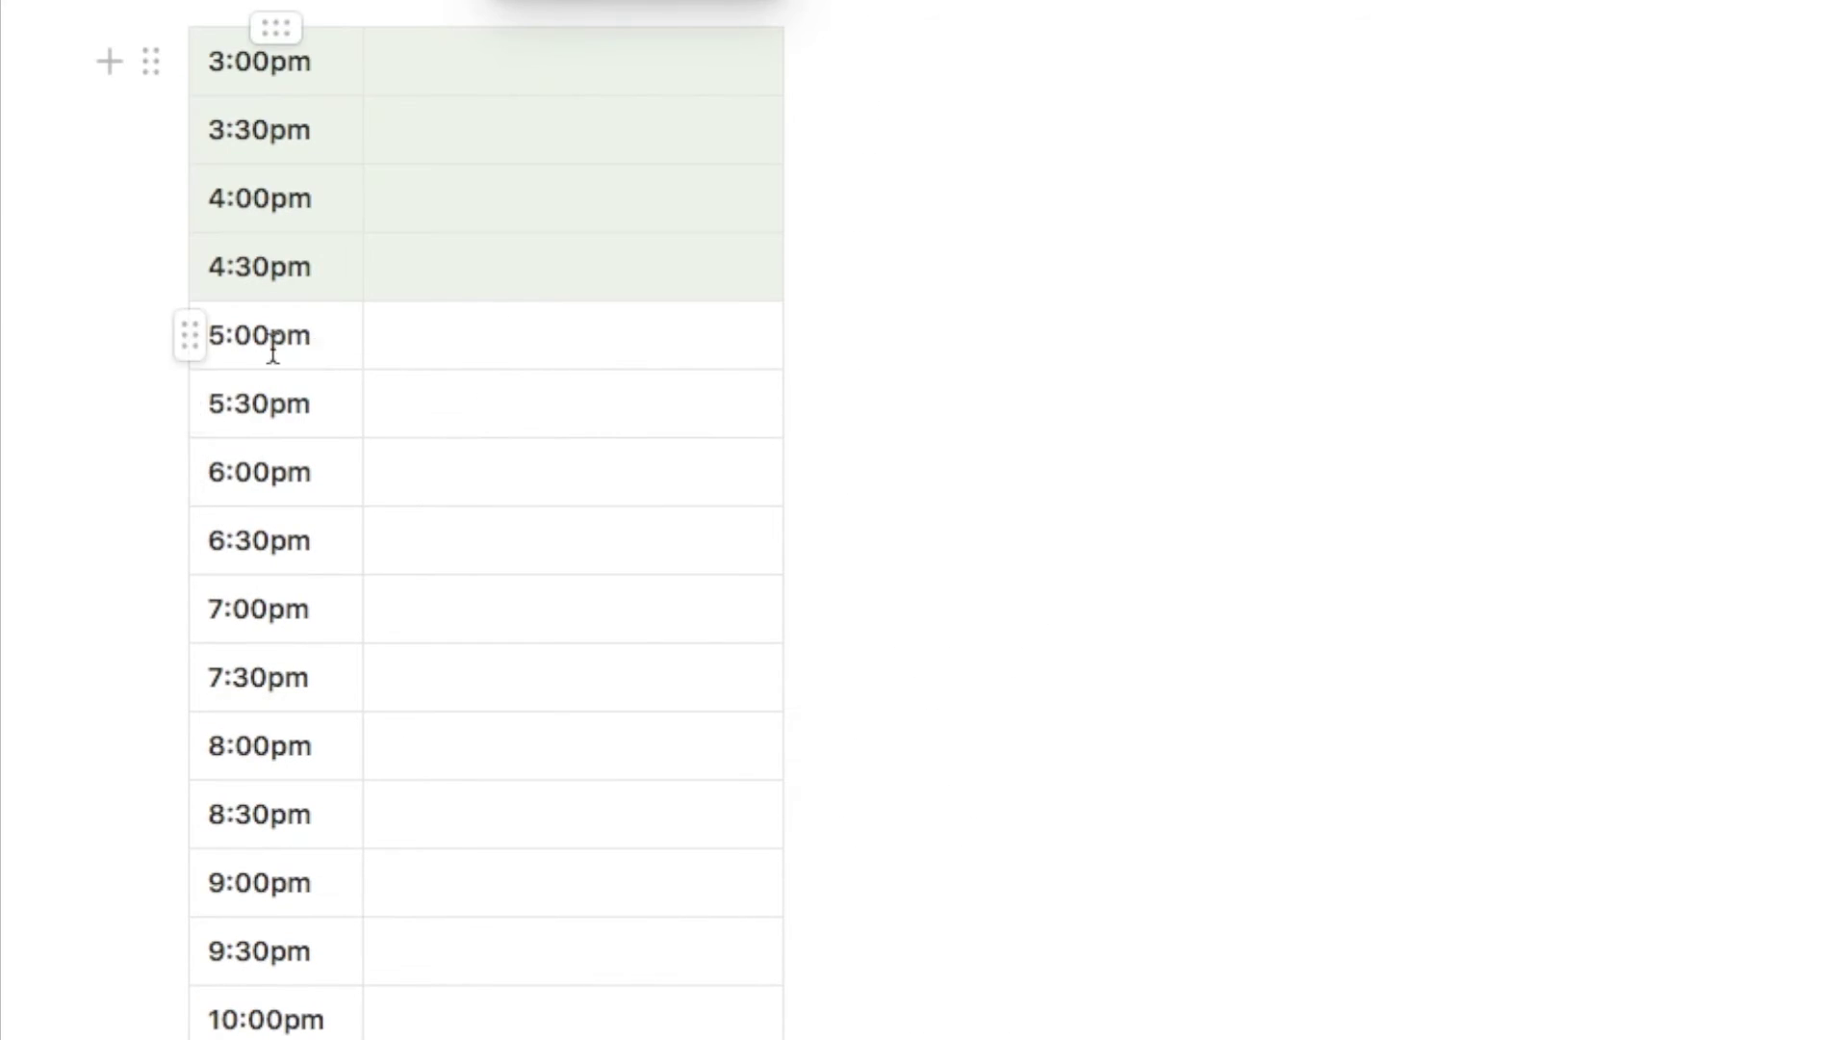
pyautogui.click(192, 338)
pyautogui.moveTo(306, 488)
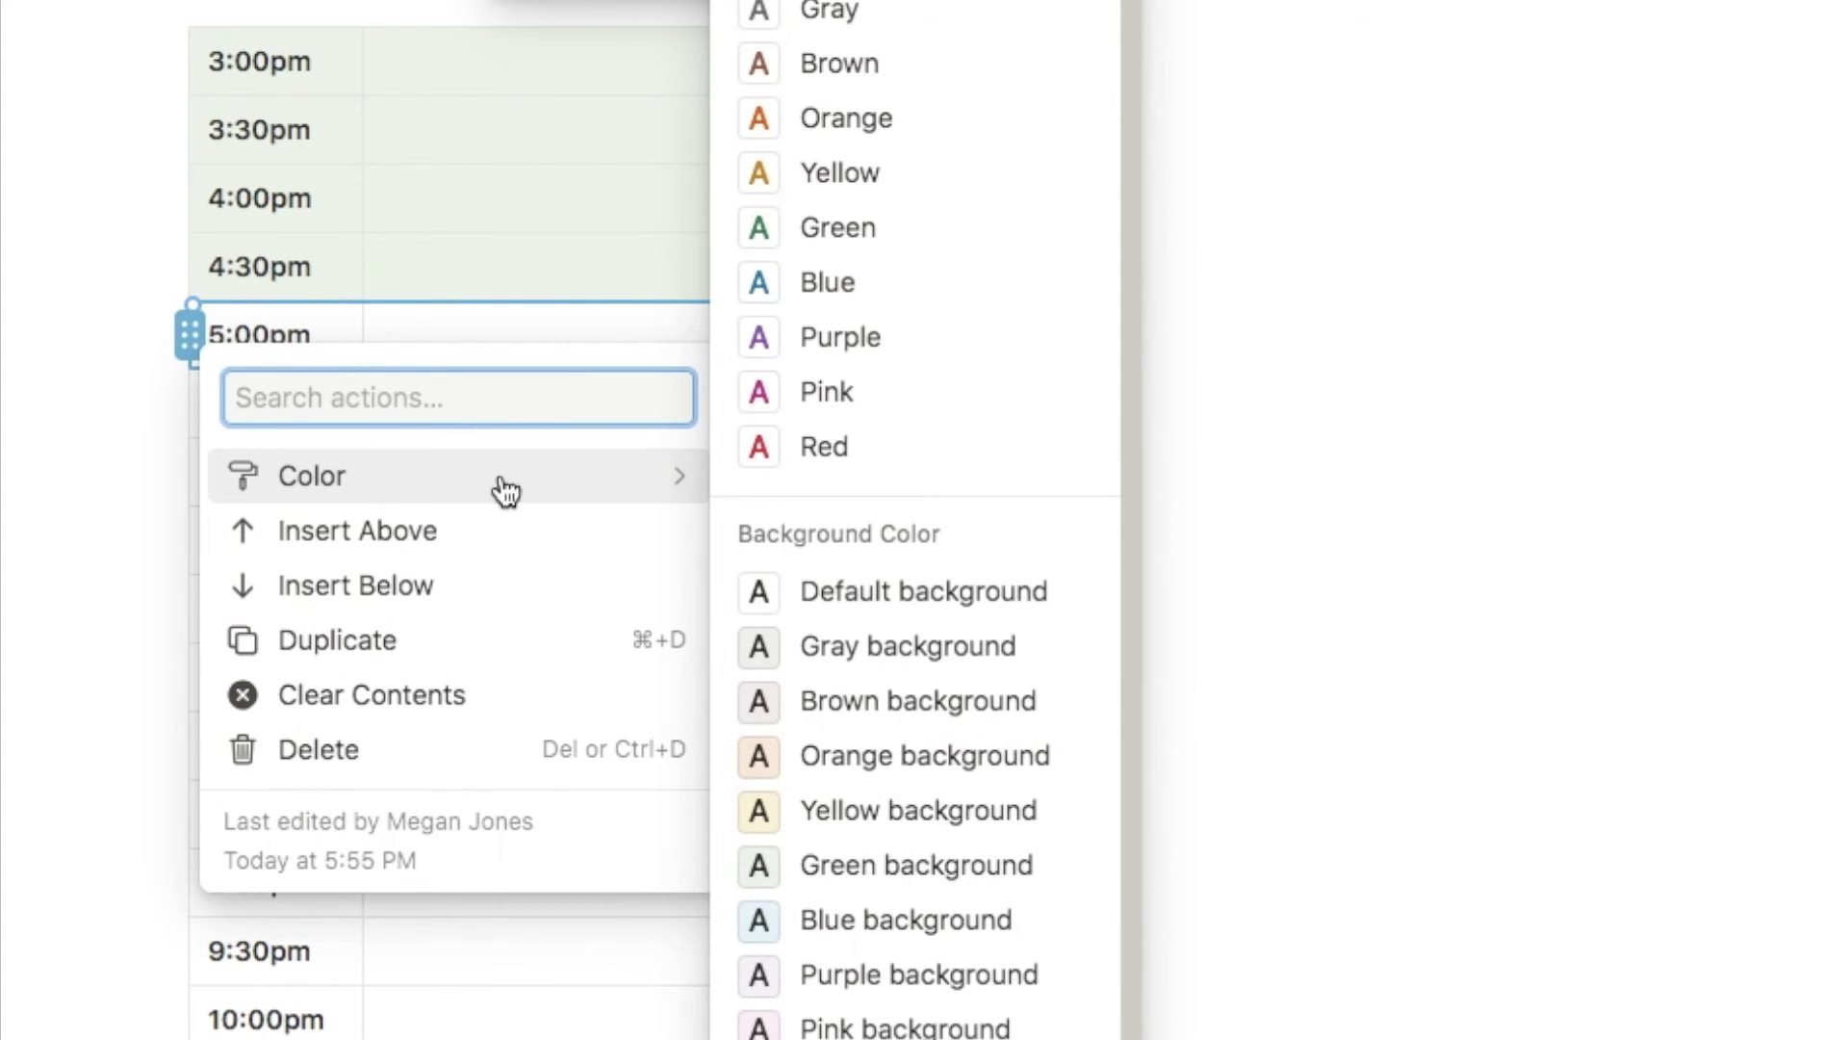
pyautogui.click(939, 919)
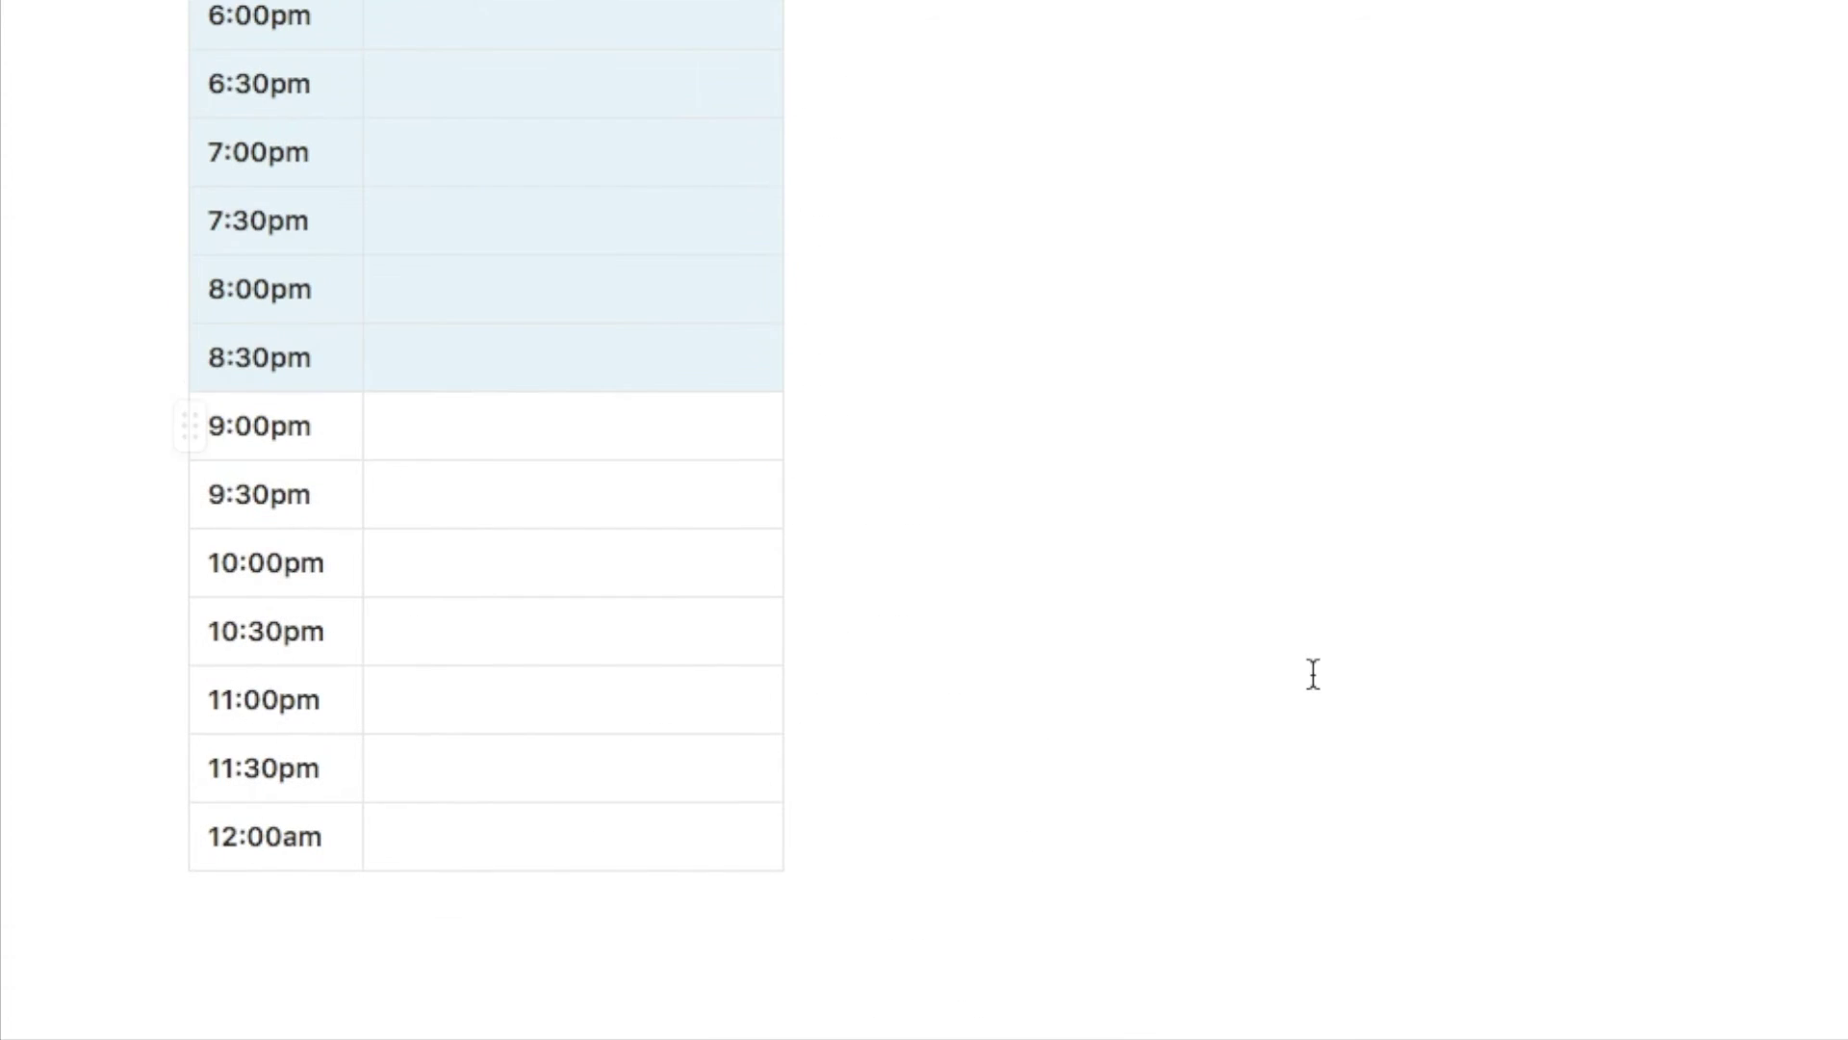
pyautogui.click(190, 424)
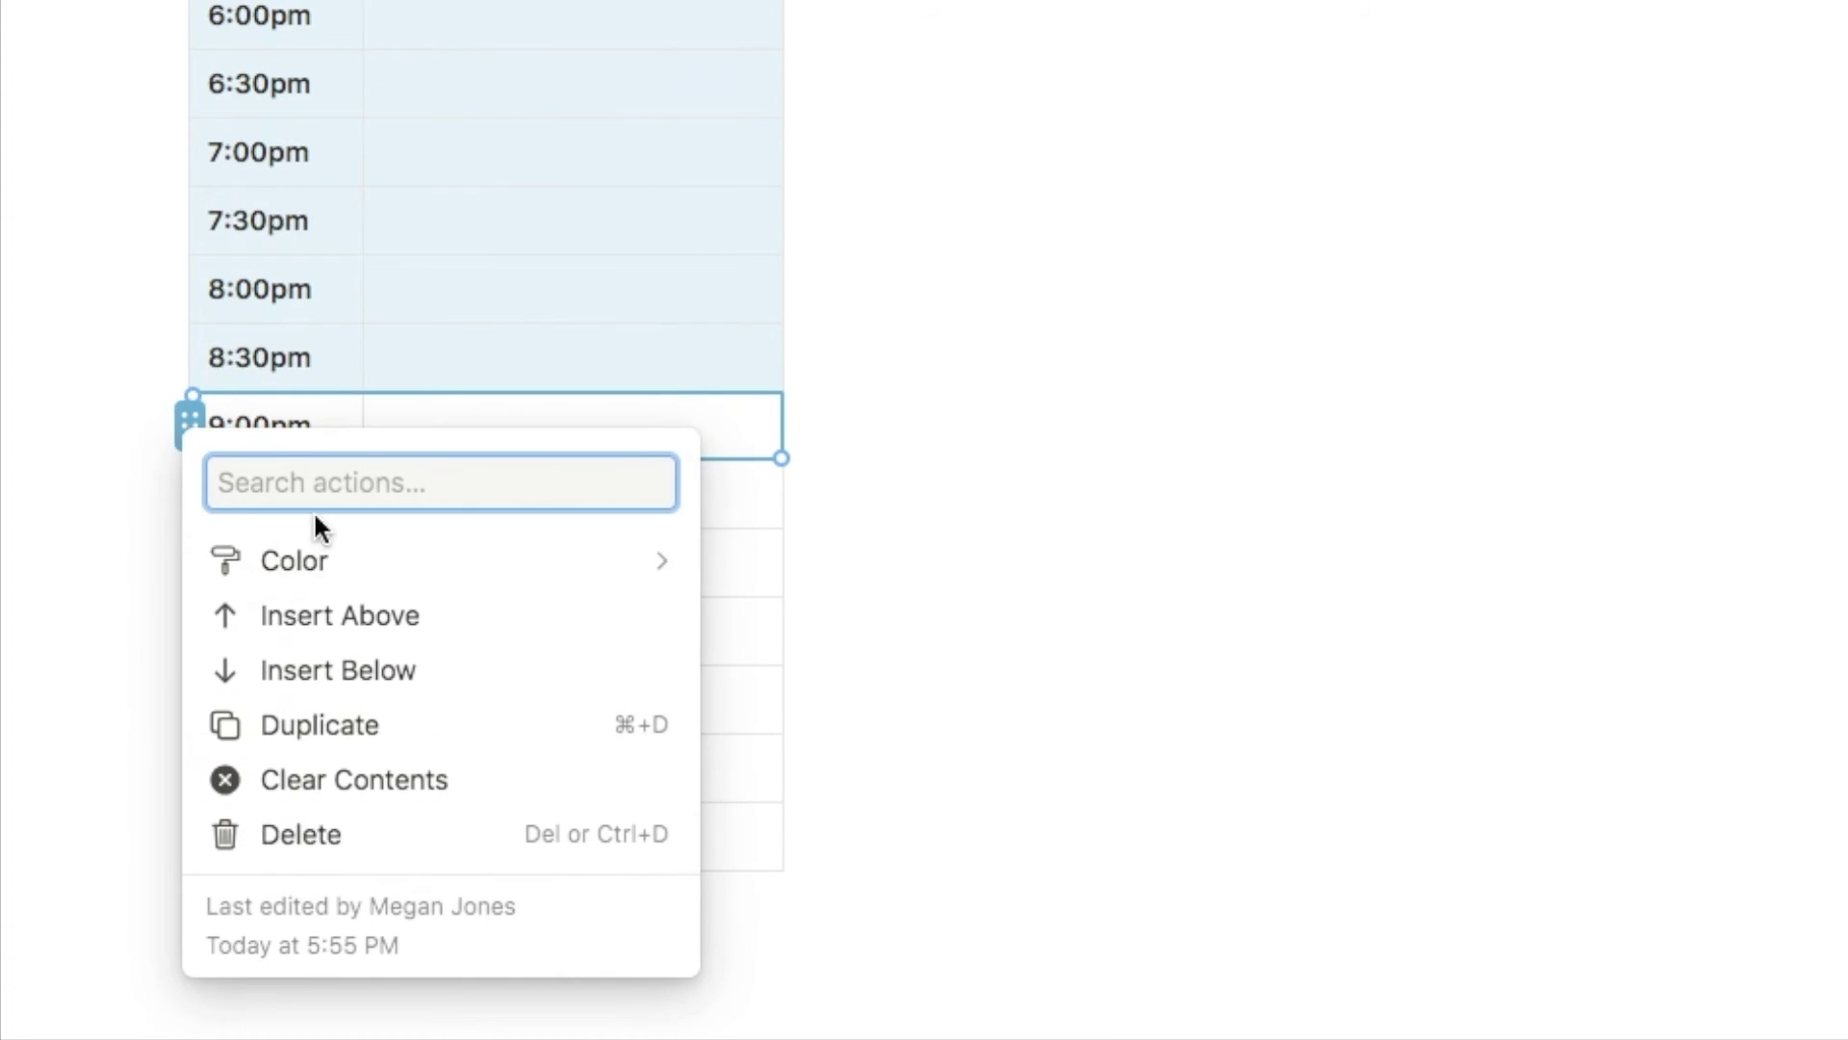
pyautogui.moveTo(321, 565)
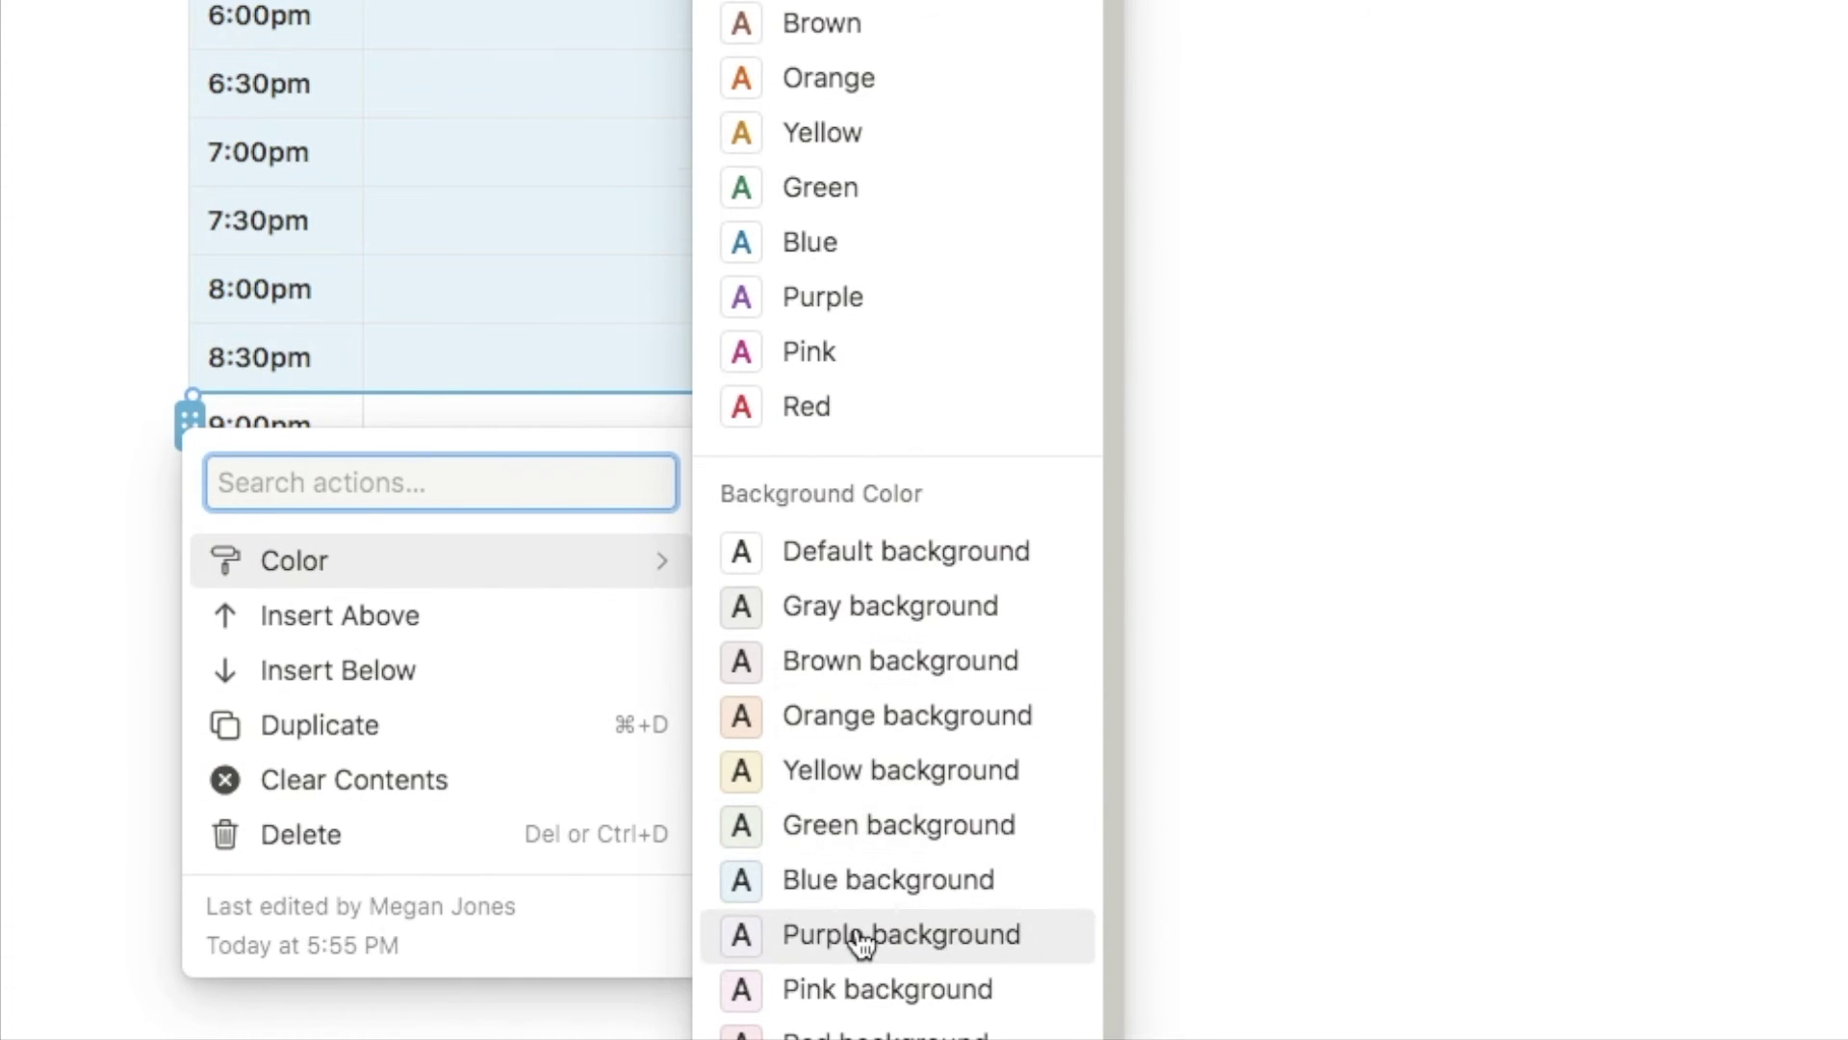
pyautogui.click(860, 934)
pyautogui.scroll(5, 674, 597)
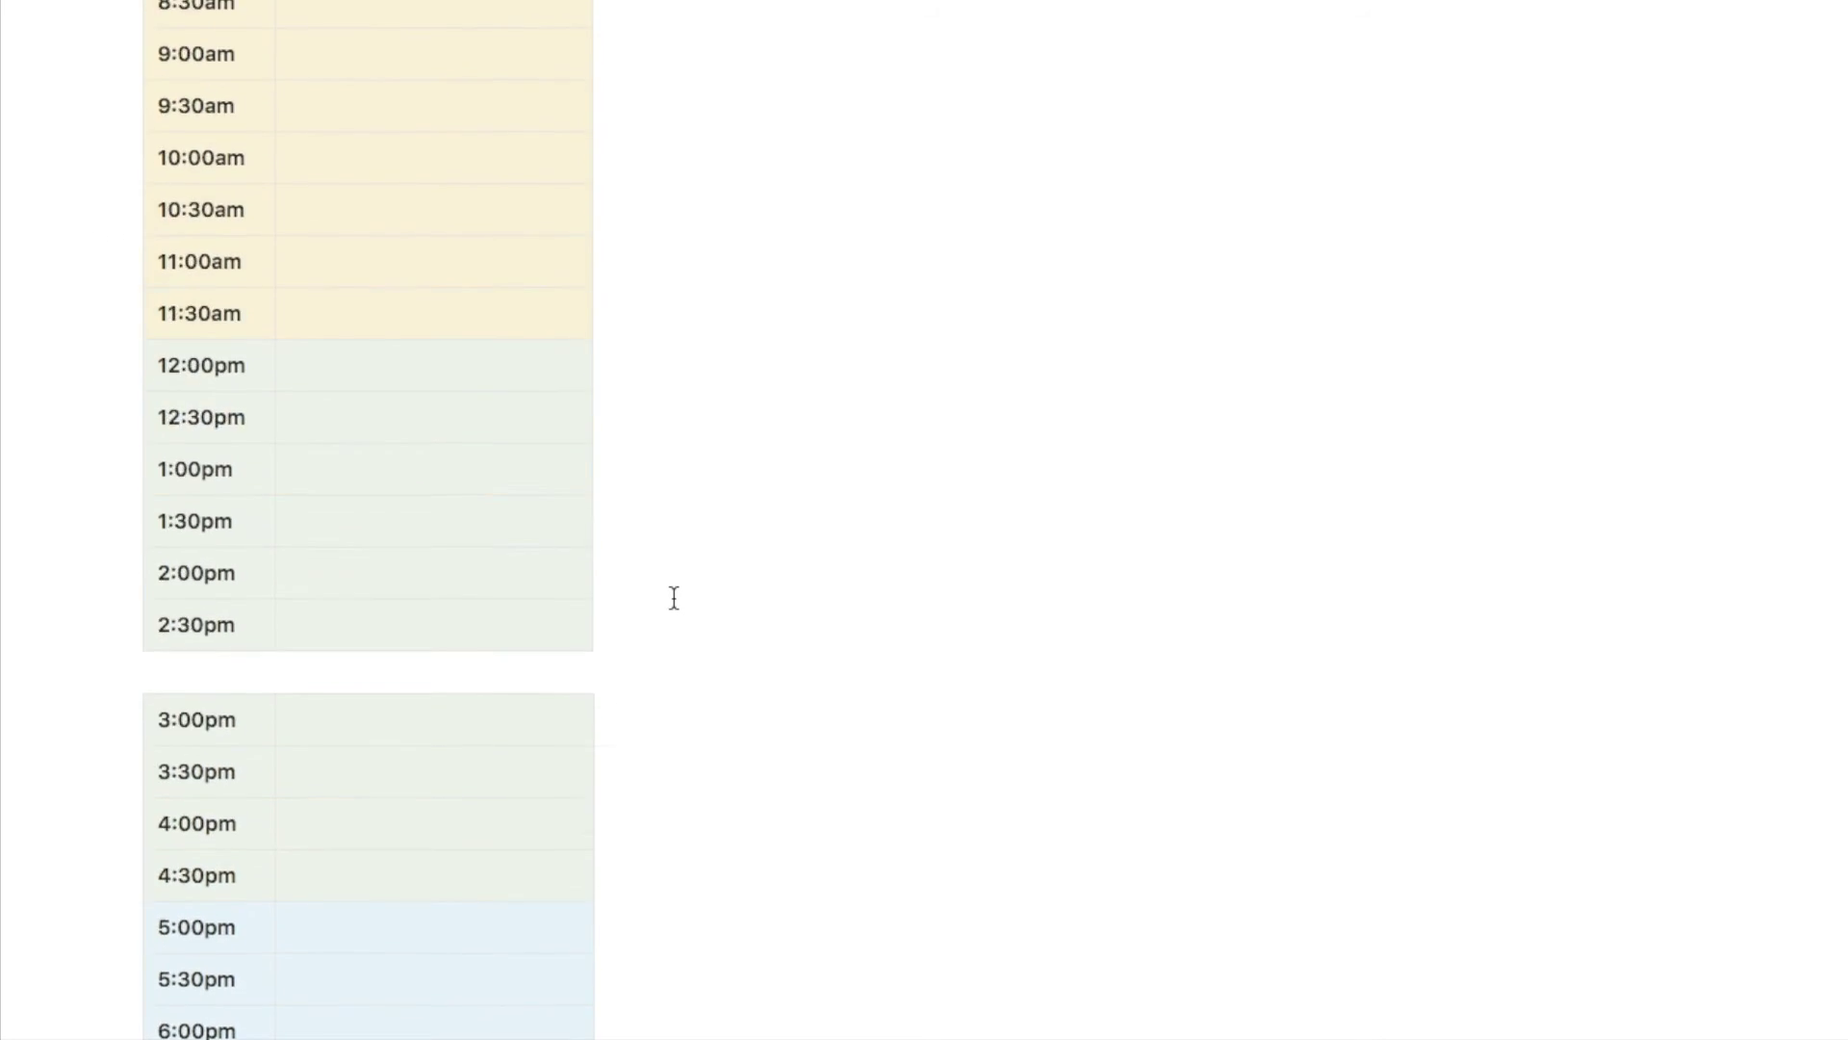
pyautogui.scroll(8, 673, 598)
pyautogui.scroll(-10, 674, 598)
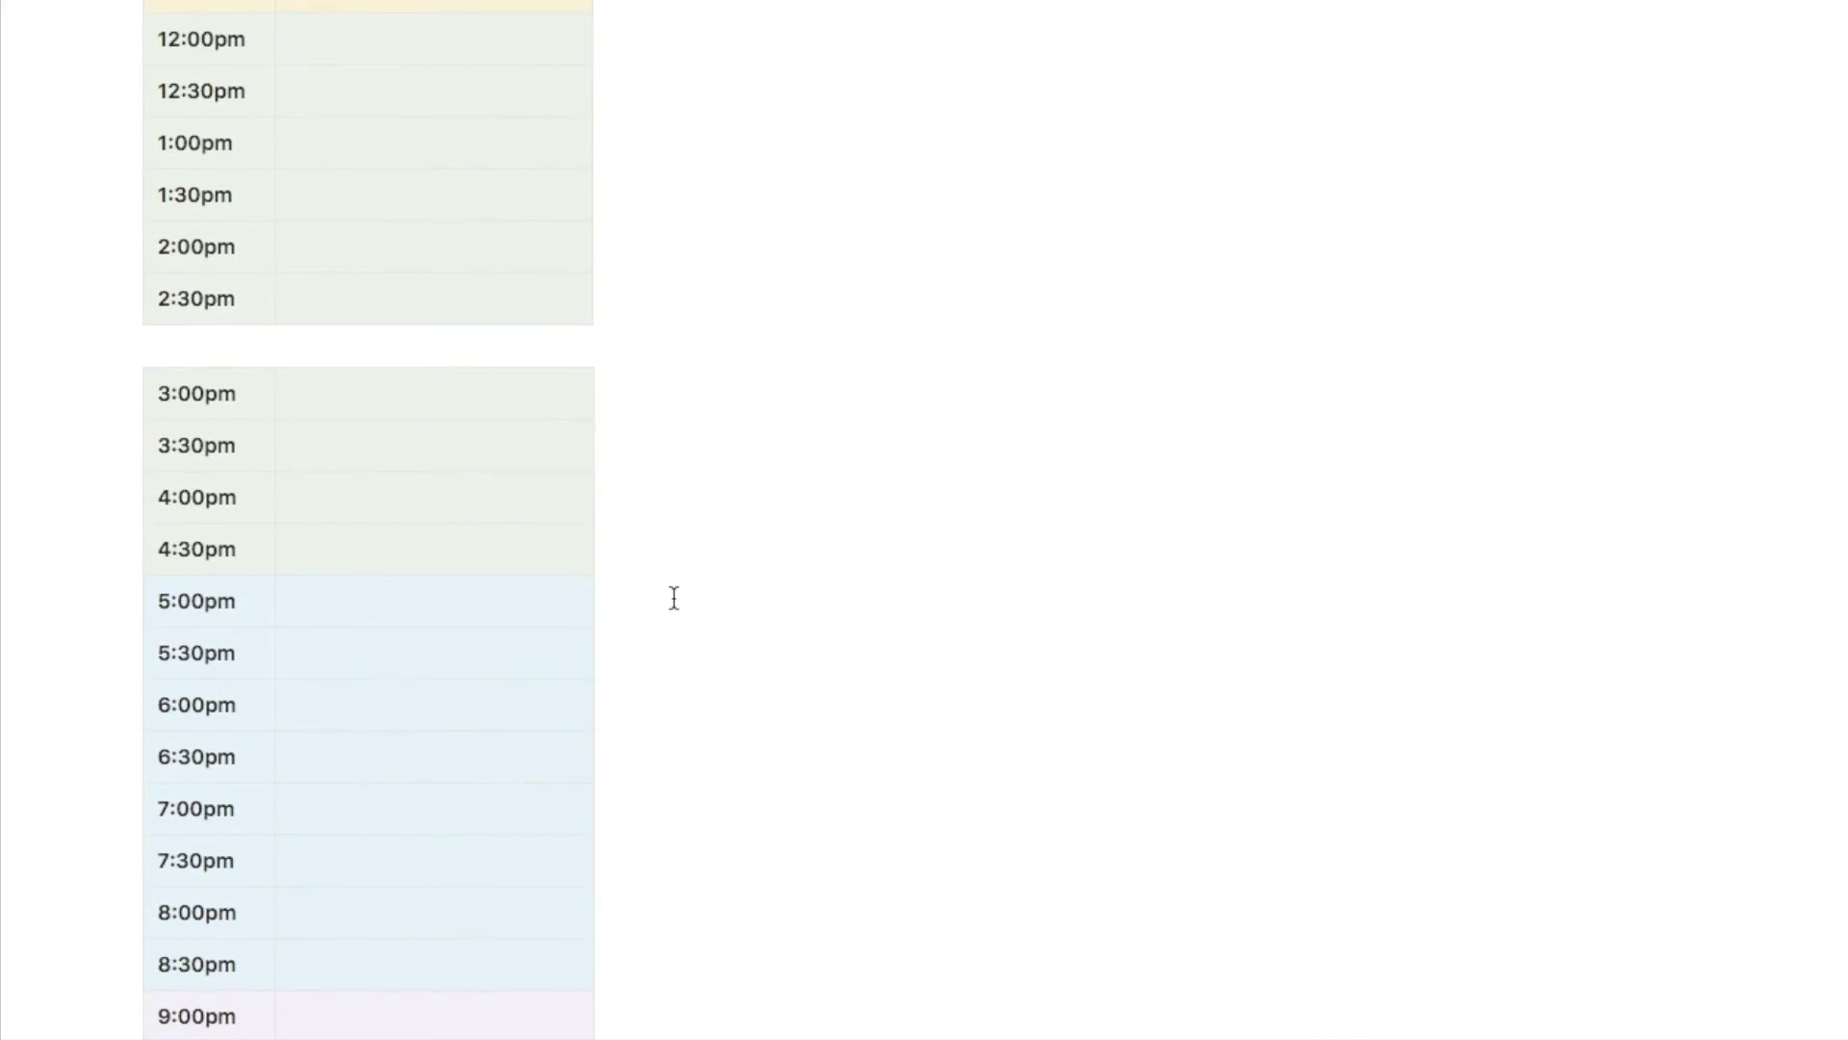
pyautogui.scroll(10, 483, 557)
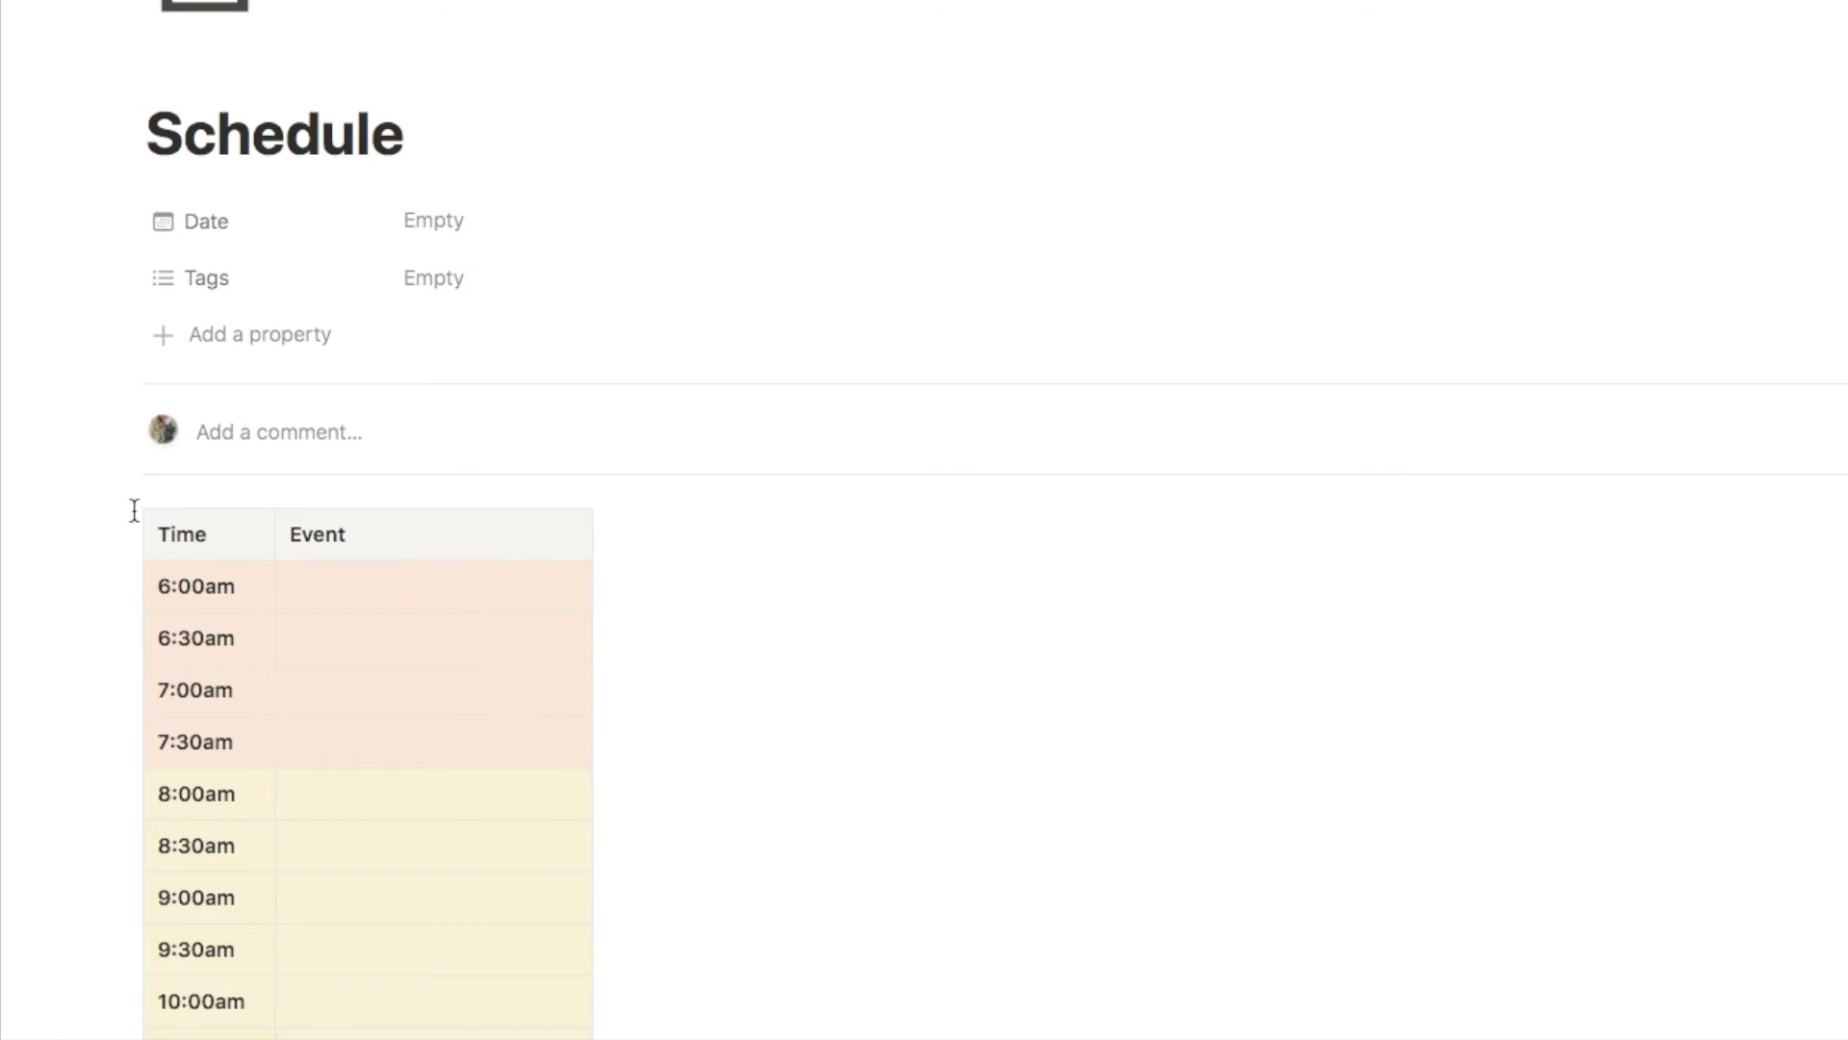
# Step: Insert a 2-column block, then place the morning table left and the afternoon table right
pyautogui.click(140, 504)
pyautogui.write('/2c')
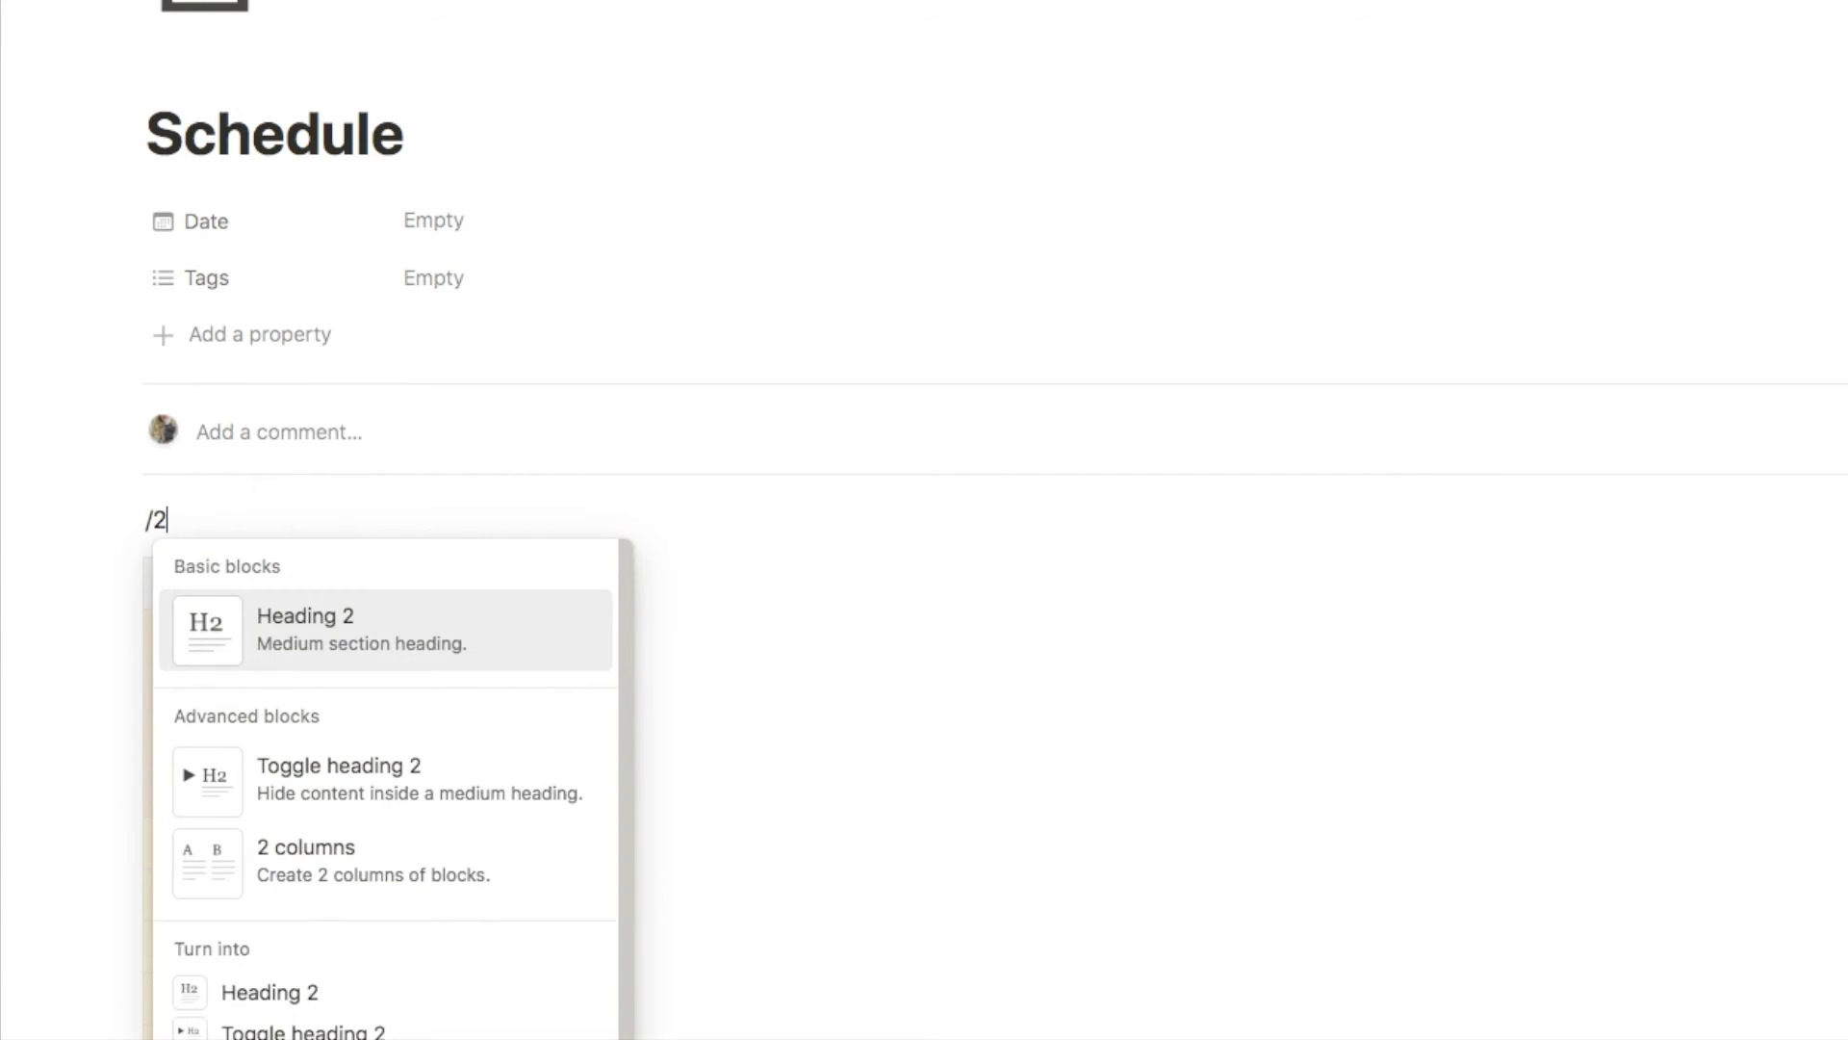
pyautogui.click(308, 643)
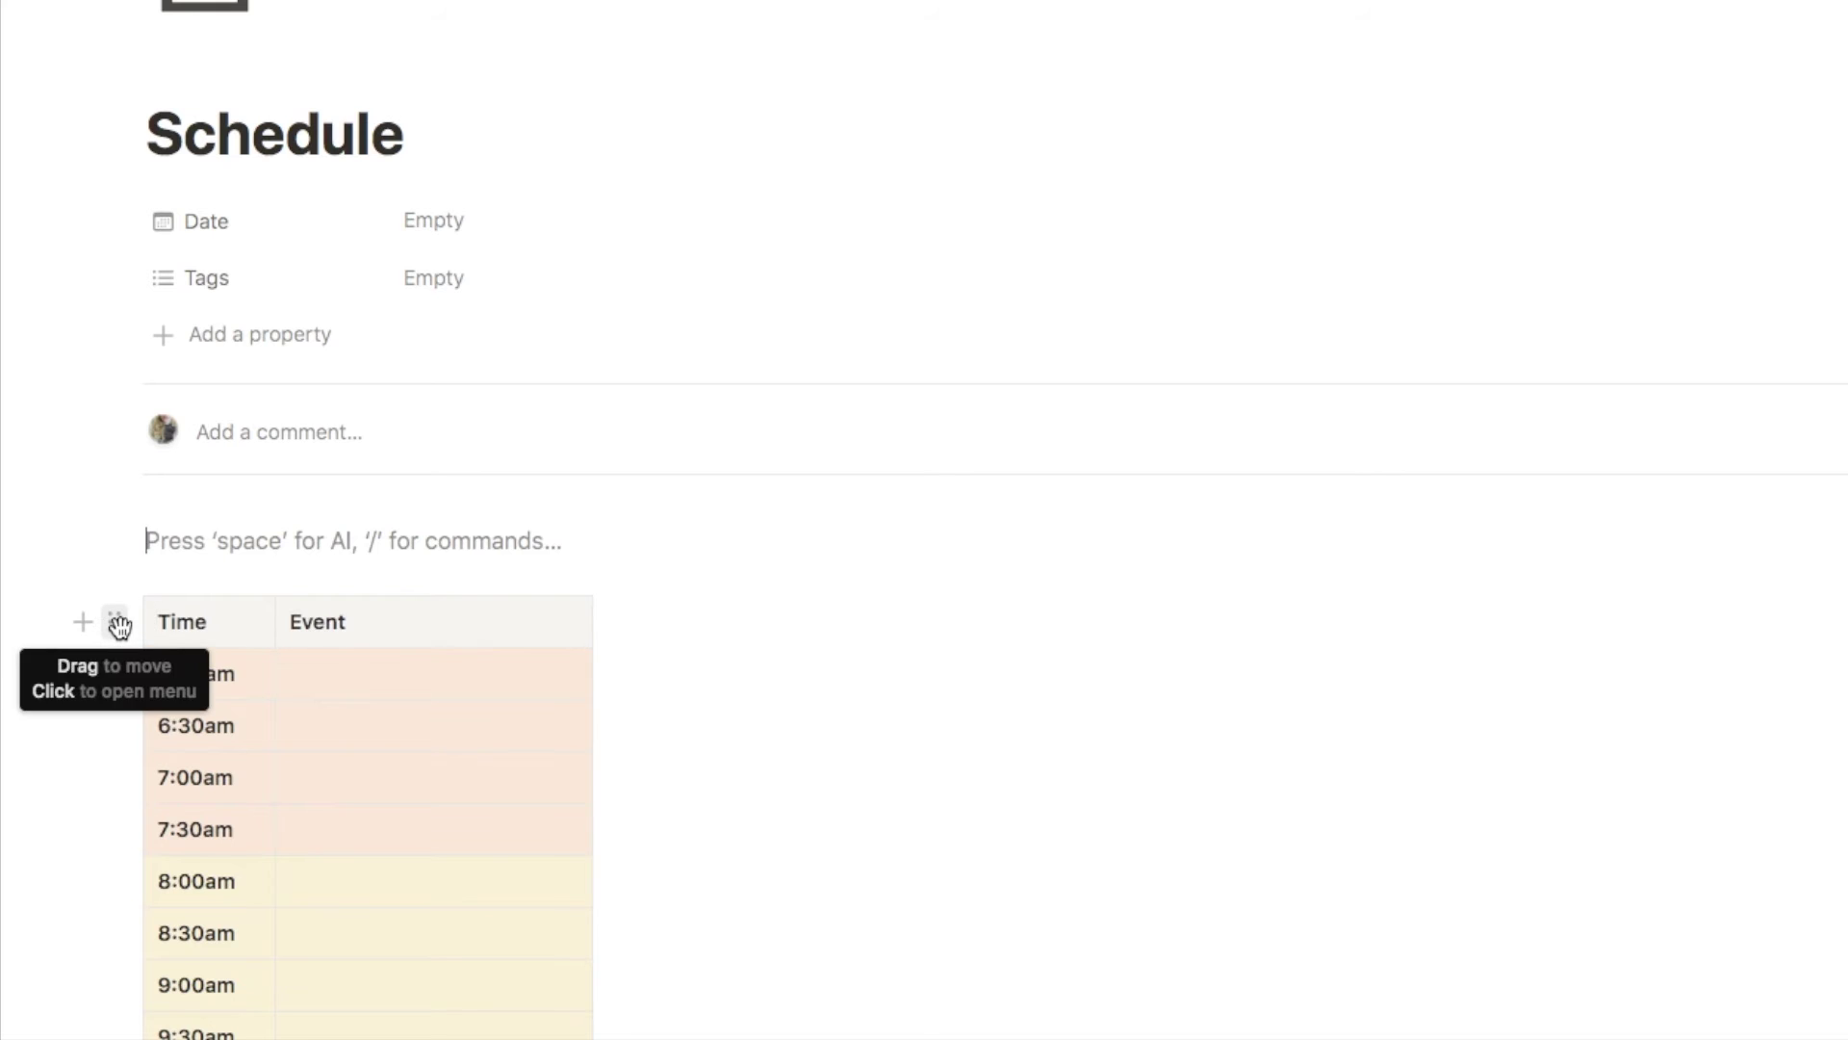
pyautogui.moveTo(118, 620); pyautogui.dragTo(170, 511)
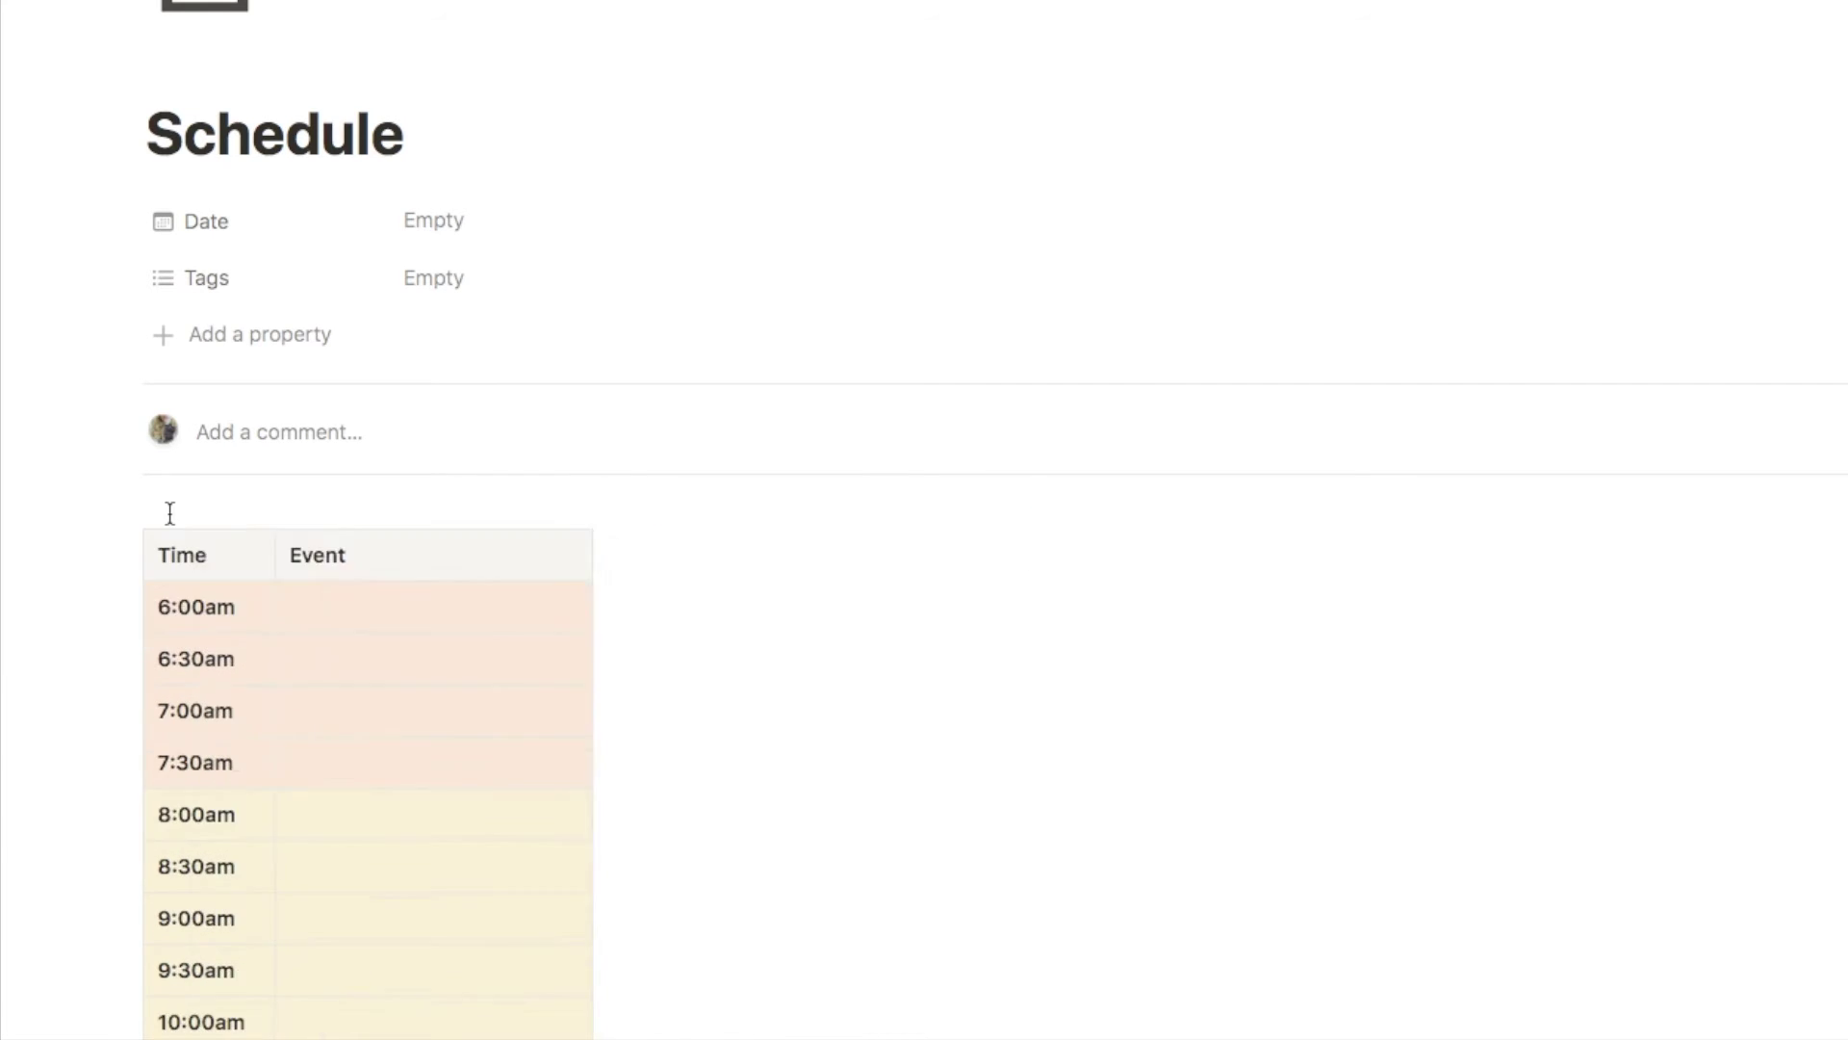
pyautogui.scroll(-10, 174, 511)
pyautogui.moveTo(111, 689); pyautogui.dragTo(1155, 235)
pyautogui.scroll(7, 702, 615)
pyautogui.scroll(1, 1155, 235)
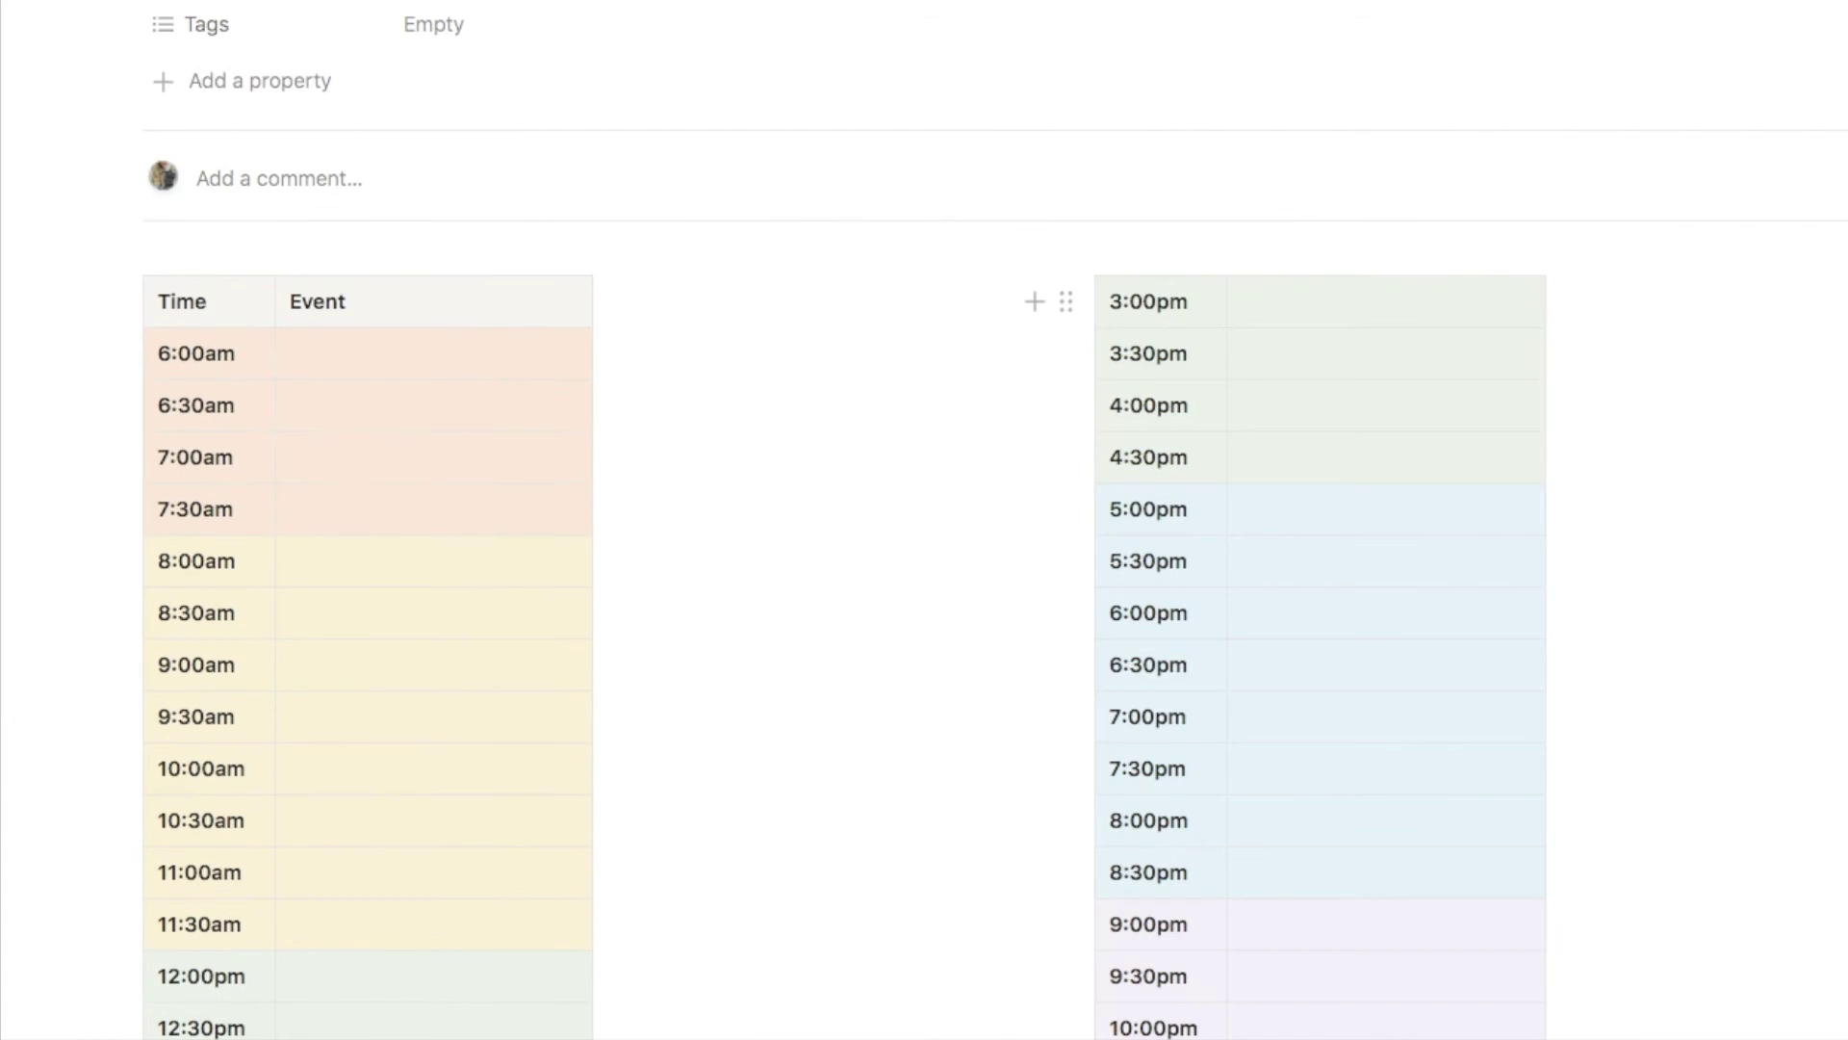
pyautogui.scroll(-3, 924, 519)
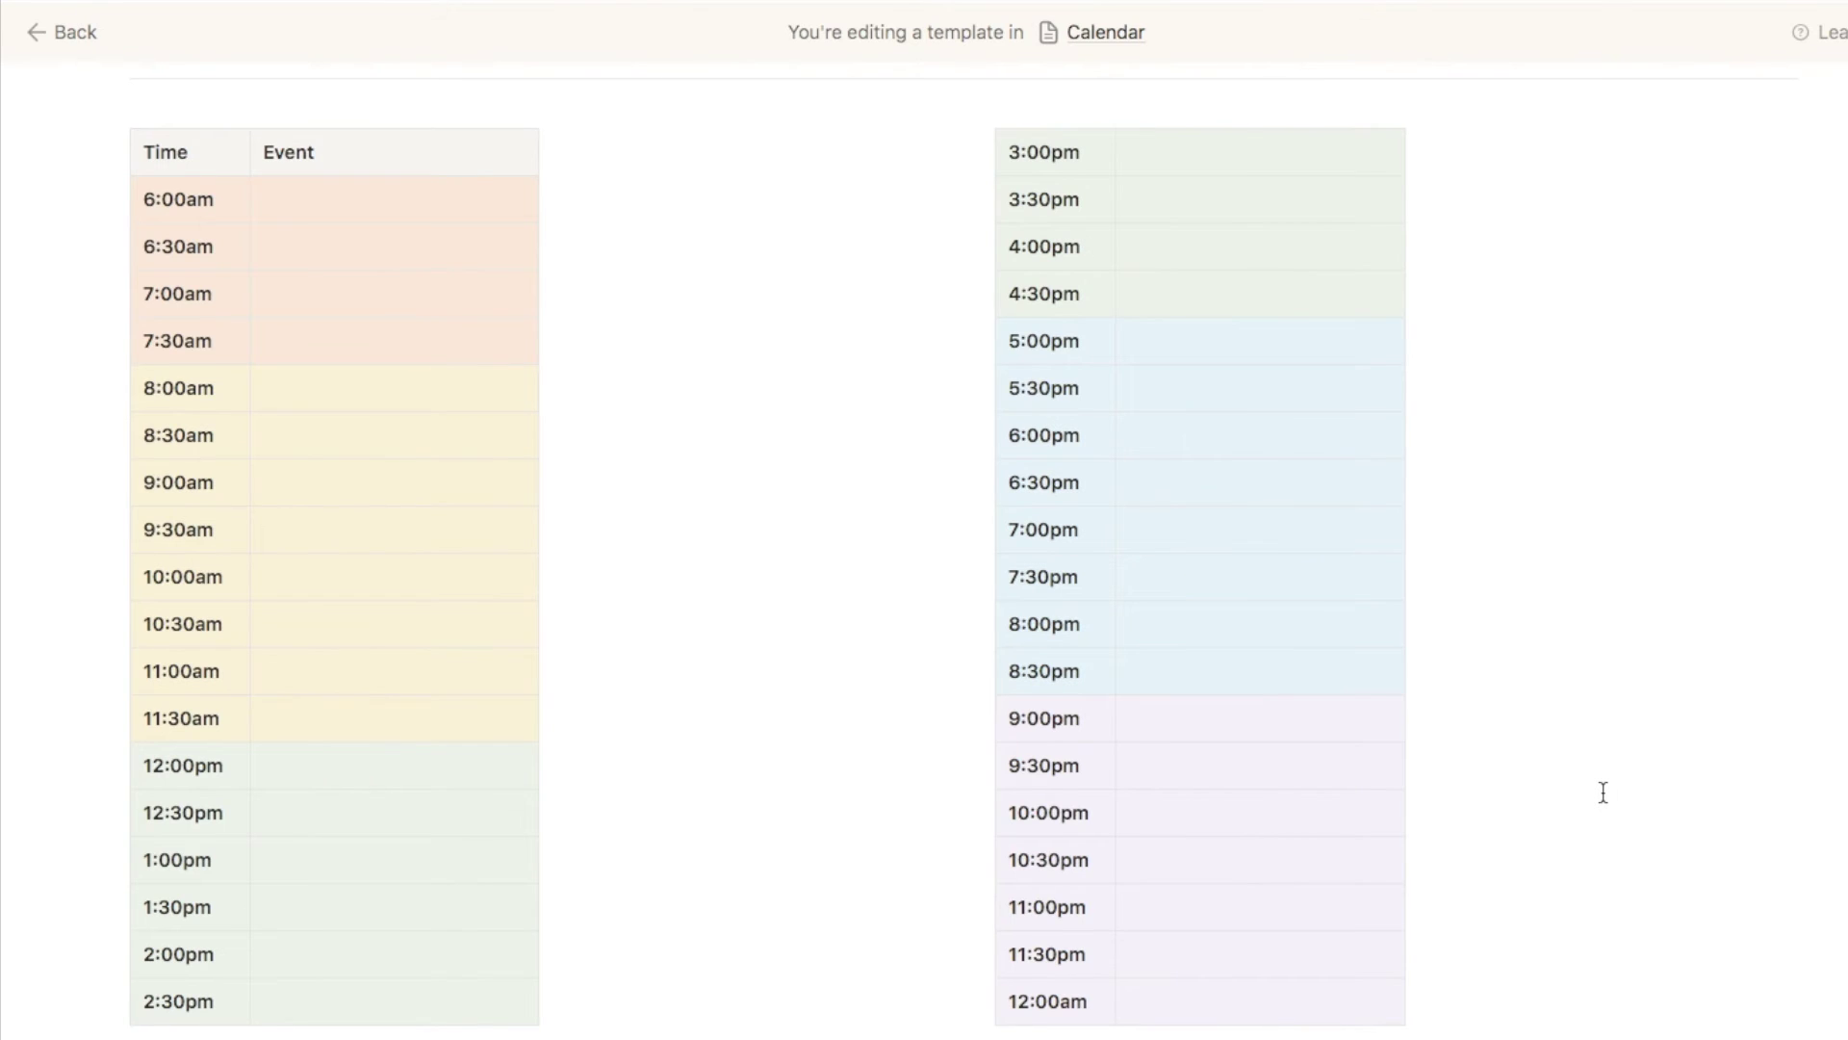
pyautogui.scroll(5, 1603, 792)
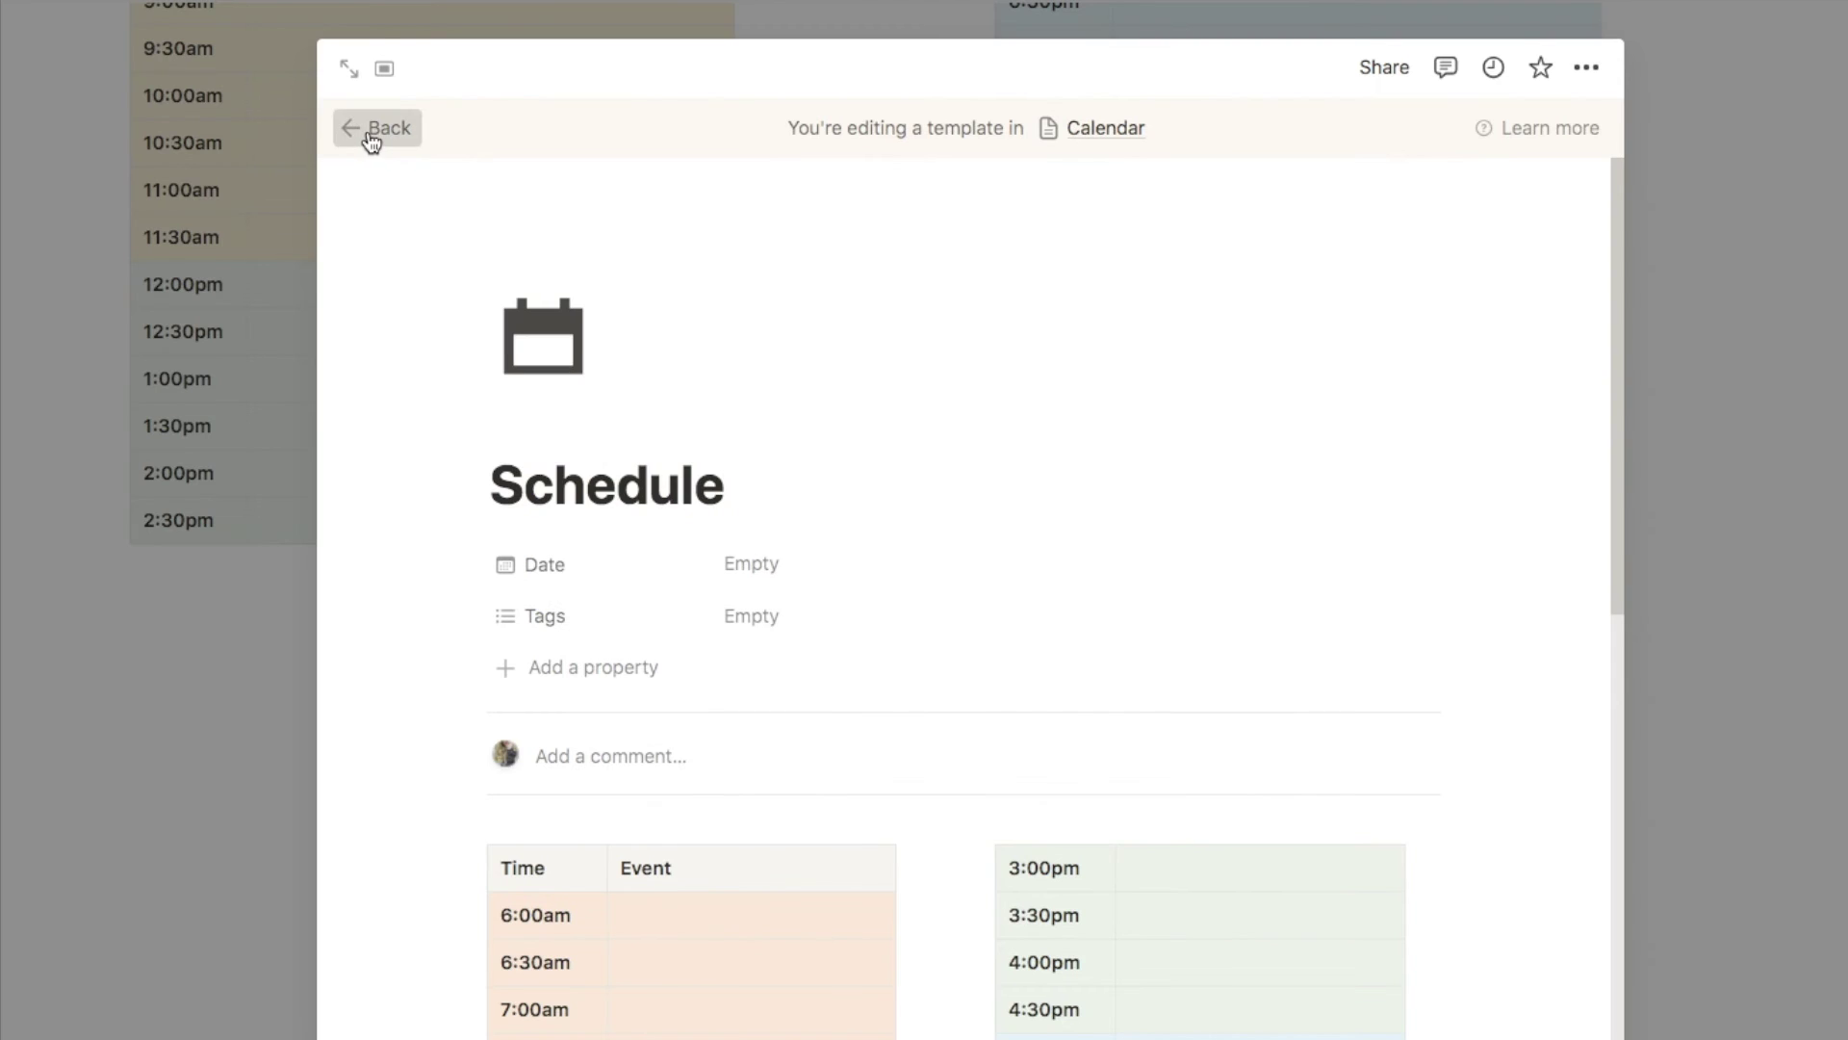
# Step: Back on the calendar, set Schedule as the default template for all views in 'Calendar'
pyautogui.click(68, 38)
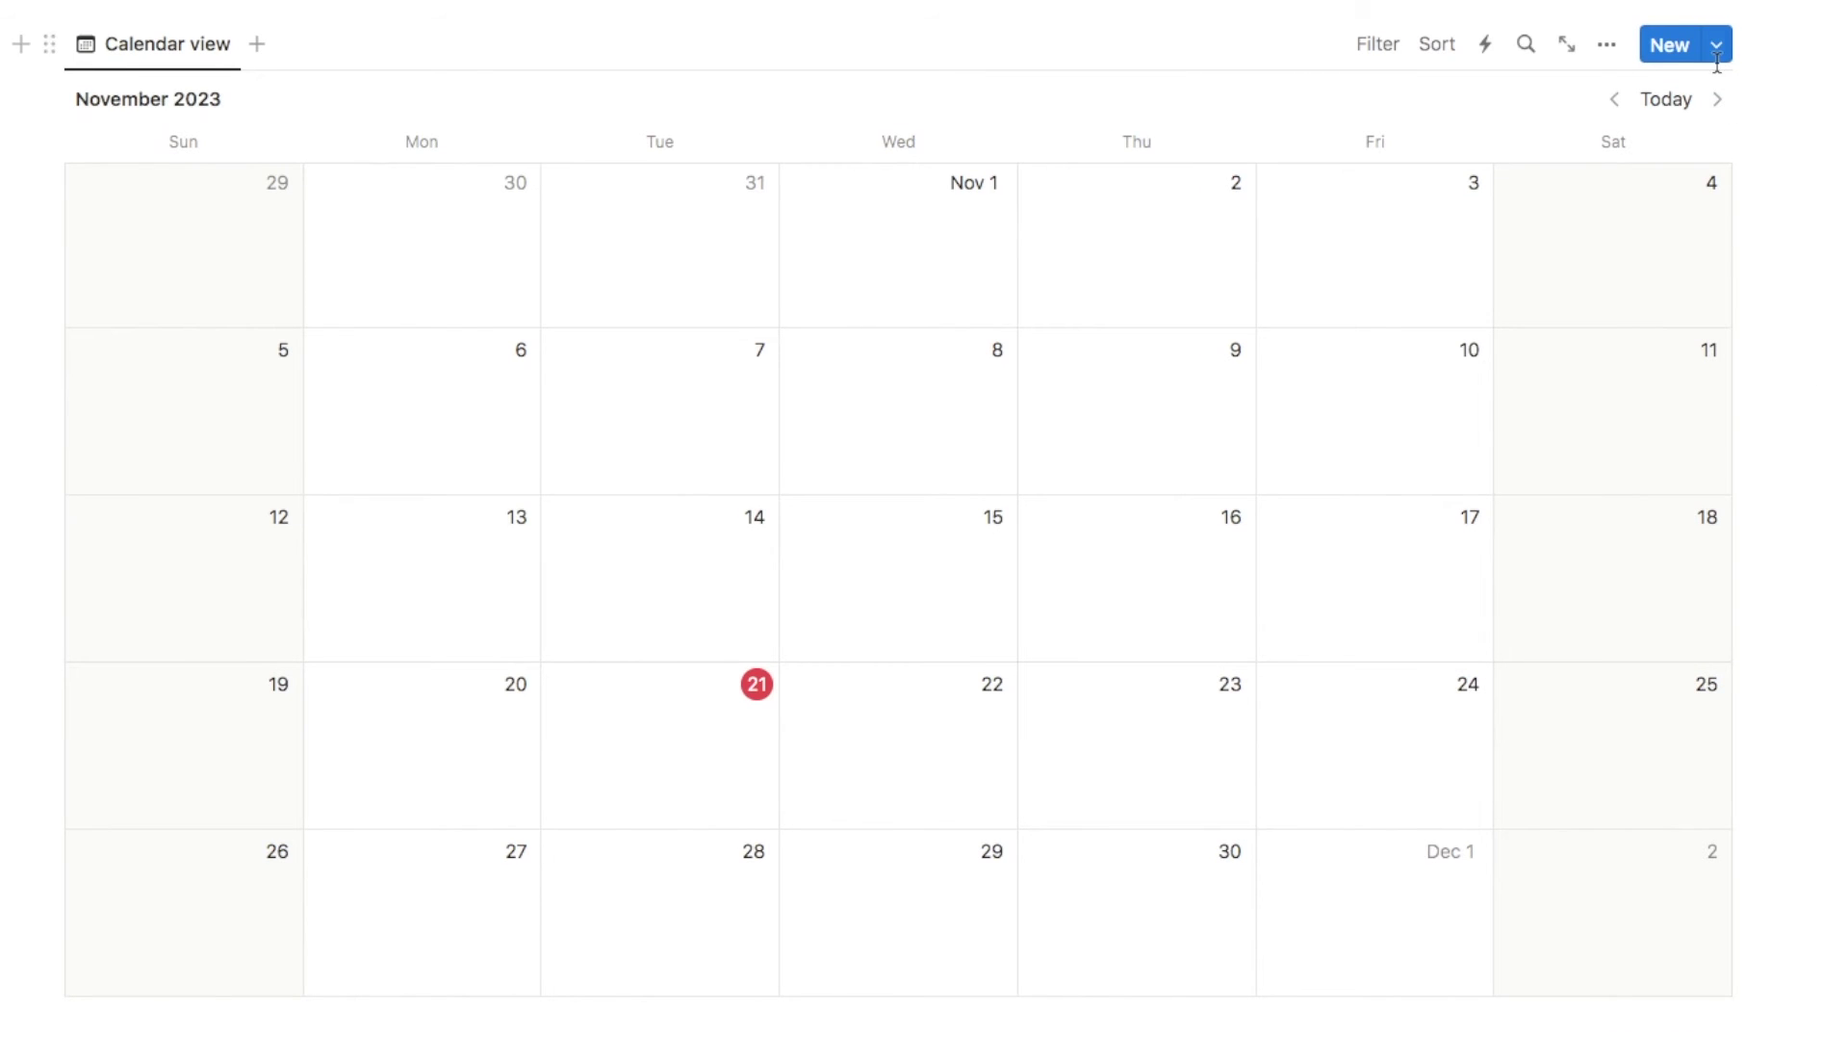
pyautogui.click(1717, 57)
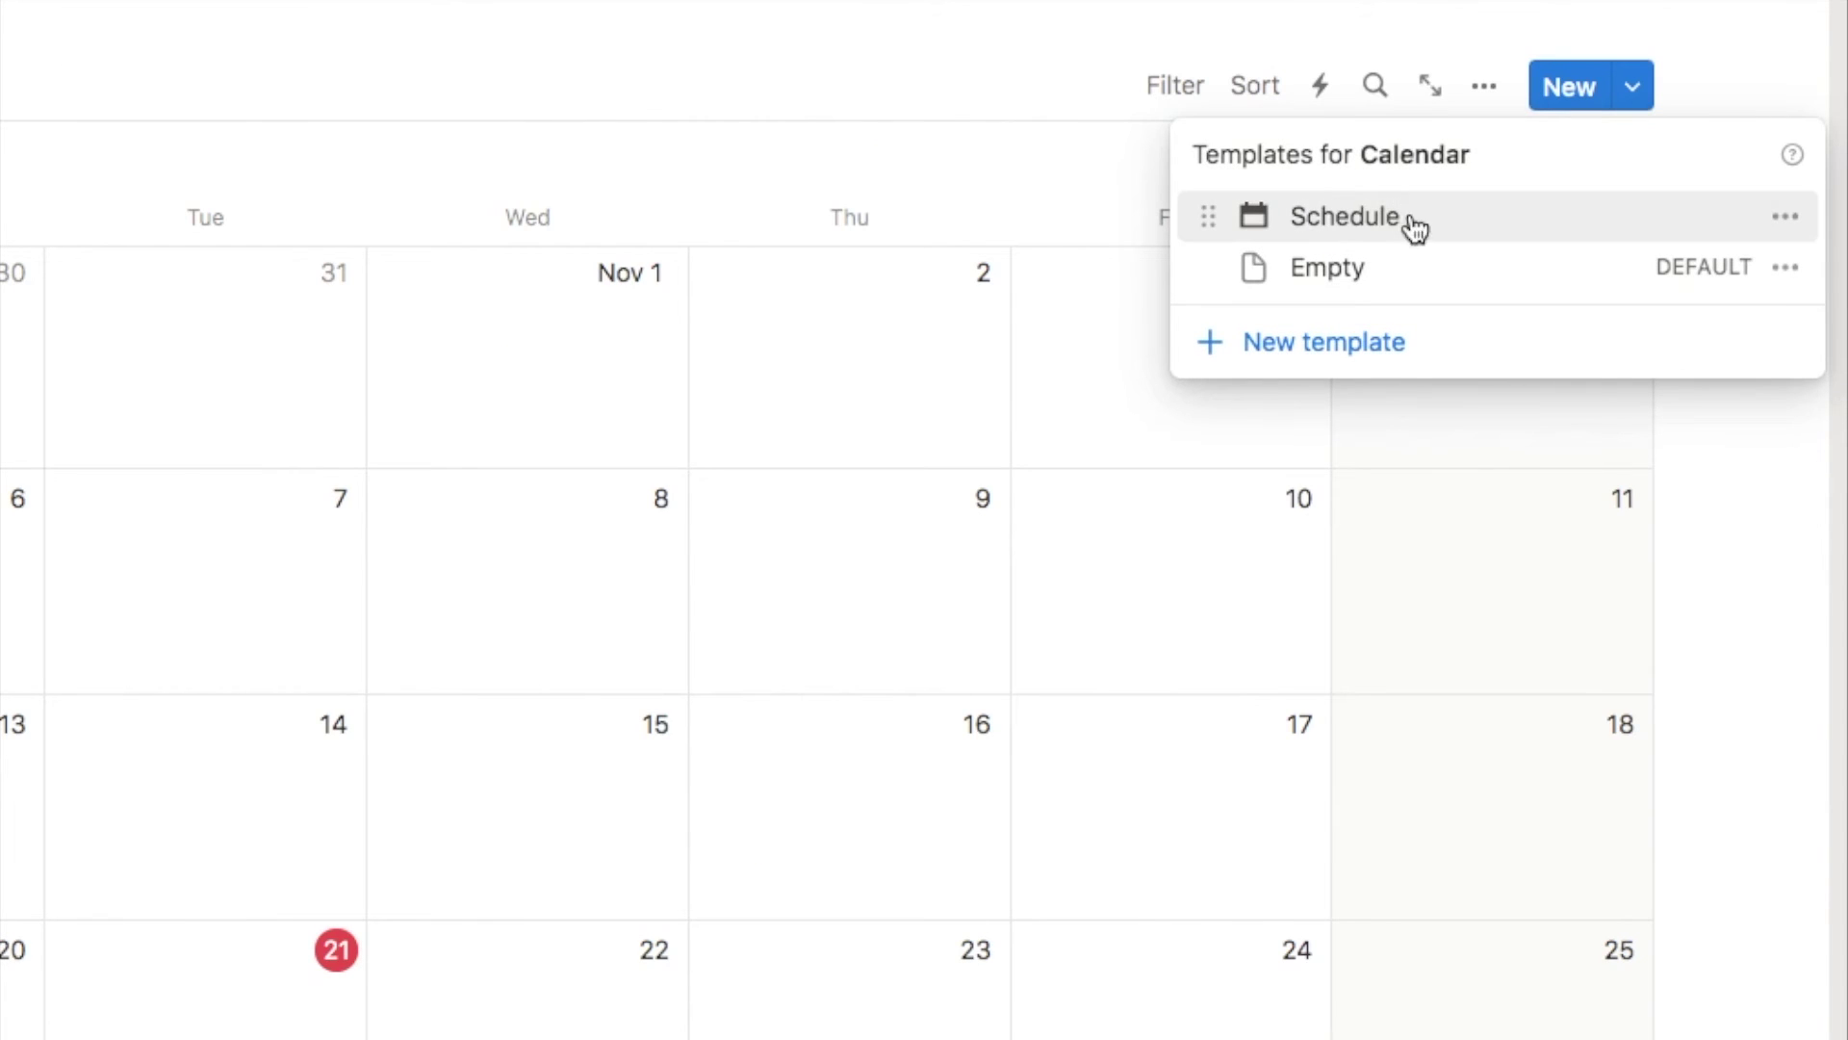
pyautogui.click(1783, 216)
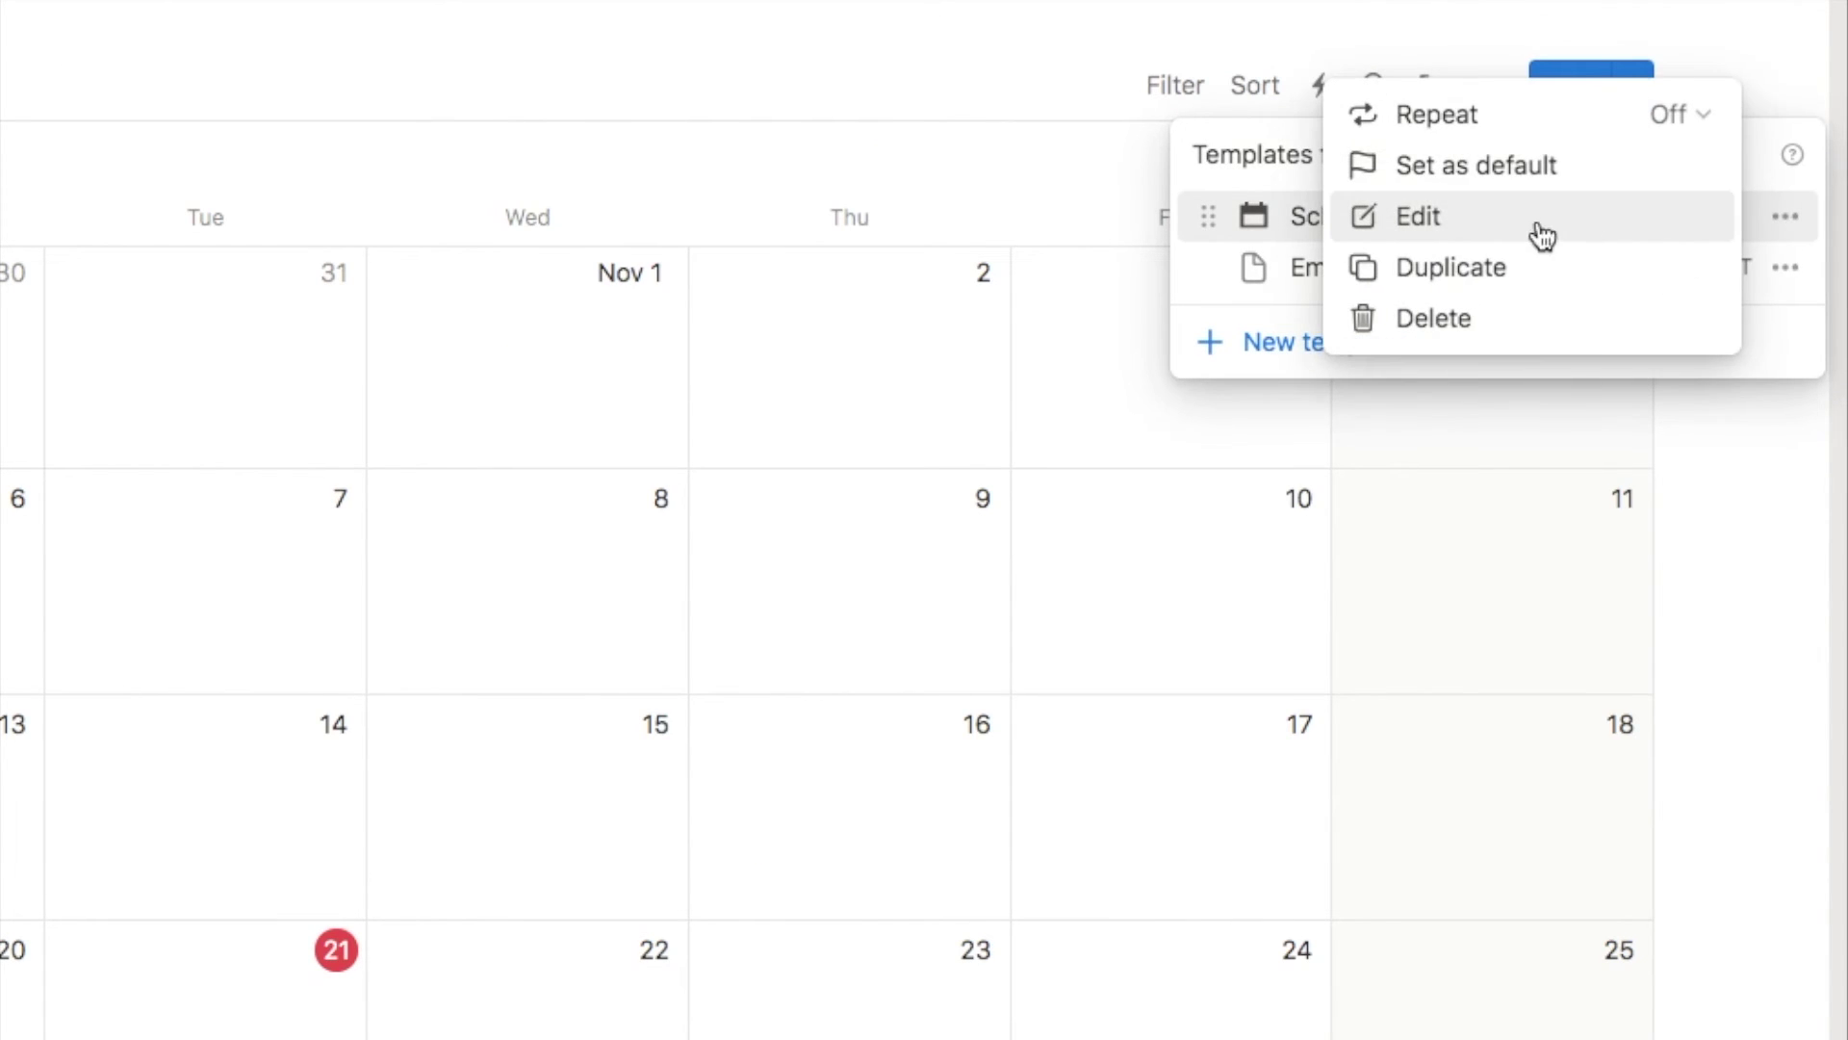
pyautogui.click(1514, 171)
pyautogui.click(483, 732)
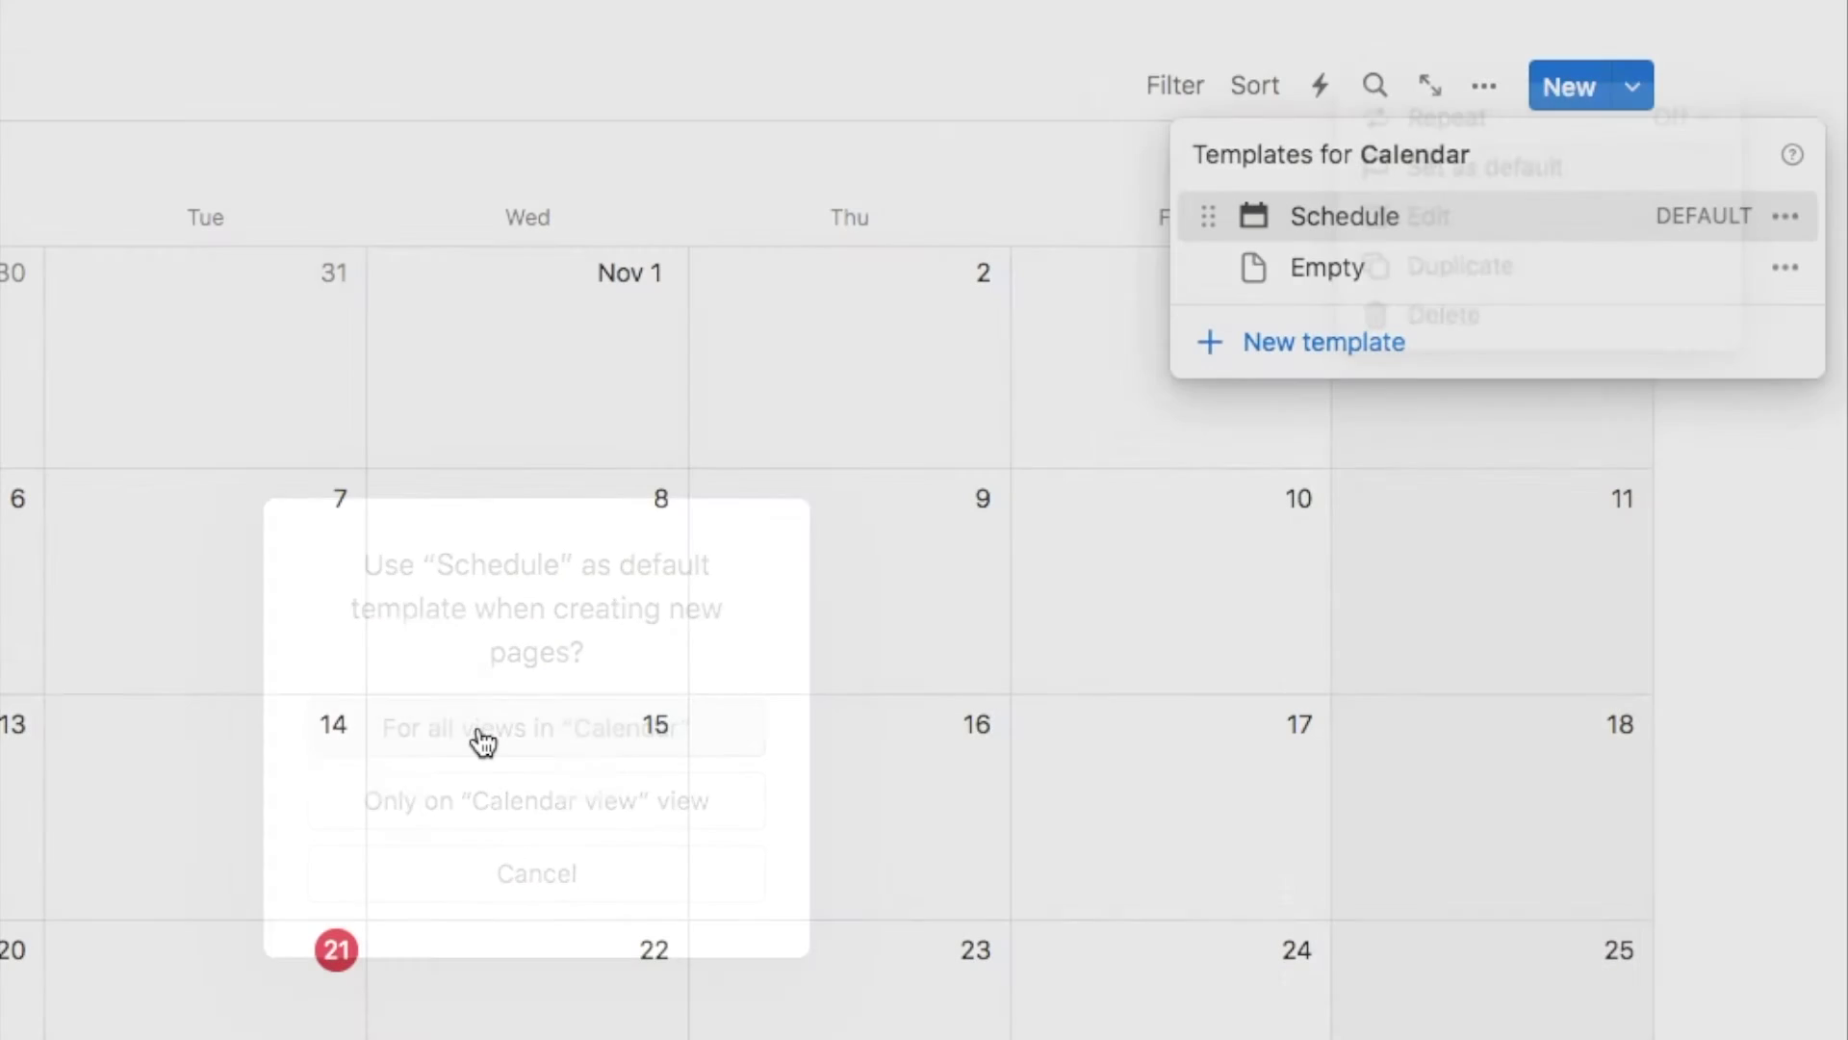
pyautogui.click(1684, 605)
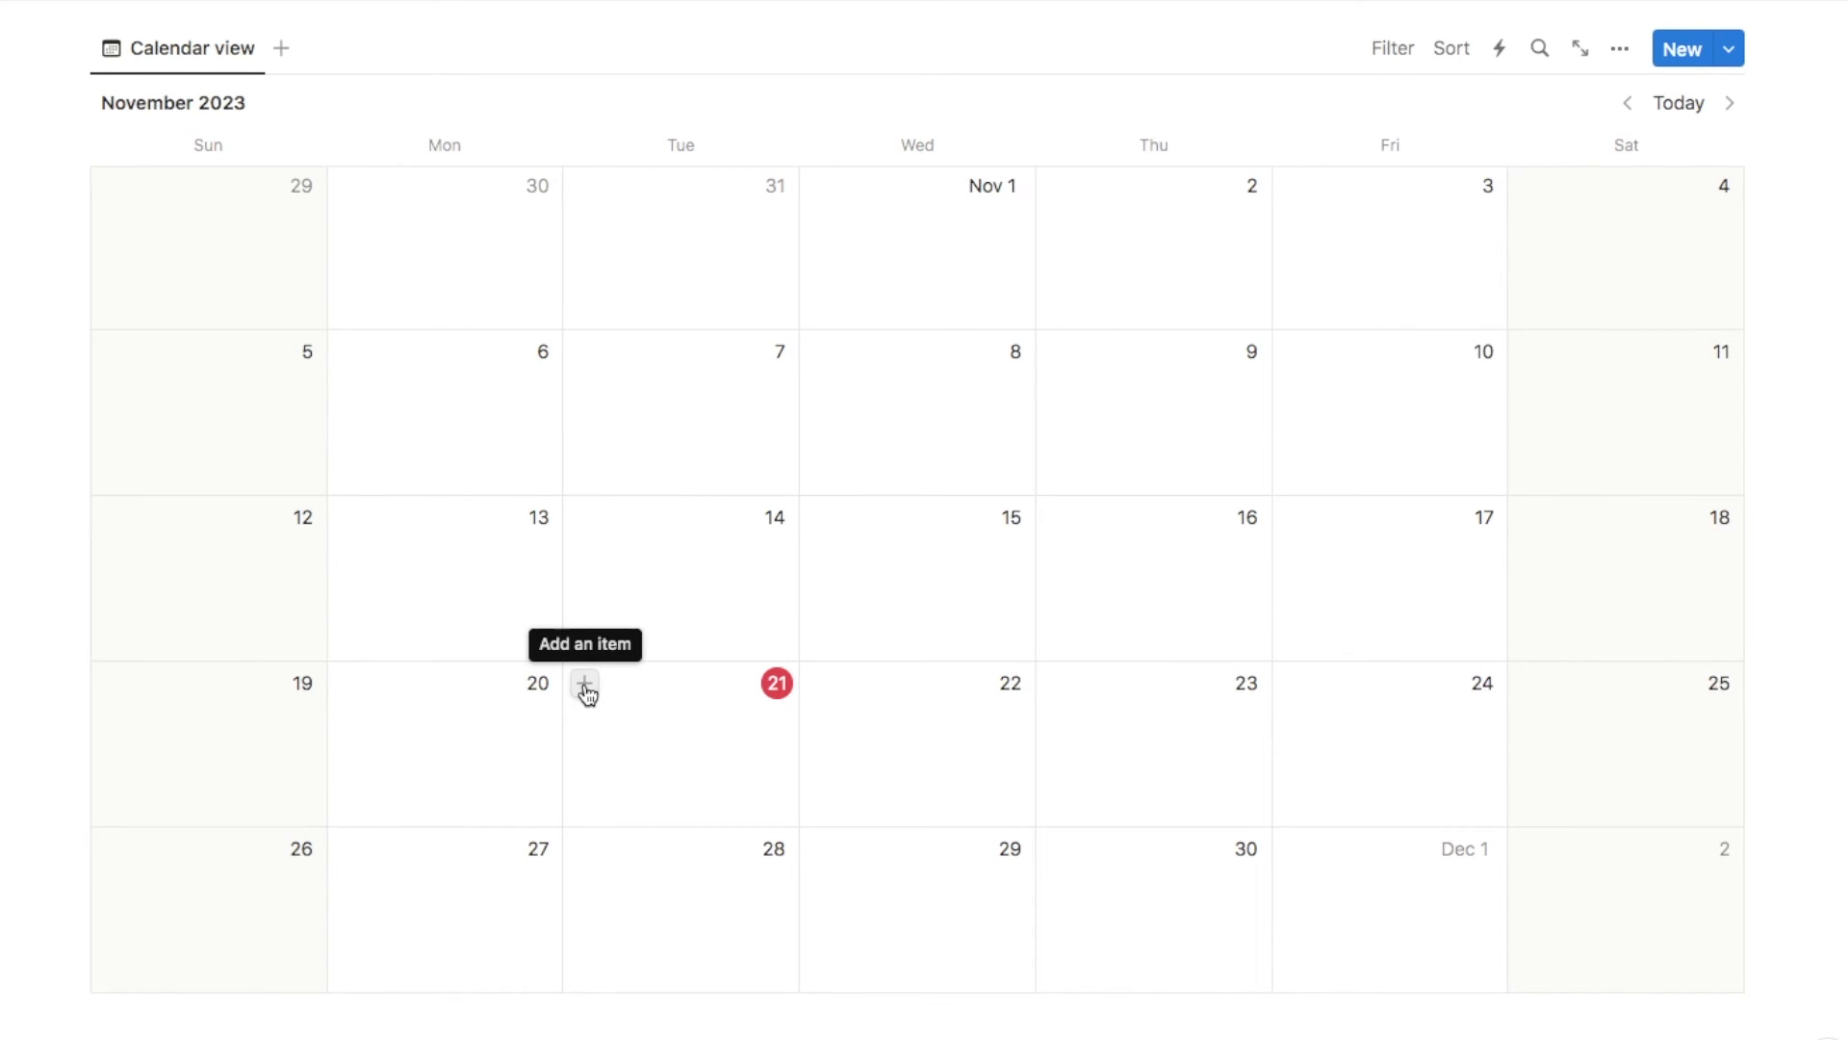
# Step: Open a page on November 21 and start editing its 9:30am Event cell
pyautogui.click(584, 686)
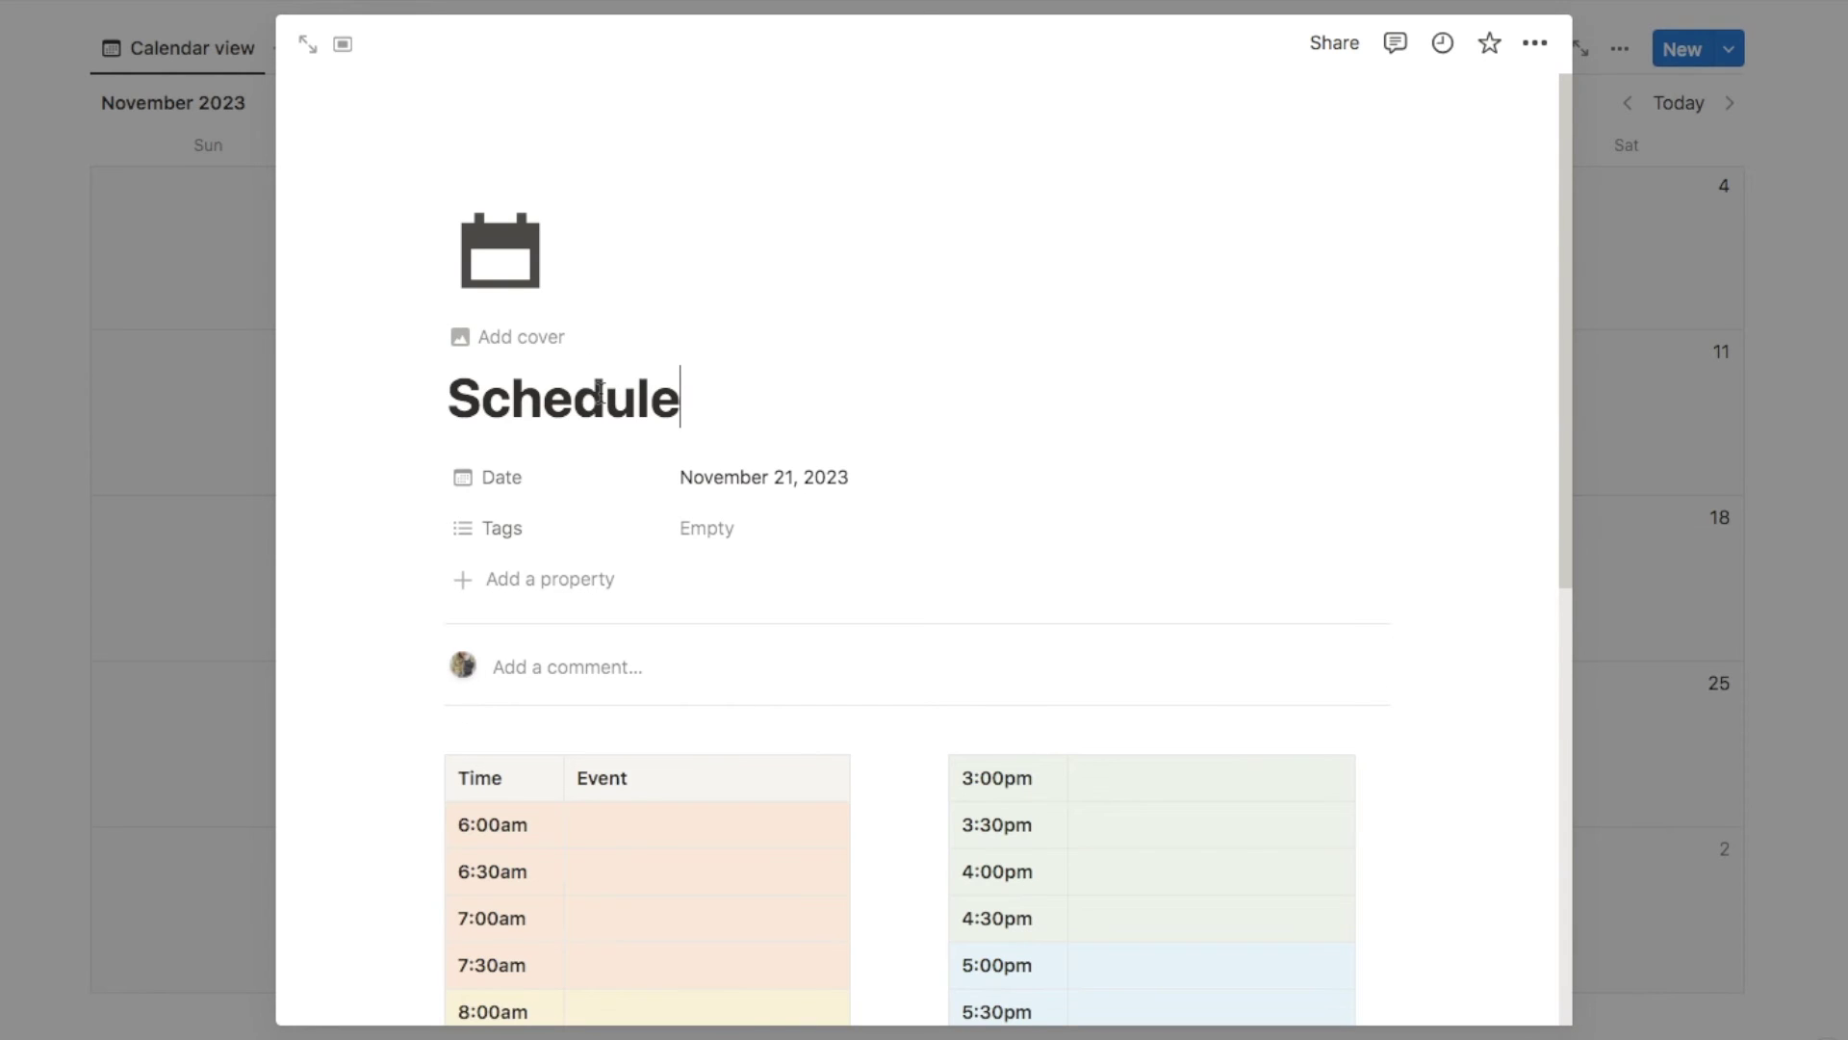
pyautogui.scroll(-5, 647, 623)
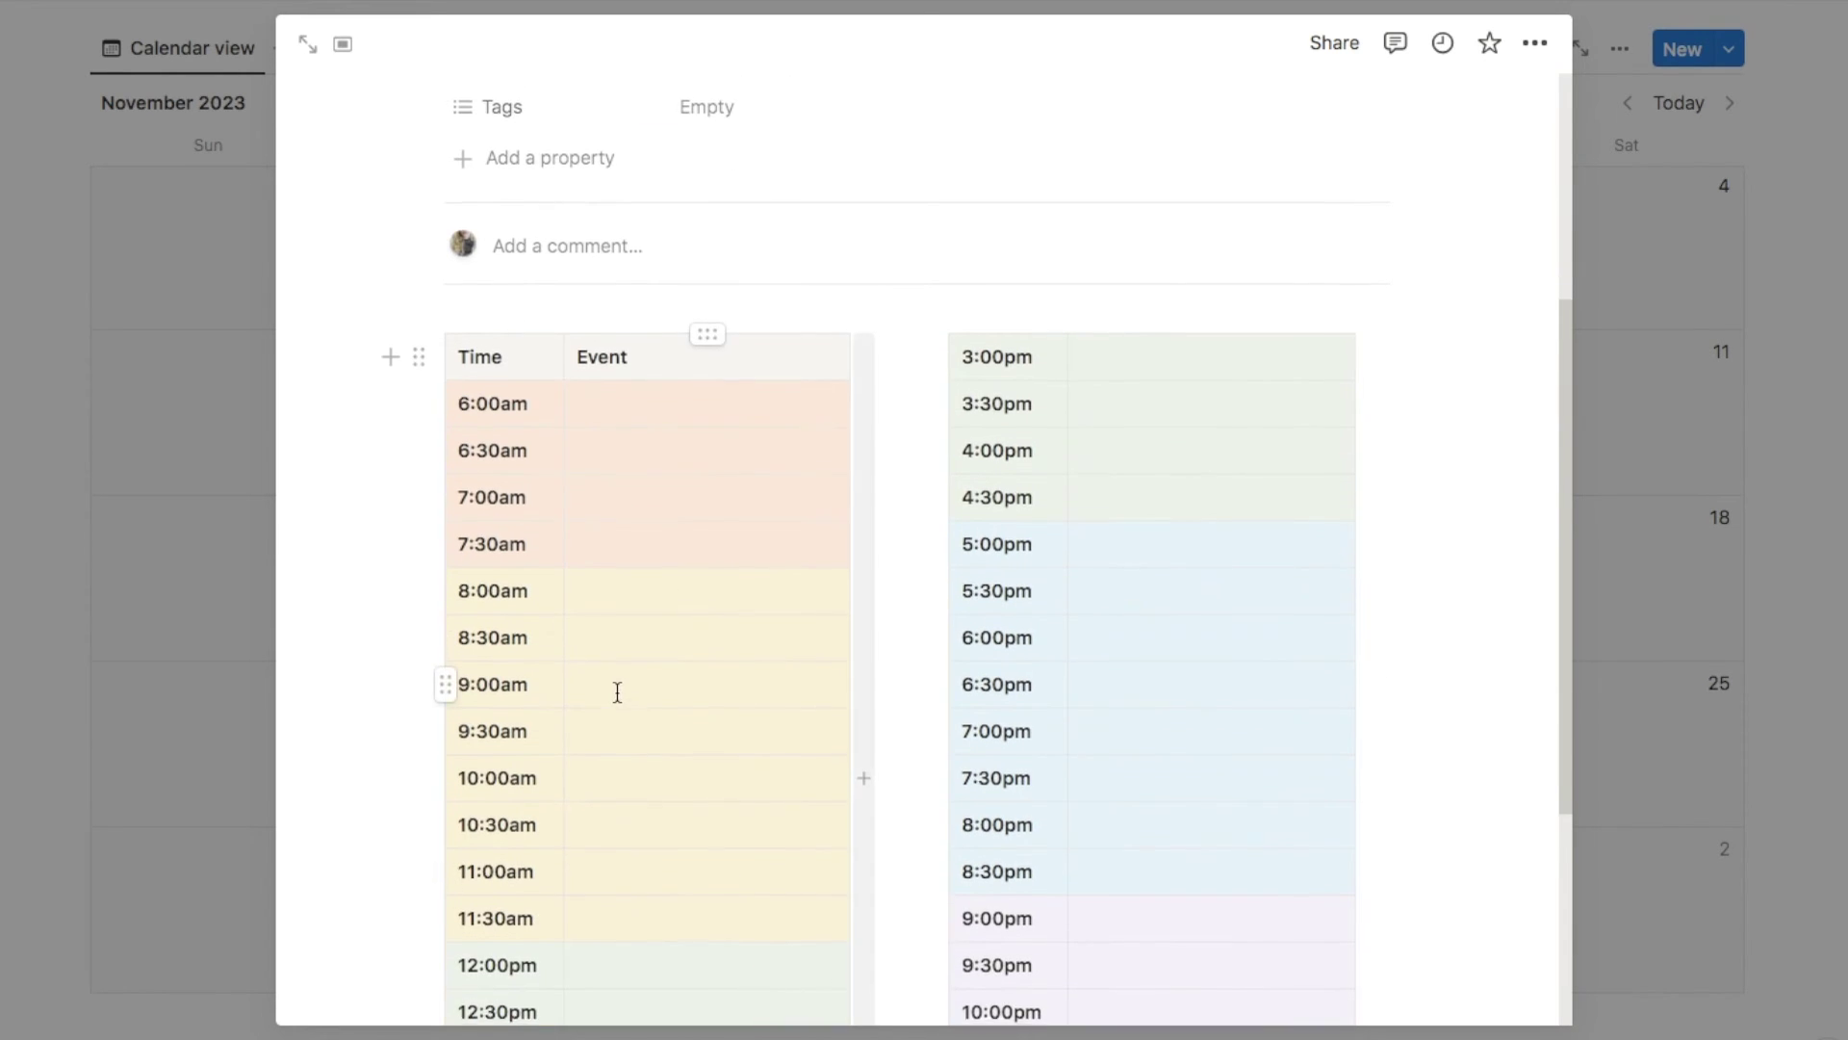
pyautogui.scroll(-4, 617, 692)
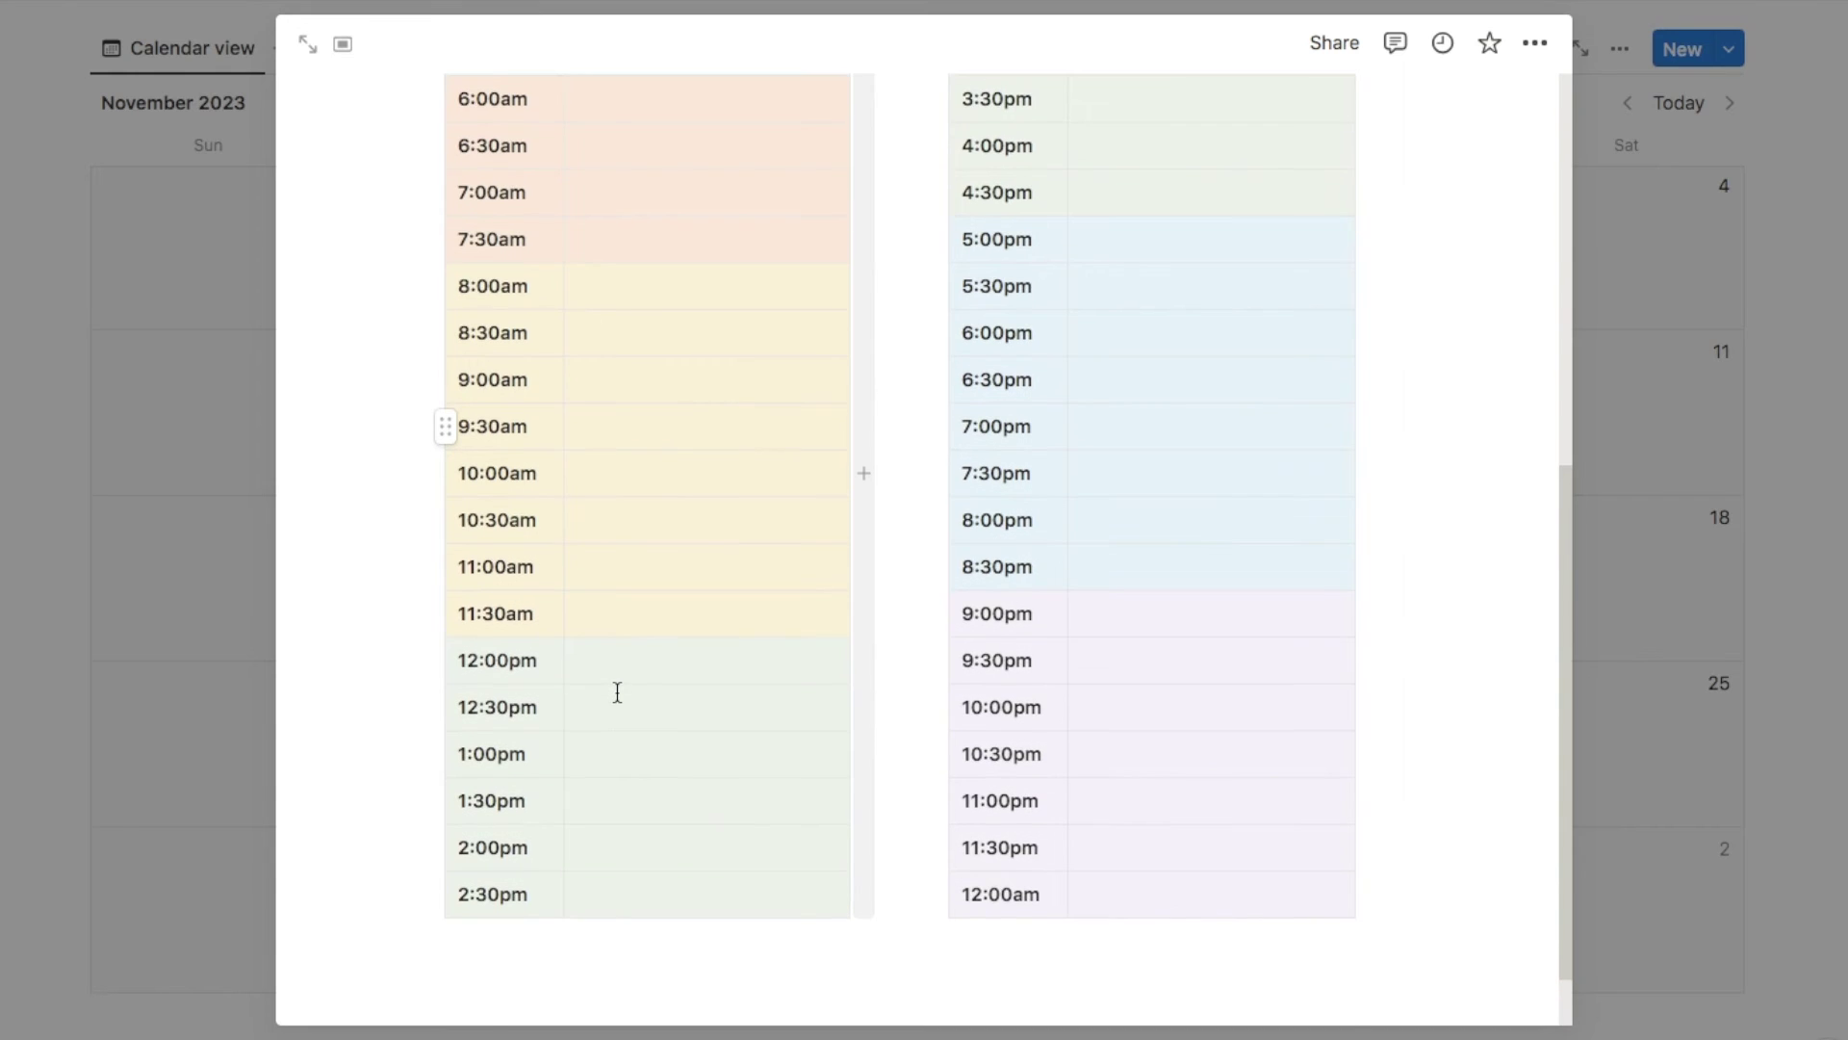
pyautogui.scroll(2, 617, 692)
pyautogui.click(616, 558)
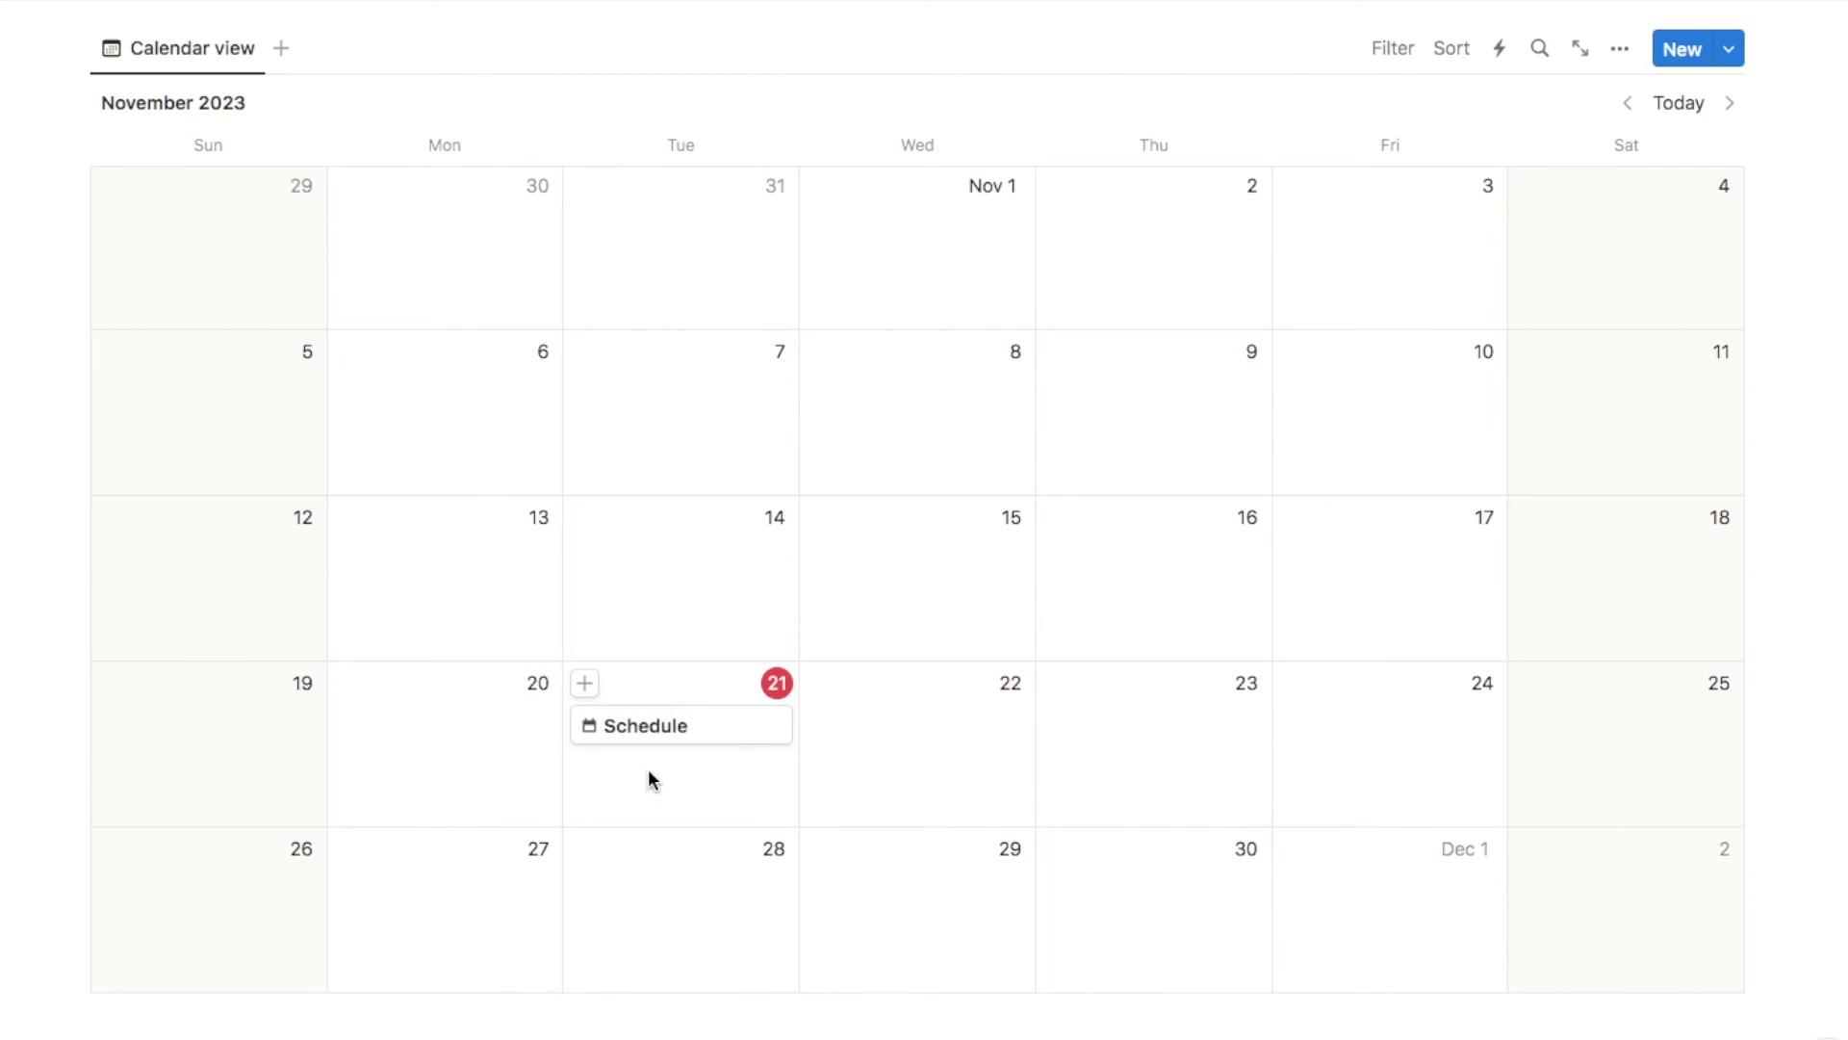
# Step: Check the November 21 Schedule page, then add a Schedule page on November 20
pyautogui.click(637, 739)
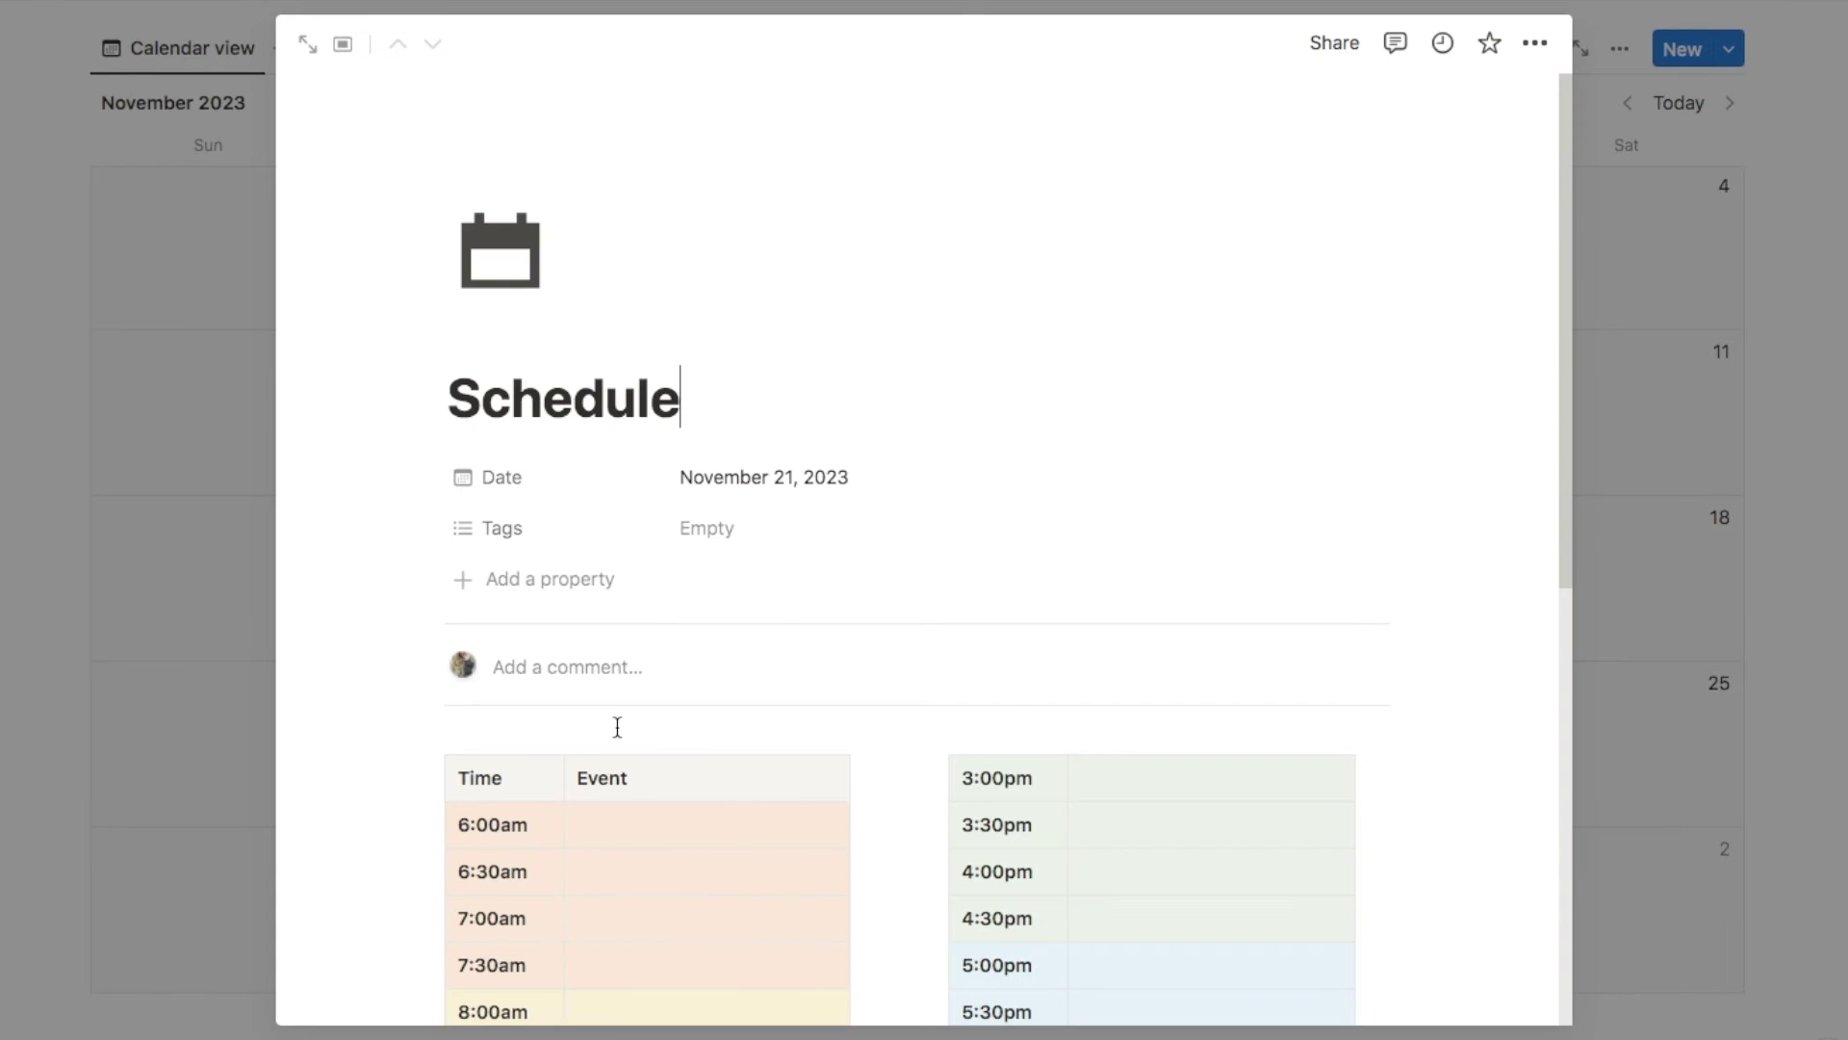
pyautogui.click(41, 727)
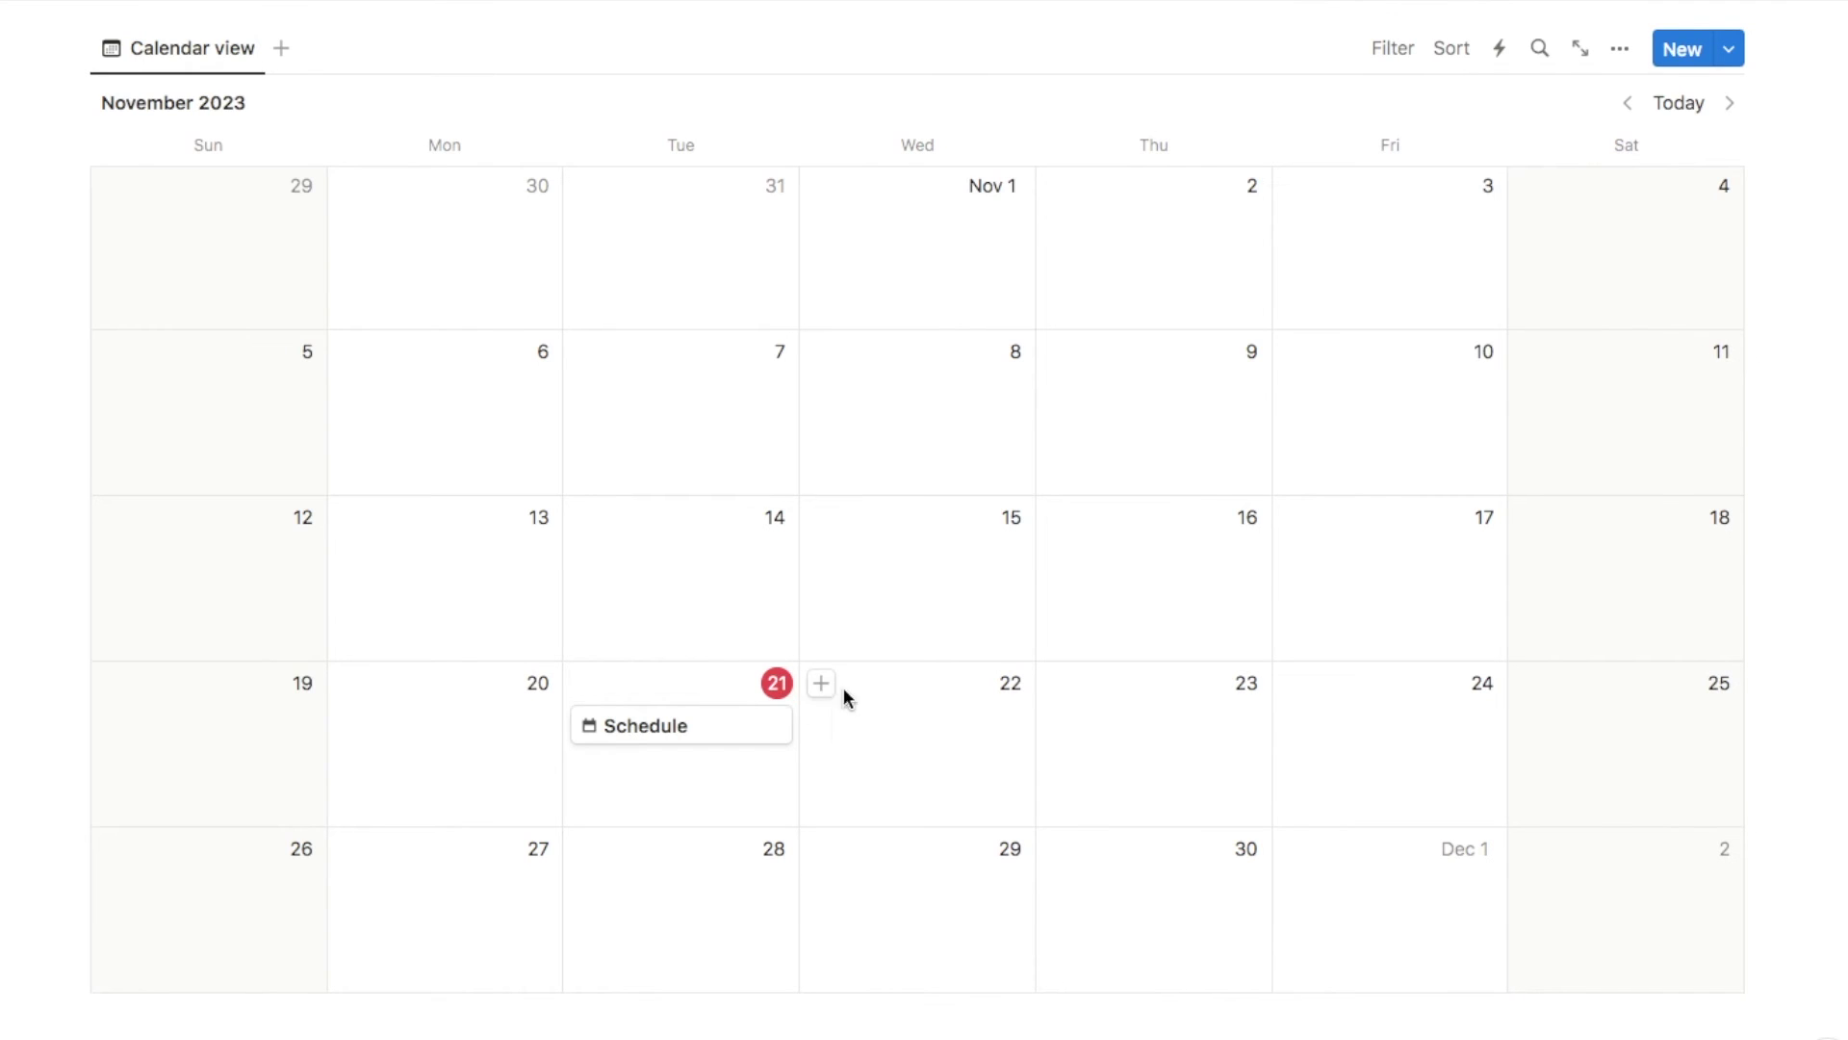
pyautogui.click(349, 682)
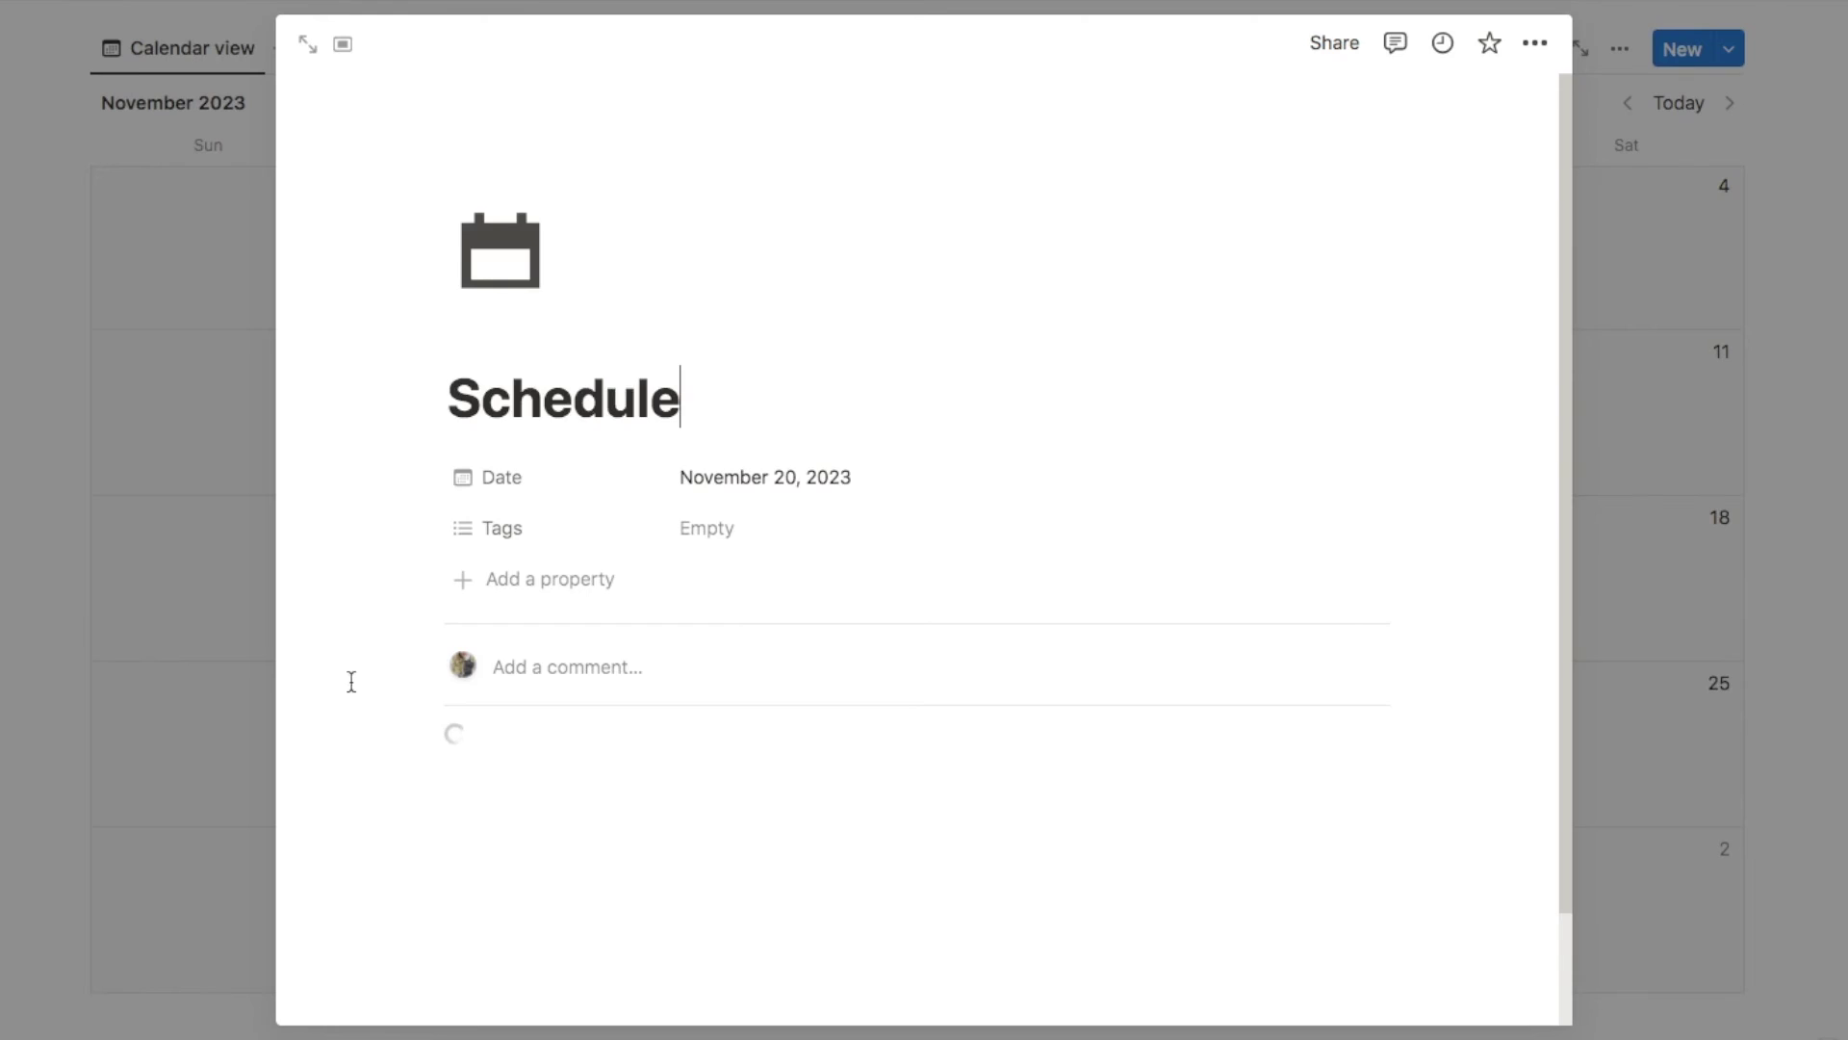
pyautogui.click(46, 655)
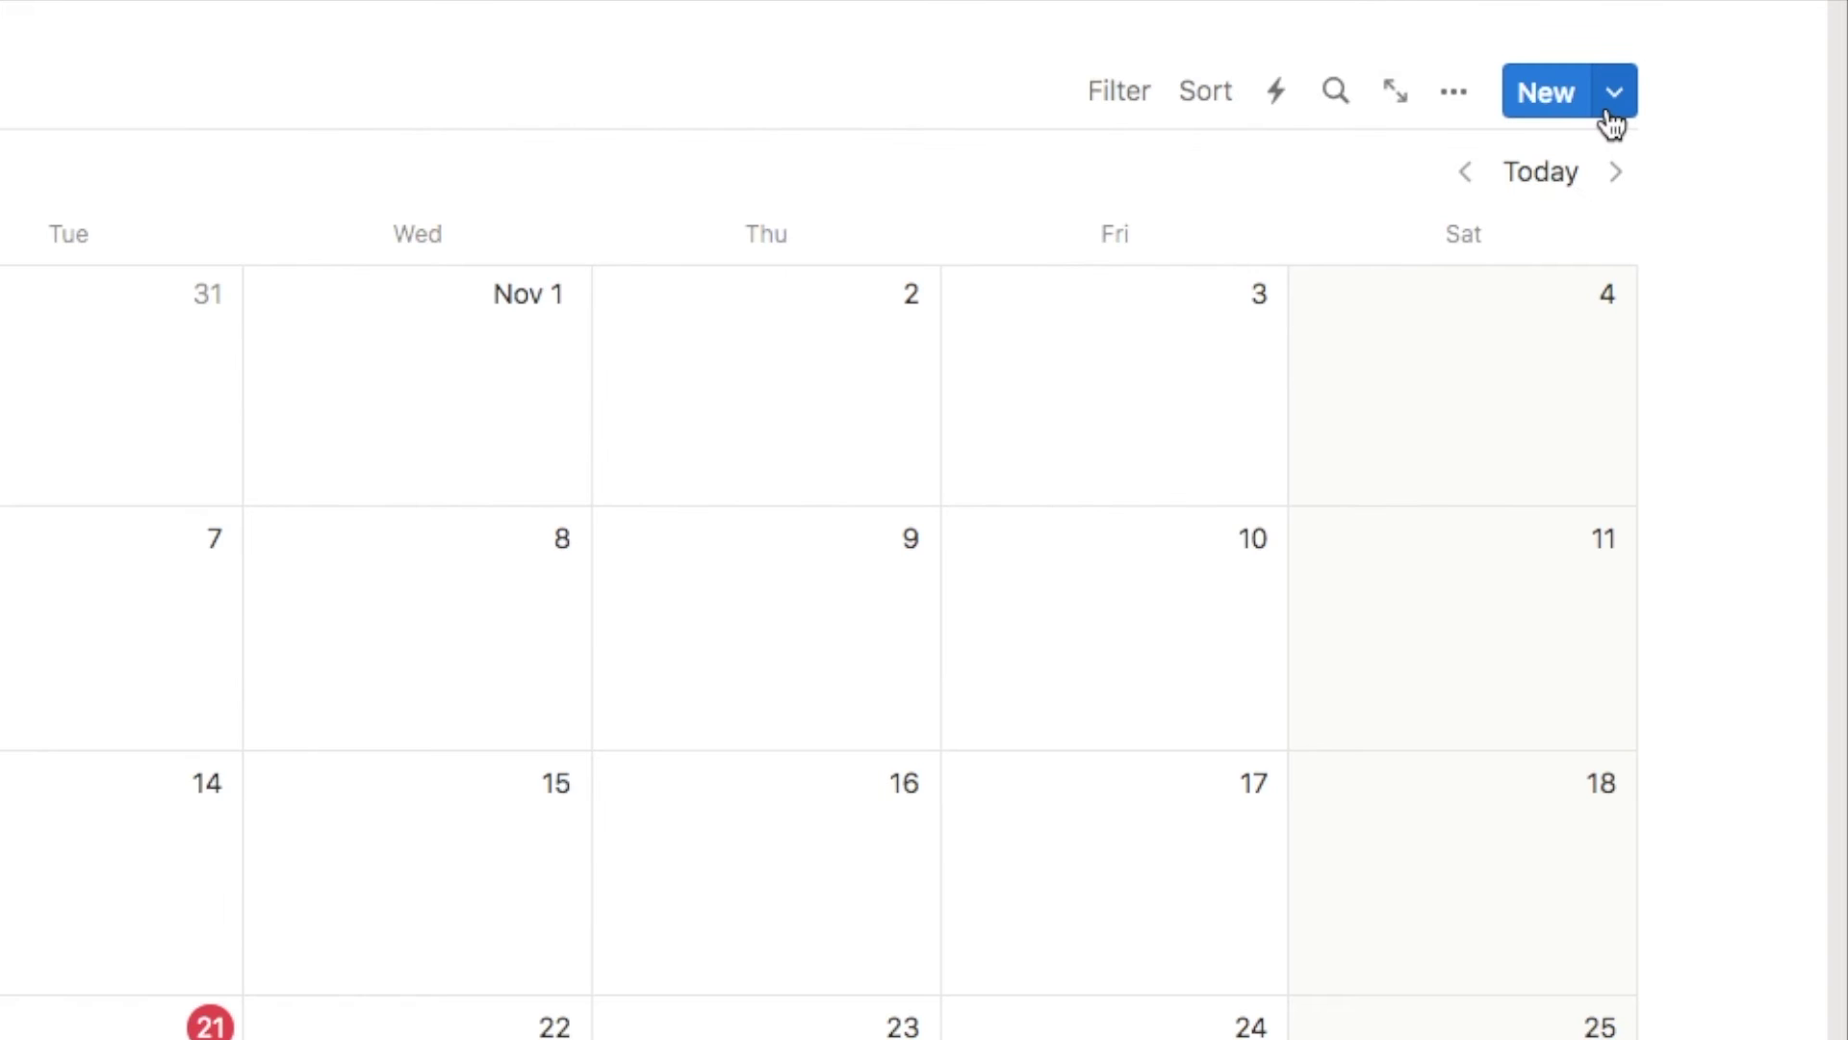
pyautogui.click(1608, 111)
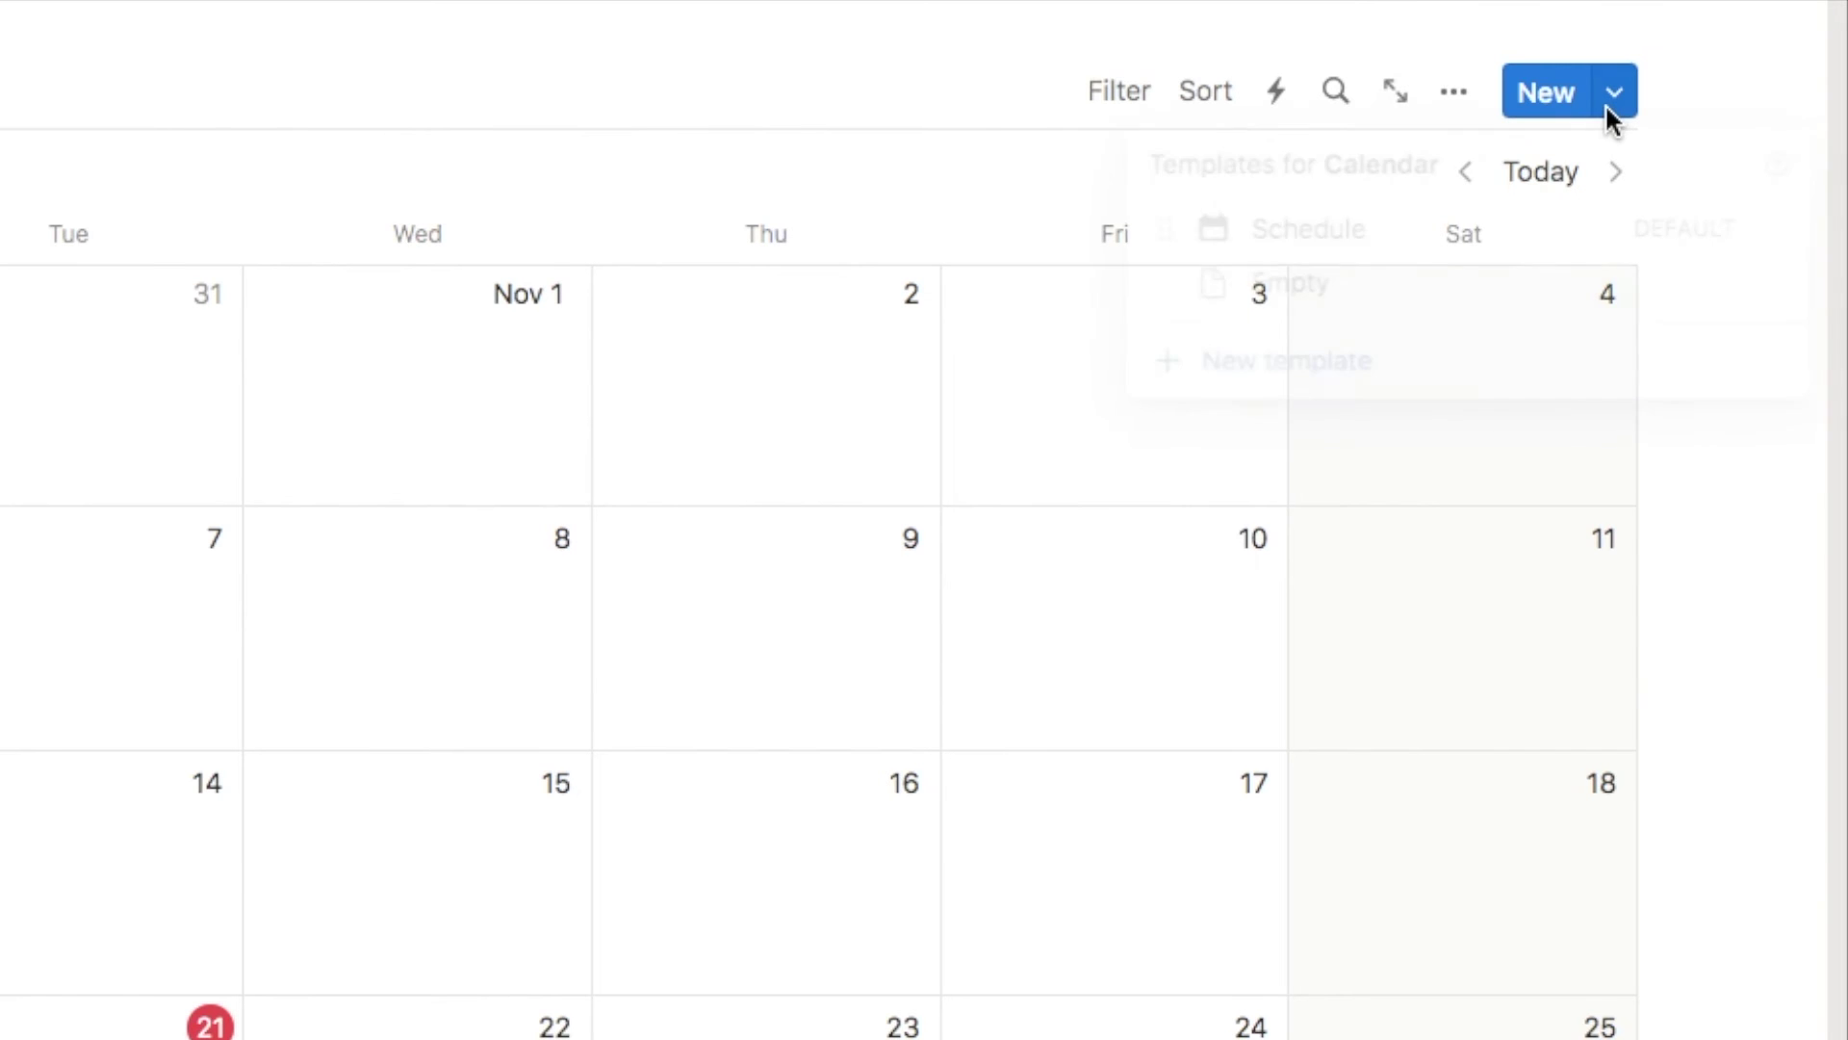
# Step: Set the Schedule template to repeat every day and save the setting
pyautogui.click(1781, 235)
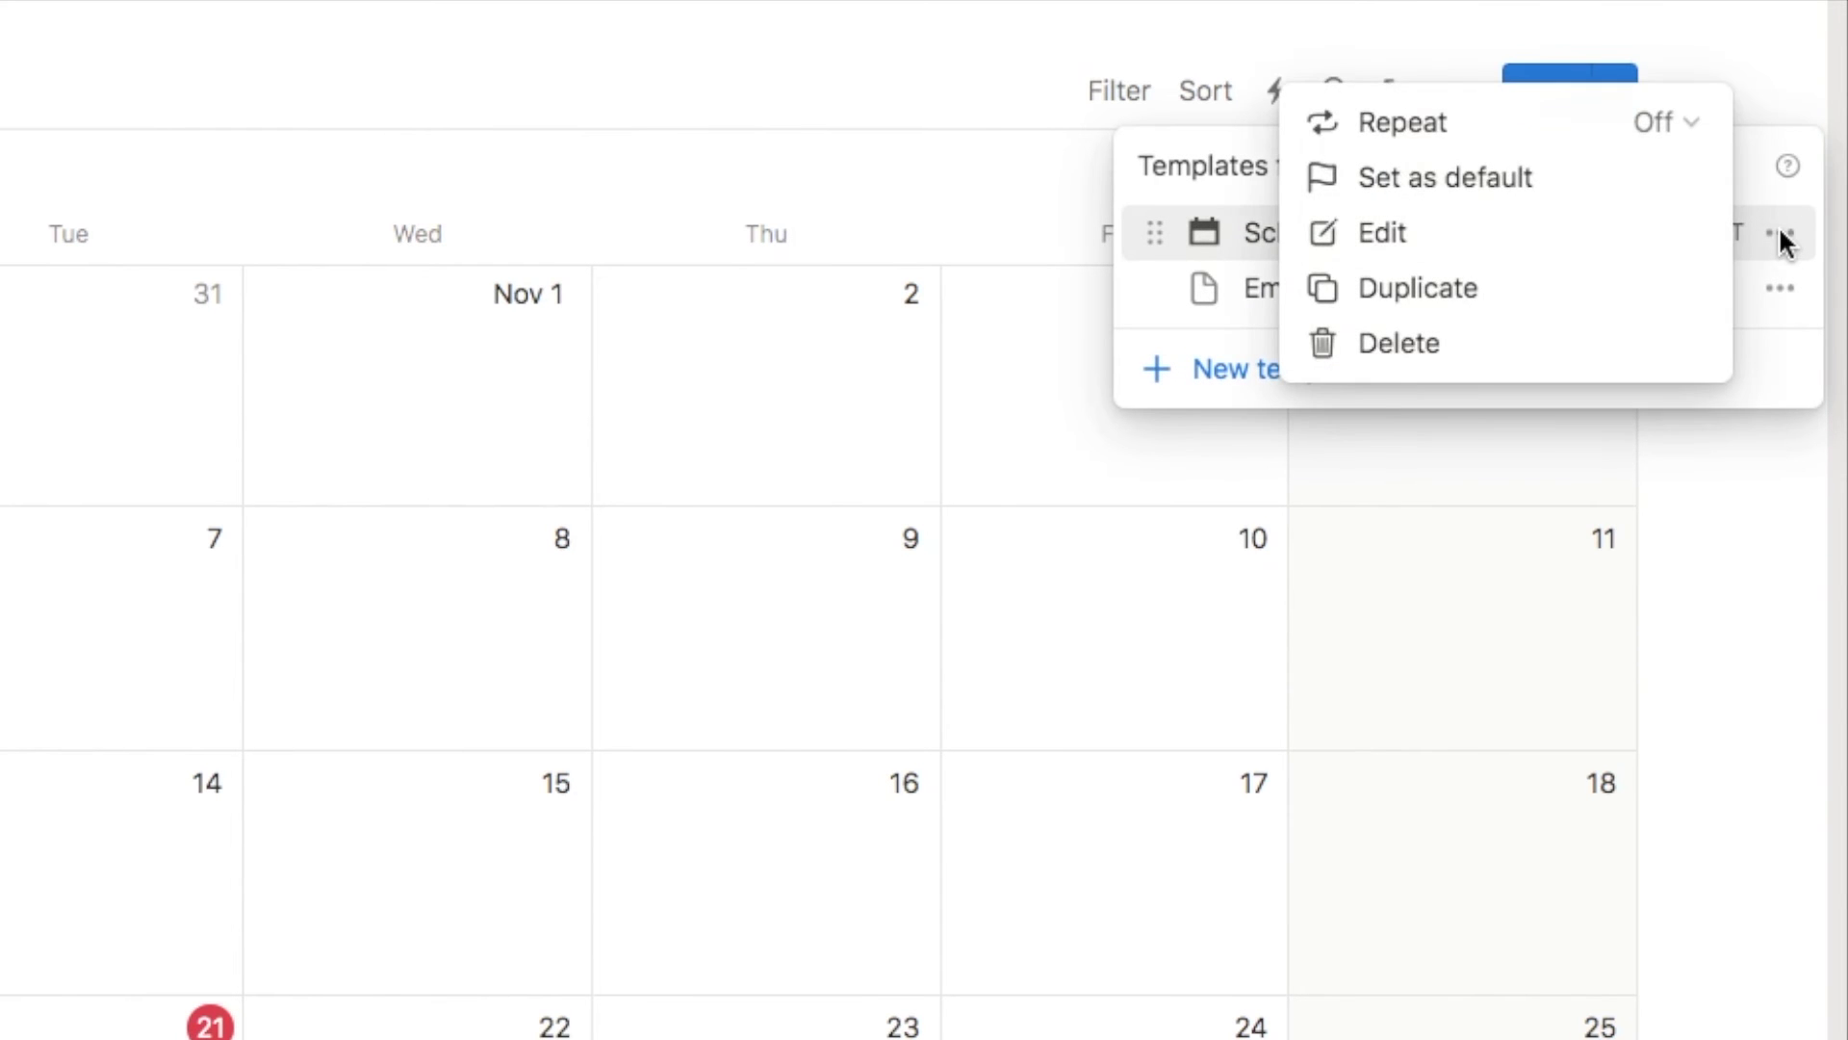
pyautogui.click(1445, 126)
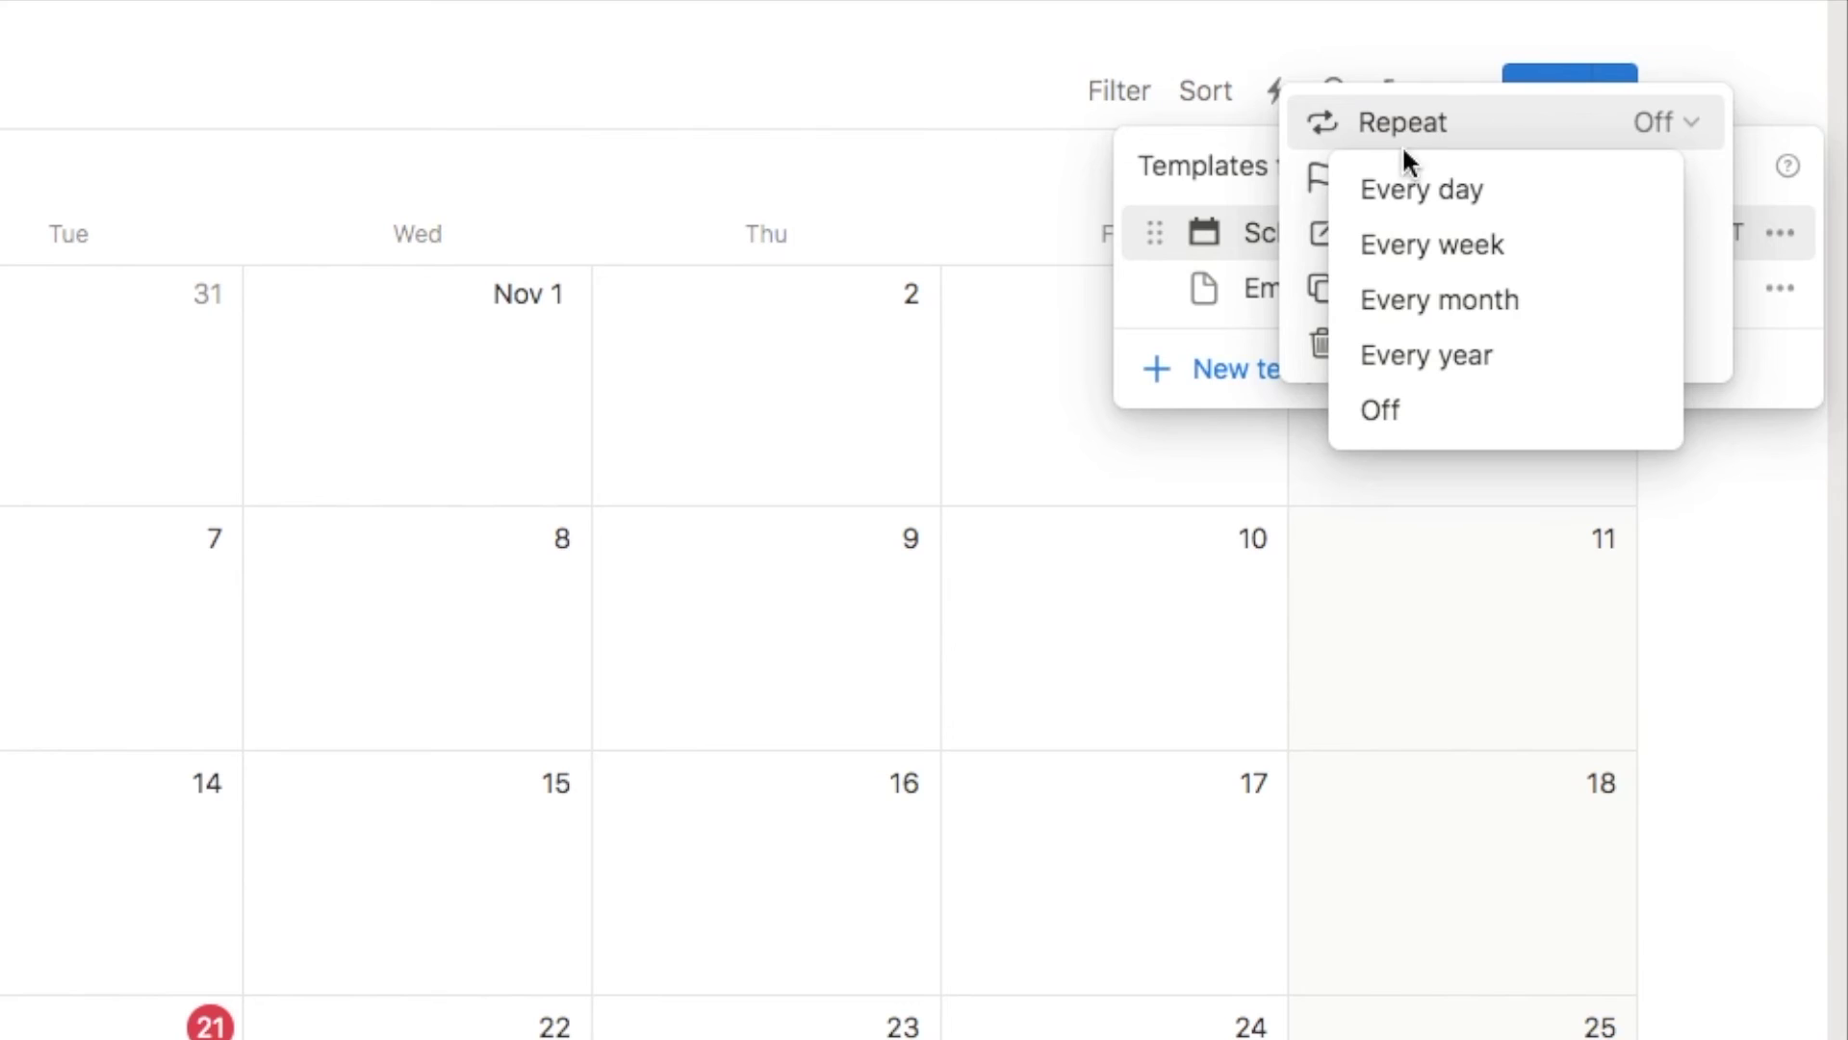
pyautogui.click(1420, 217)
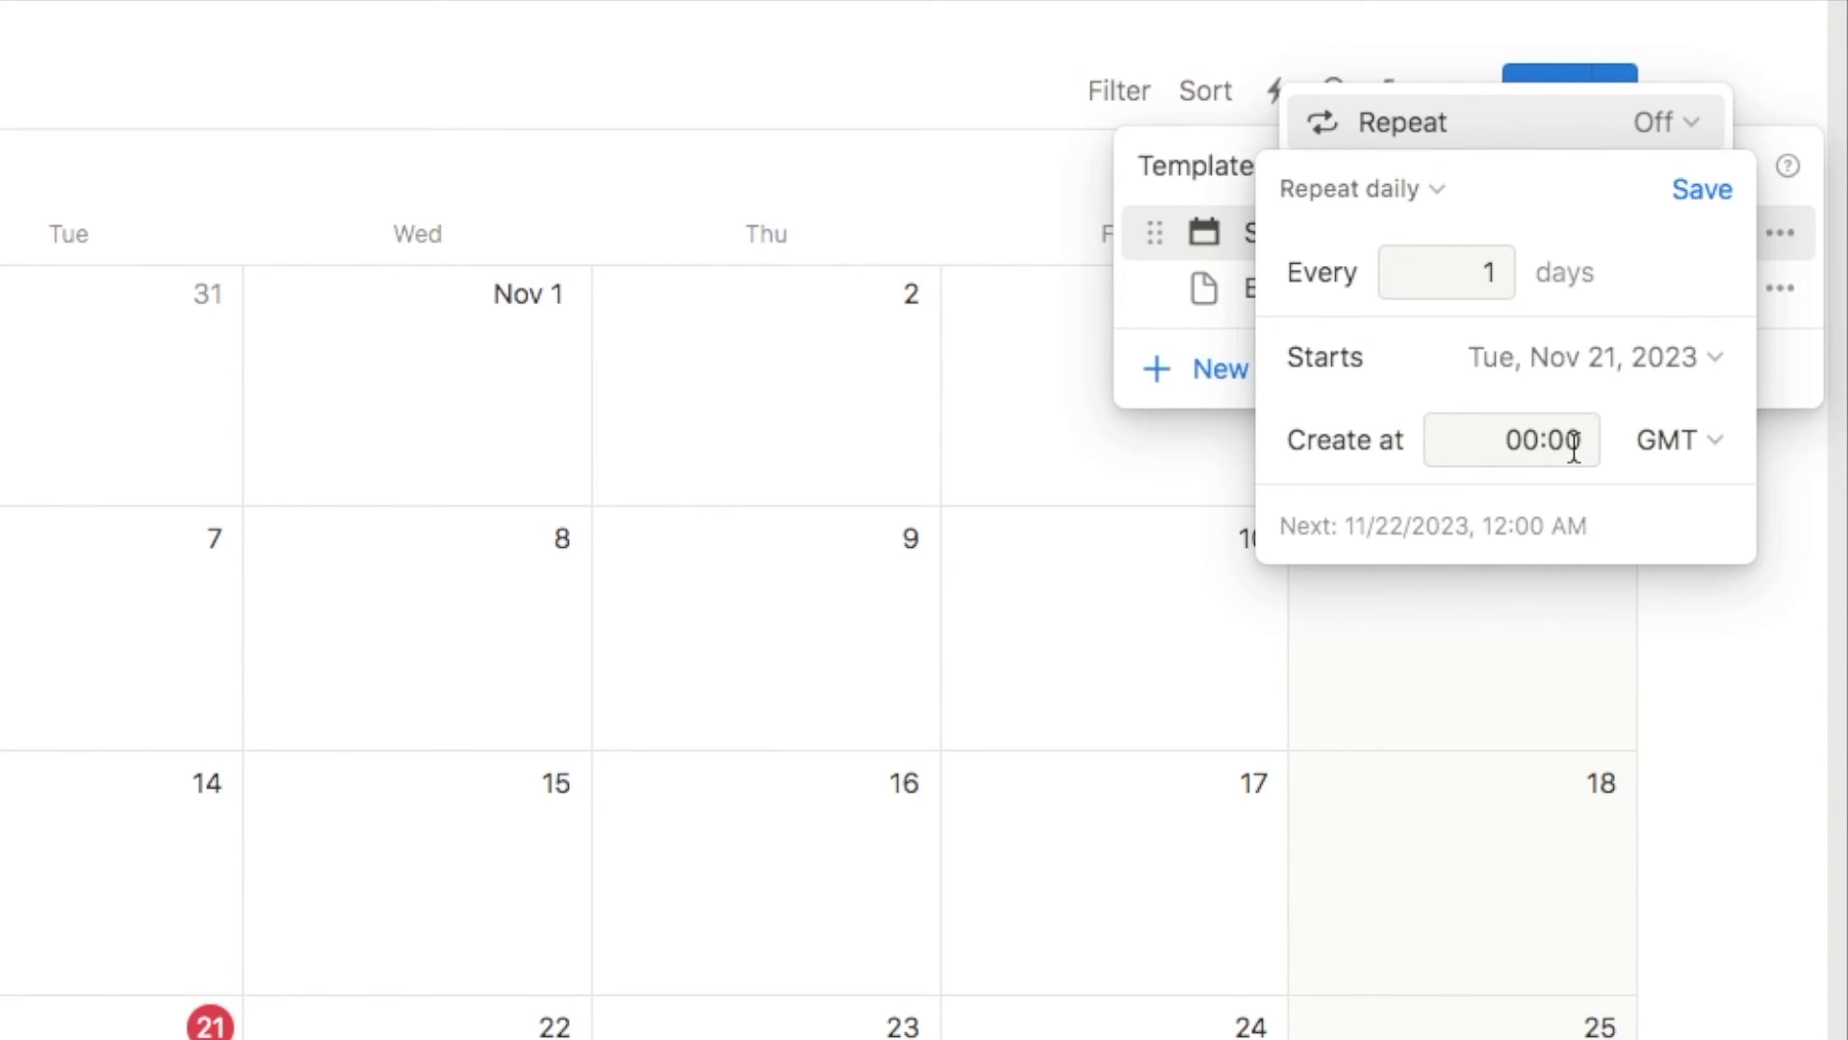
pyautogui.click(1703, 191)
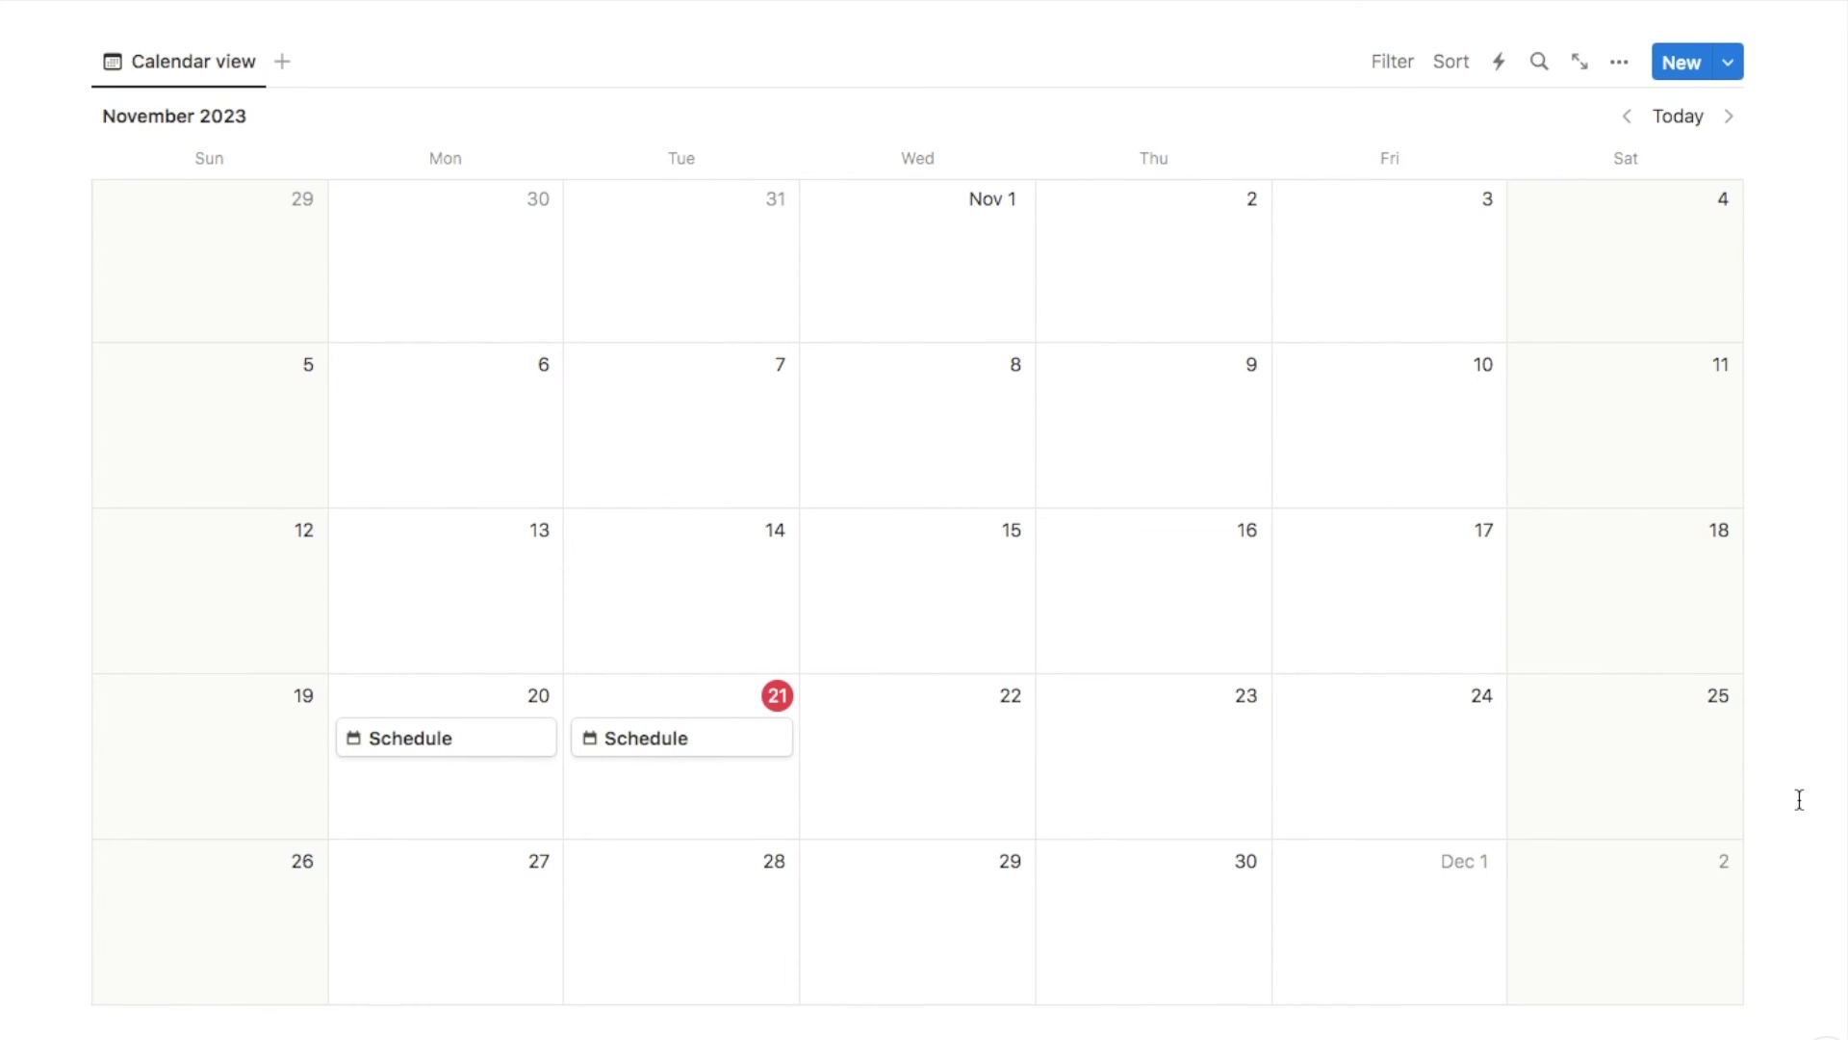
# Step: Add a November 22 Schedule page and review its time table
pyautogui.scroll(-1, 1799, 799)
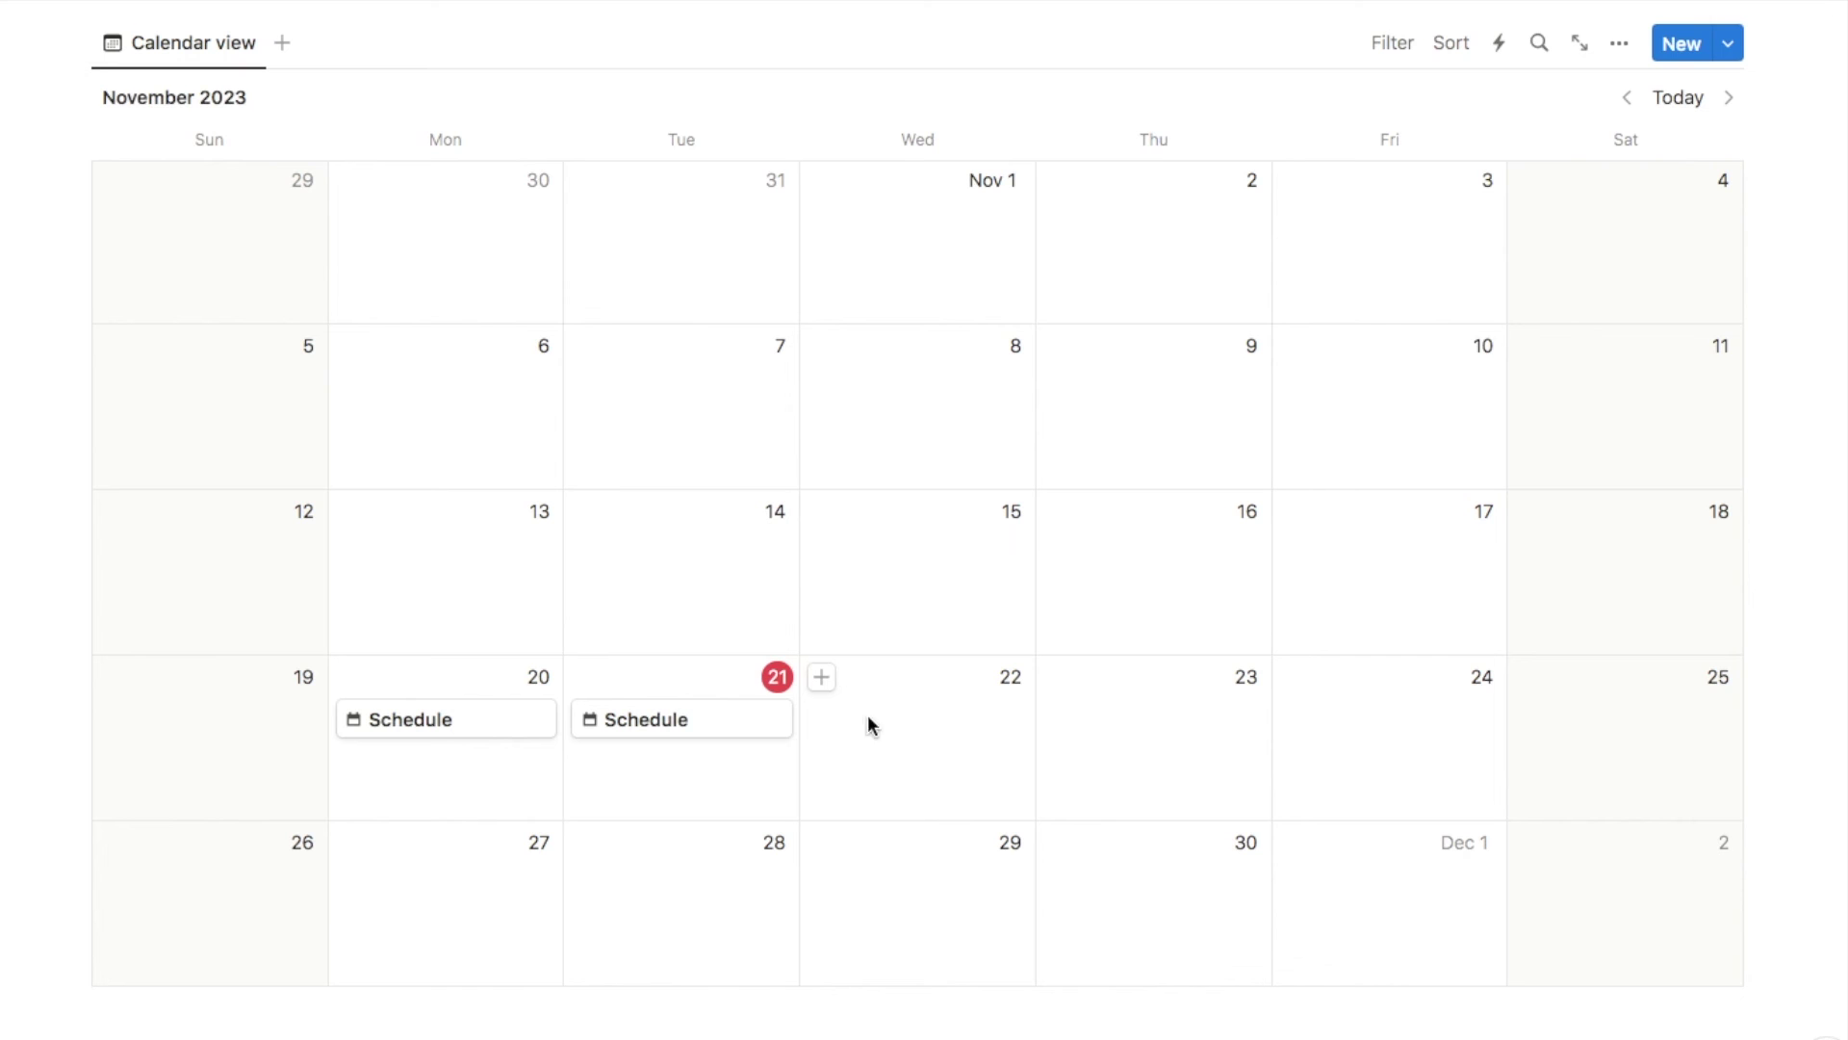
pyautogui.click(821, 688)
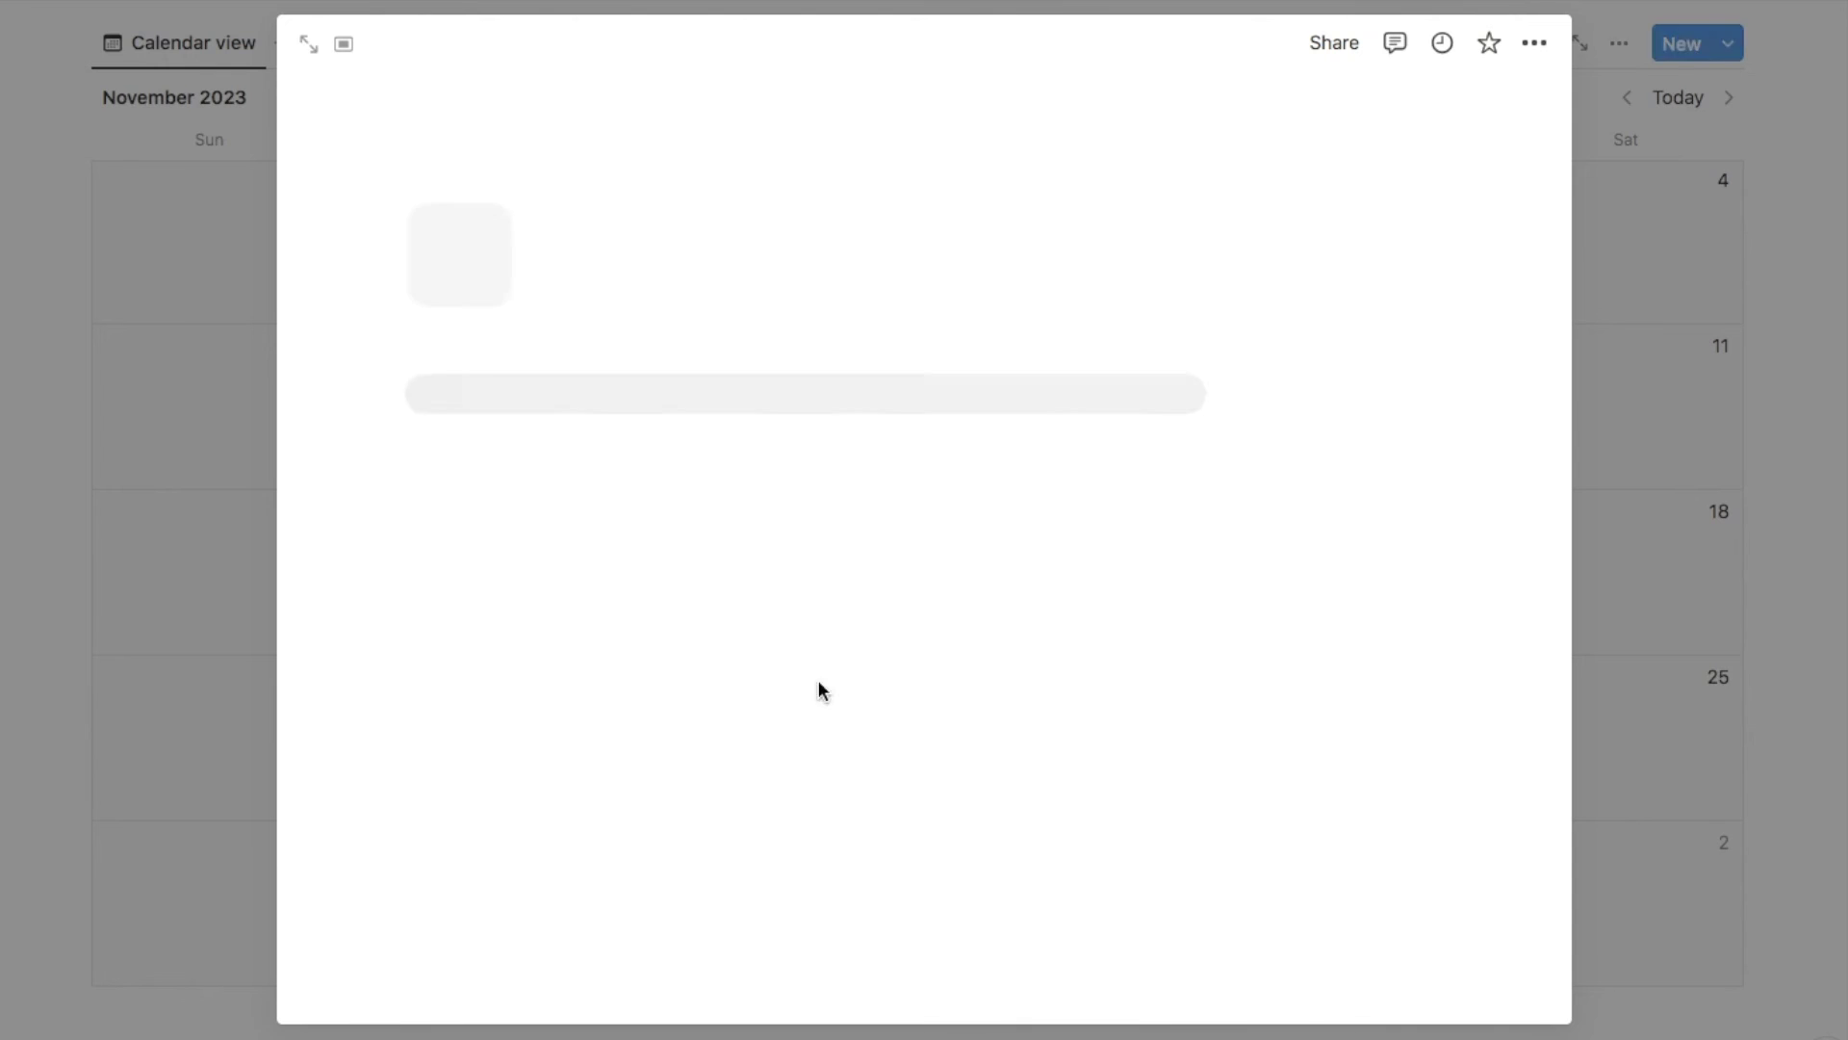
pyautogui.scroll(-3, 684, 673)
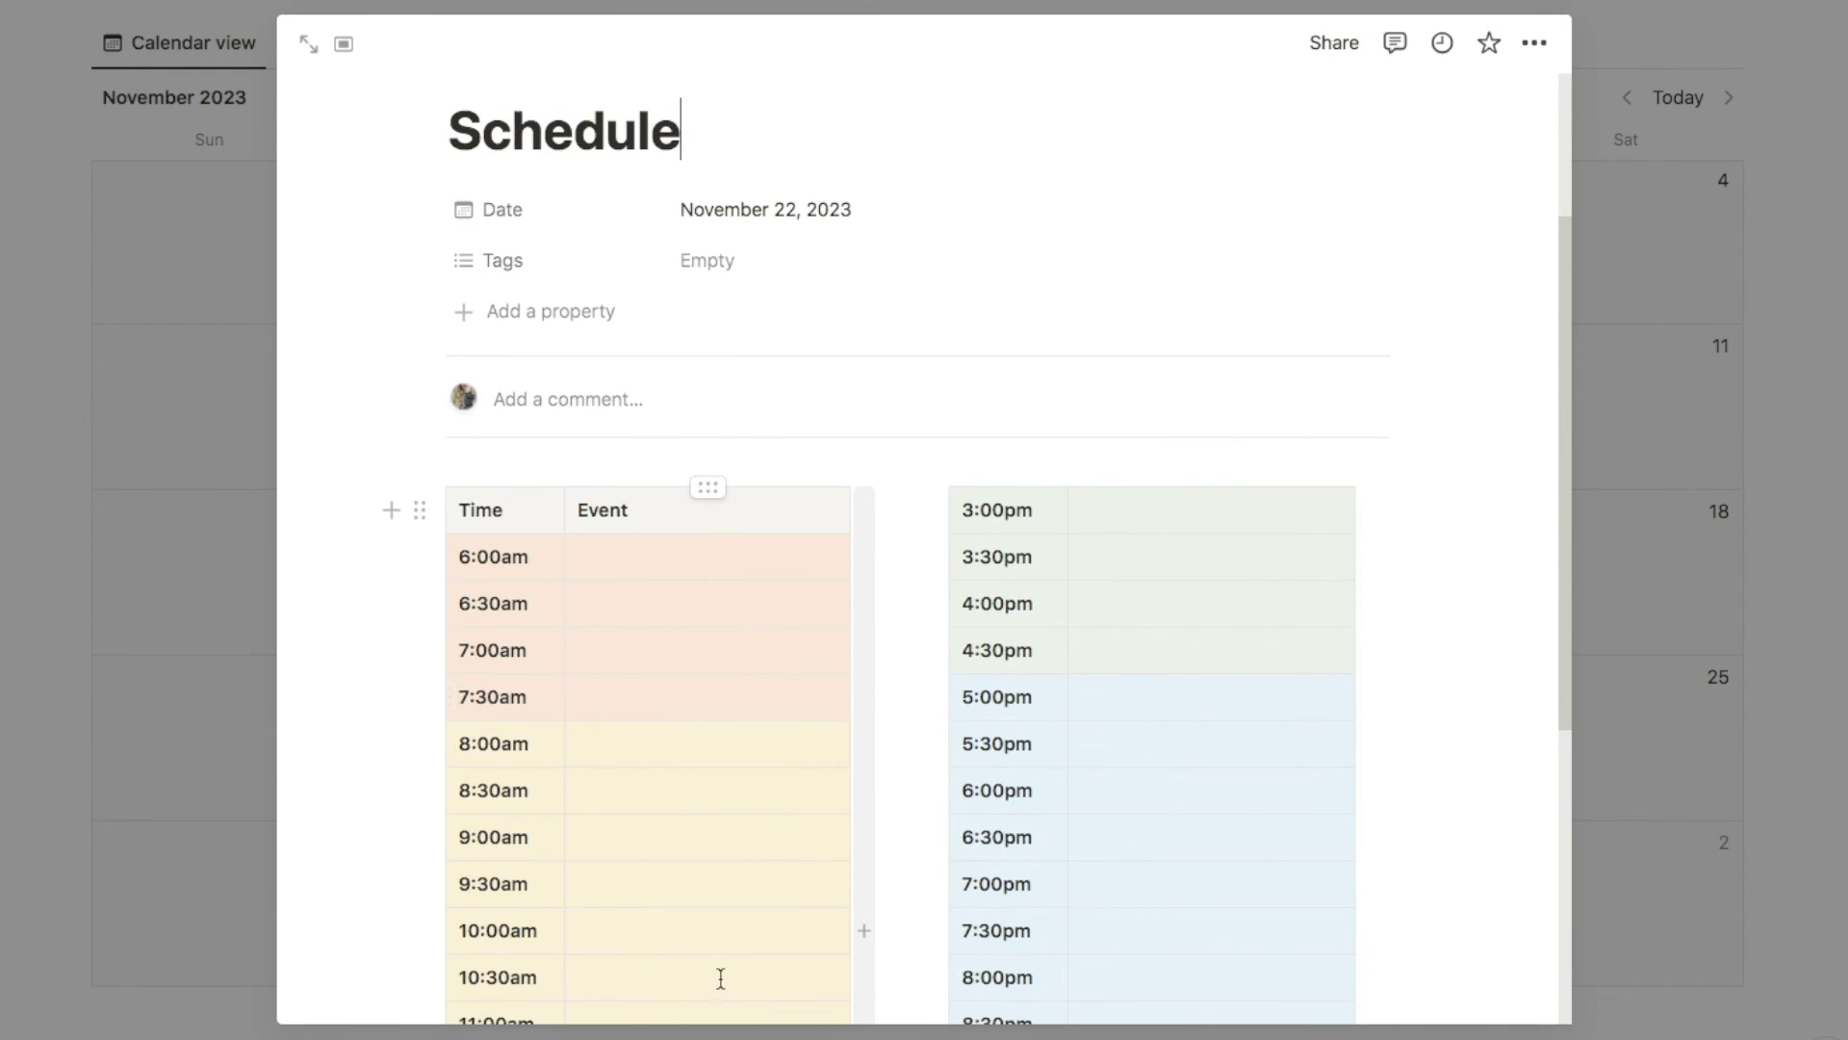
pyautogui.click(1764, 641)
pyautogui.scroll(1, 1764, 641)
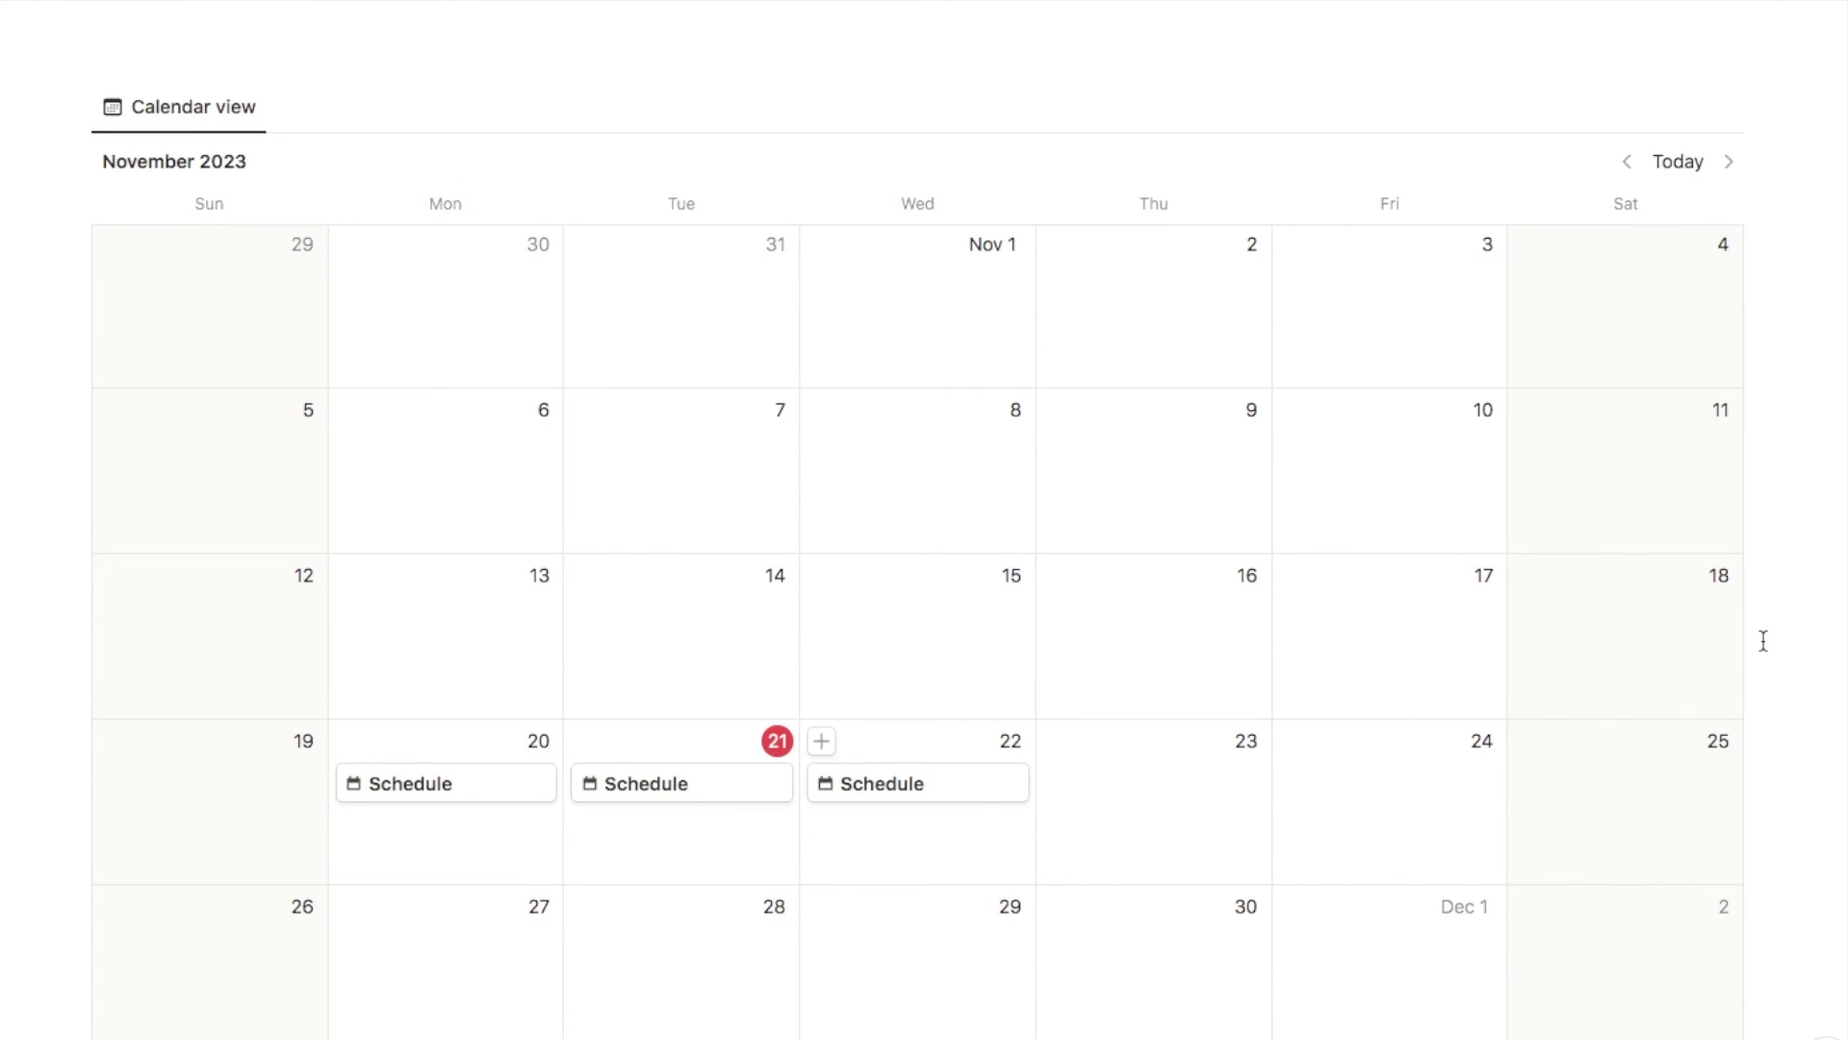
pyautogui.click(1729, 112)
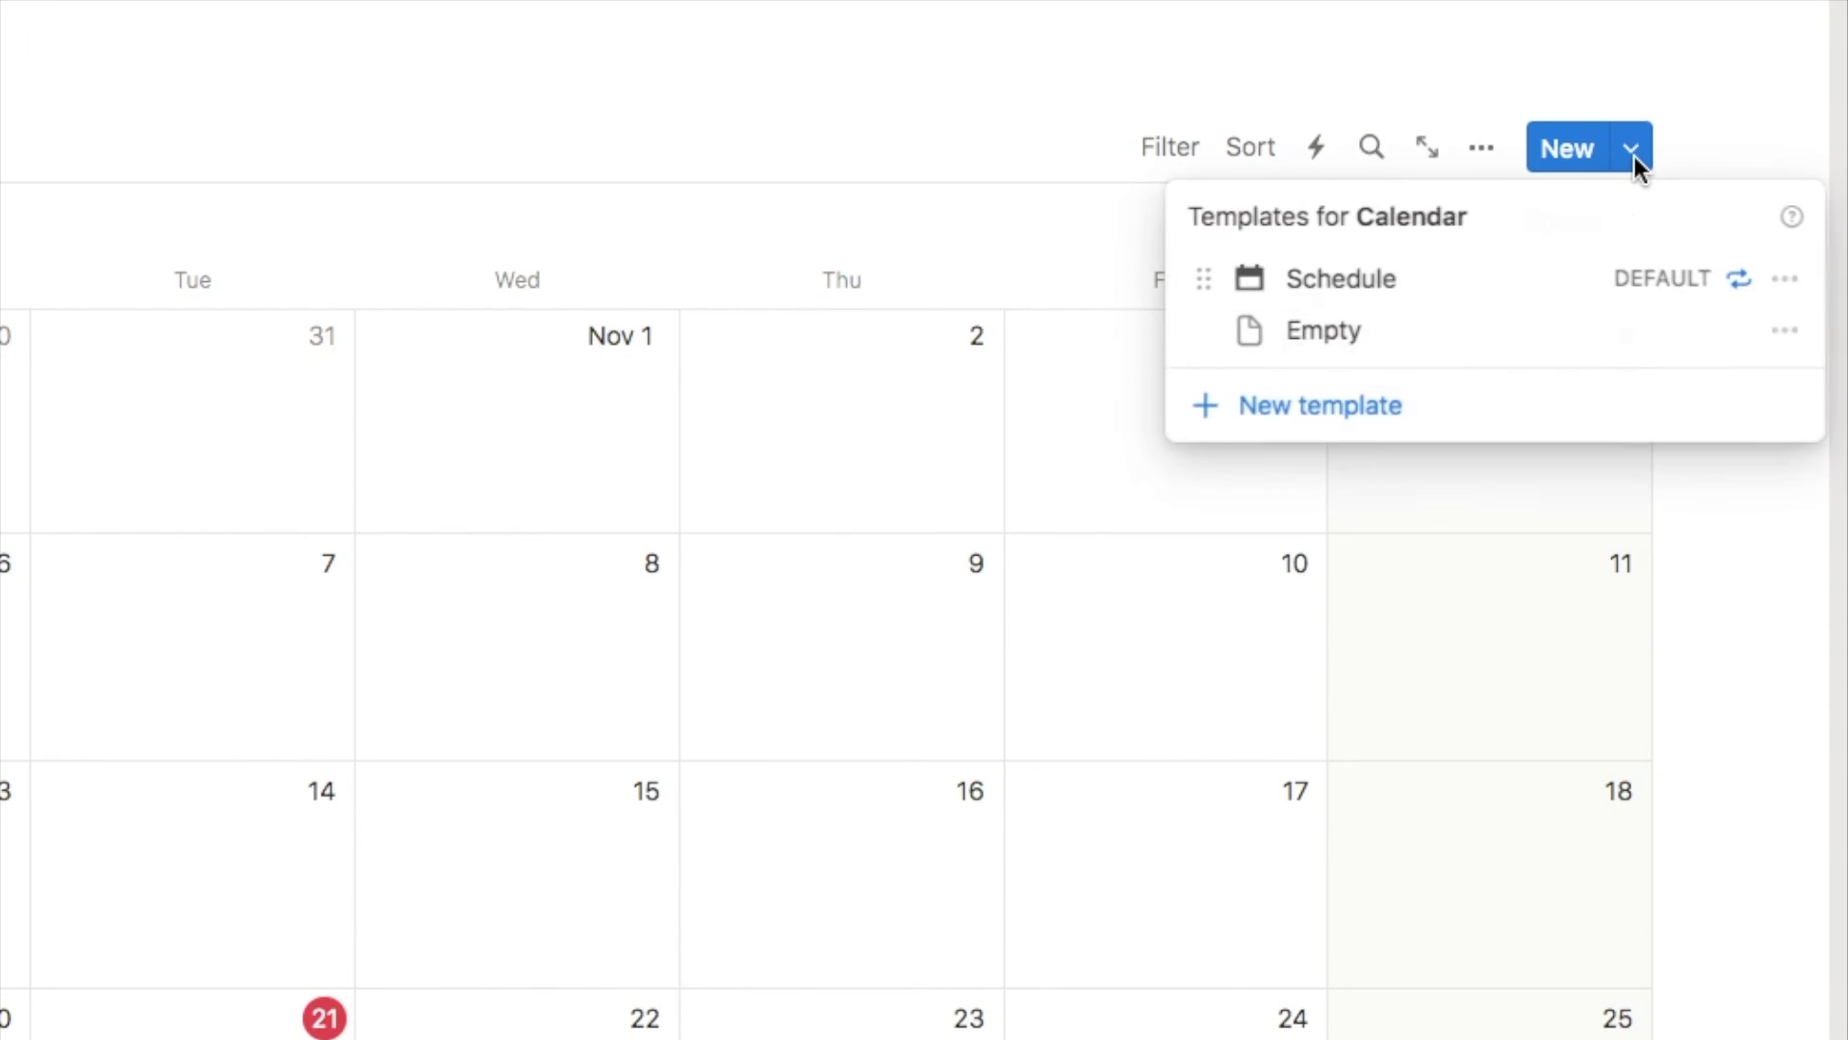
# Step: Change the Schedule template's repeat timezone to Etc/GMT-14 (GMT+14) and save
pyautogui.click(1786, 279)
pyautogui.click(1492, 187)
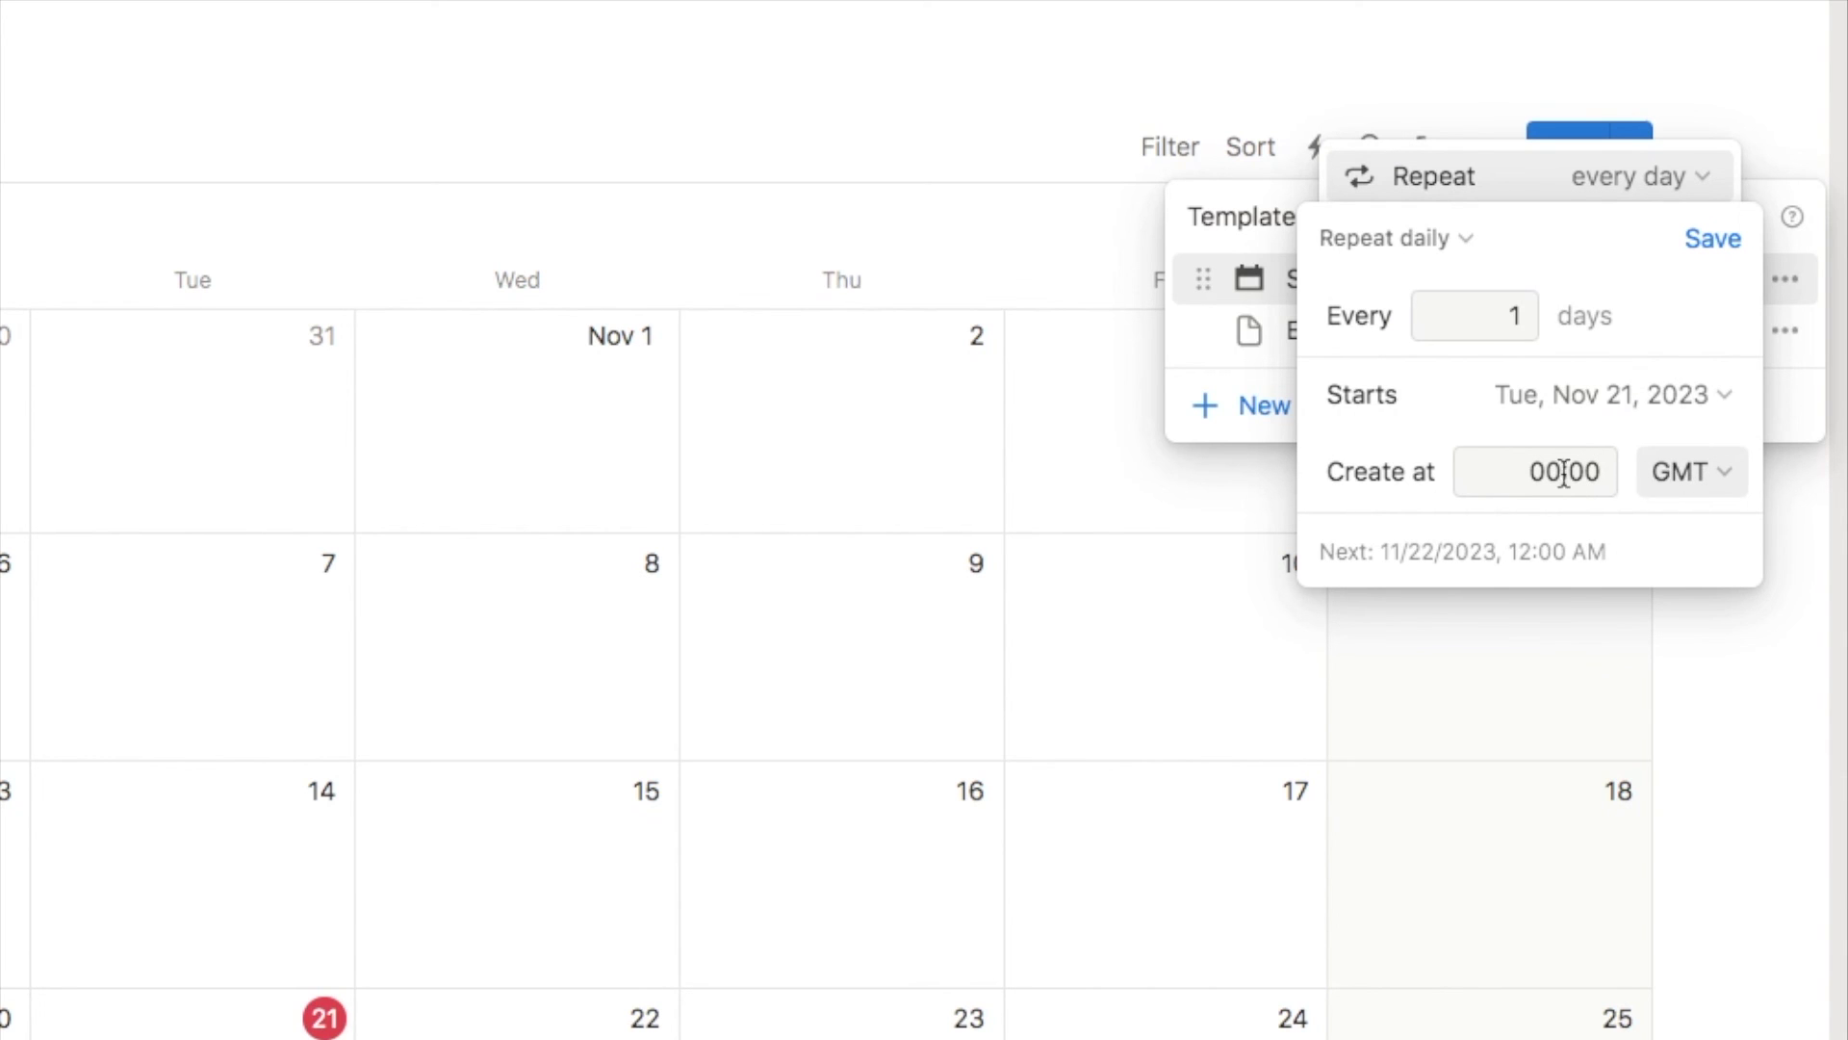
pyautogui.click(1680, 489)
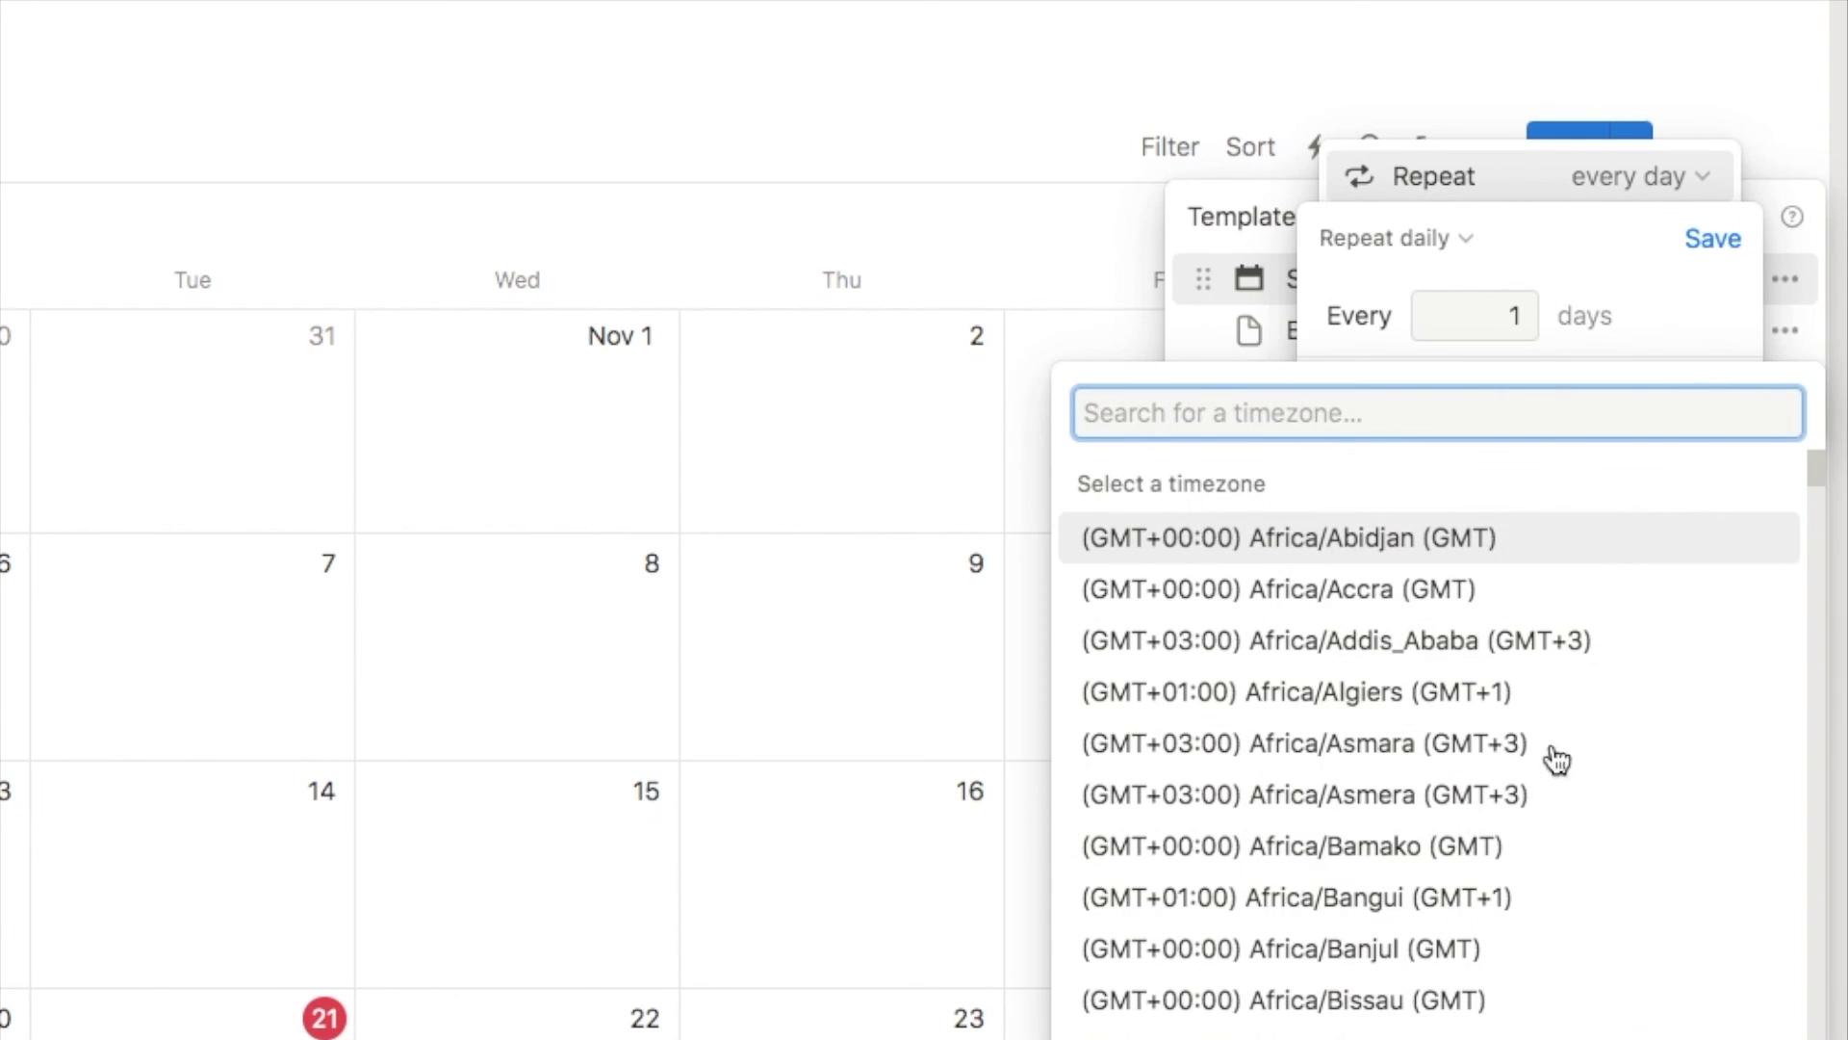
pyautogui.scroll(-3, 1190, 866)
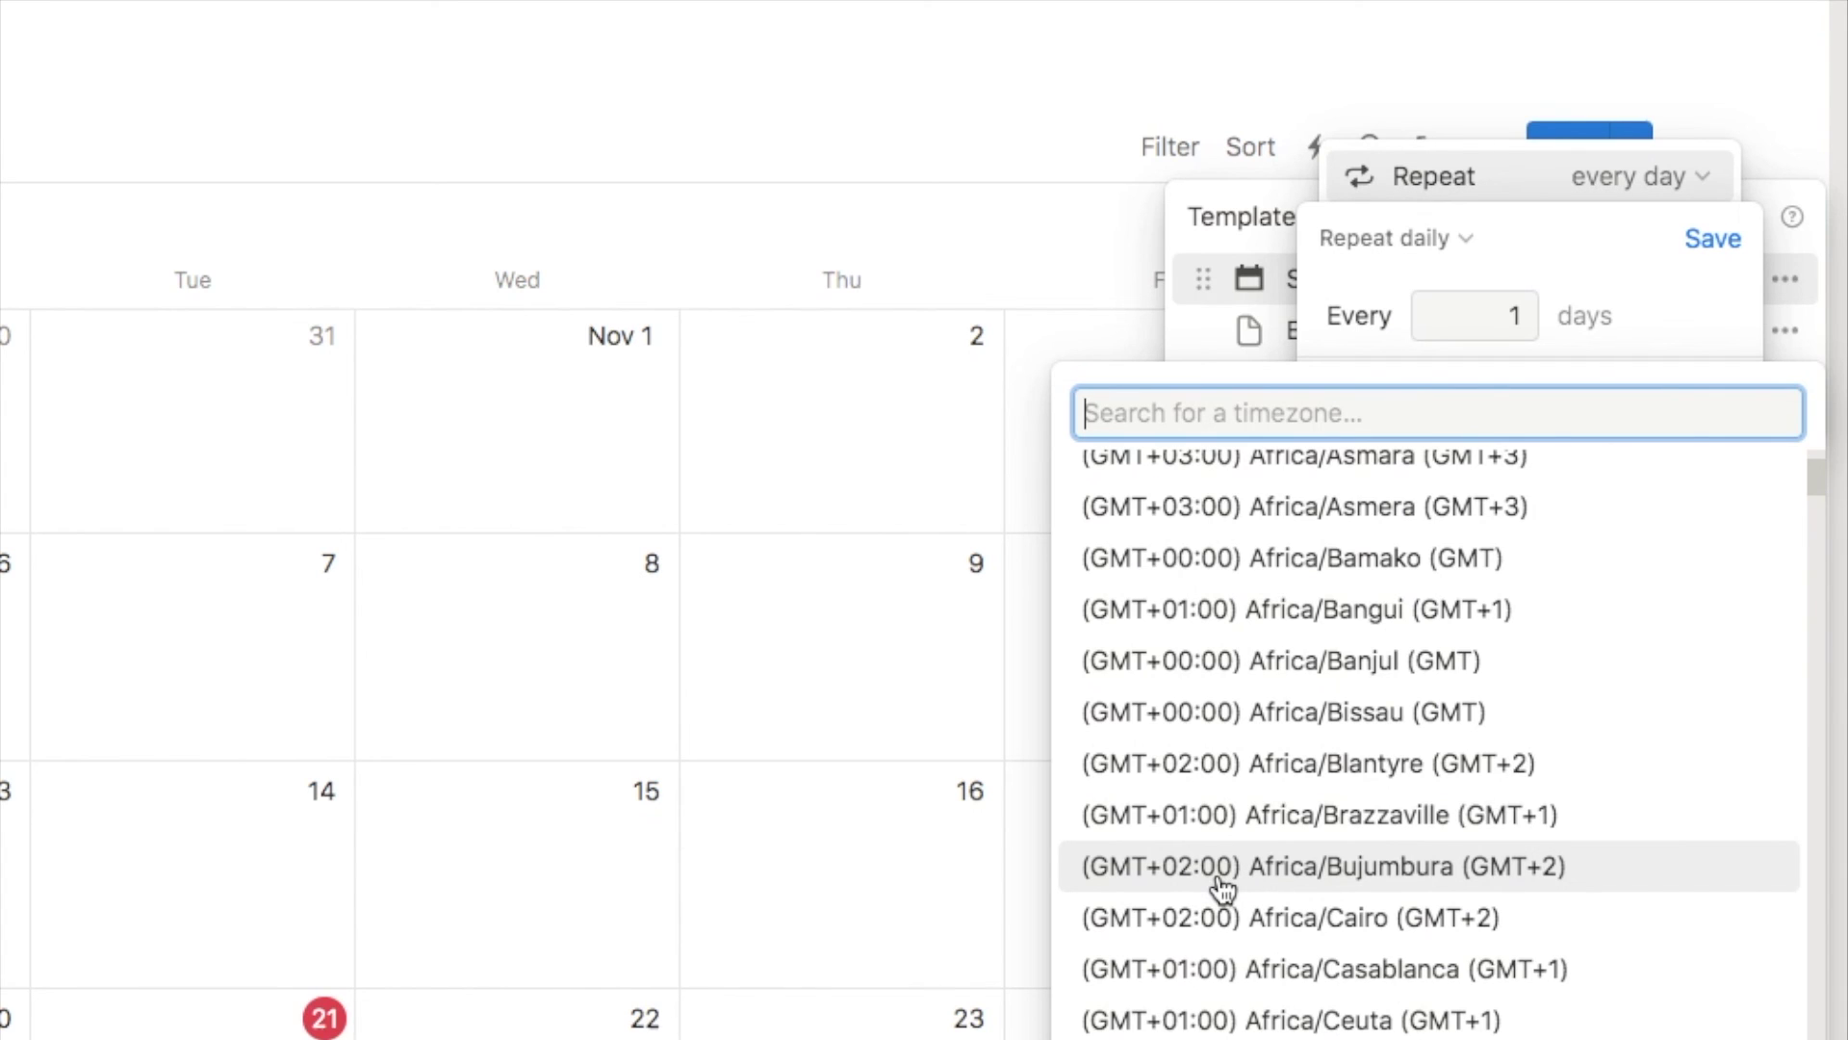
pyautogui.scroll(-5, 1222, 889)
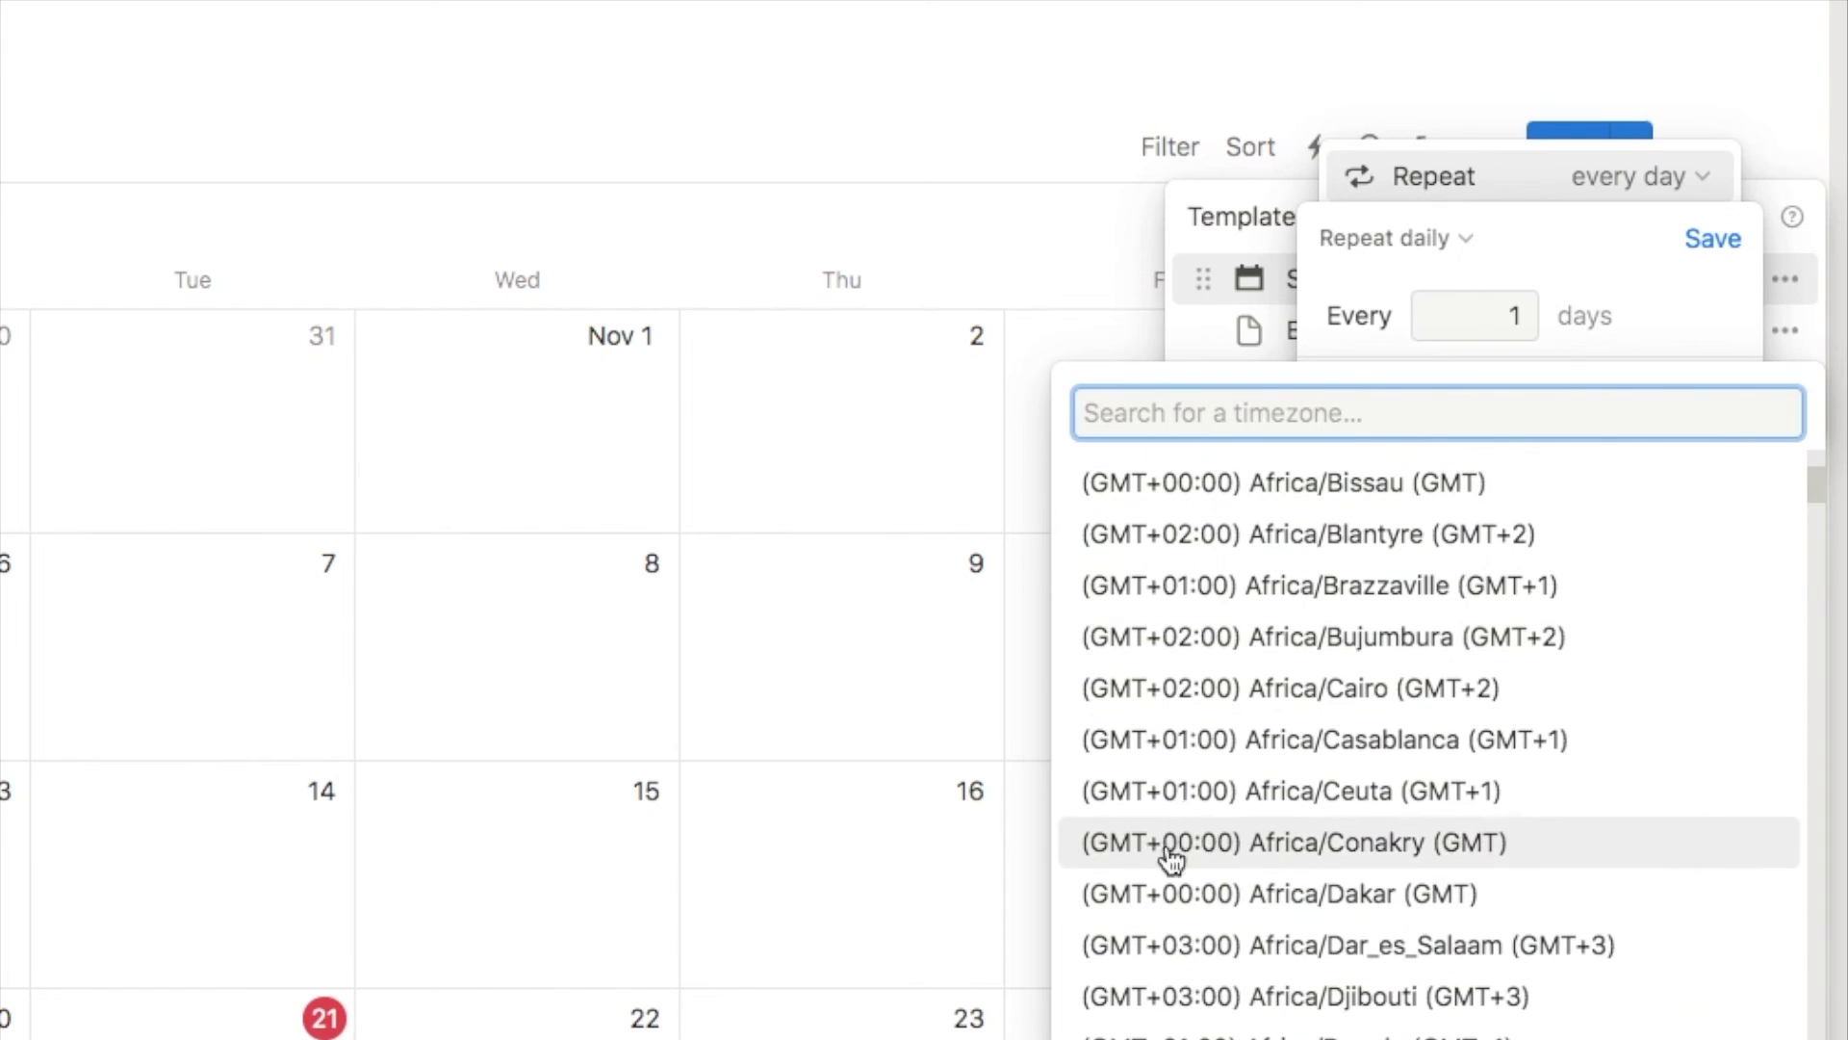
pyautogui.scroll(-1, 1203, 974)
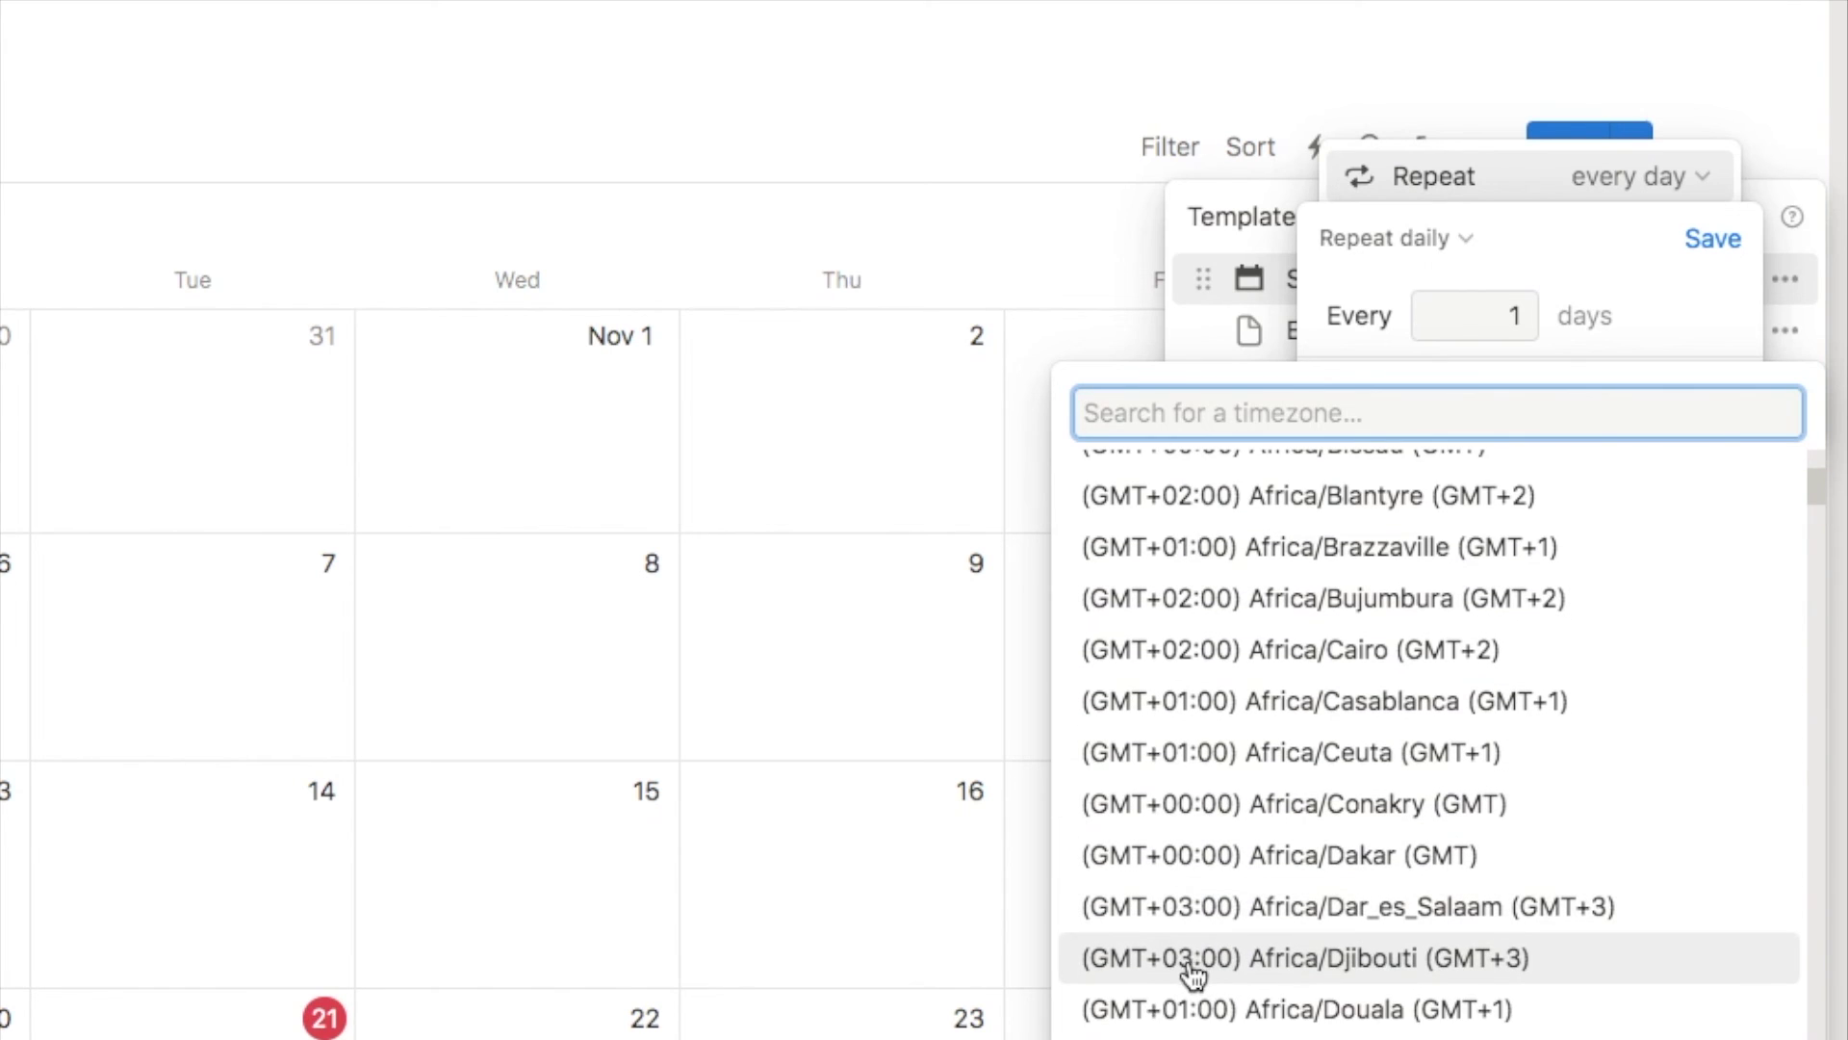
pyautogui.scroll(-20, 1208, 967)
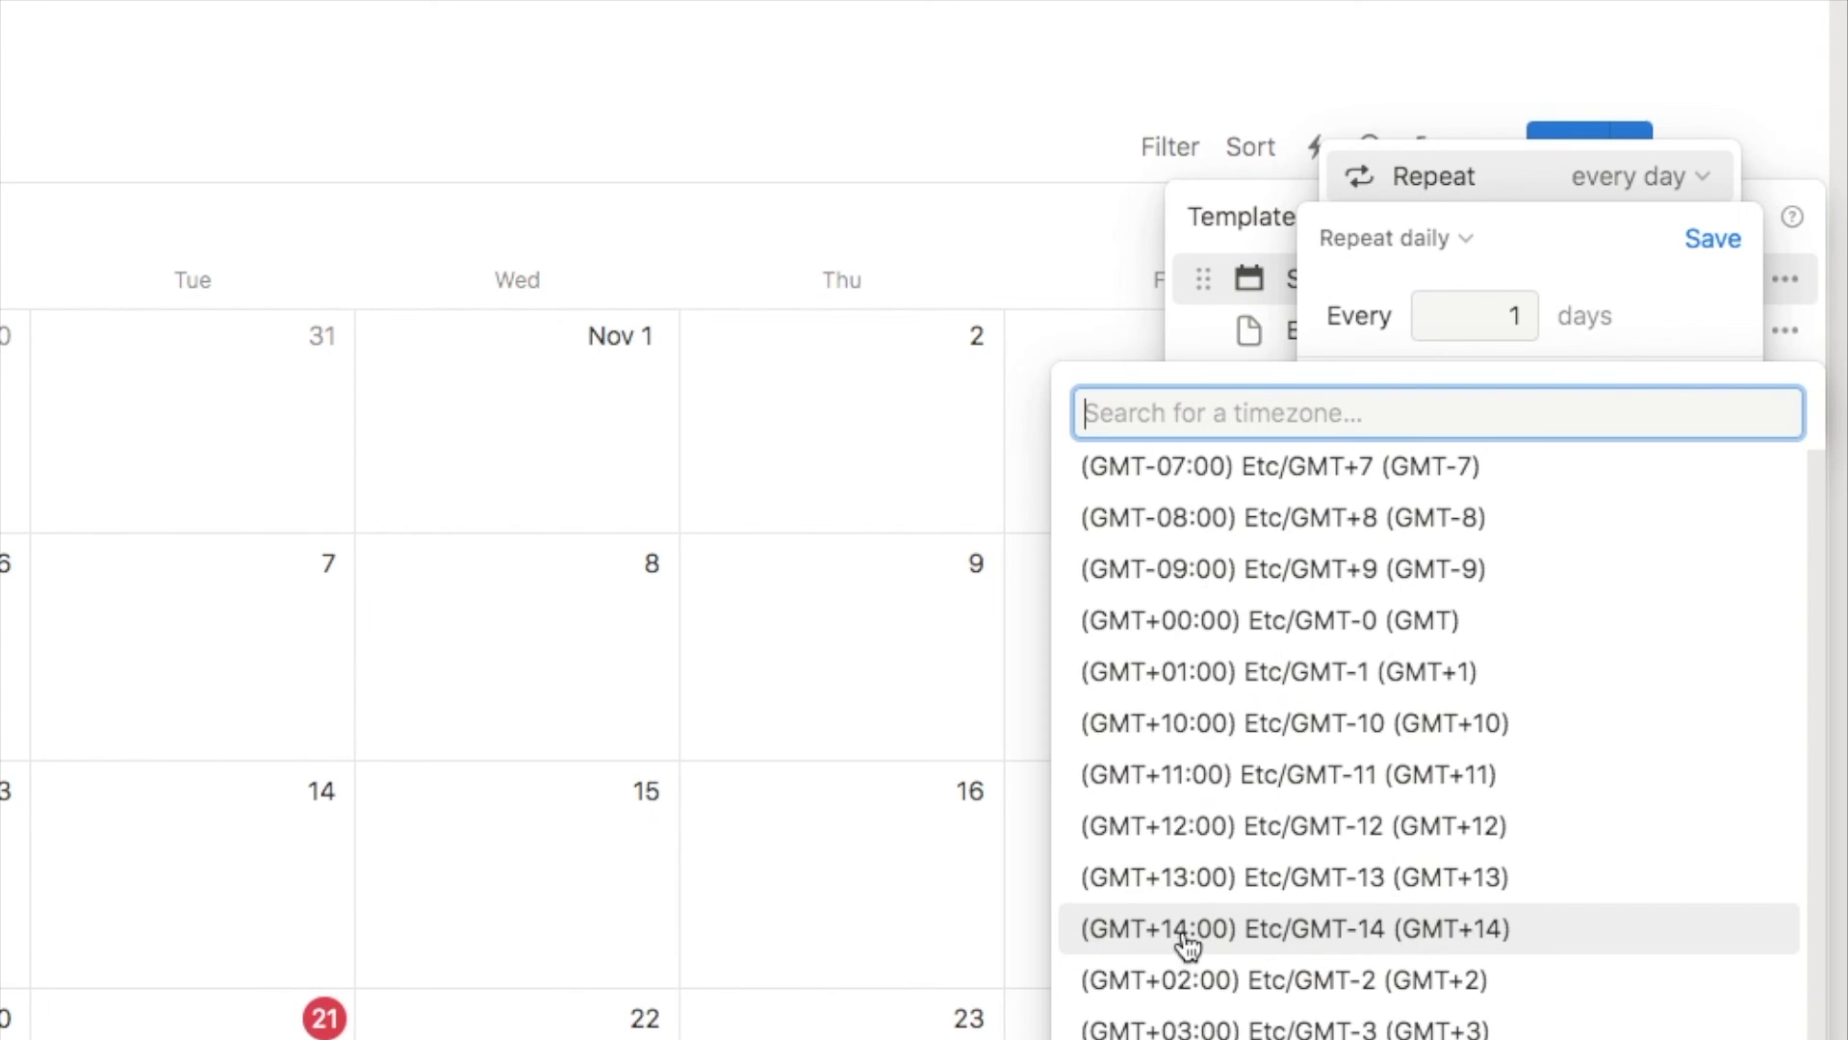
pyautogui.click(1250, 932)
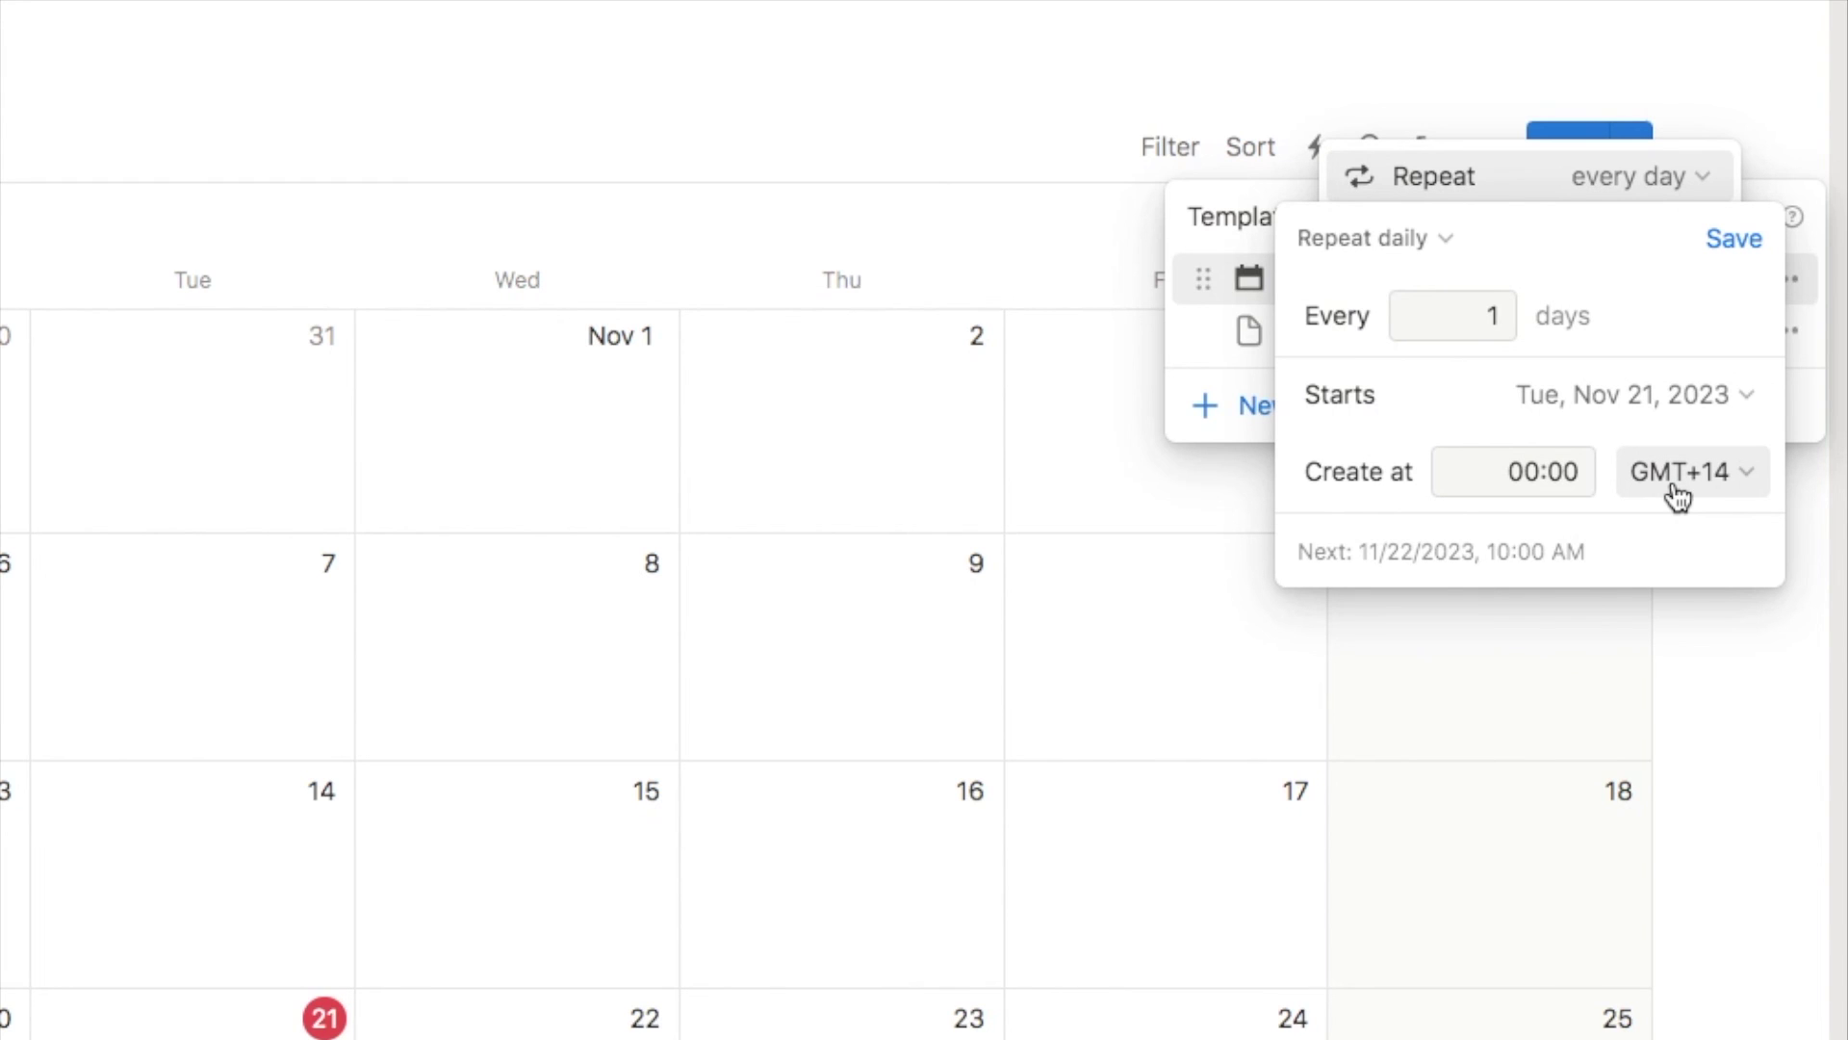
pyautogui.click(1732, 240)
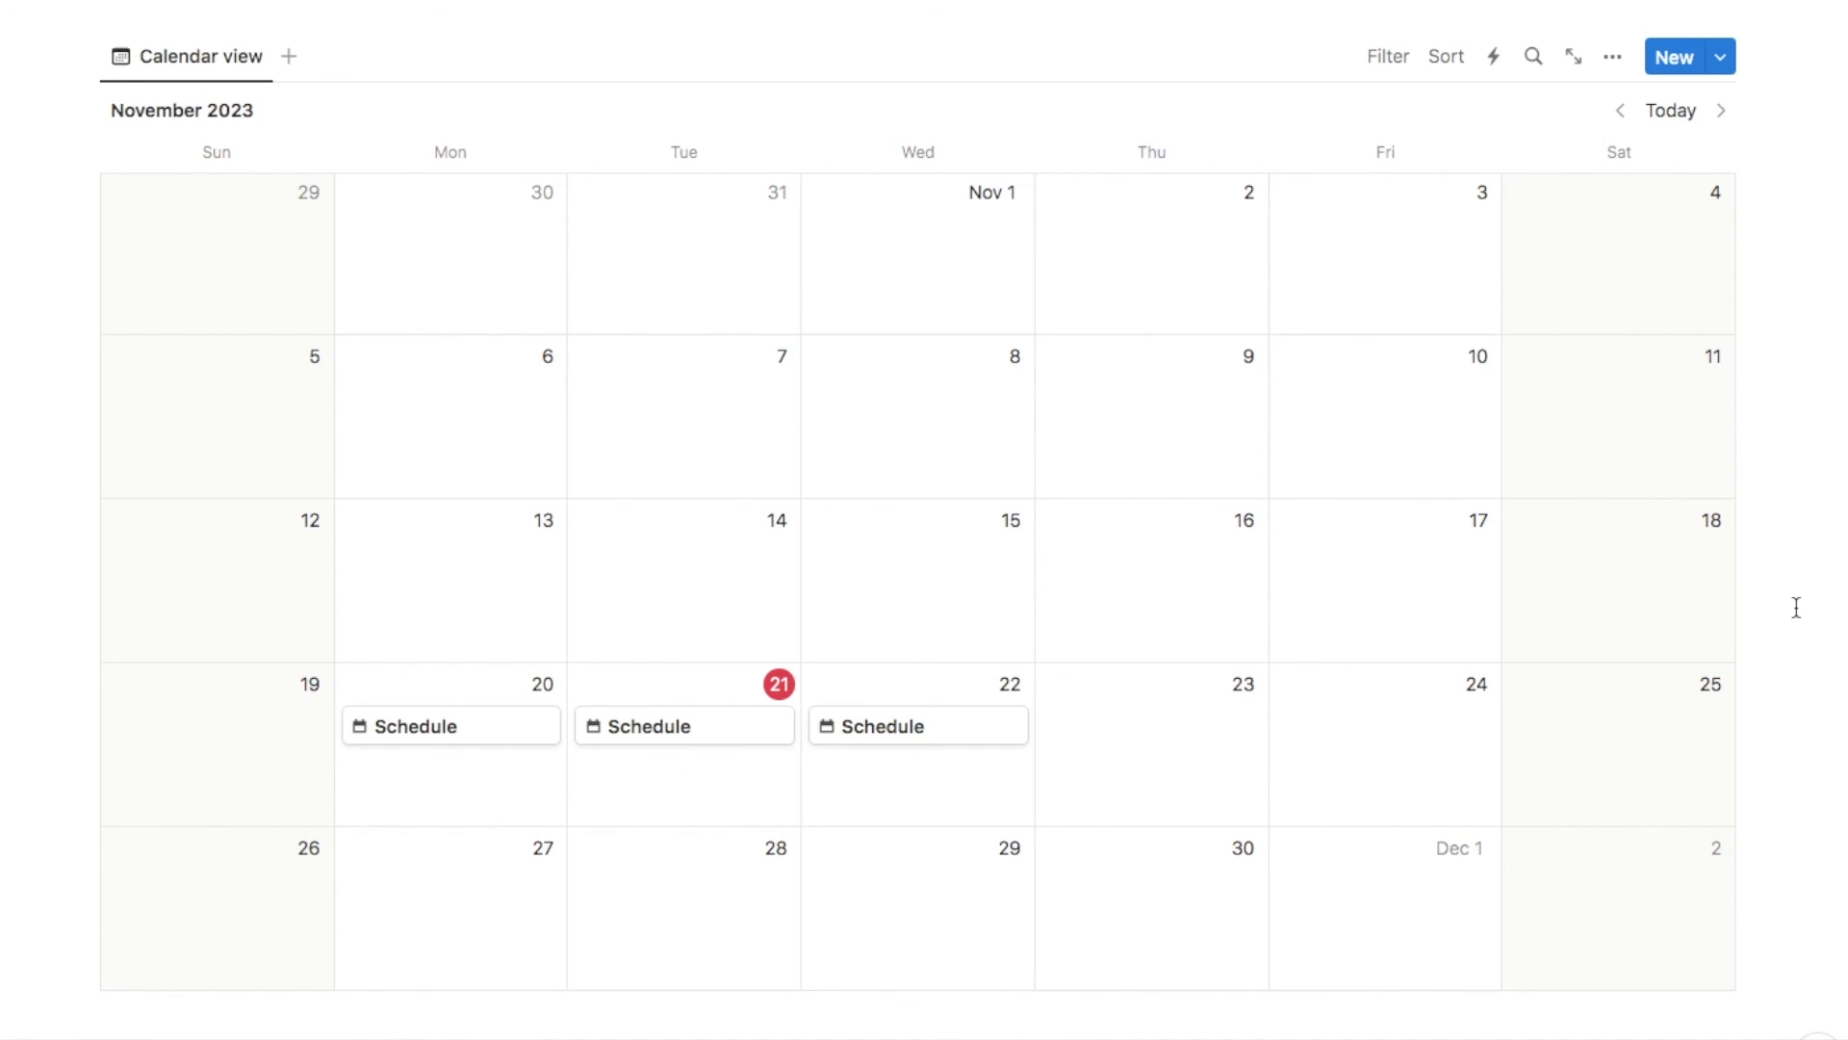
pyautogui.moveTo(1151, 760)
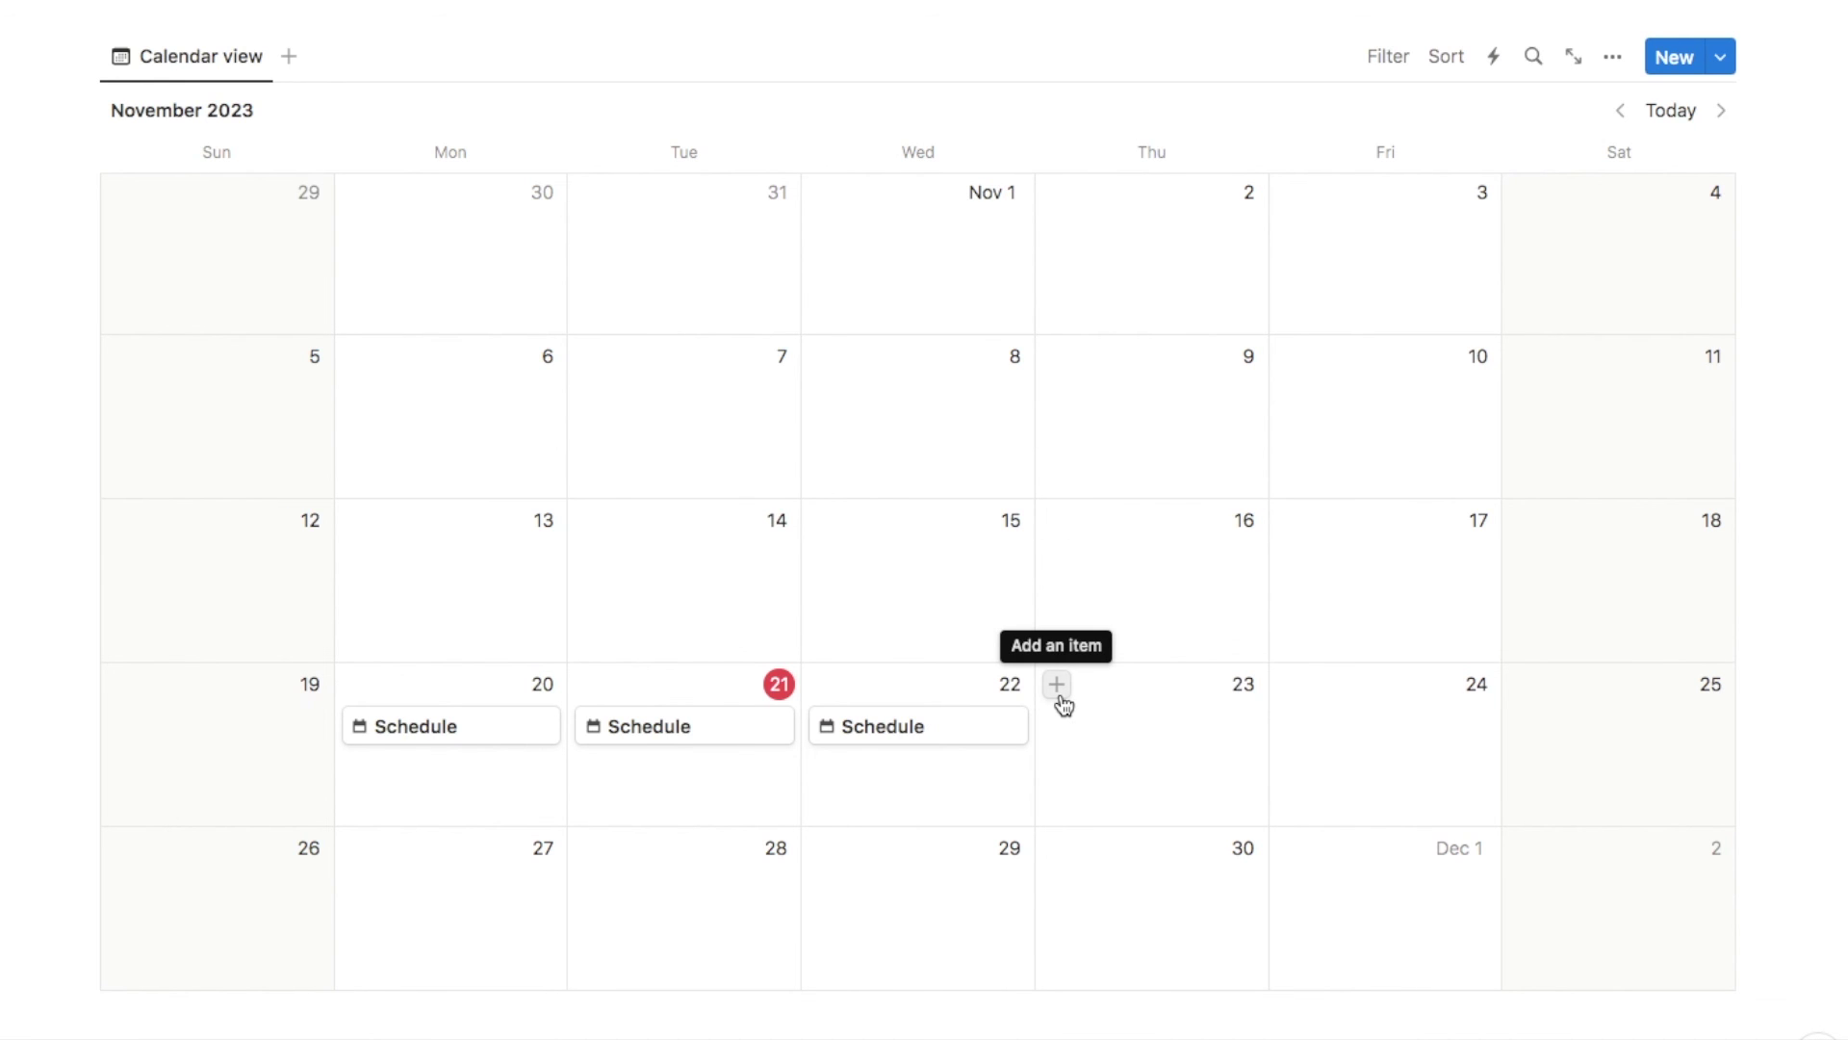
# Step: Add a November 23 Schedule page with 'Meeting with Sam' at 10:30am and 'Lunch' at 1:00pm
pyautogui.scroll(1, 1064, 680)
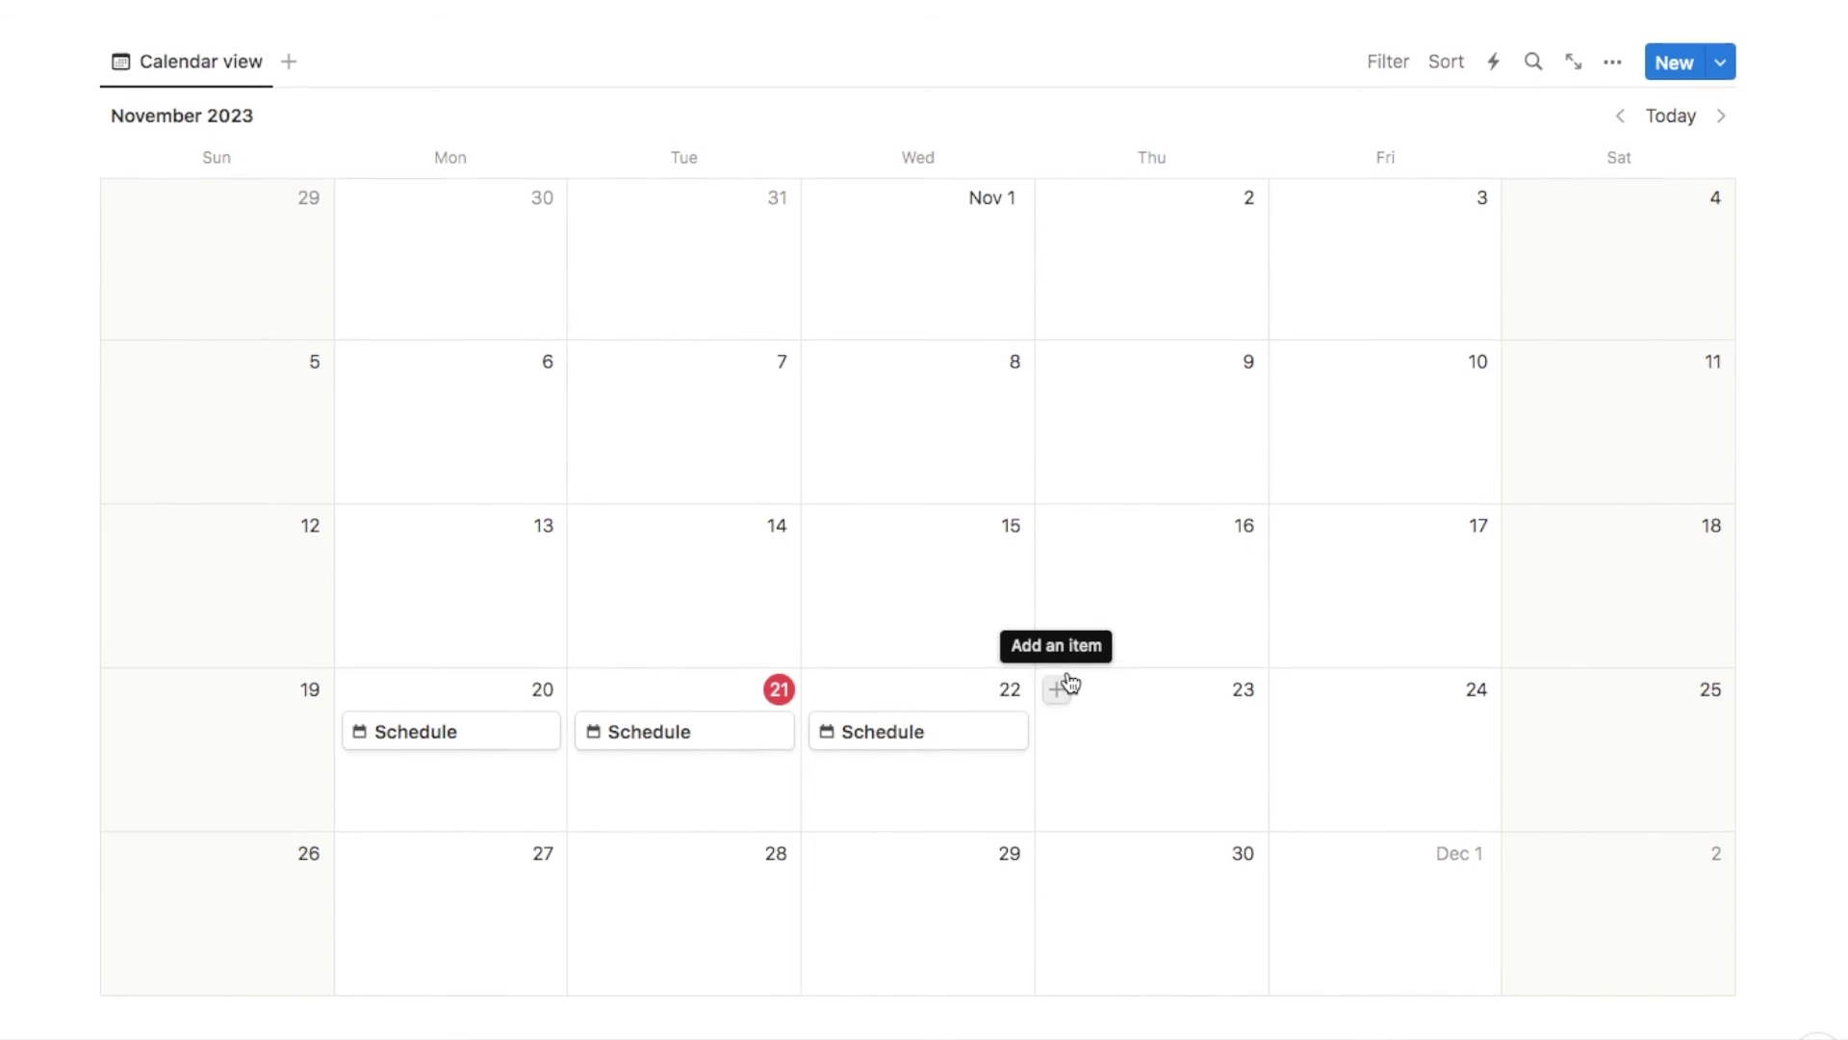
pyautogui.click(1055, 695)
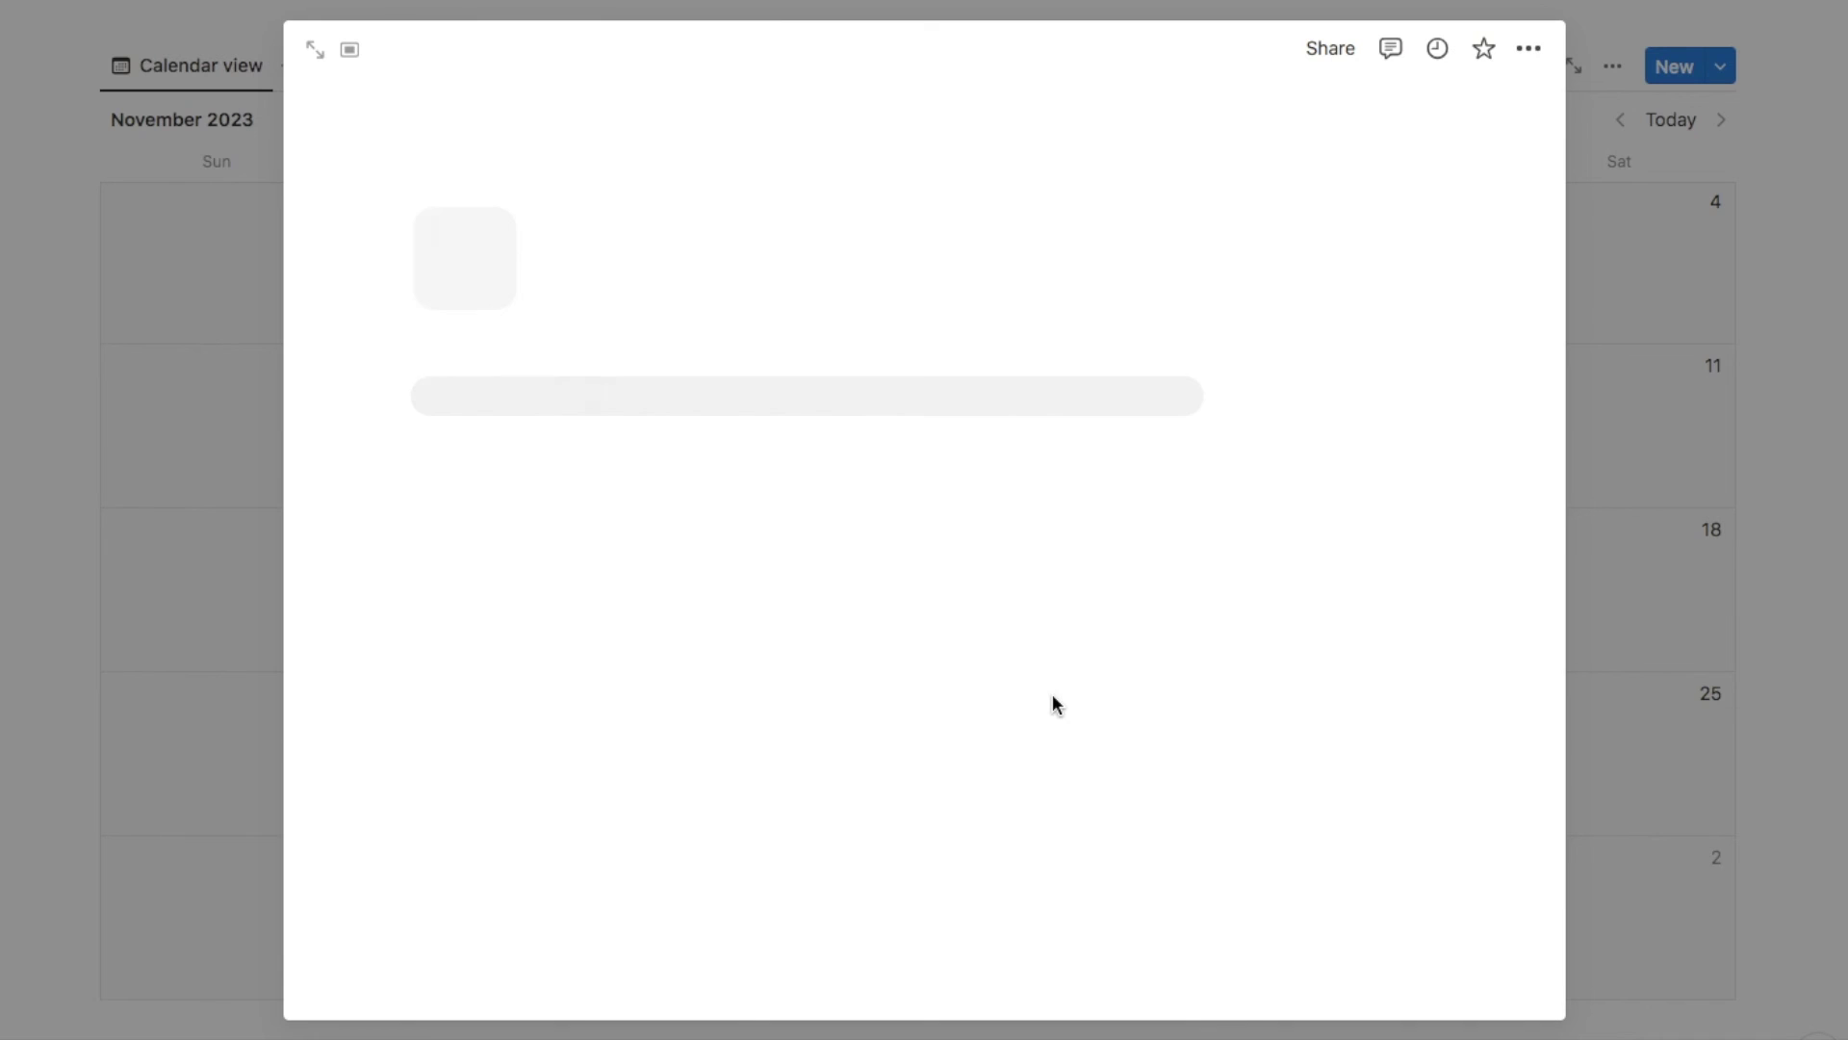
pyautogui.write('Meeting with Sam')
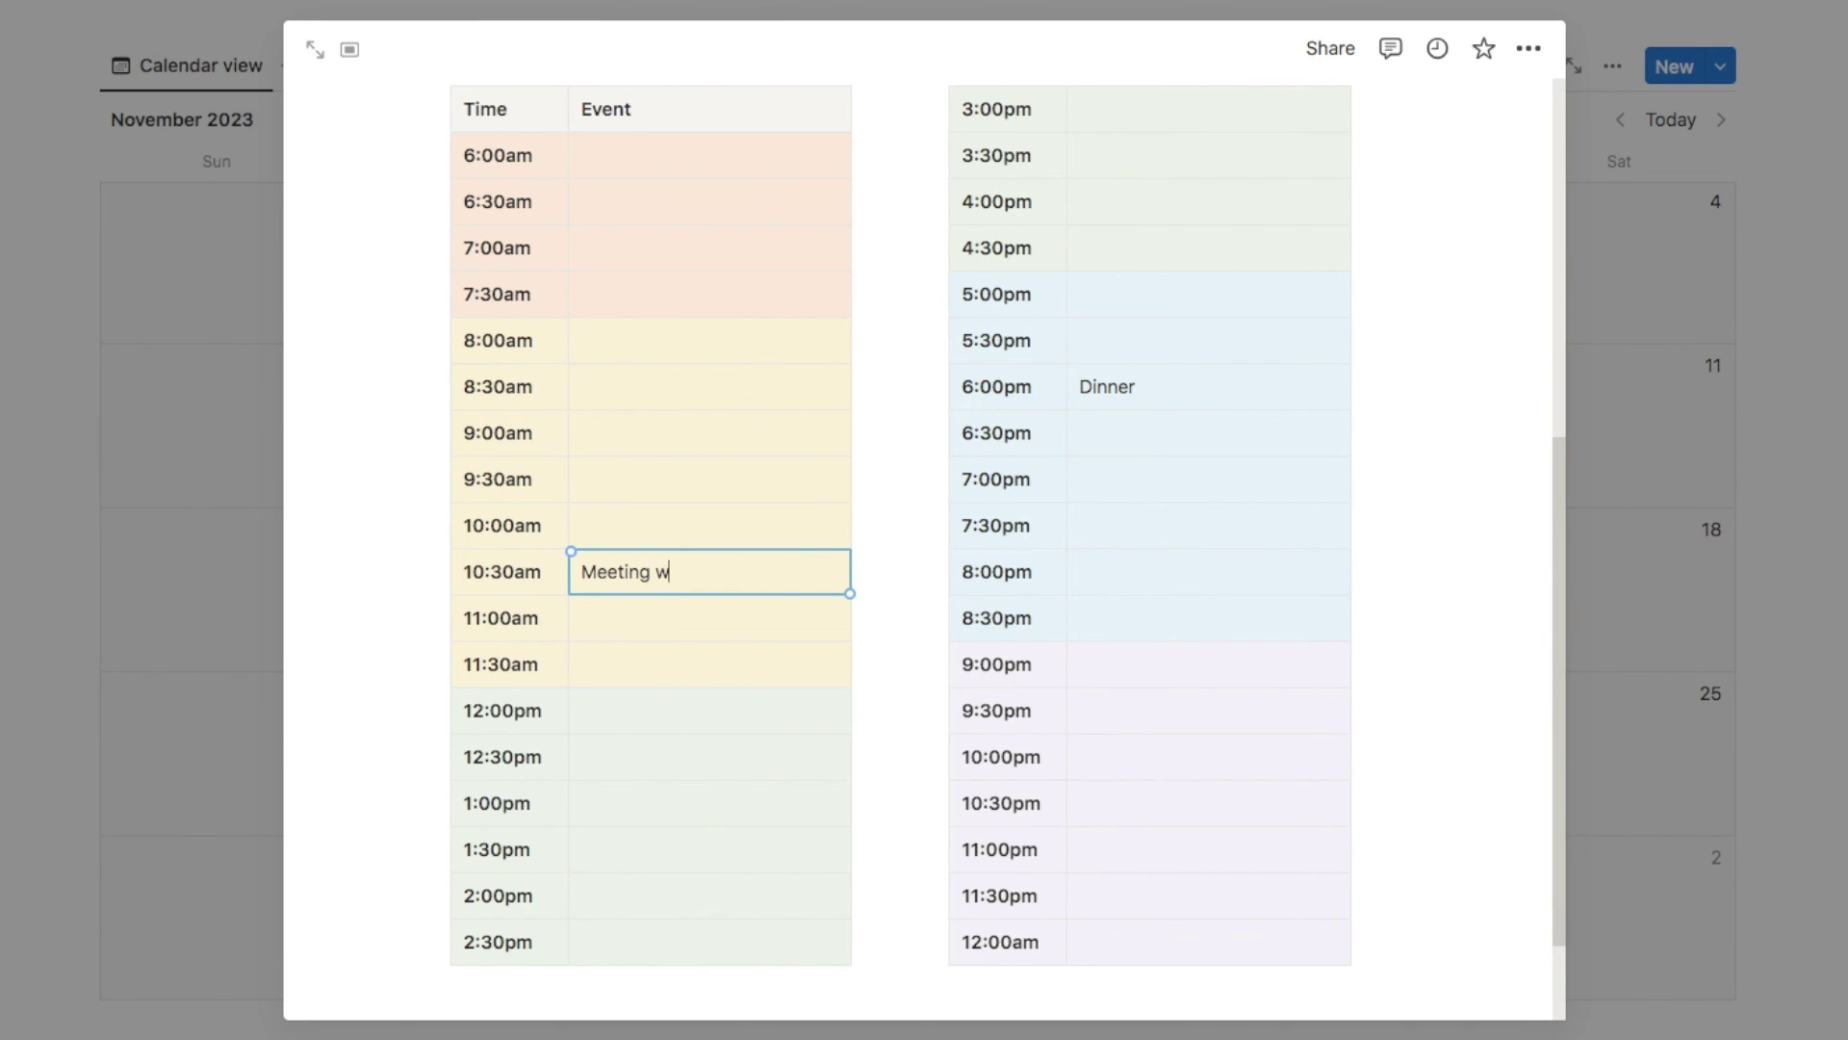
pyautogui.click(597, 803)
pyautogui.write('Lunch')
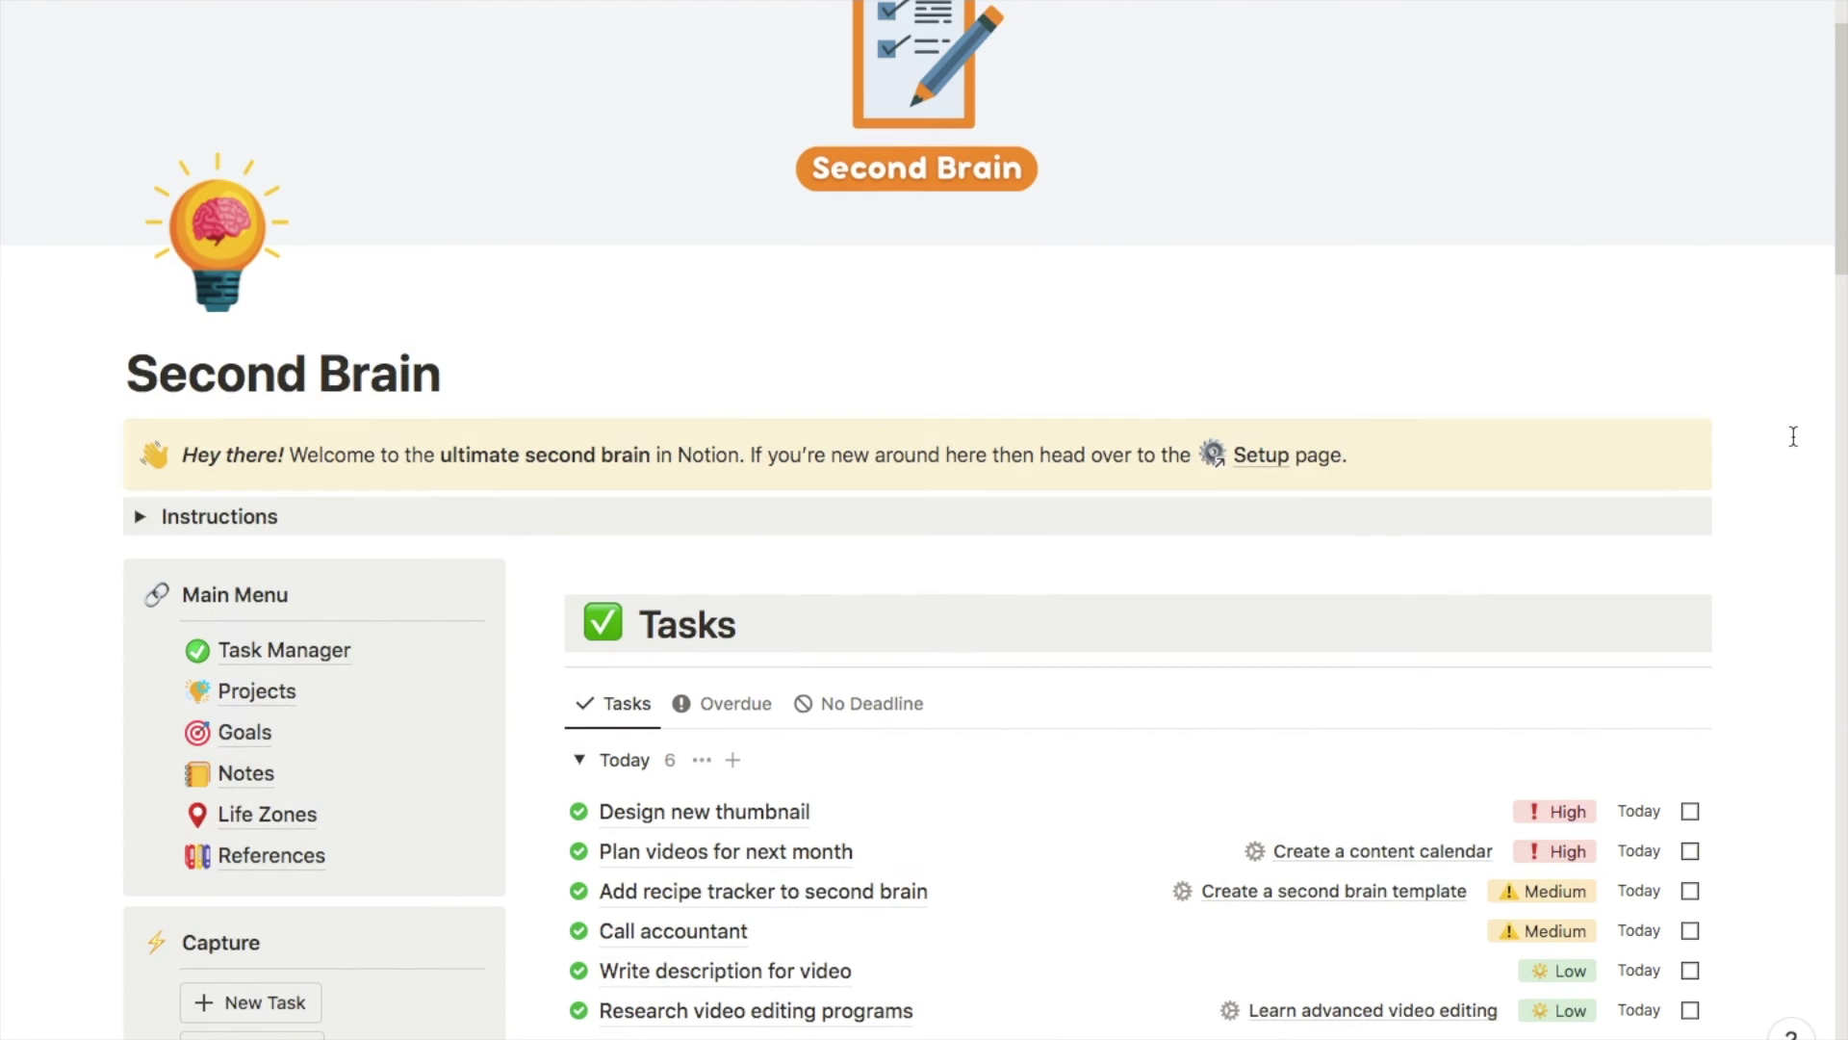
pyautogui.scroll(-5, 1794, 436)
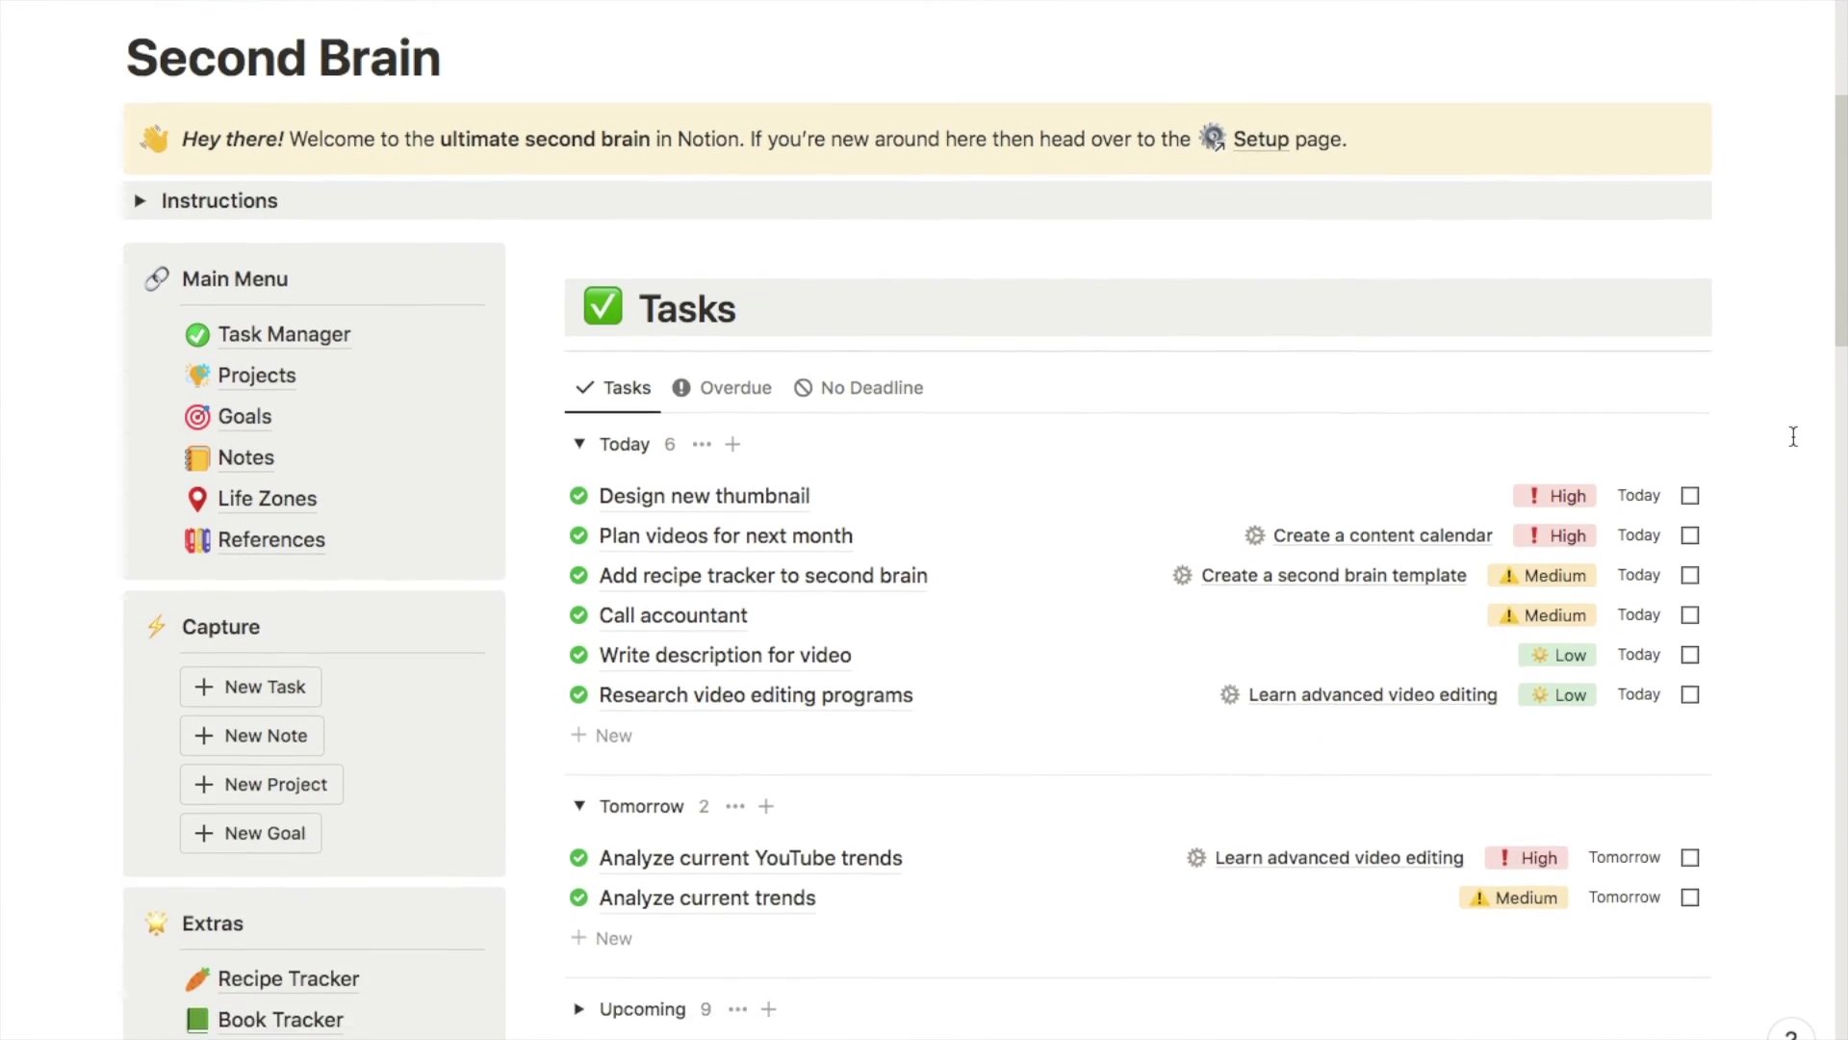
pyautogui.scroll(-6, 1793, 436)
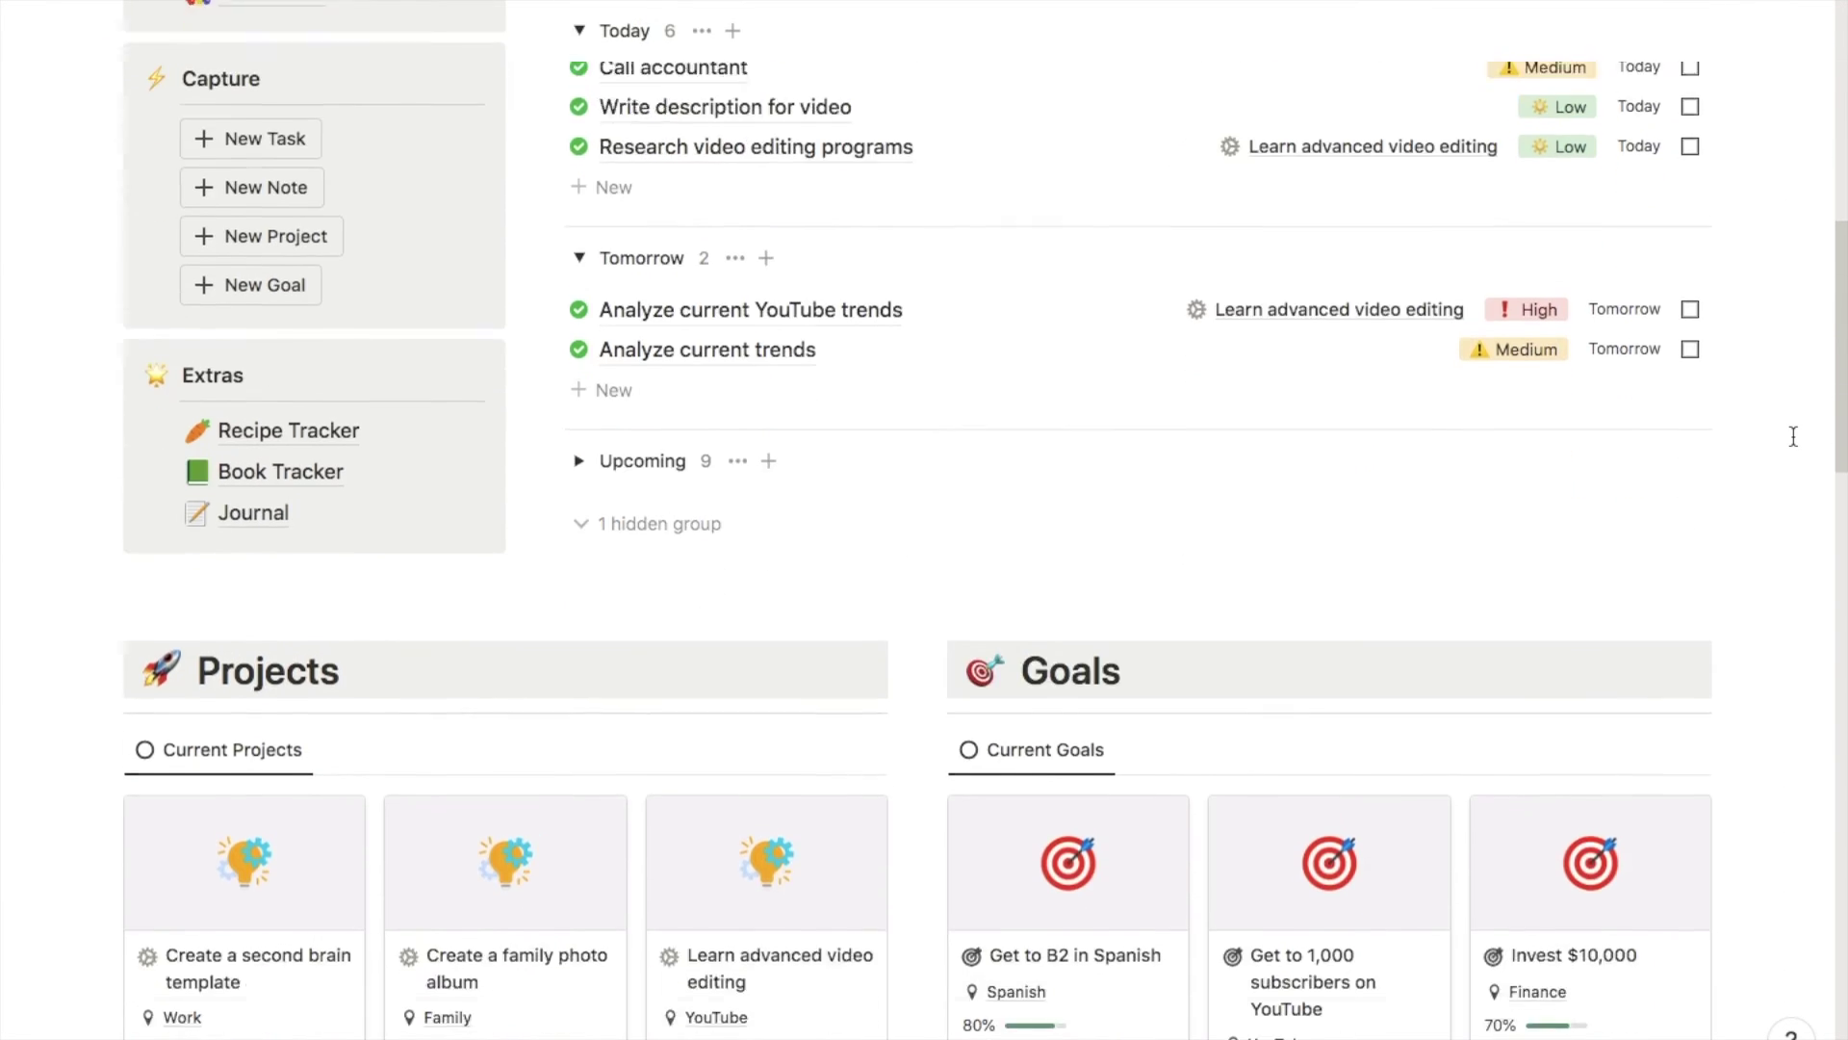
pyautogui.scroll(-7, 1794, 436)
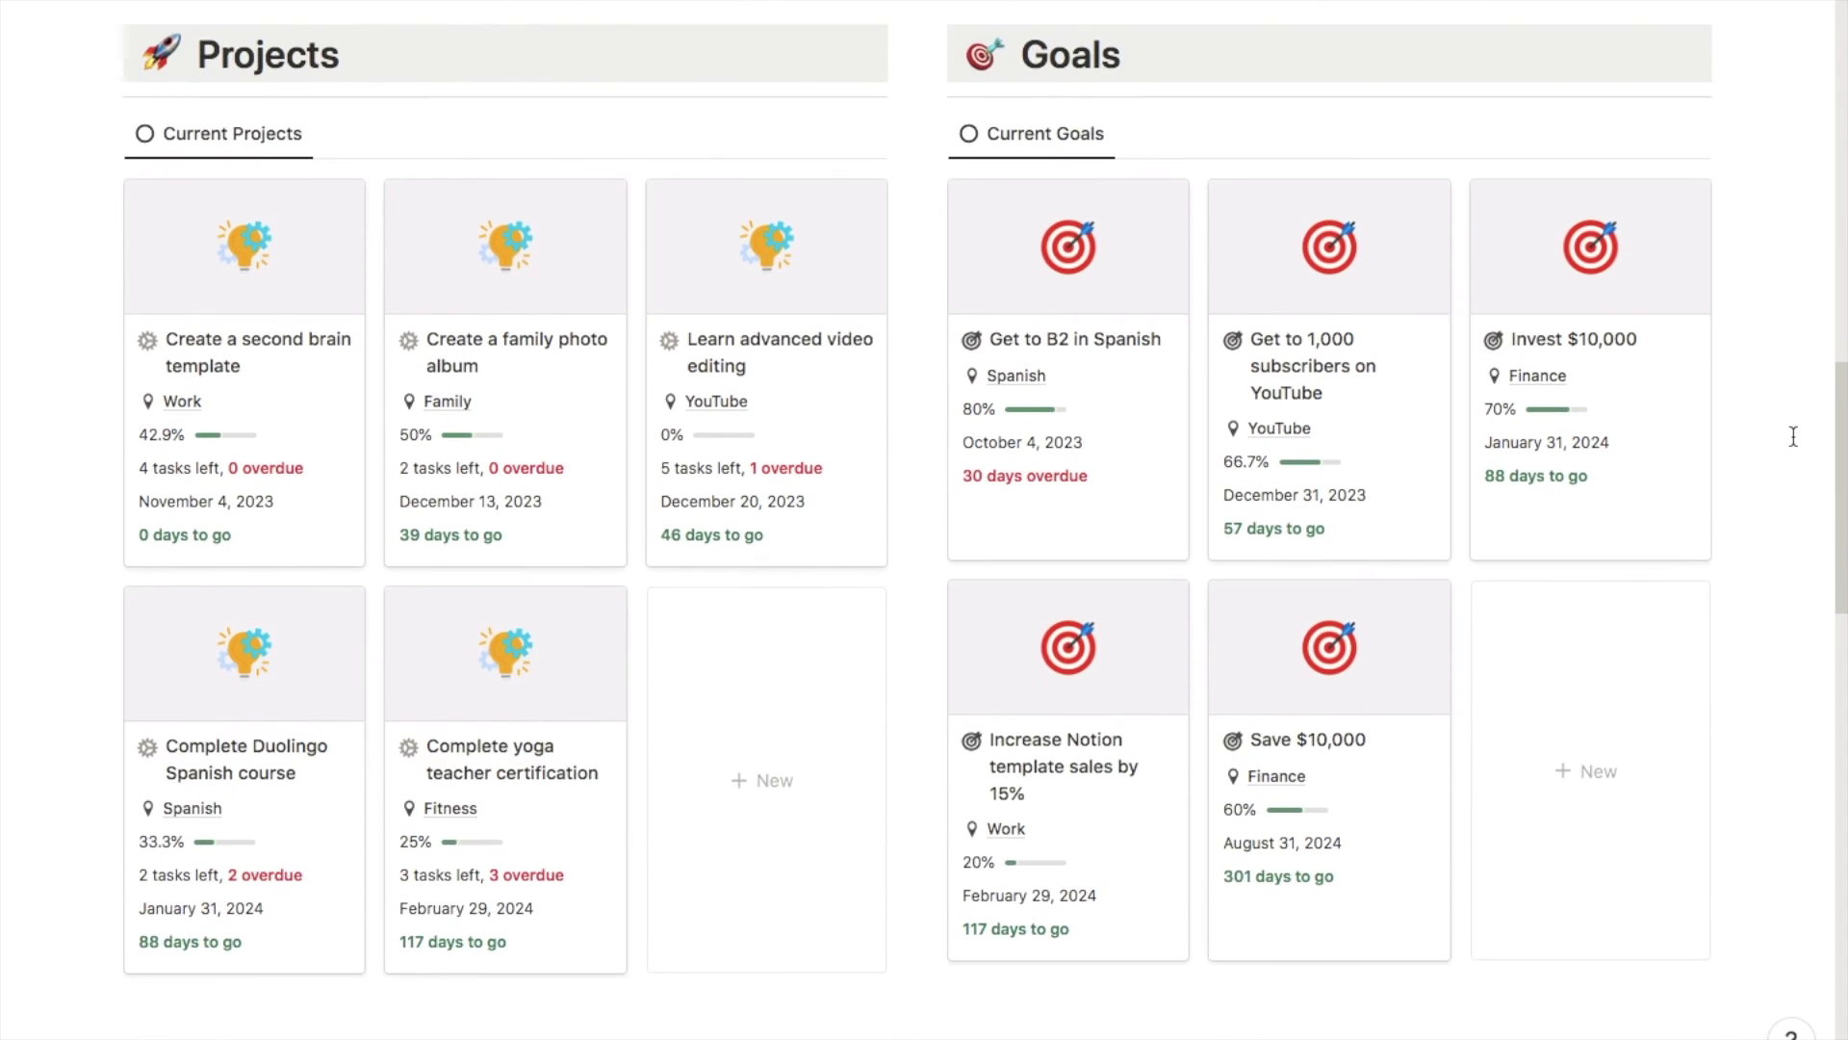
pyautogui.scroll(-8, 1794, 436)
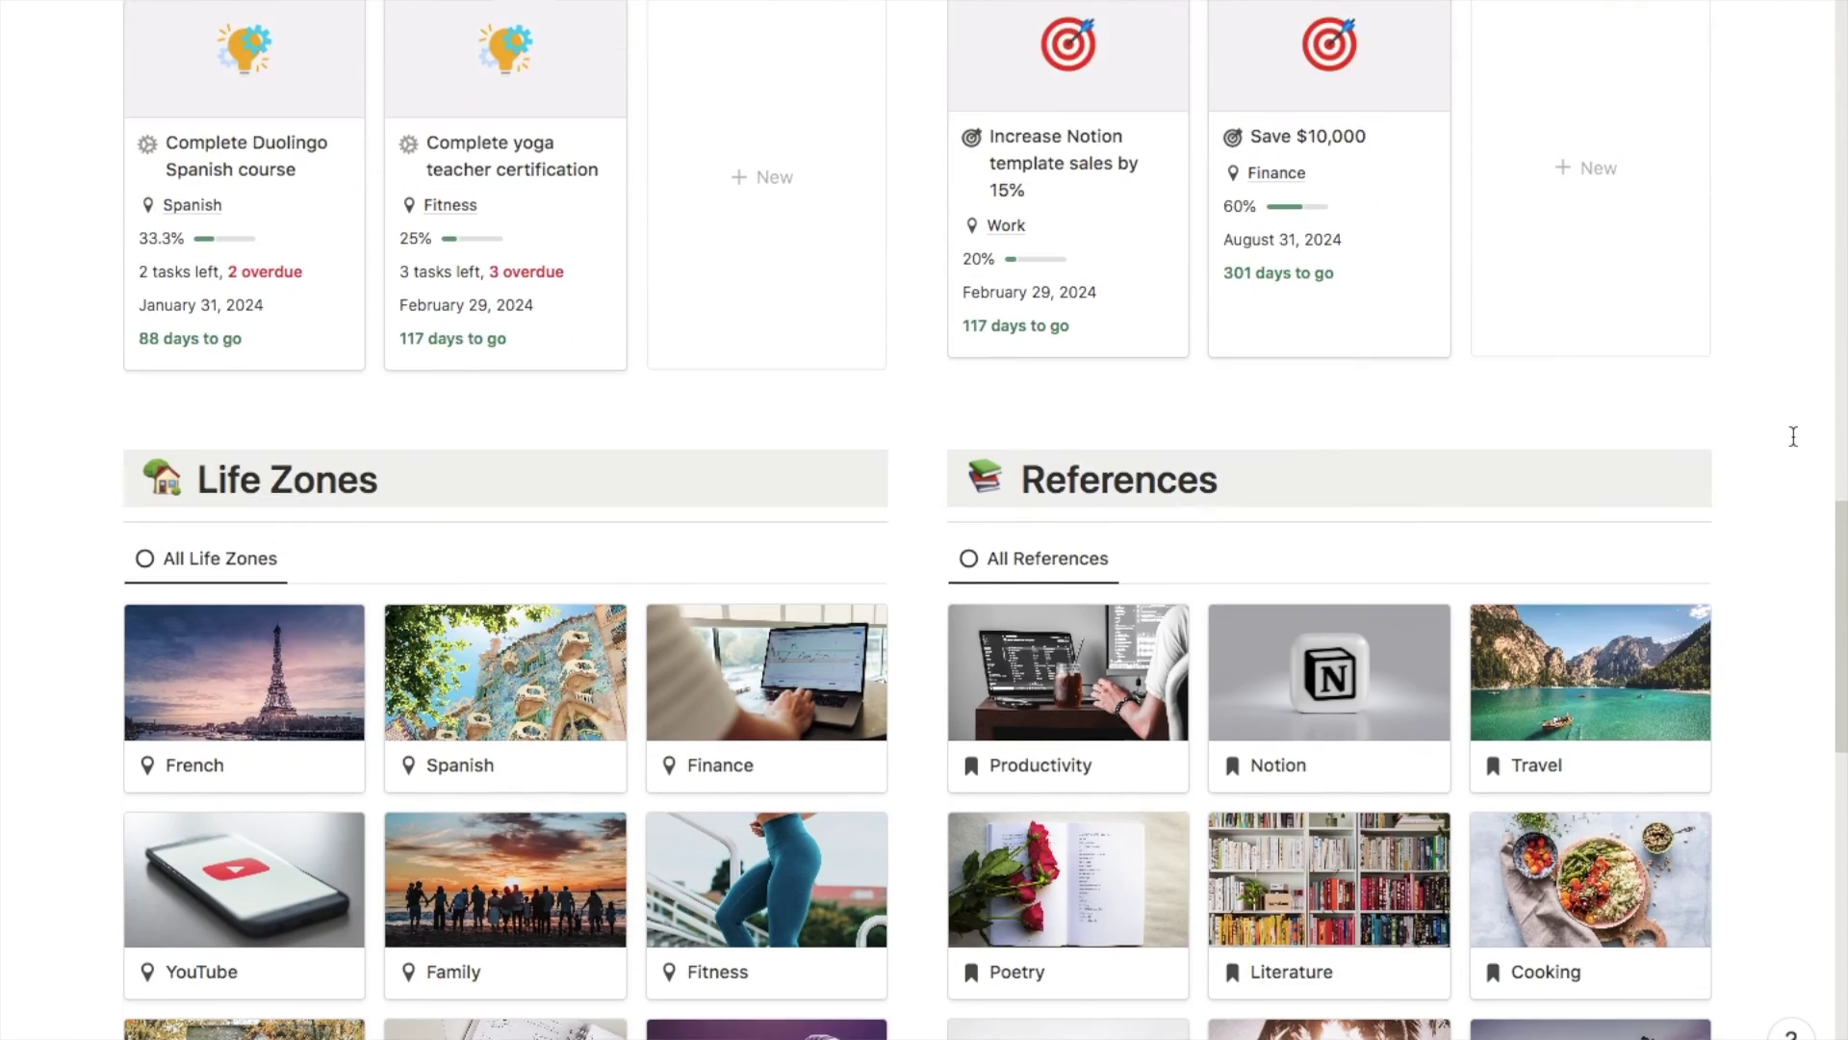
pyautogui.scroll(-2, 1793, 436)
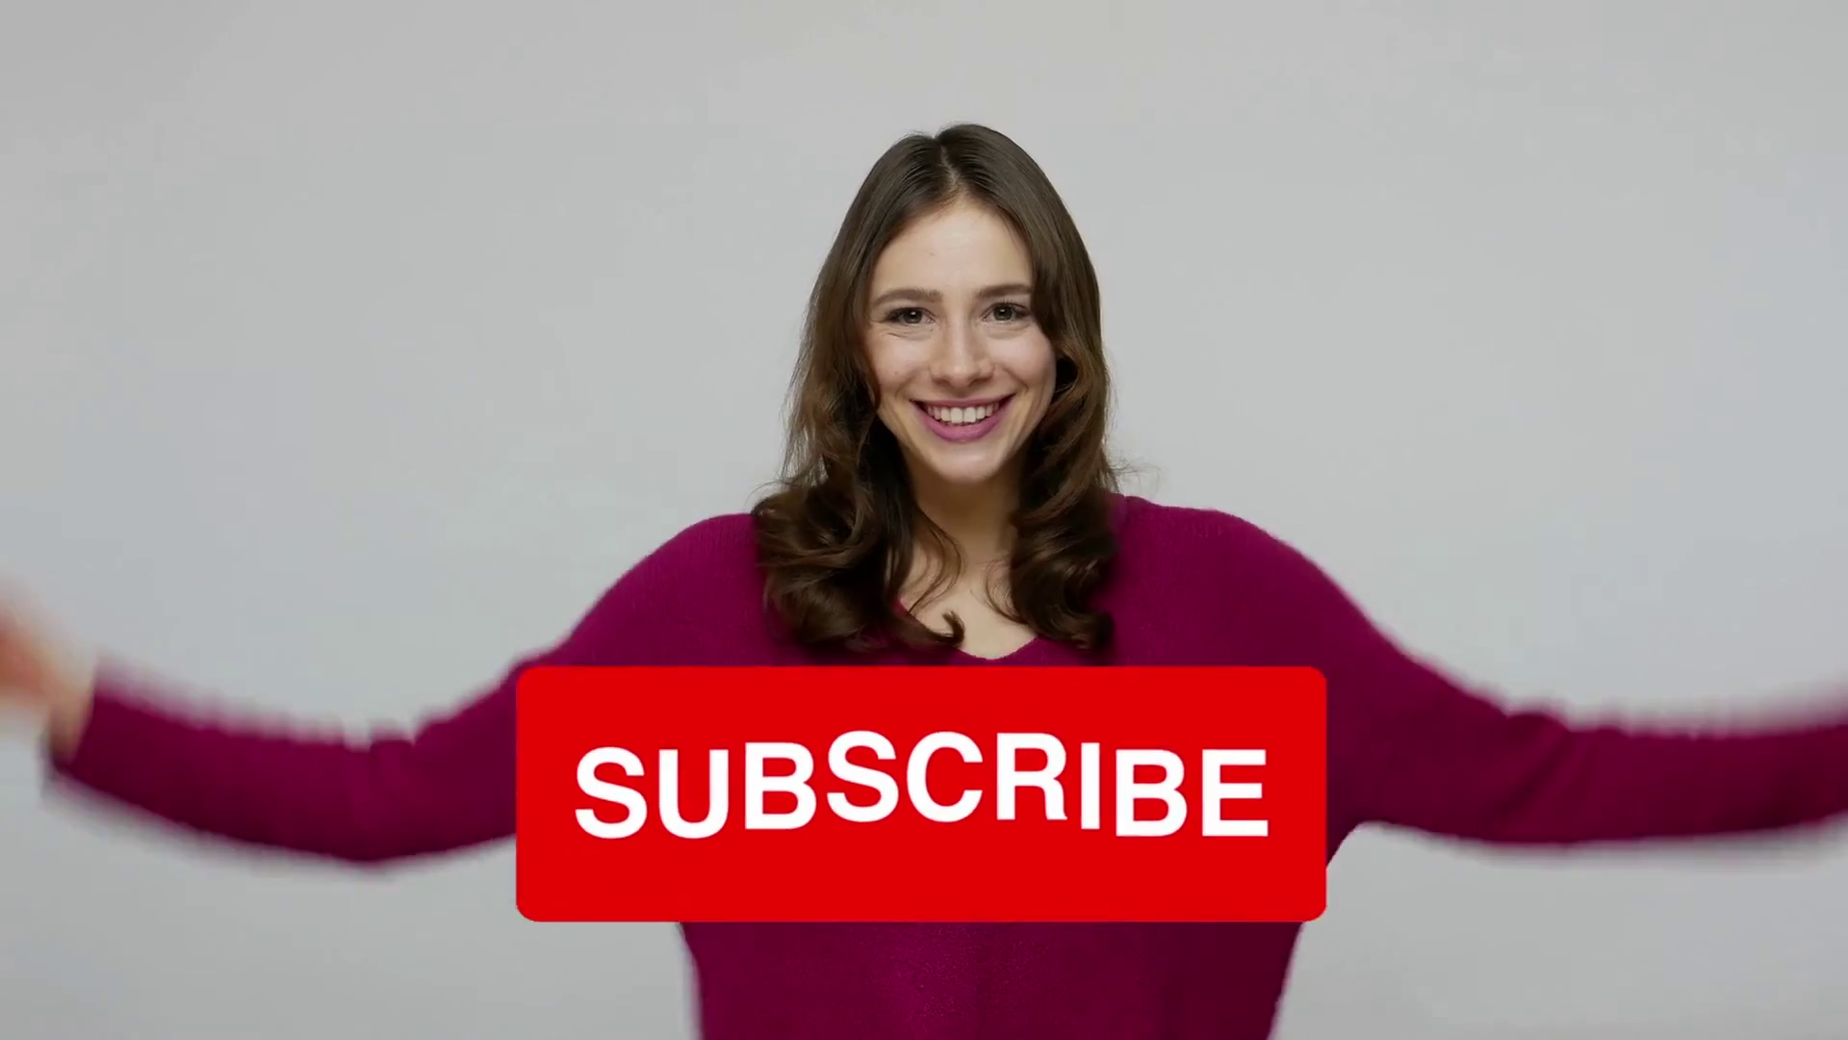